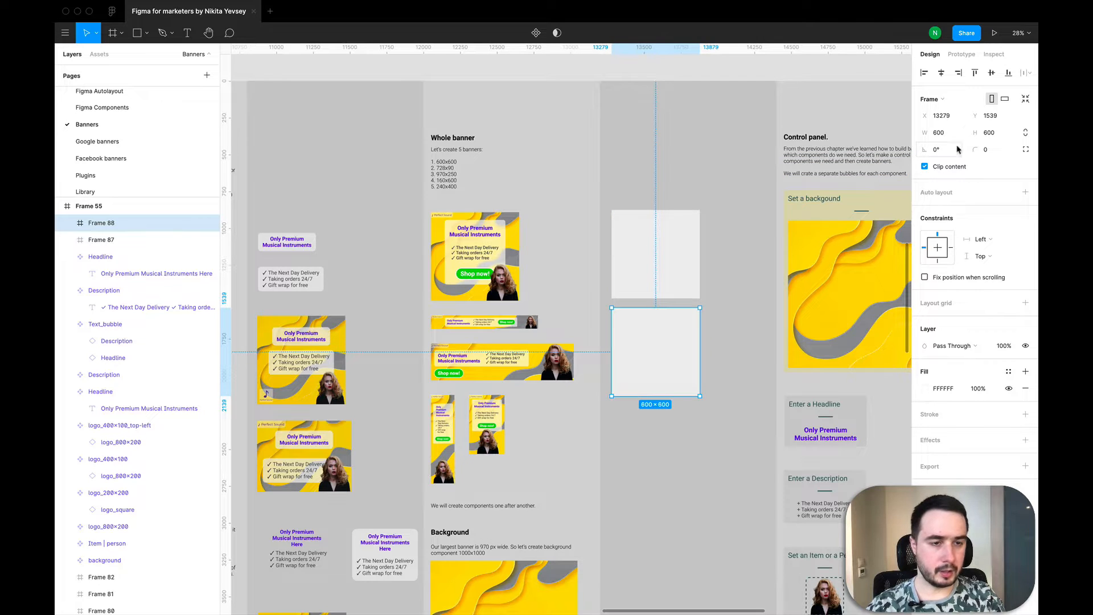
Step: Resize the lower blank frame under the 600 × 600 one to 728 × 90
click(943, 135)
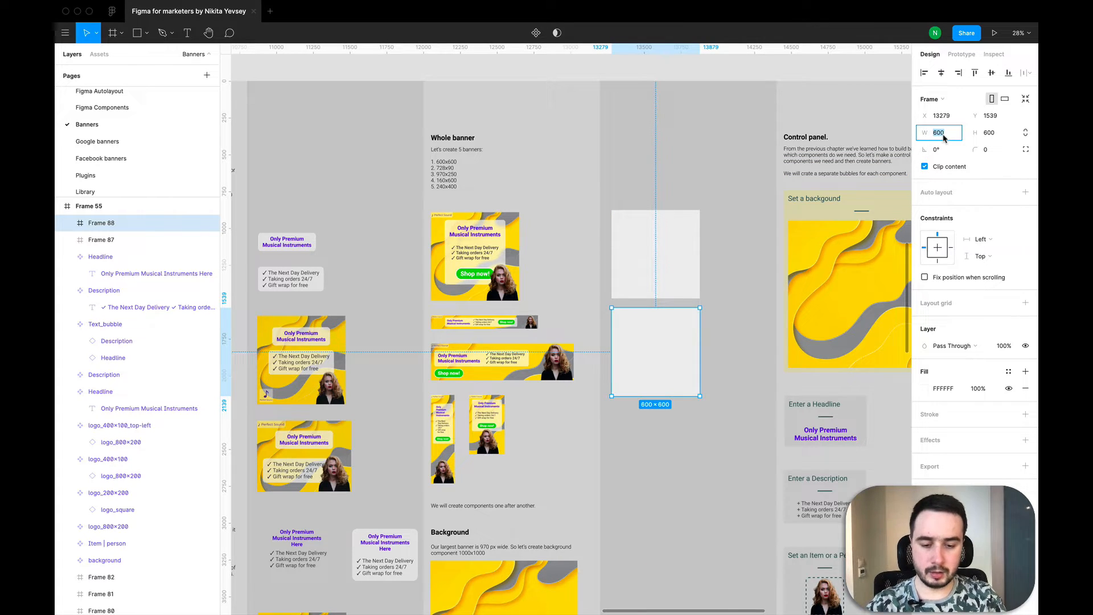
text(728)
key(Tab)
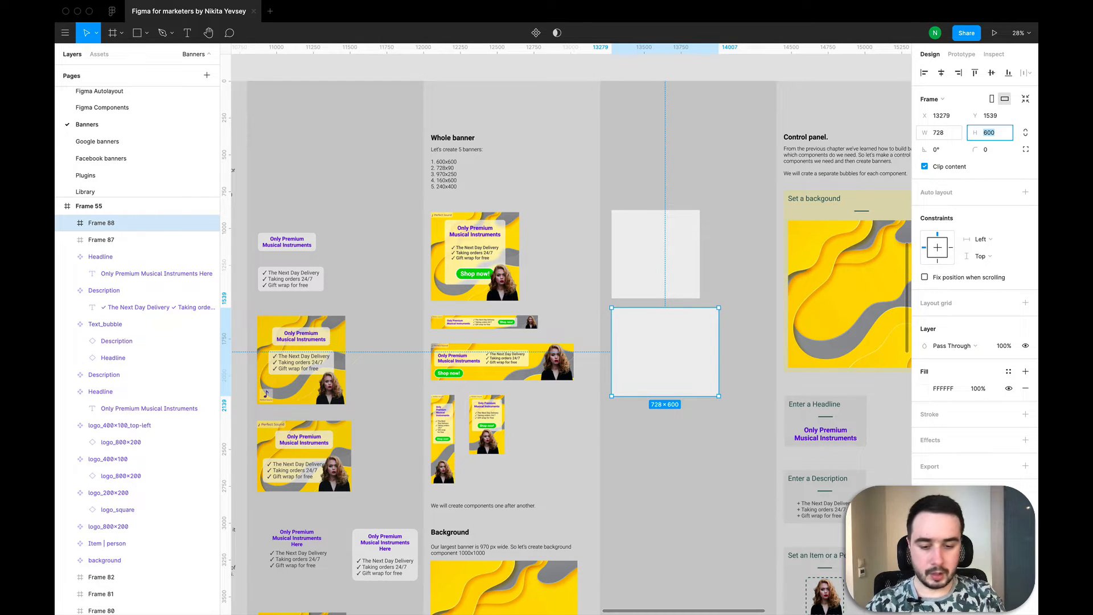
text(90)
key(Return)
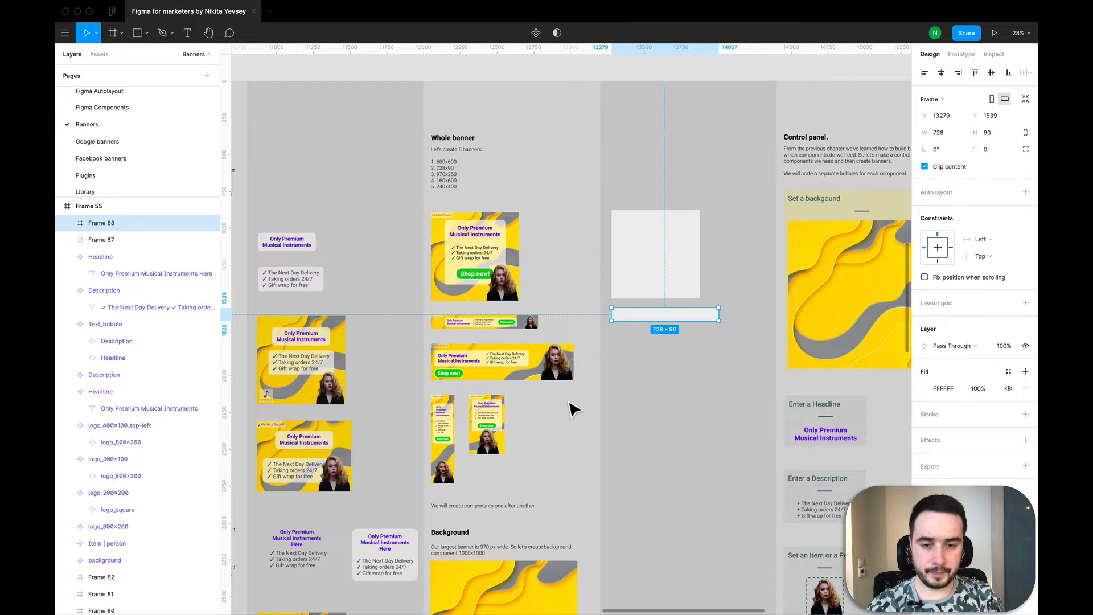
Step: Duplicate the 728 × 90 frame, place the copy below it, and set the copy's size to 970 × 250
click(677, 349)
click(666, 313)
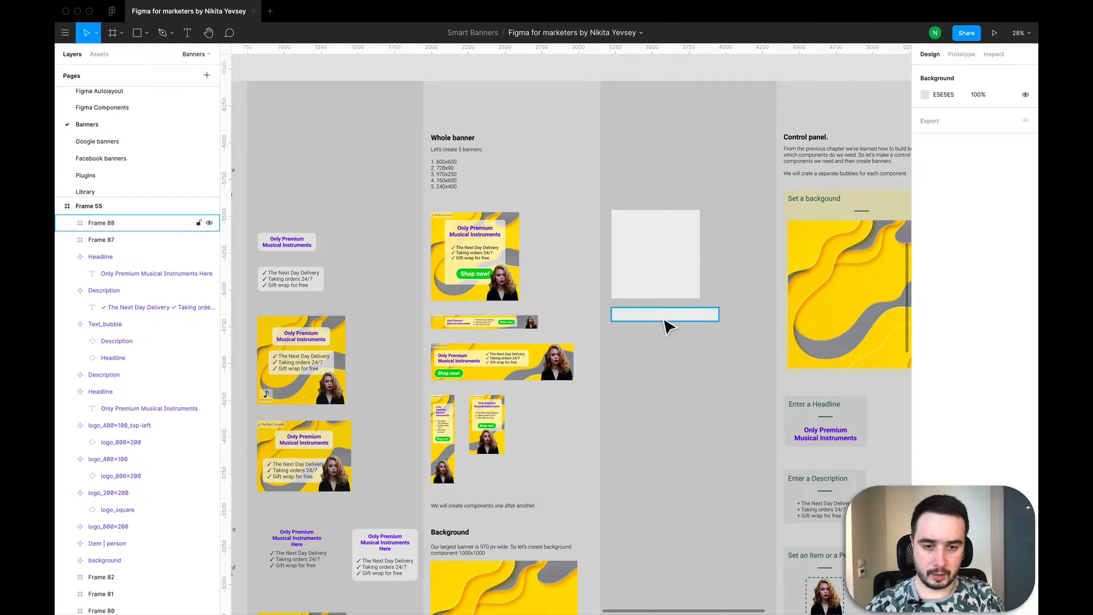
key(ctrl+v)
drag(664, 325, 666, 357)
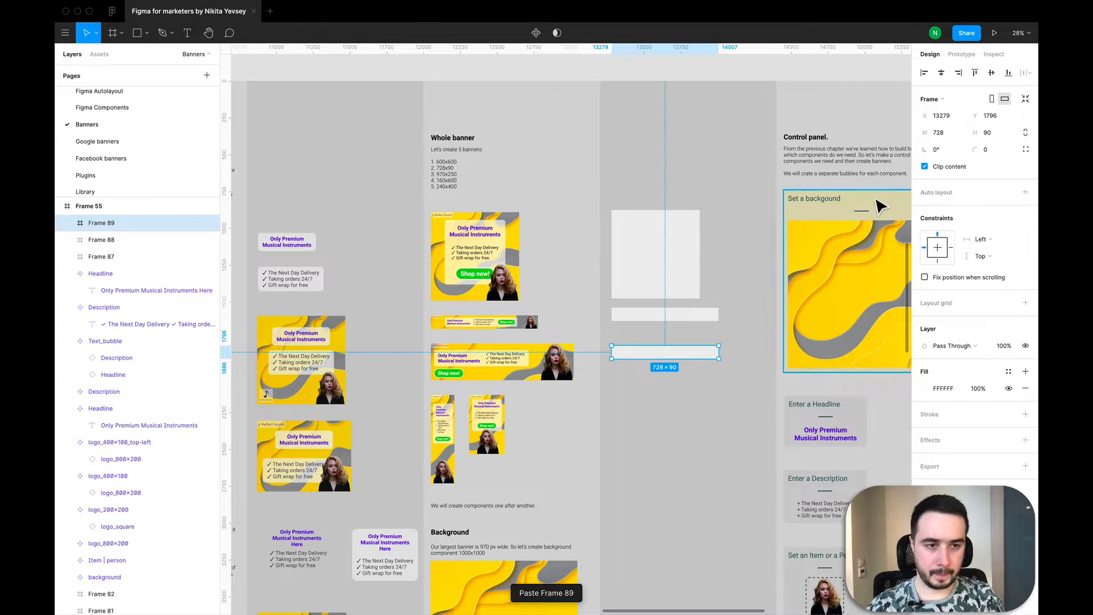
click(942, 134)
text(970)
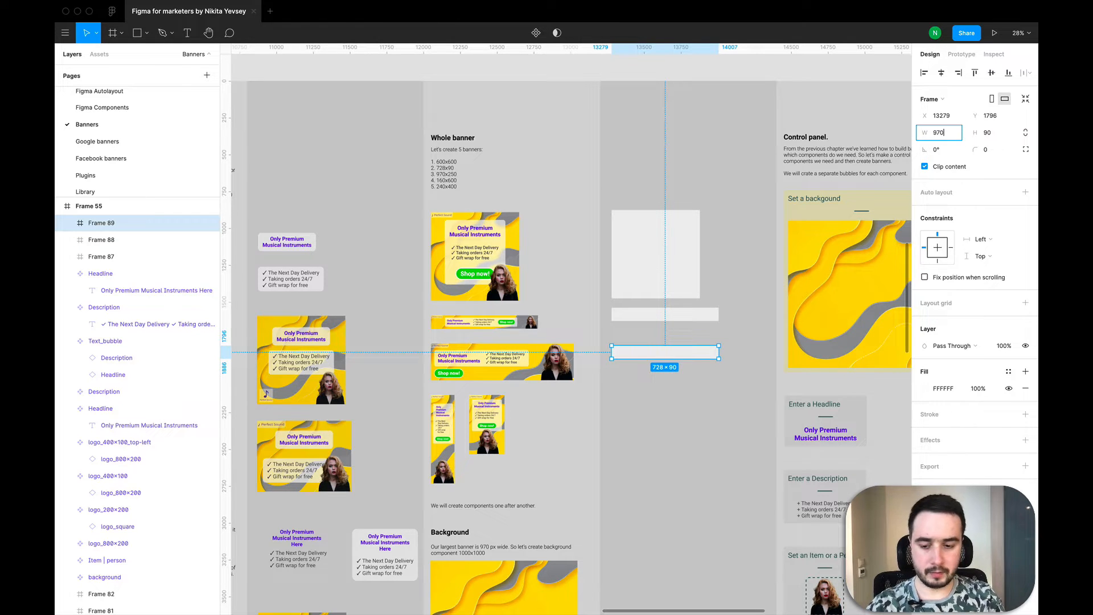
key(Tab)
text(2)
key(Return)
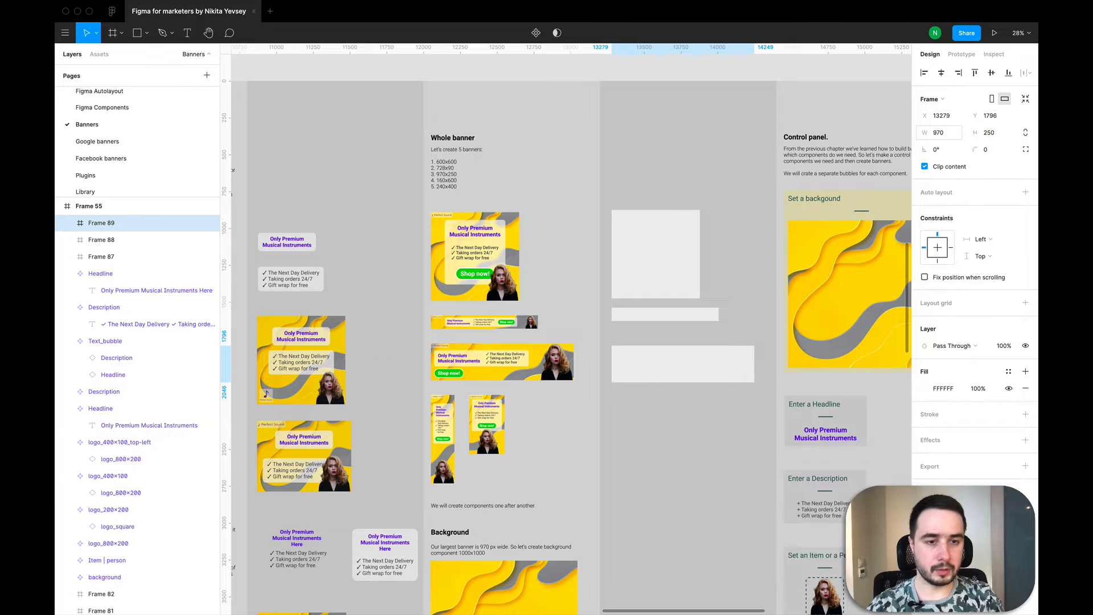
key(Escape)
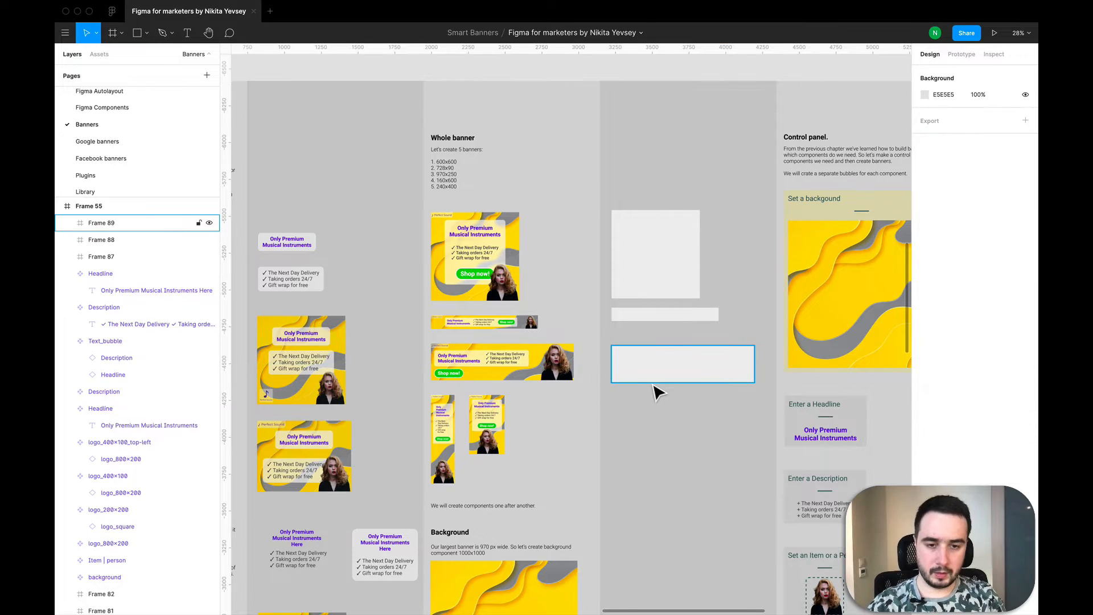
Step: Paste another frame copy below the 970 × 250 frame and resize it to 160 × 600
key(ctrl+v)
drag(653, 380, 655, 436)
click(942, 135)
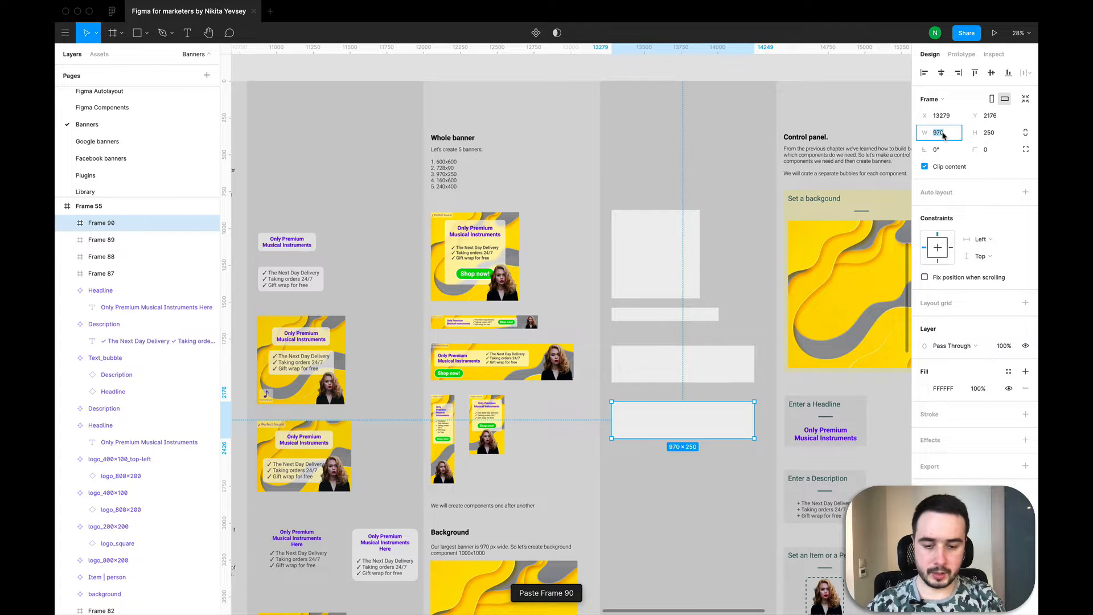
text(160)
key(Tab)
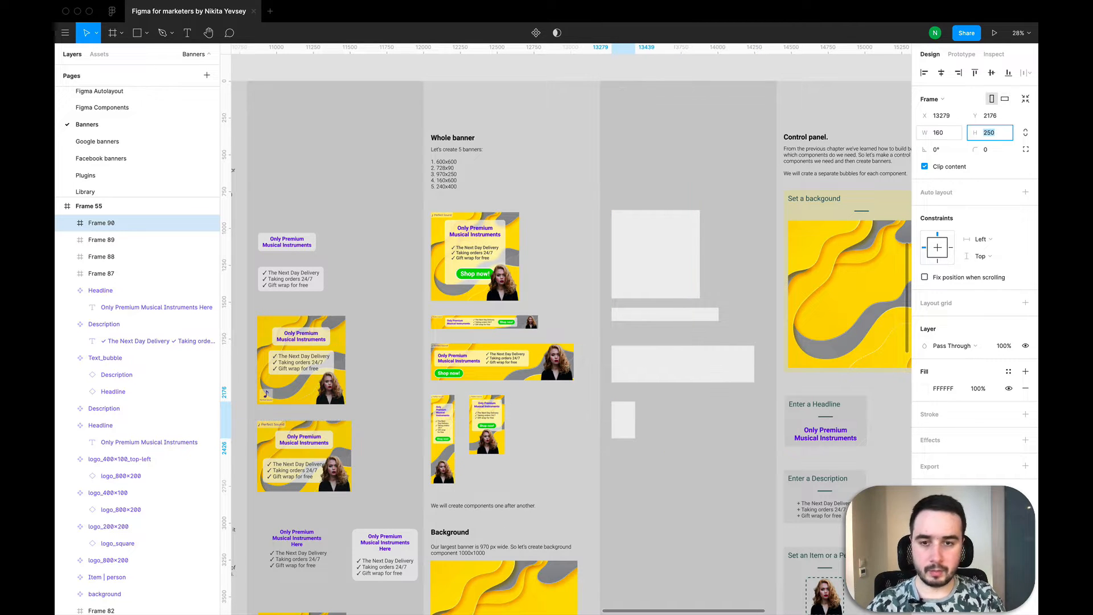
text(600)
key(Return)
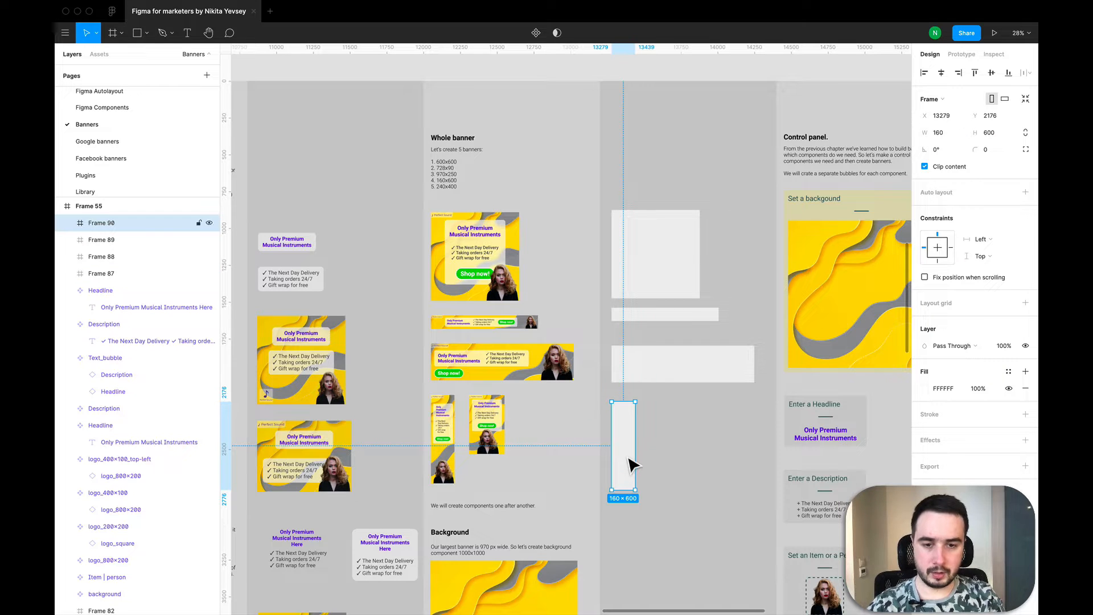
Step: Duplicate the 160 × 600 frame to its right and set the copy's size to 240 × 400
key(ctrl+c)
key(ctrl+v)
drag(633, 465, 675, 458)
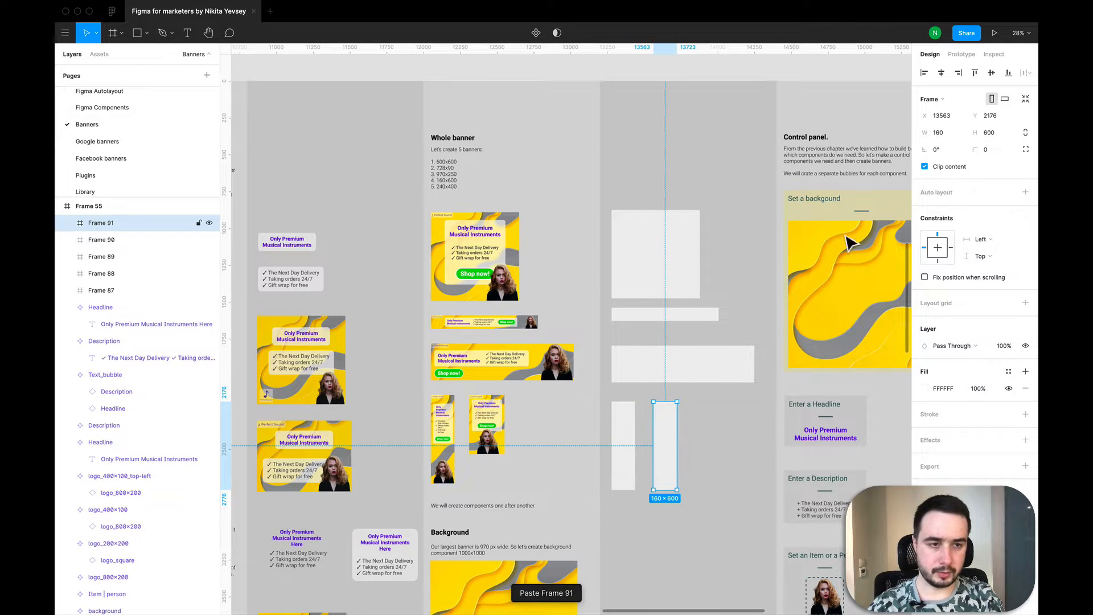
click(939, 133)
text(240)
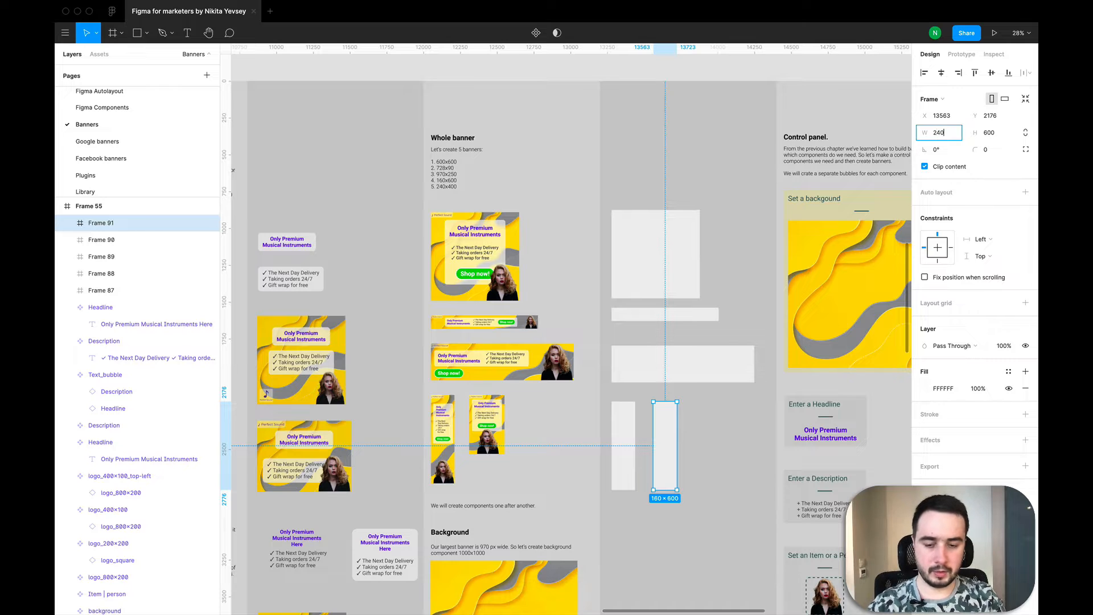
key(Tab)
text(40)
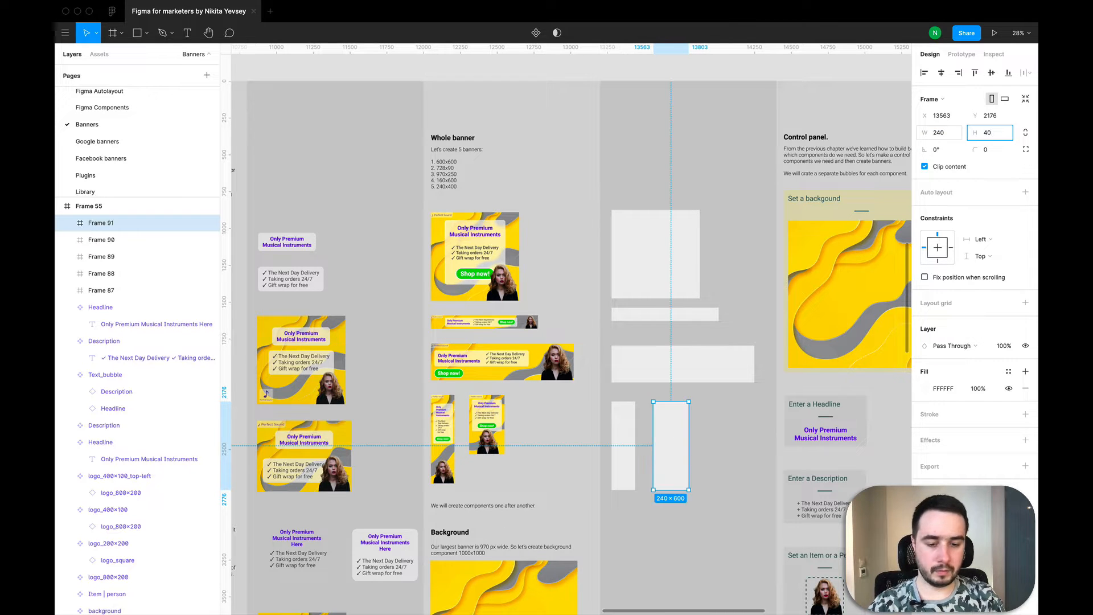
key(Return)
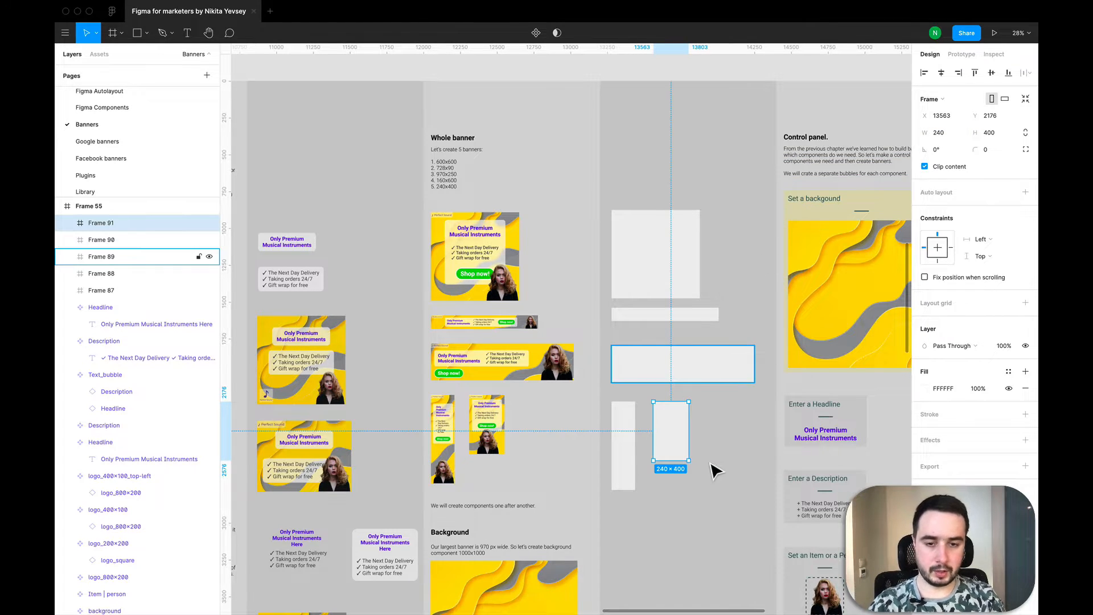
key(Escape)
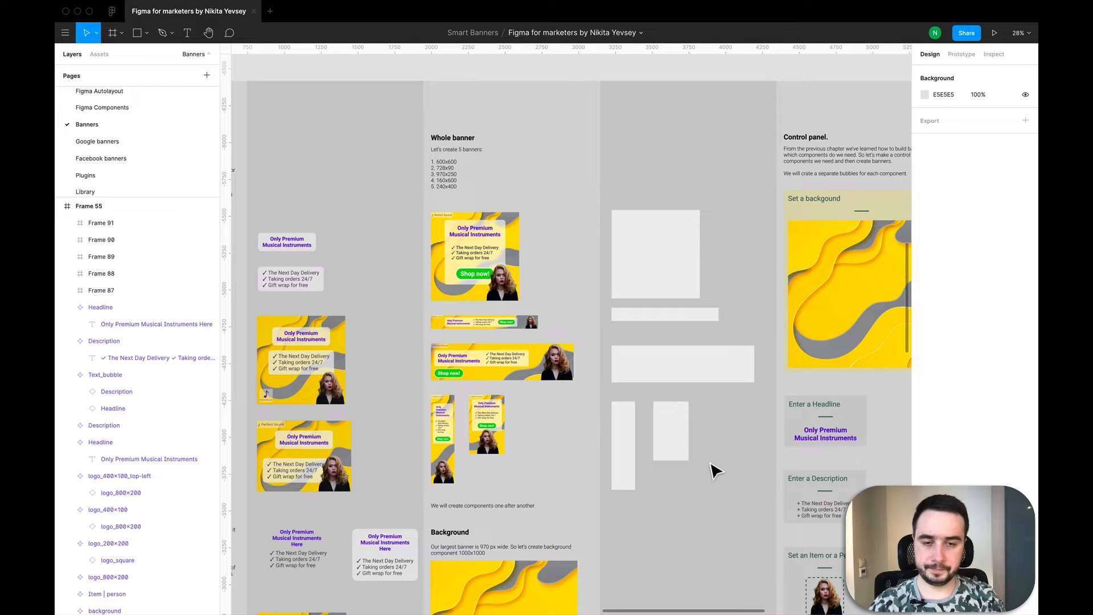
Step: Place a new 100 × 100 frame in the empty area below the blank banner frames, beside the Background section
scroll(717, 470, down, 5)
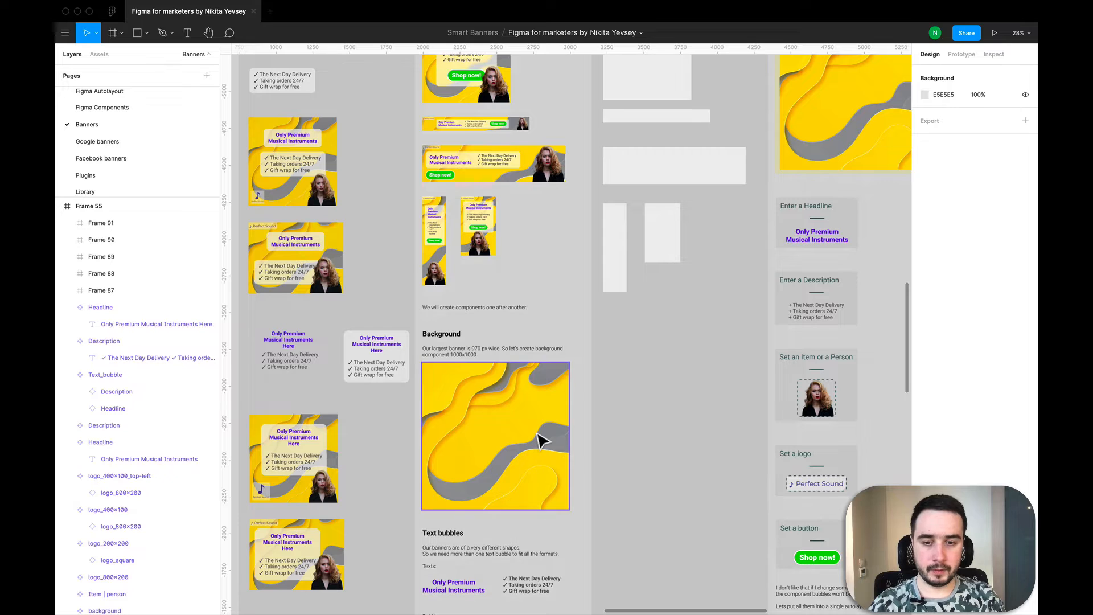
scroll(541, 436, left, 1)
scroll(541, 435, up, 1)
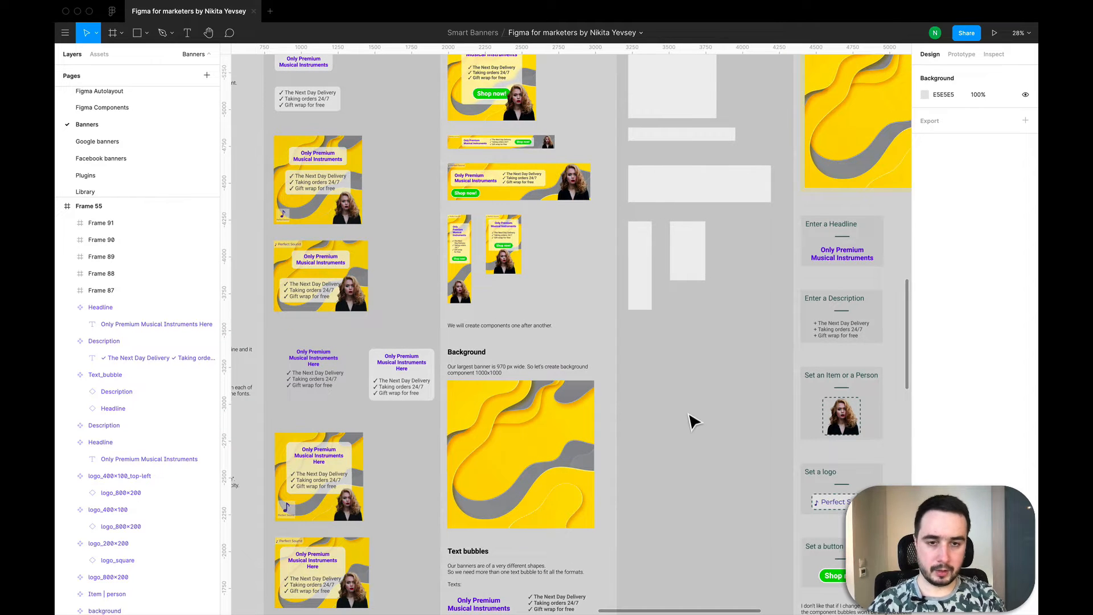
scroll(693, 421, up, 2)
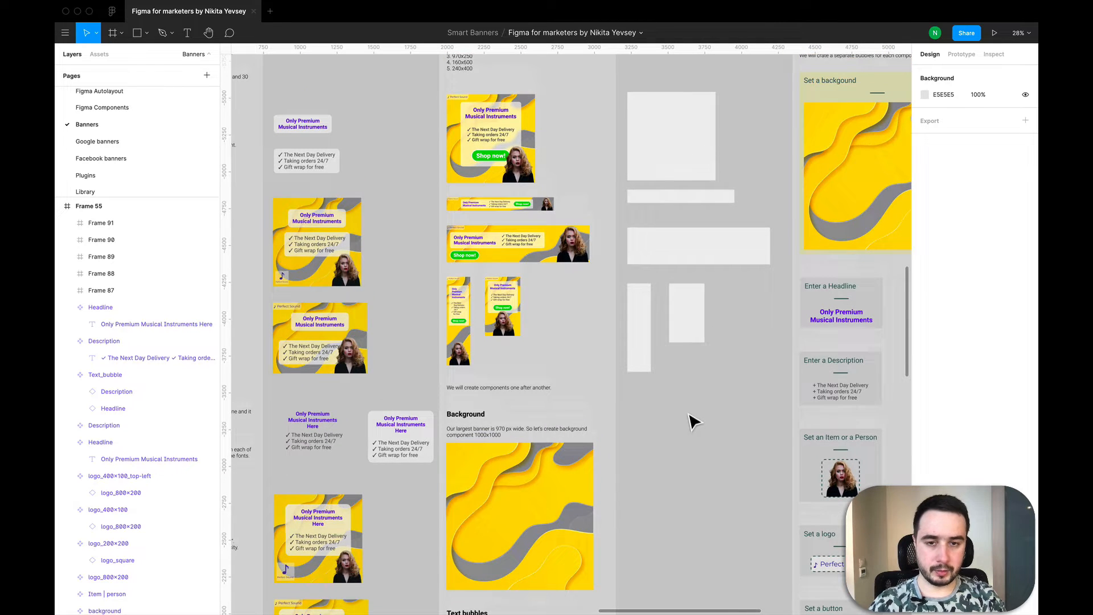
click(682, 259)
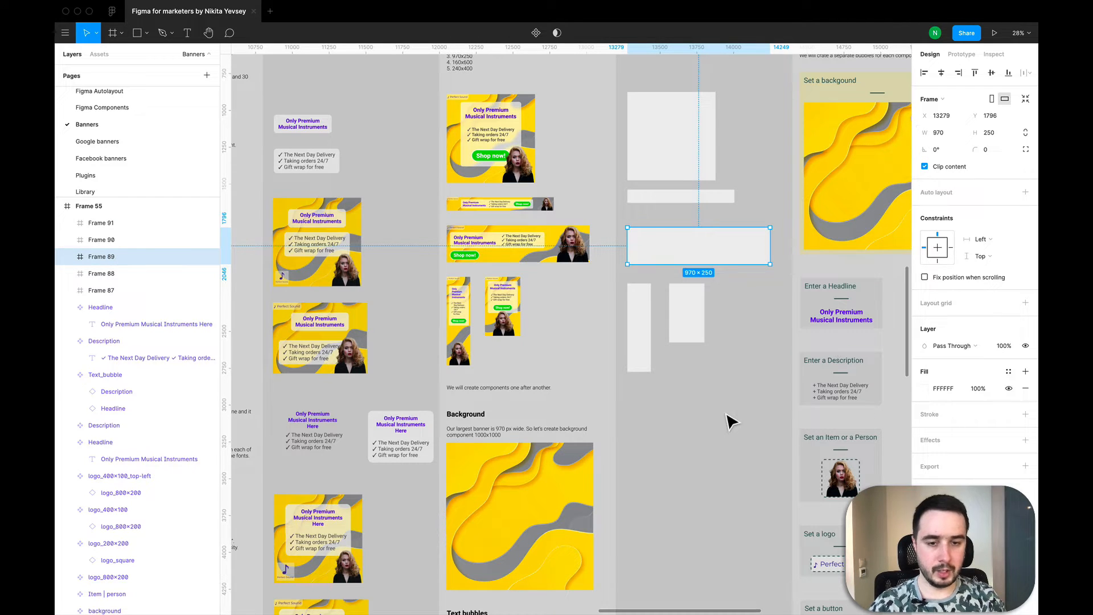
click(688, 438)
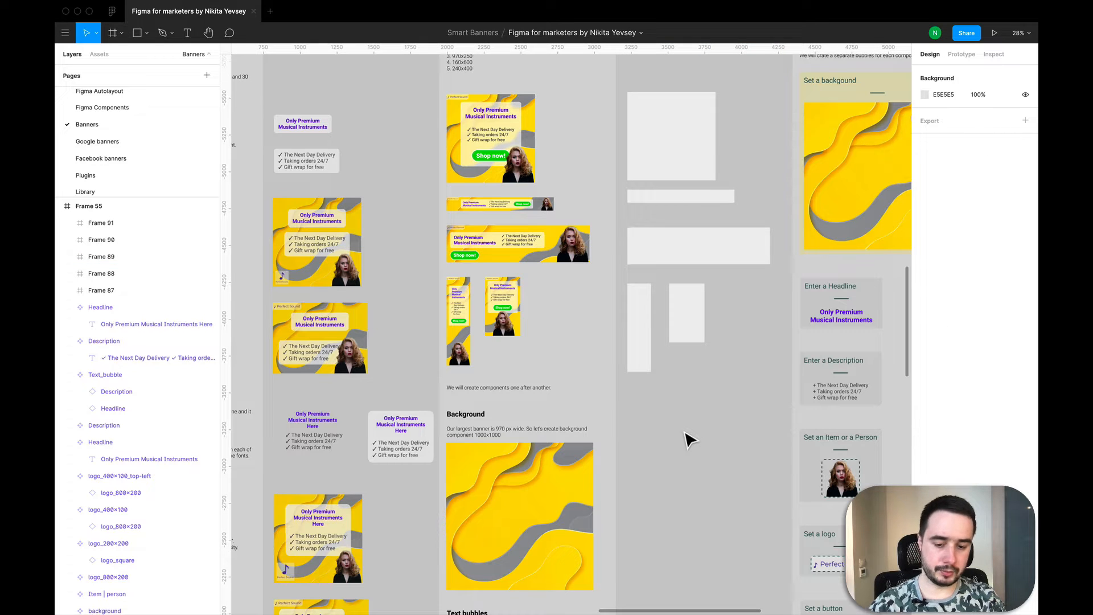
key(f)
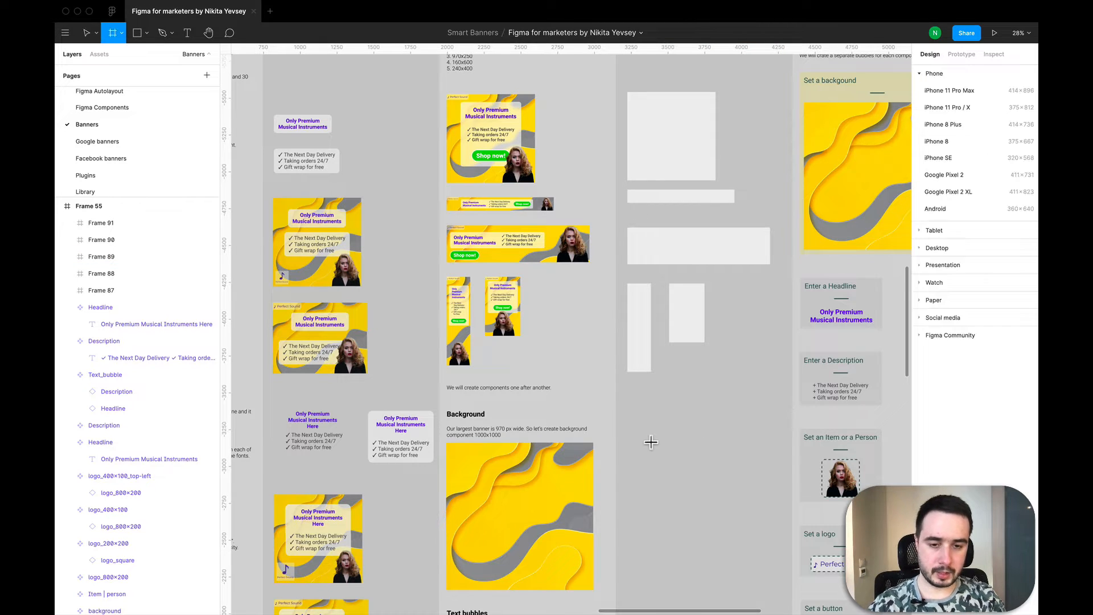
click(648, 438)
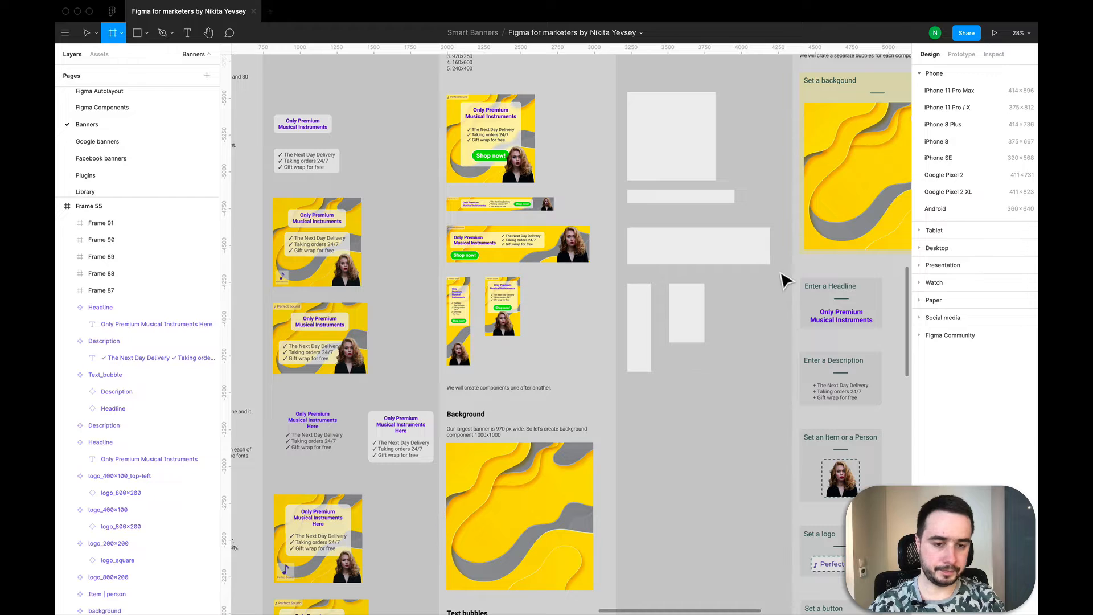
Step: Set the new frame's size to 1000 × 1000 and align its left edge with the blank banner frames above
click(939, 132)
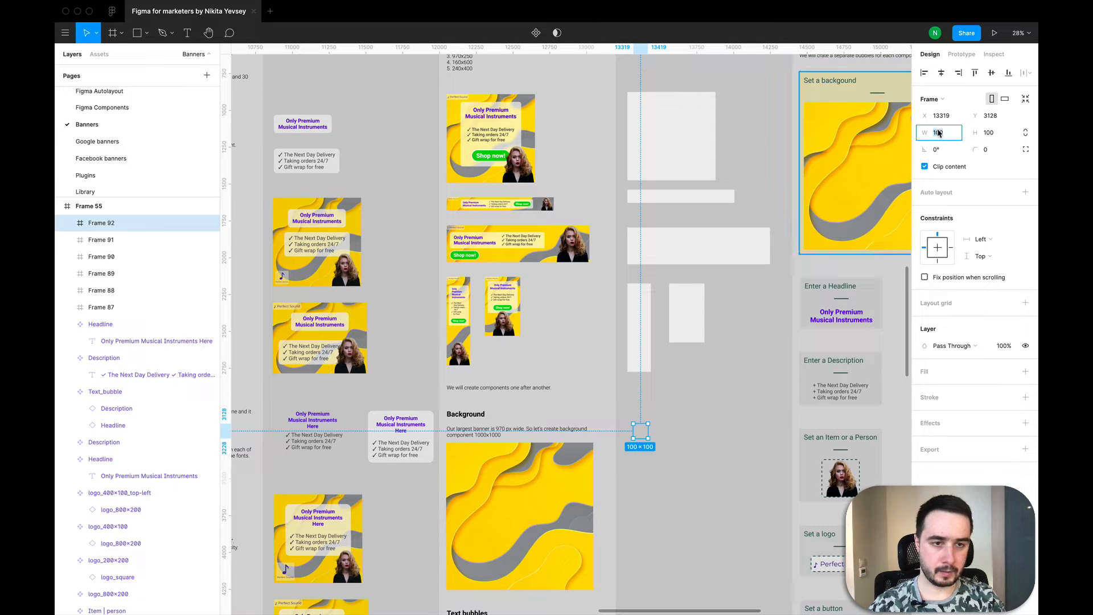
text(100)
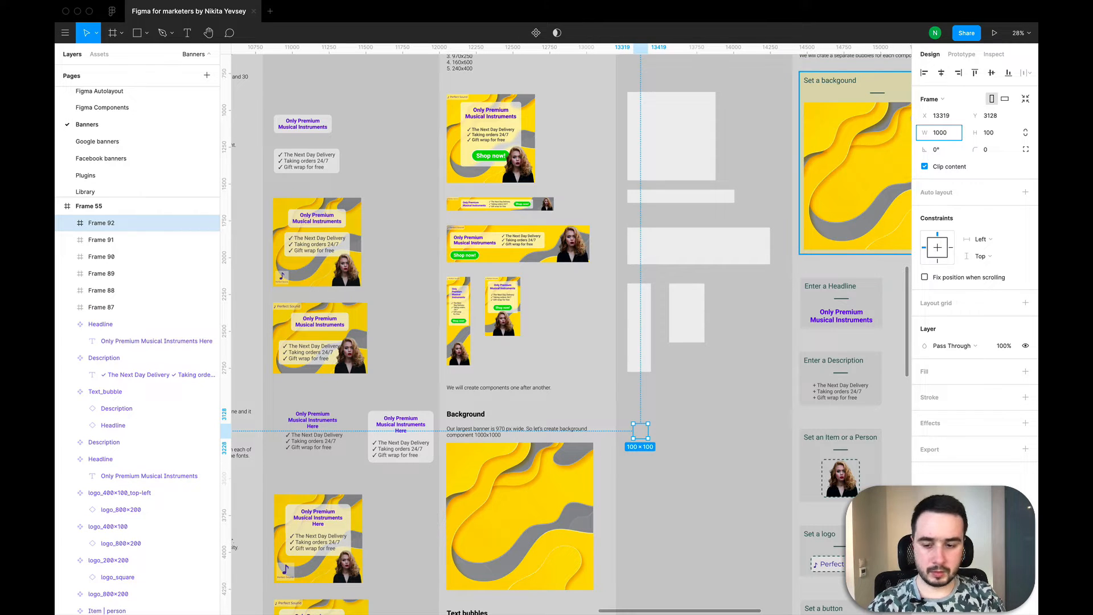
text(0)
key(Tab)
text(1000)
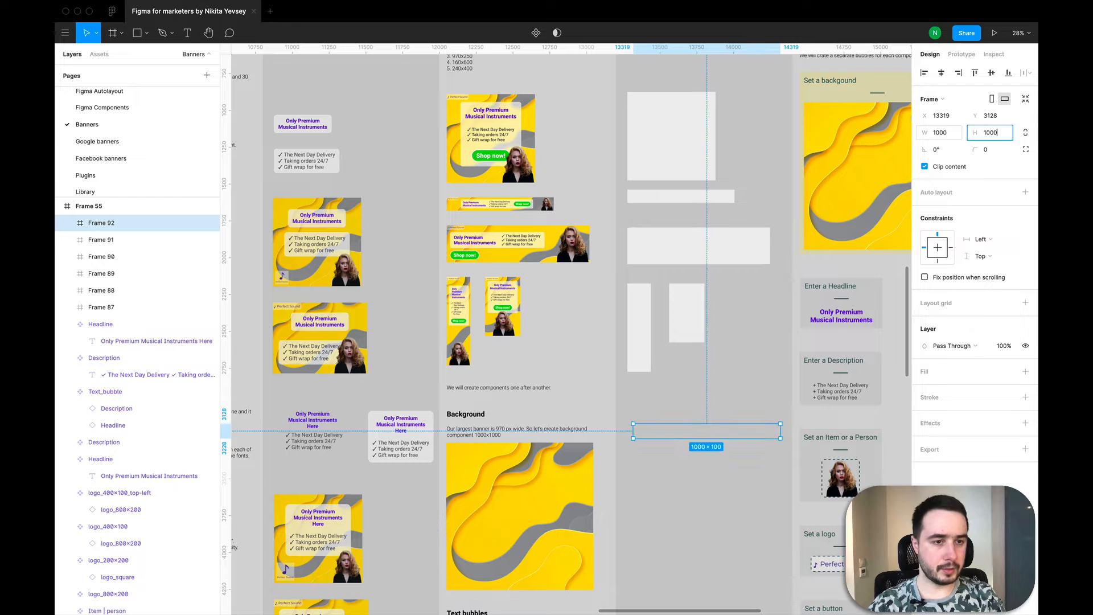
key(Return)
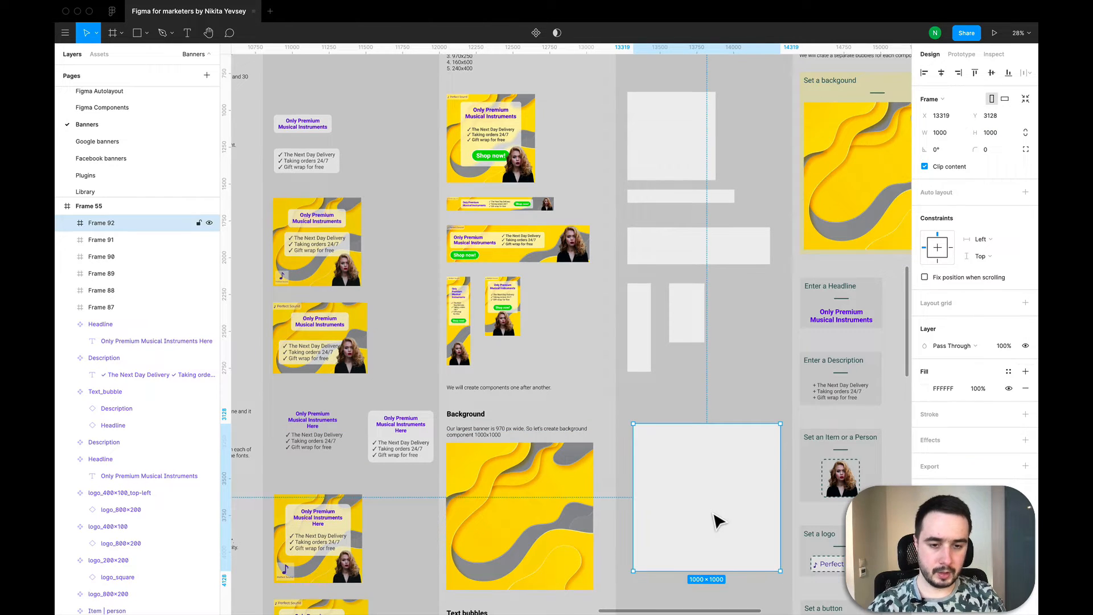
drag(717, 521, 712, 538)
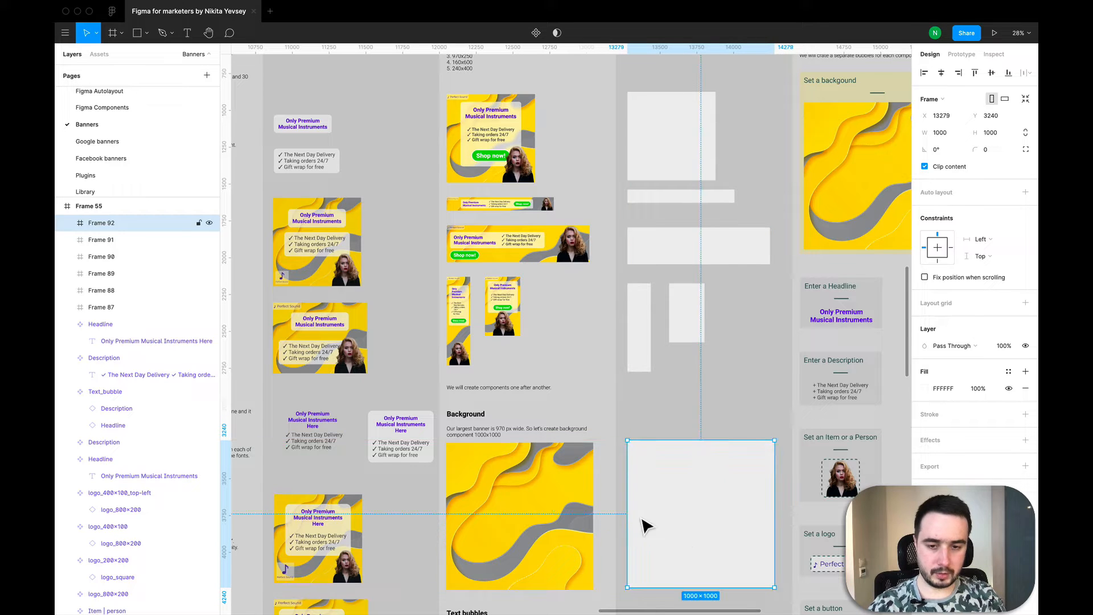
Step: Copy the yellow-grey image from the existing Background component into the new 1000 × 1000 frame
click(538, 490)
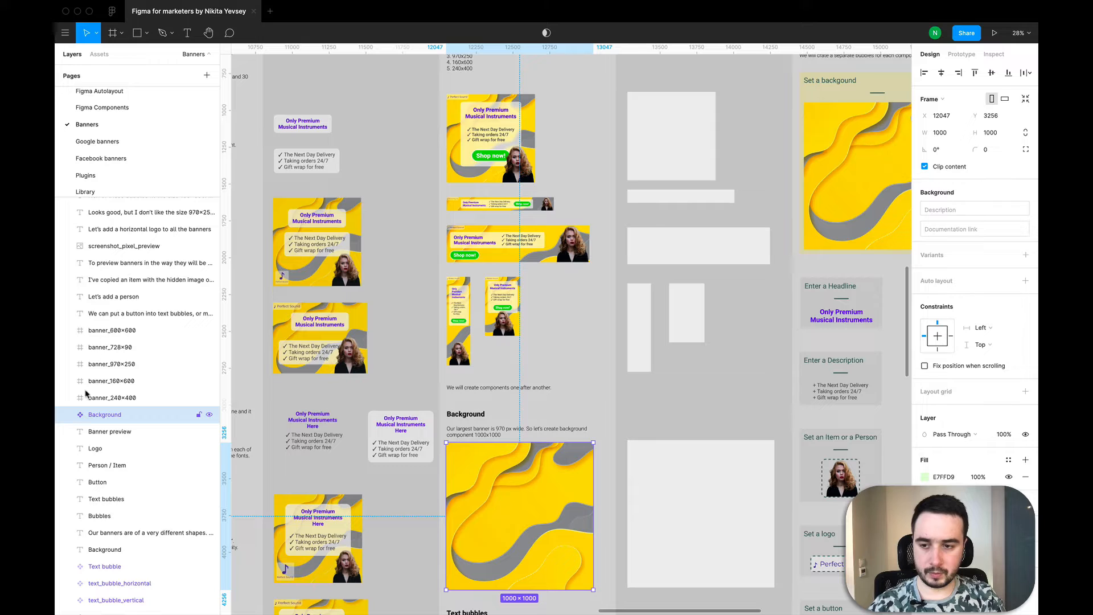
click(67, 414)
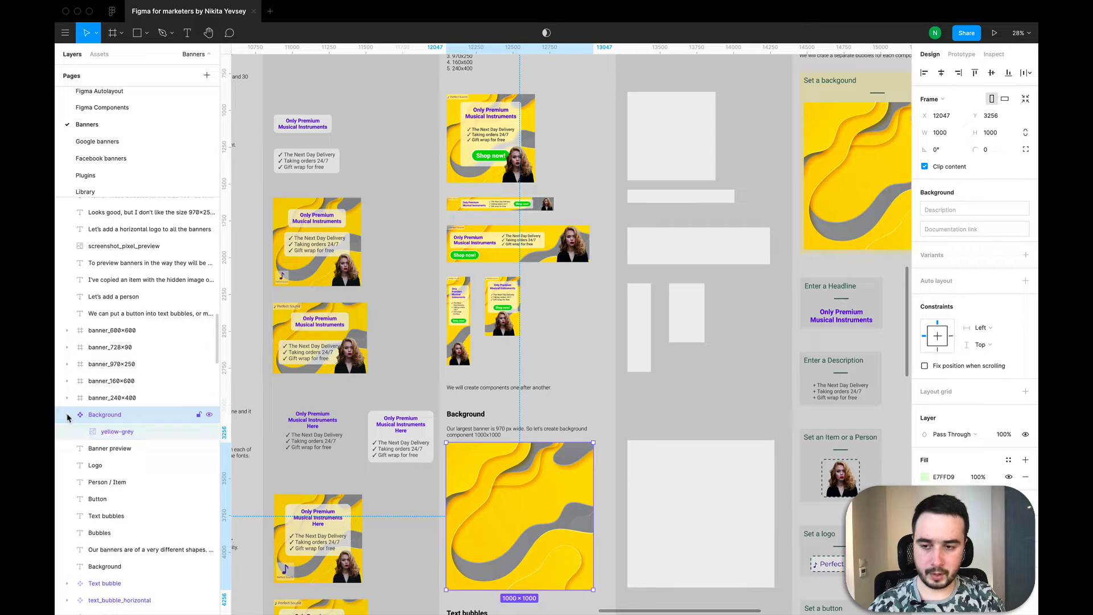
click(118, 431)
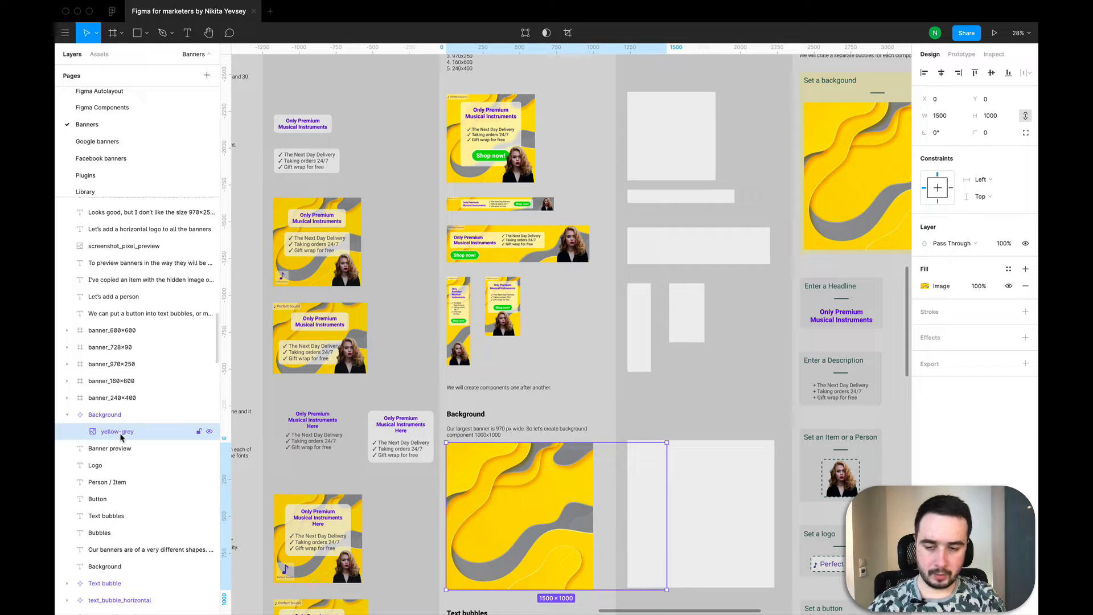
click(746, 485)
key(super+v)
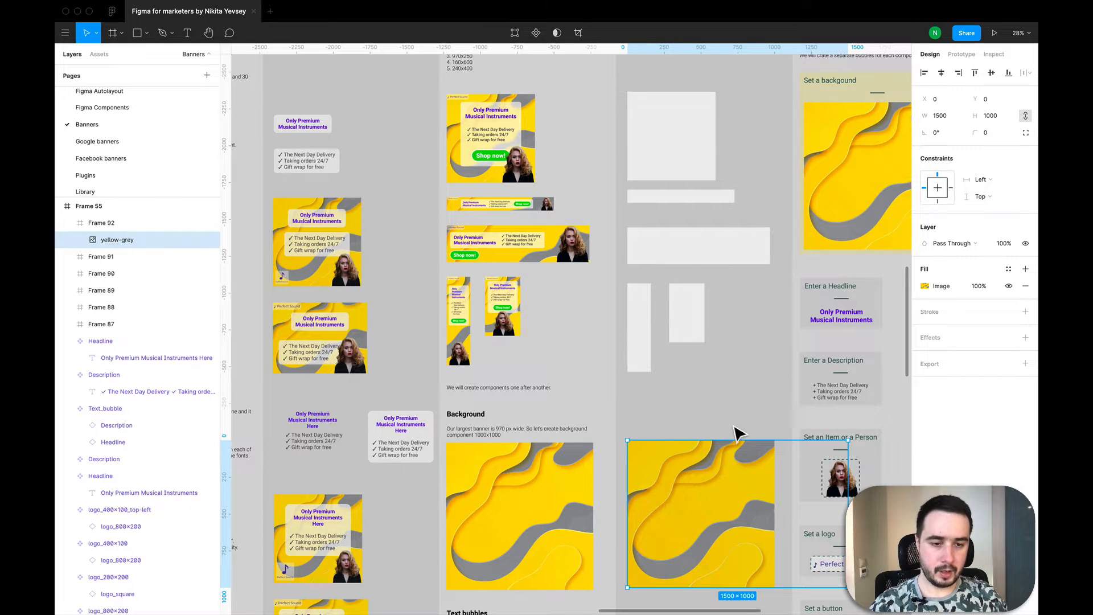
Step: Turn the 1000 × 1000 frame holding the yellow-grey image into a component and rename it background
scroll(735, 432, down, 1)
scroll(735, 428, down, 5)
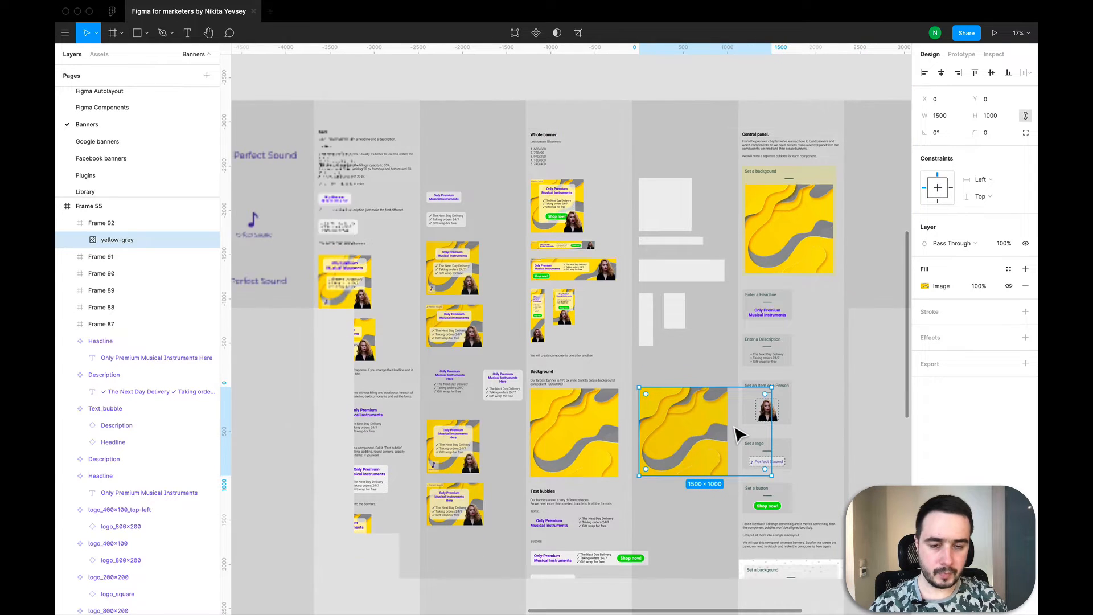
scroll(738, 434, down, 1)
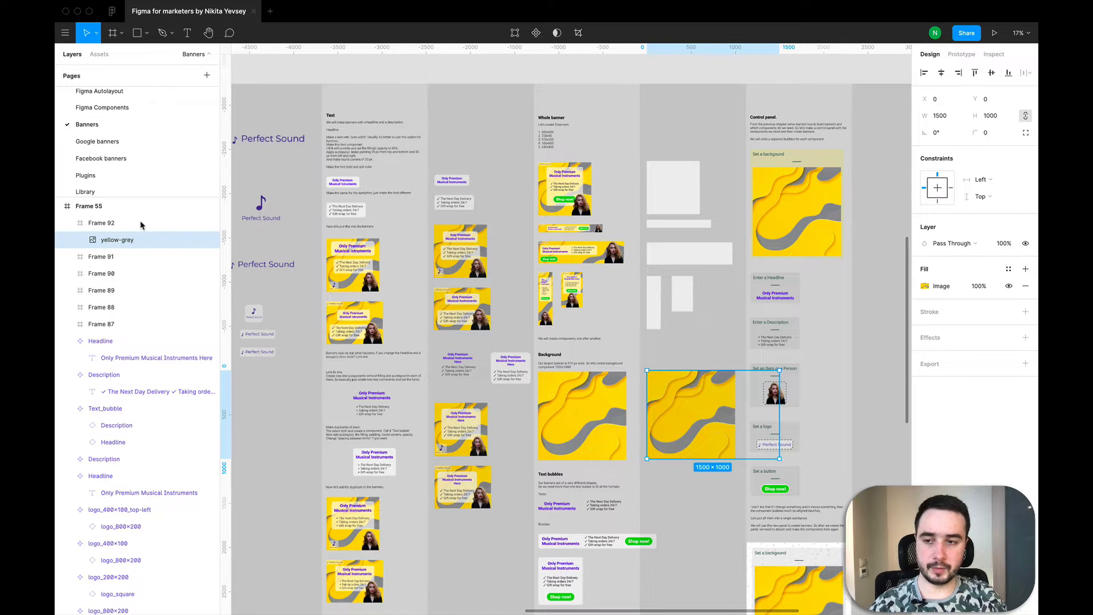
click(114, 224)
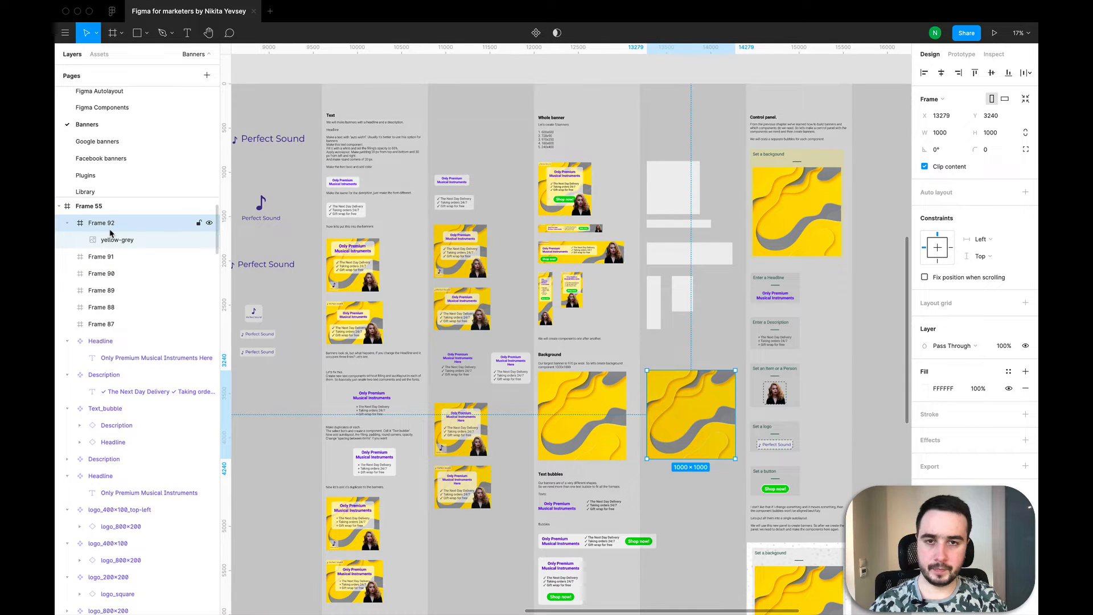
click(536, 33)
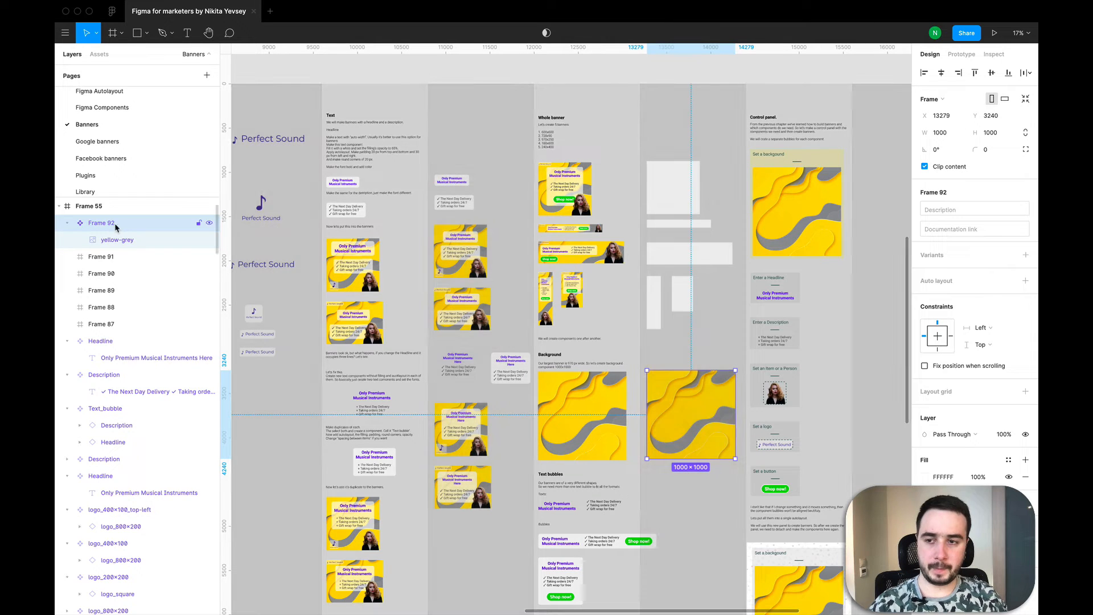
double_click(106, 225)
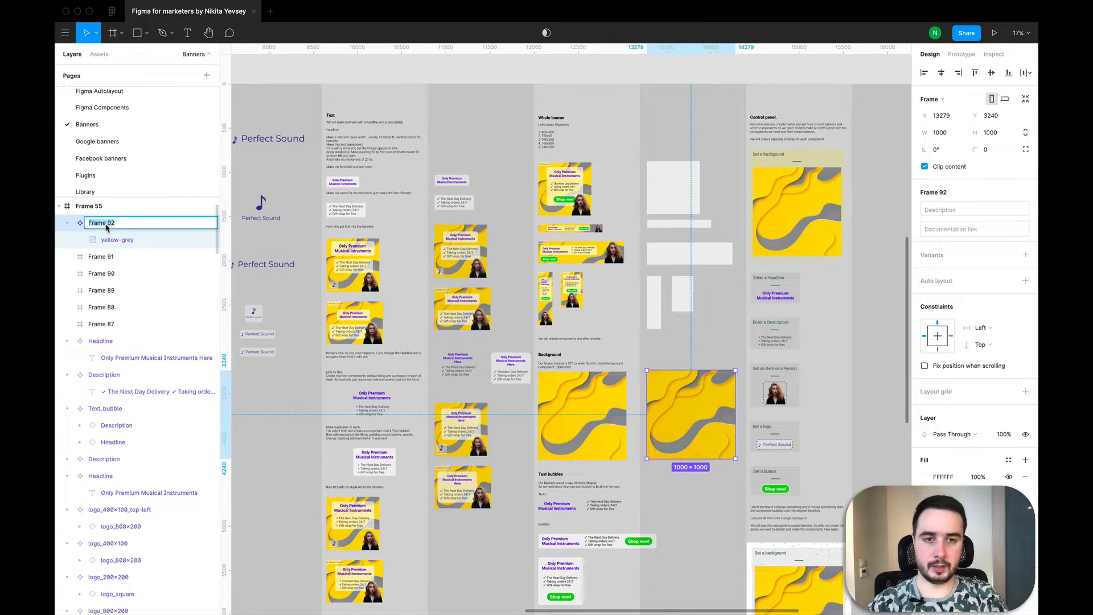
text(background)
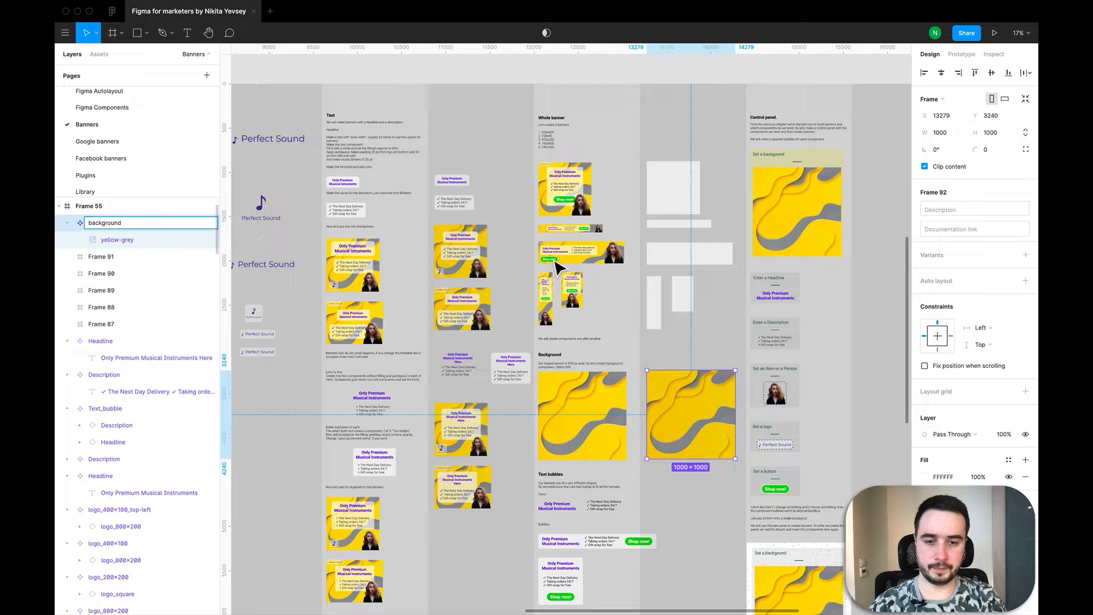
key(Return)
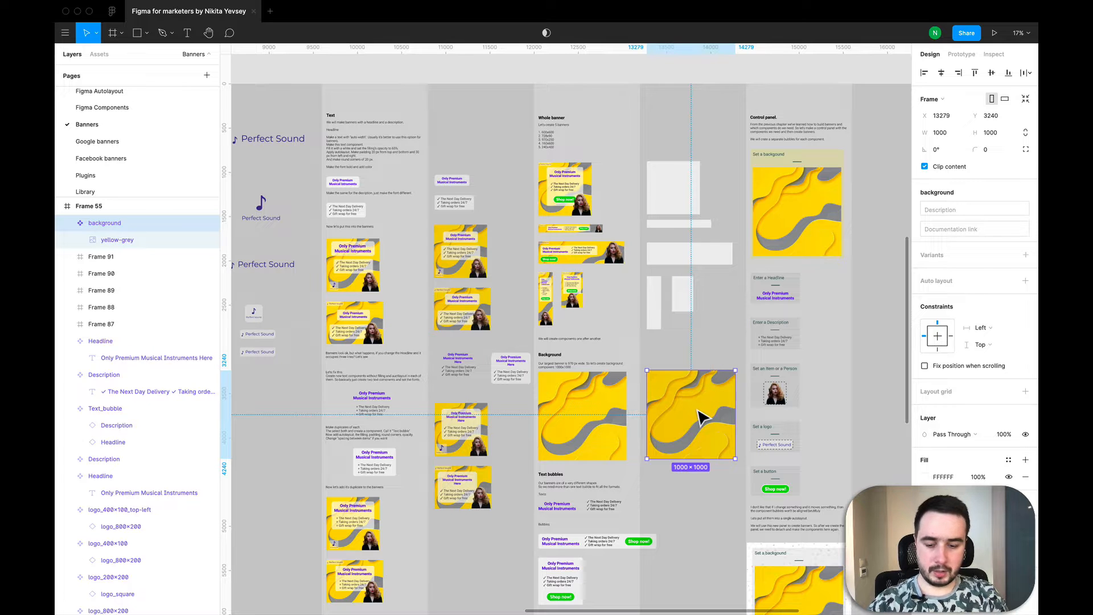
Step: Paste an instance of the background component over the topmost blank banner frame and scale it to 600 × 600 to cover that frame
key(ctrl+v)
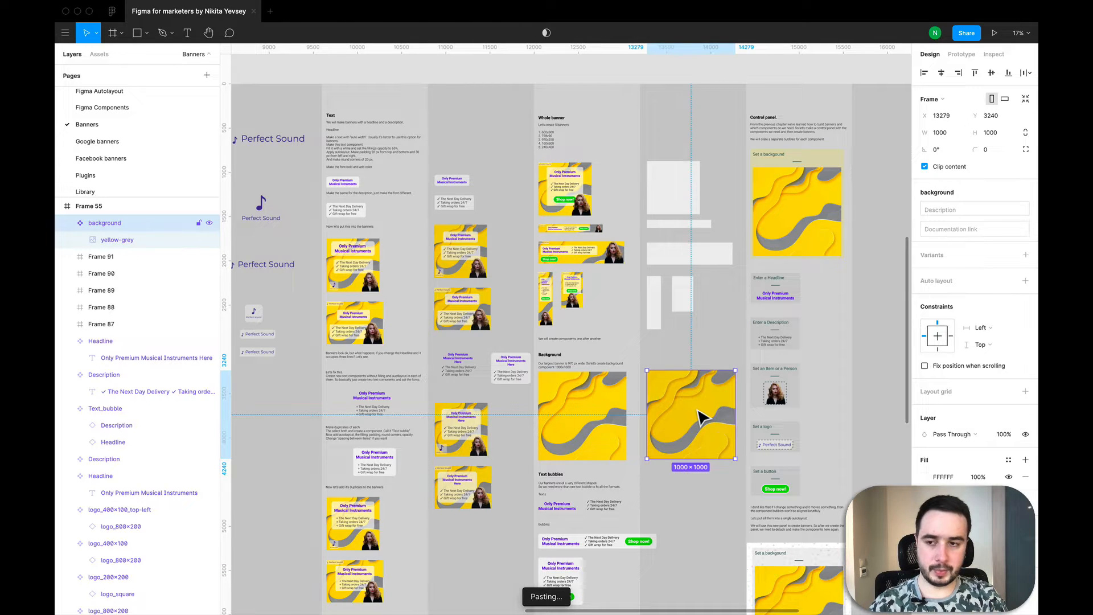
drag(700, 415, 682, 196)
ctrl+scroll(682, 196, up, 5)
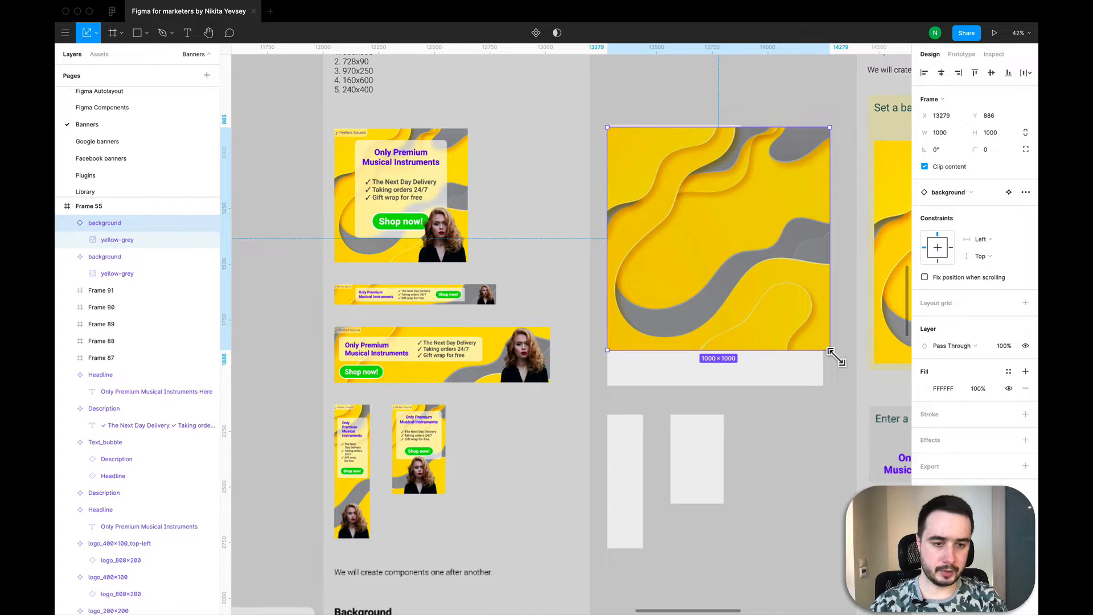
key(k)
mouse_move(743, 271)
mouse_down()
mouse_move(692, 224)
mouse_move(743, 262)
mouse_up()
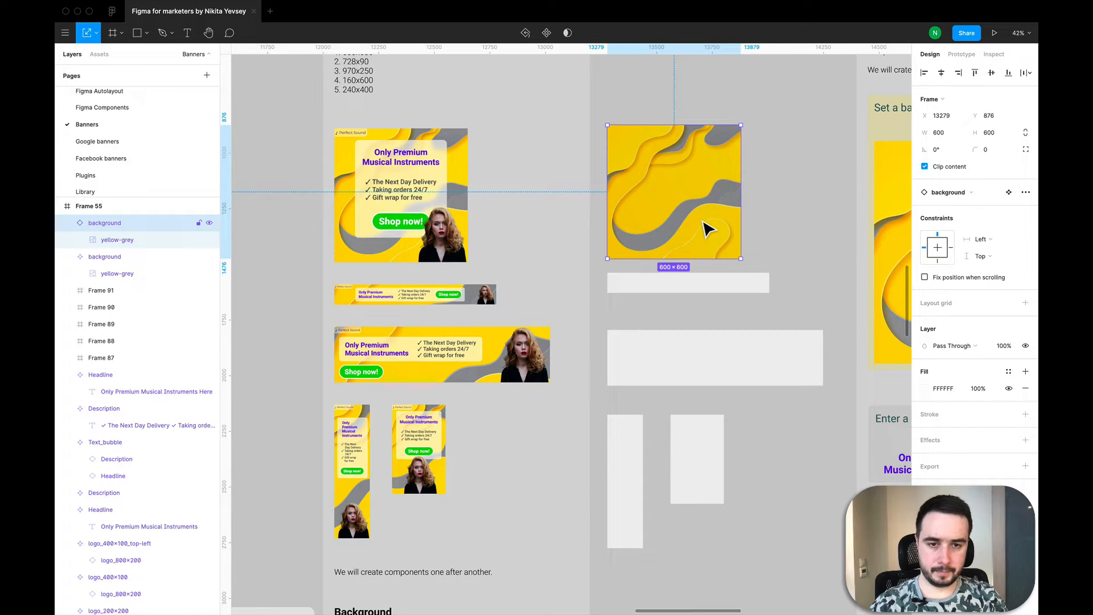
Step: Paste another 600 × 600 background instance and place it over the blank 728 × 90 frame
key(super+v)
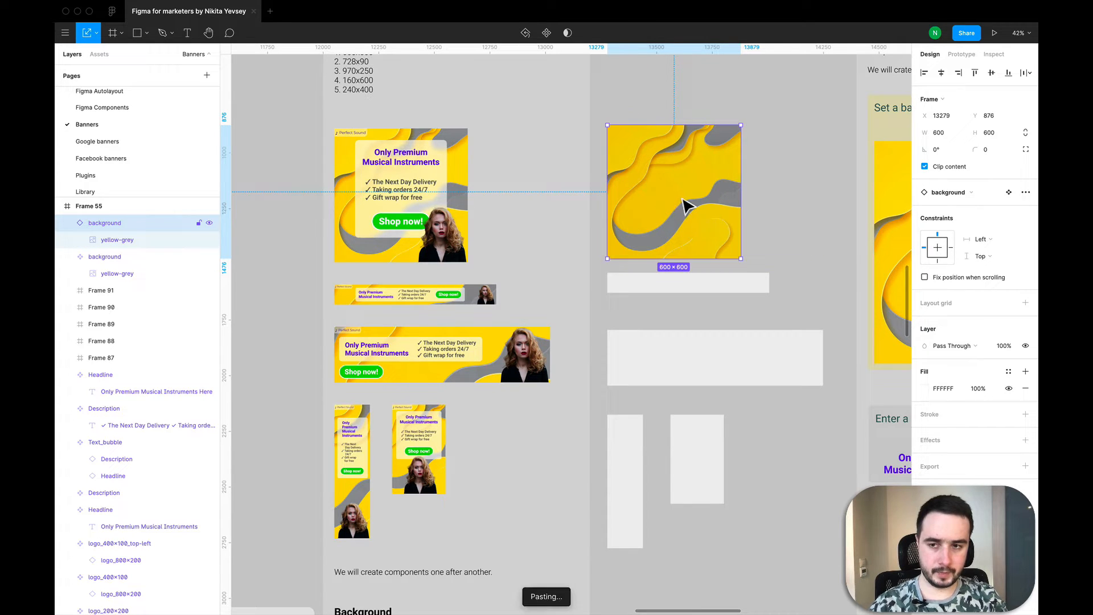
drag(682, 291, 700, 296)
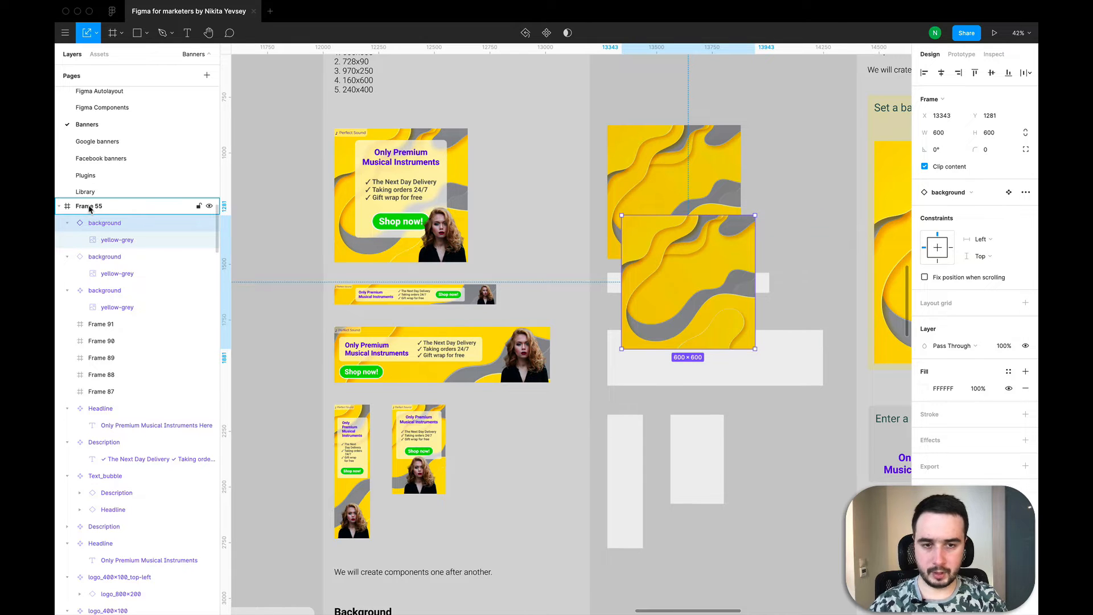
Step: Rename the two blank vertical banner frames after their dimensions, 240x400 and 160x600
double_click(96, 325)
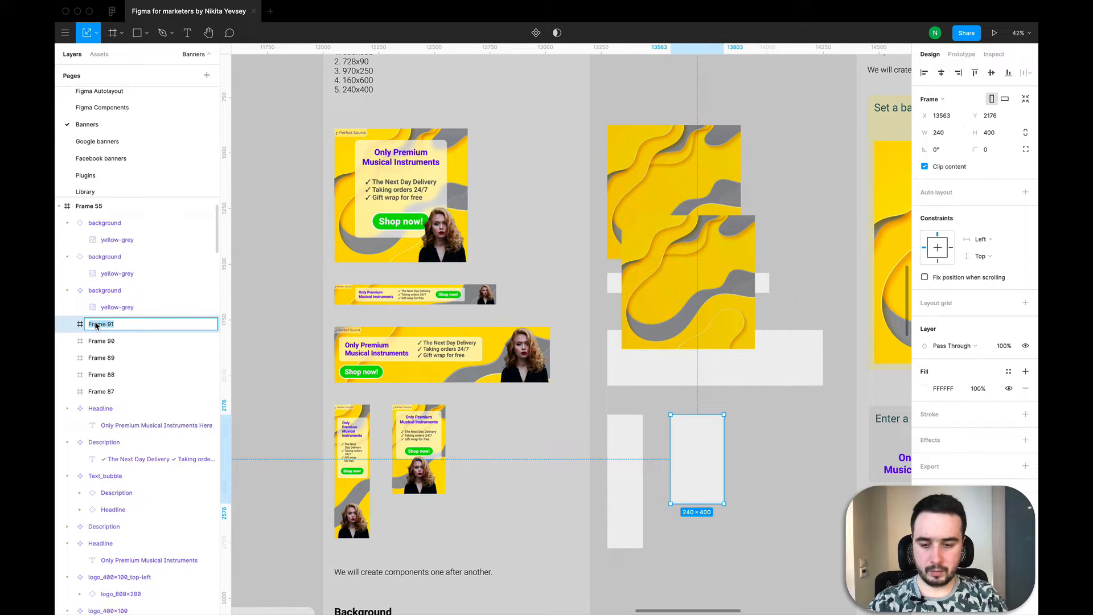
text(240x400)
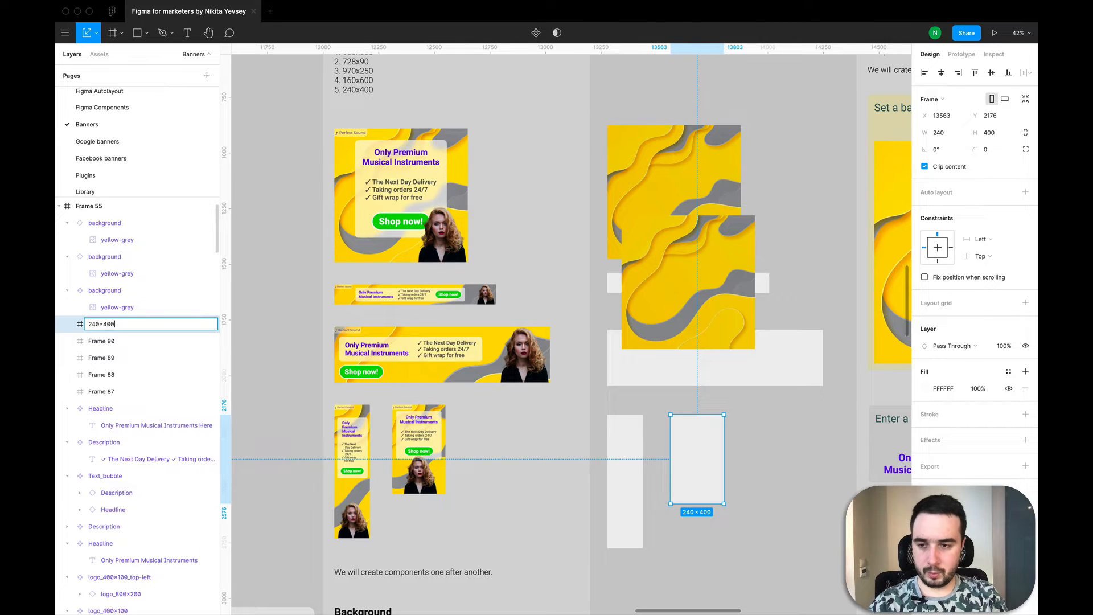
double_click(98, 343)
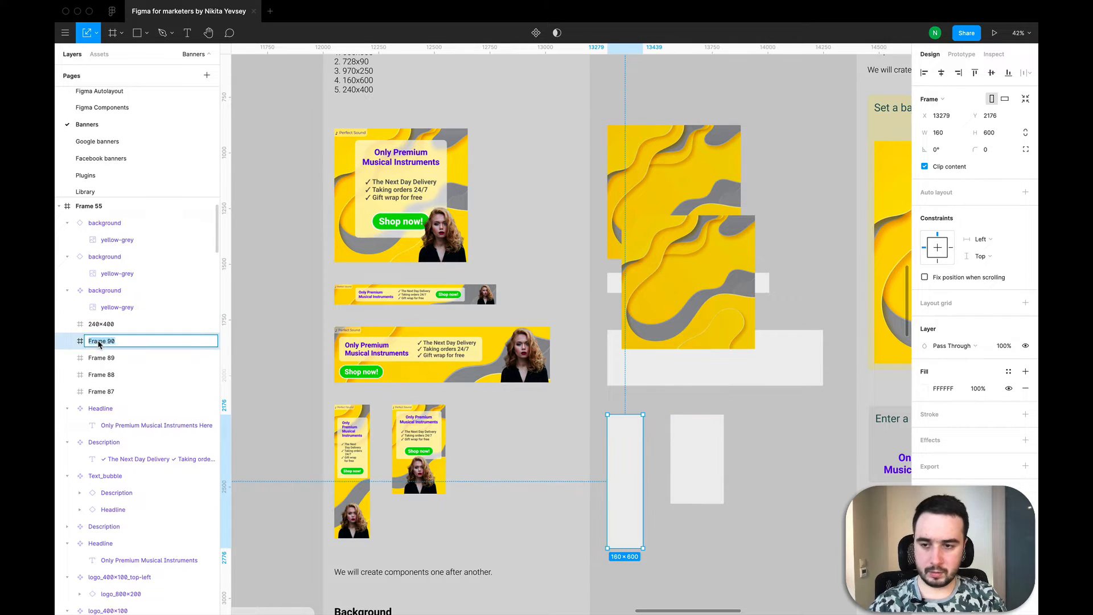
text(1)
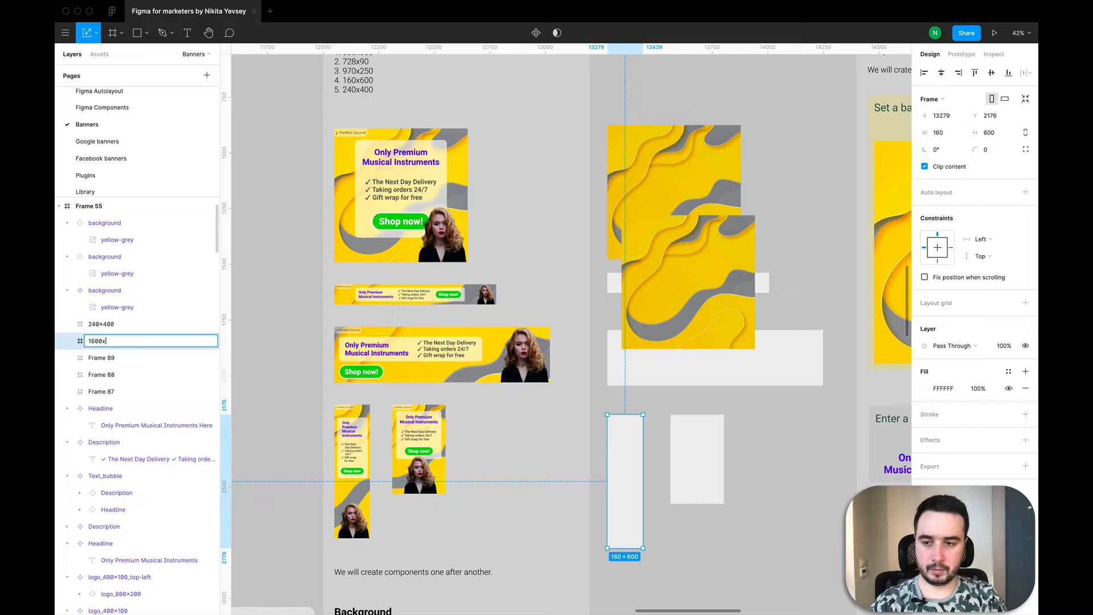
text(60x)
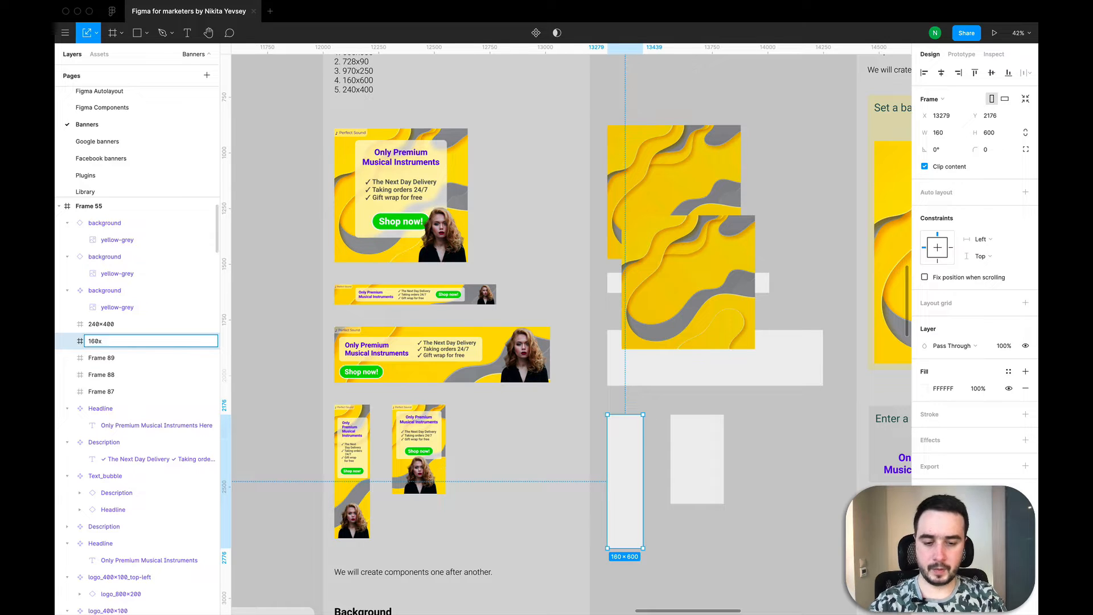
text(600)
key(Return)
Step: Rename the two blank horizontal banner frames after their dimensions, 970x250 and 728x90
click(106, 364)
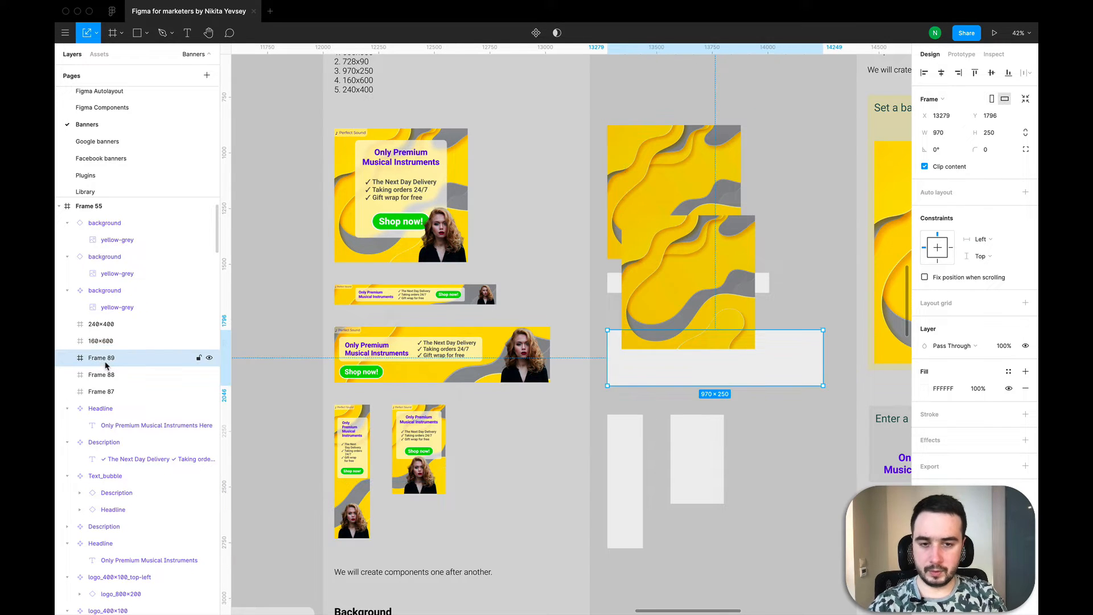
double_click(105, 365)
text(970×250)
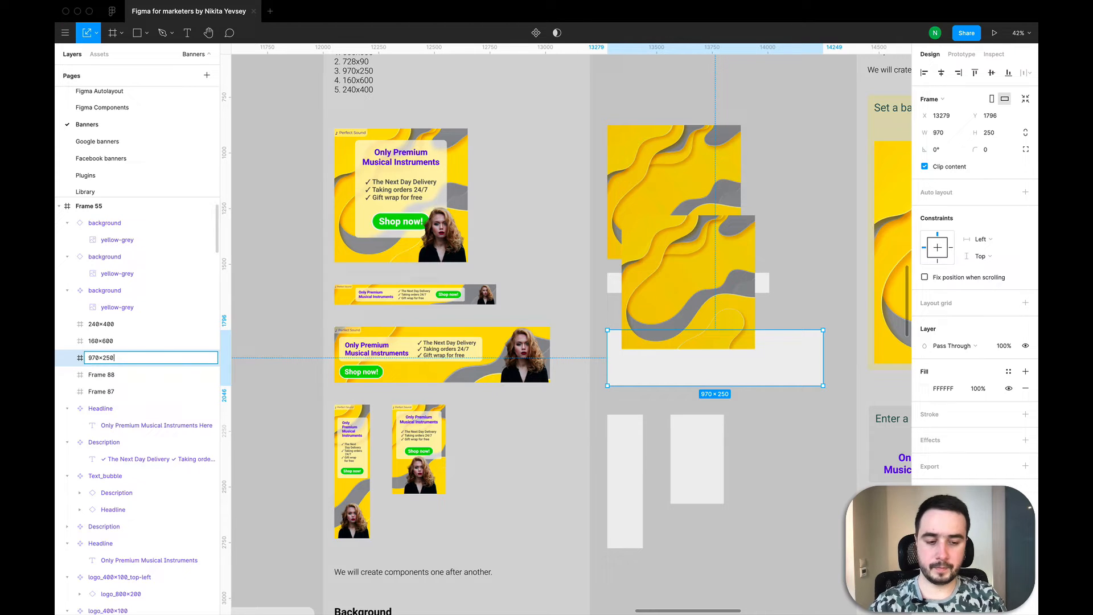
key(Return)
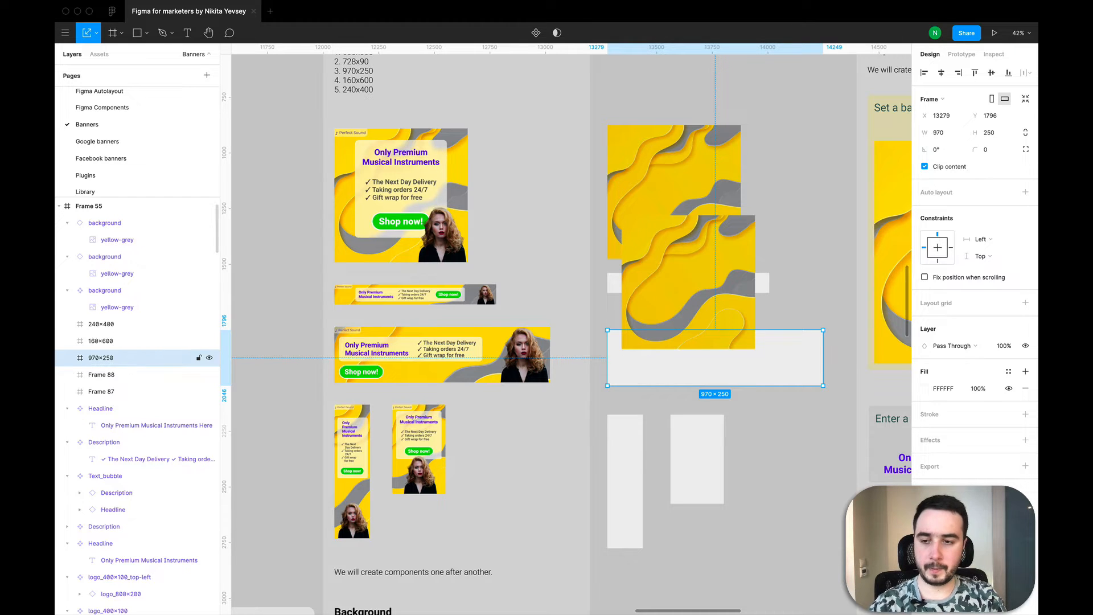
double_click(104, 376)
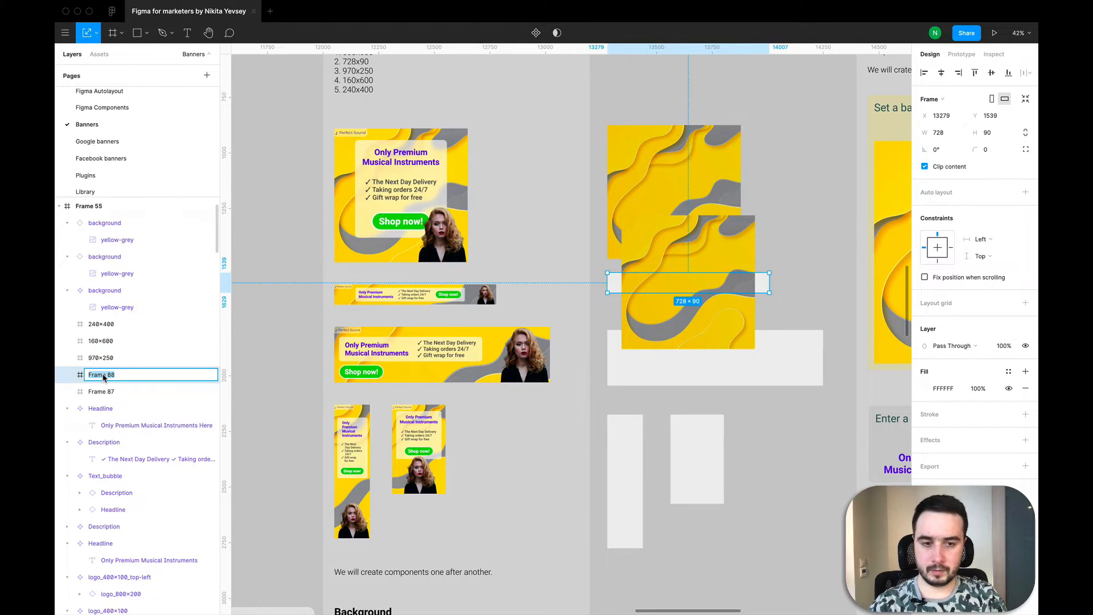
key(BackSpace)
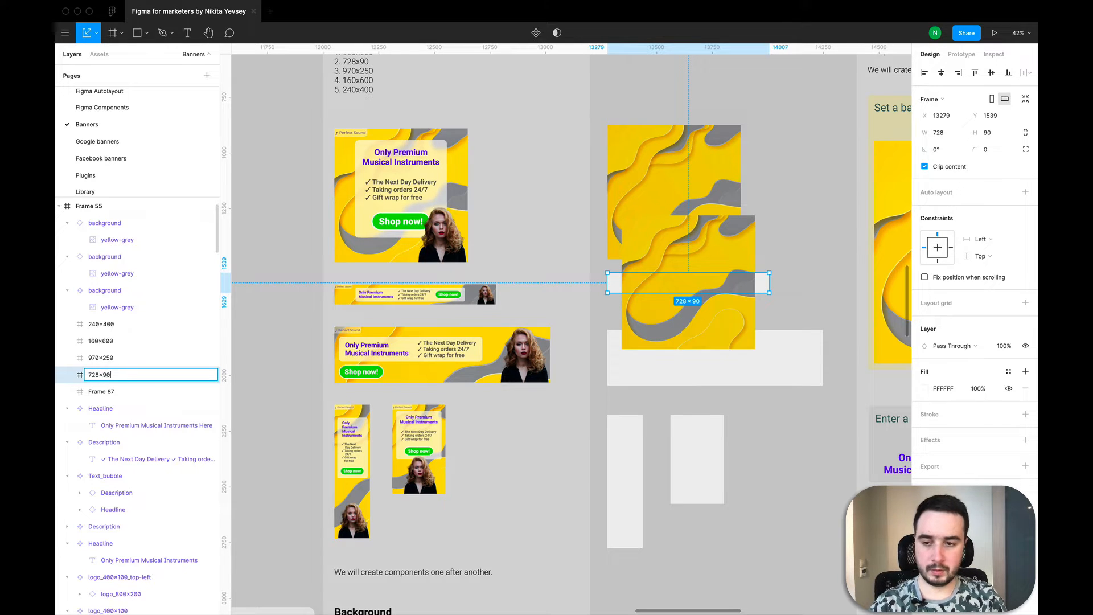
key(Return)
Step: Rename the square banner frame as 600x600
click(102, 391)
double_click(103, 393)
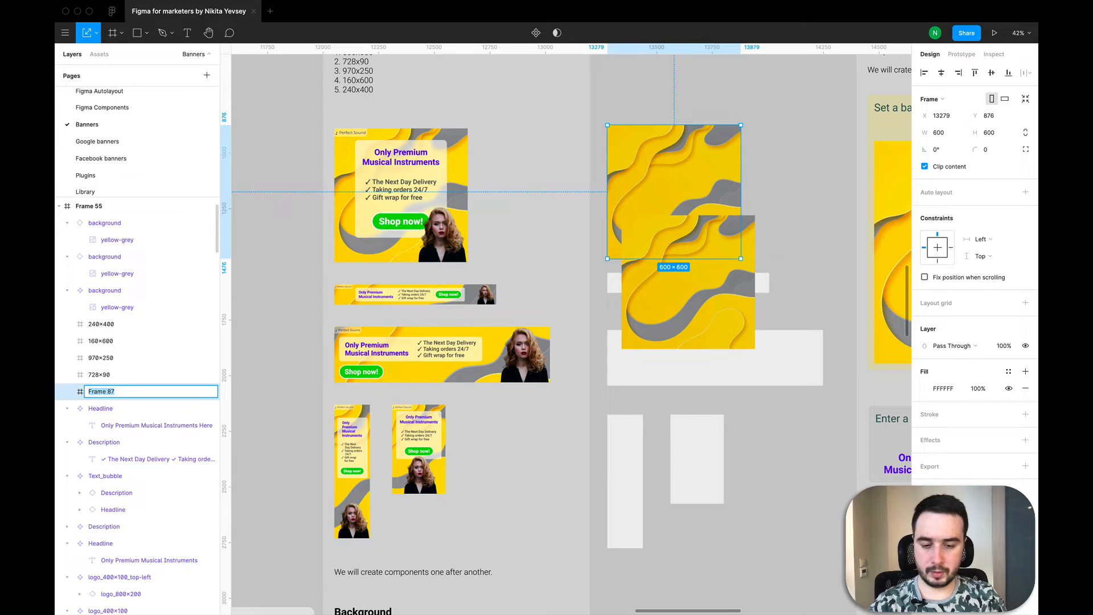
text(600x600)
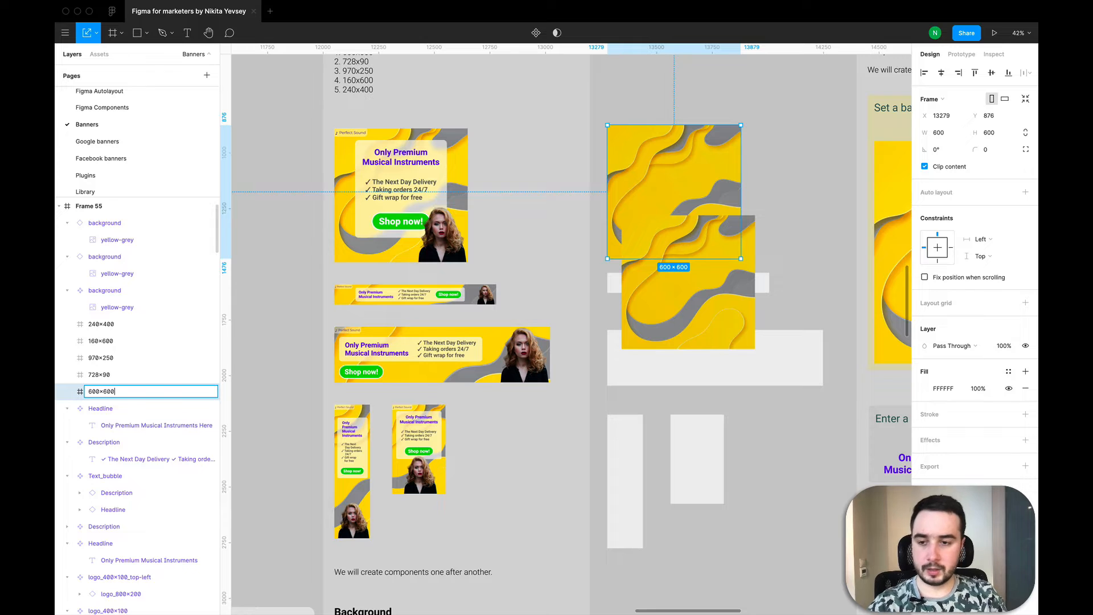
key(Return)
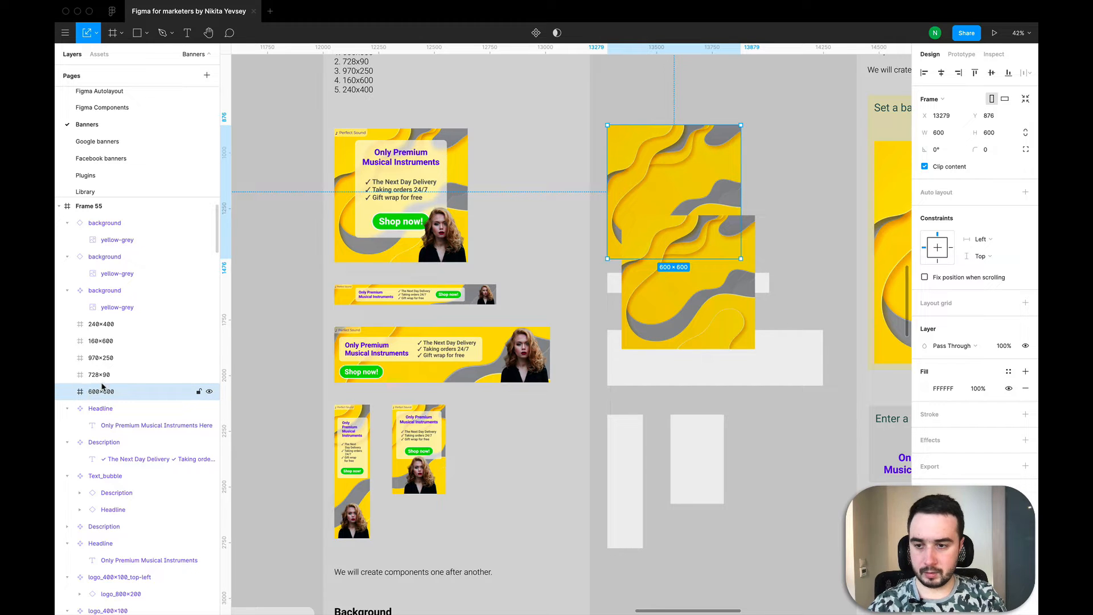
Step: Nest the background instance that covers the square banner inside the 600x600 frame
click(149, 371)
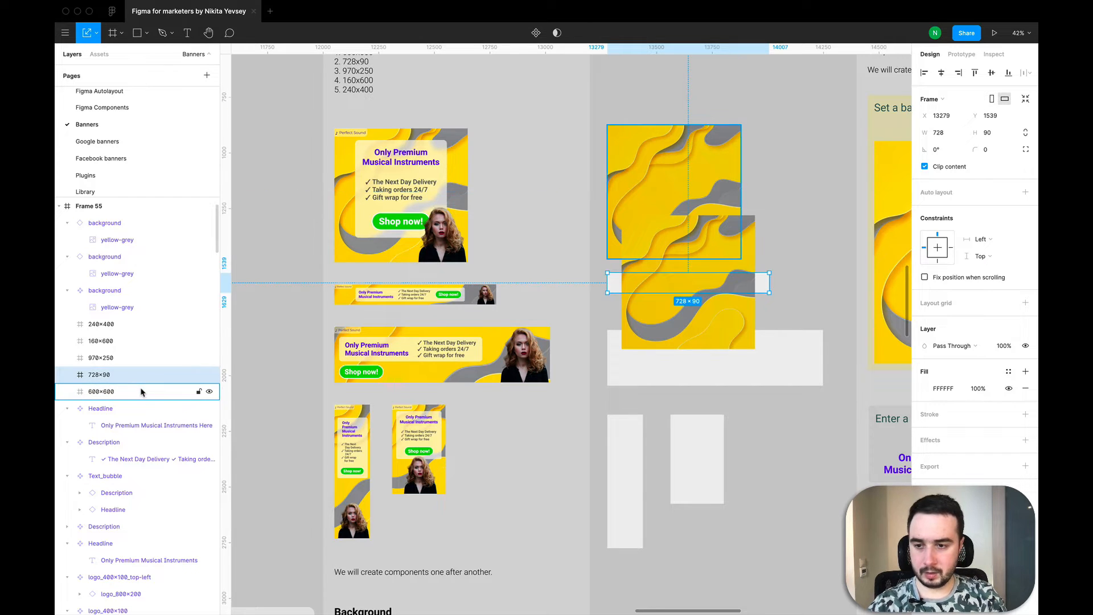
click(142, 390)
click(105, 224)
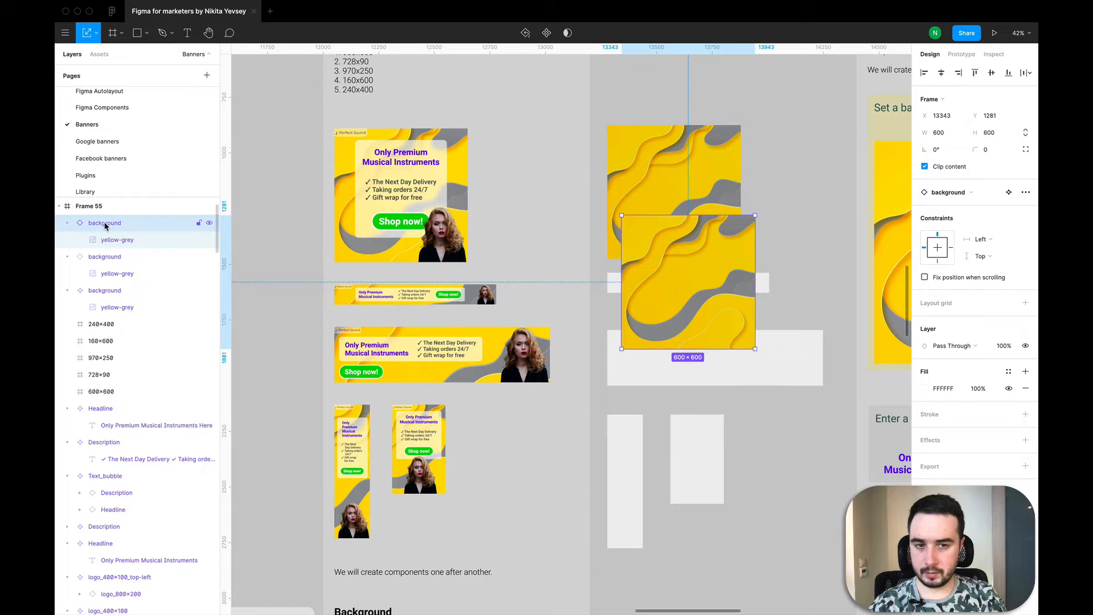
click(111, 257)
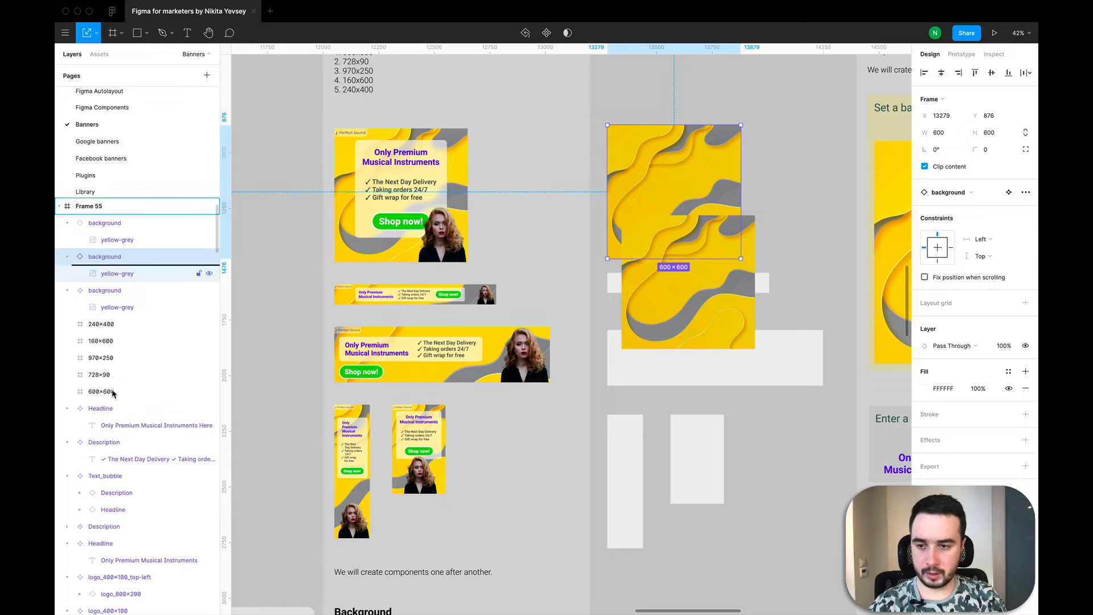
drag(112, 393, 112, 392)
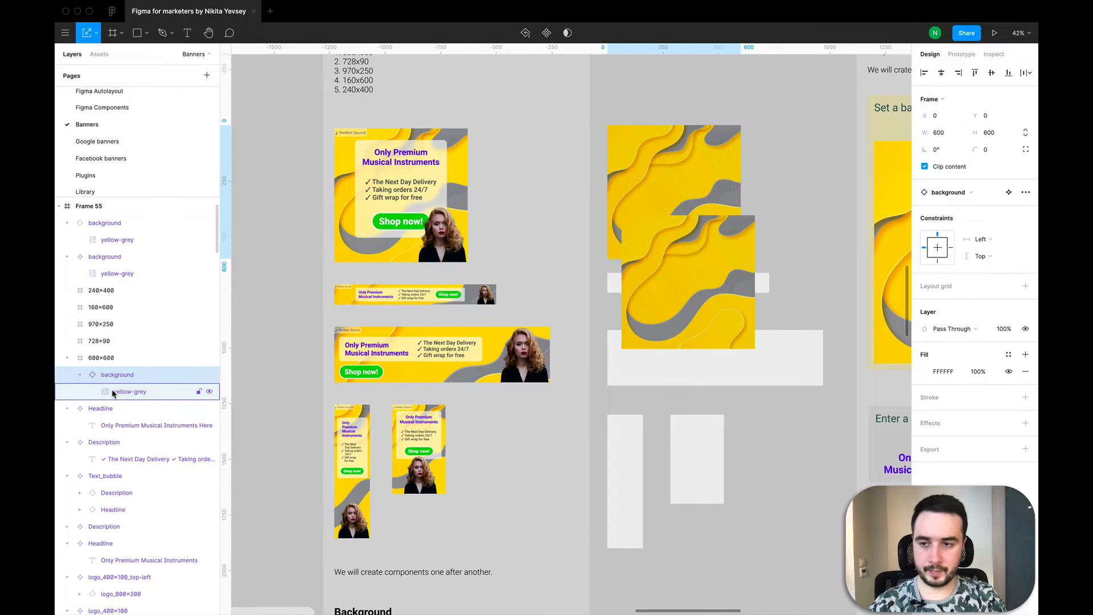
Step: Nest the other background instance in the 728x90 frame, align it to the frame's left edge and scale it to 728 × 728
click(116, 224)
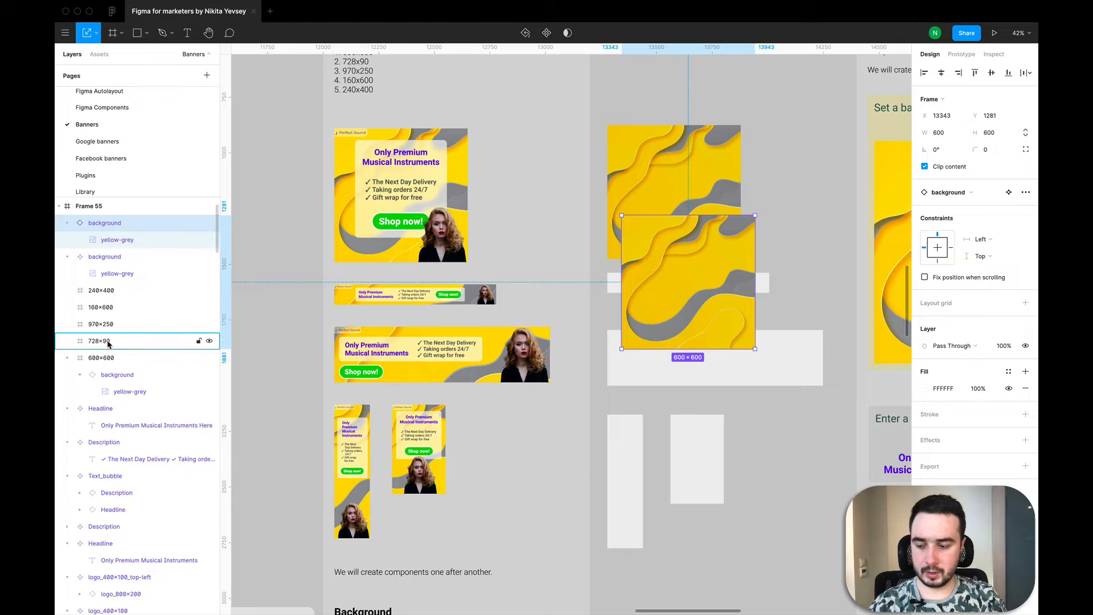
drag(108, 343, 108, 341)
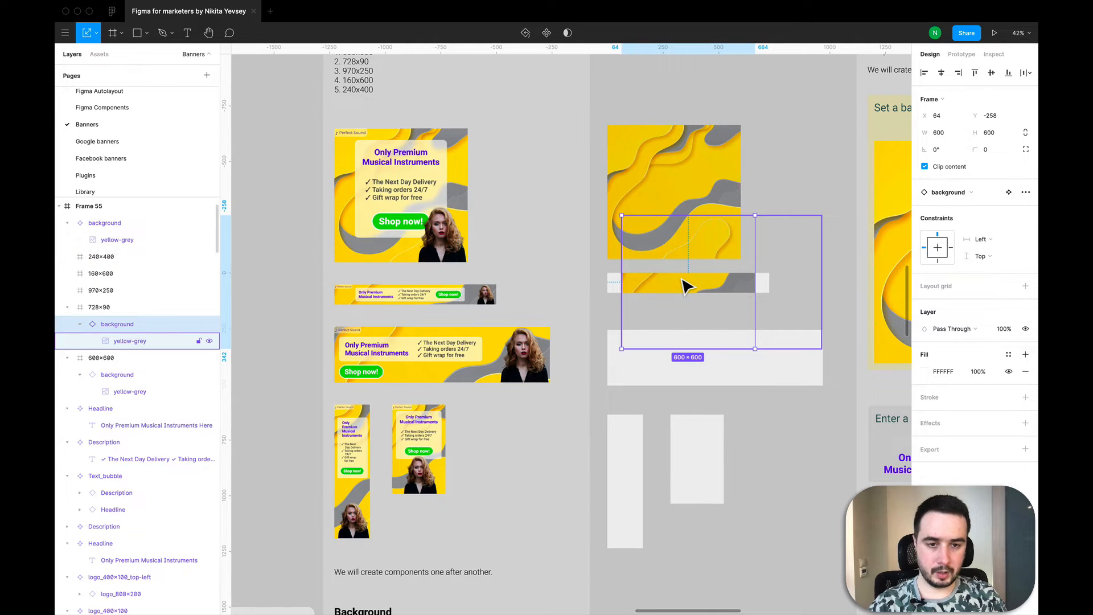
scroll(687, 287, up, 3)
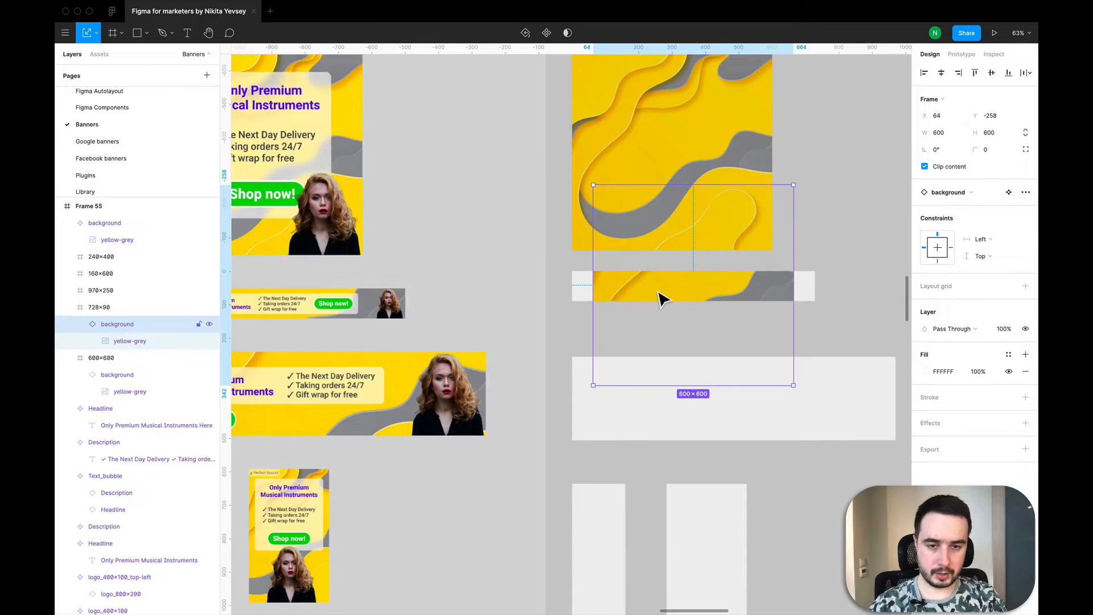
drag(658, 291, 743, 306)
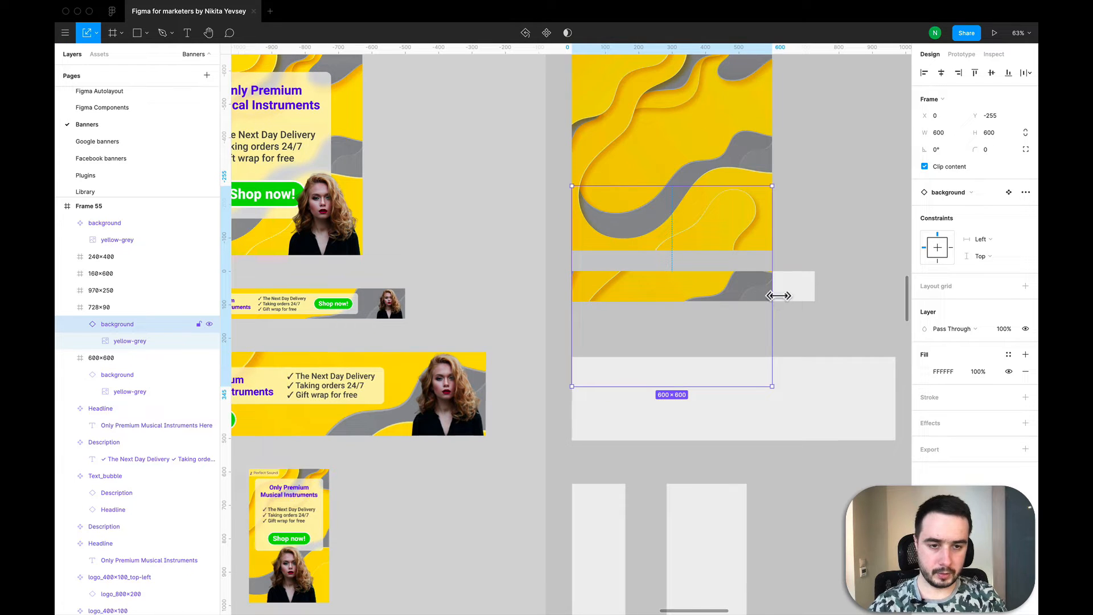
drag(778, 296, 822, 292)
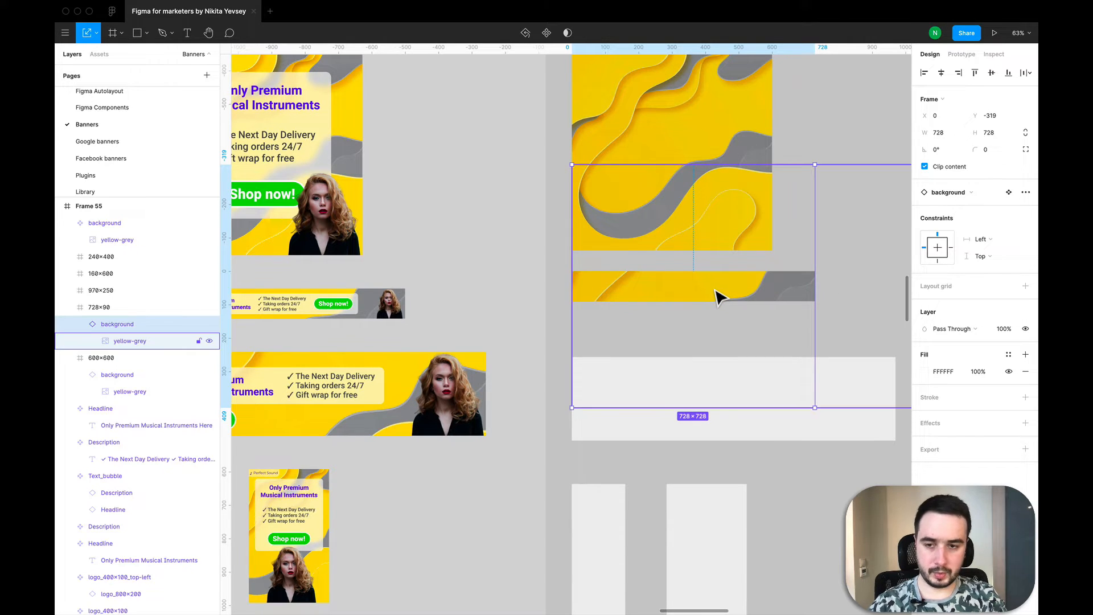
Step: Paste another background instance, nest it in the 970x250 frame, reposition it to cover the frame's height and scale it to 970 × 970
key(ctrl+v)
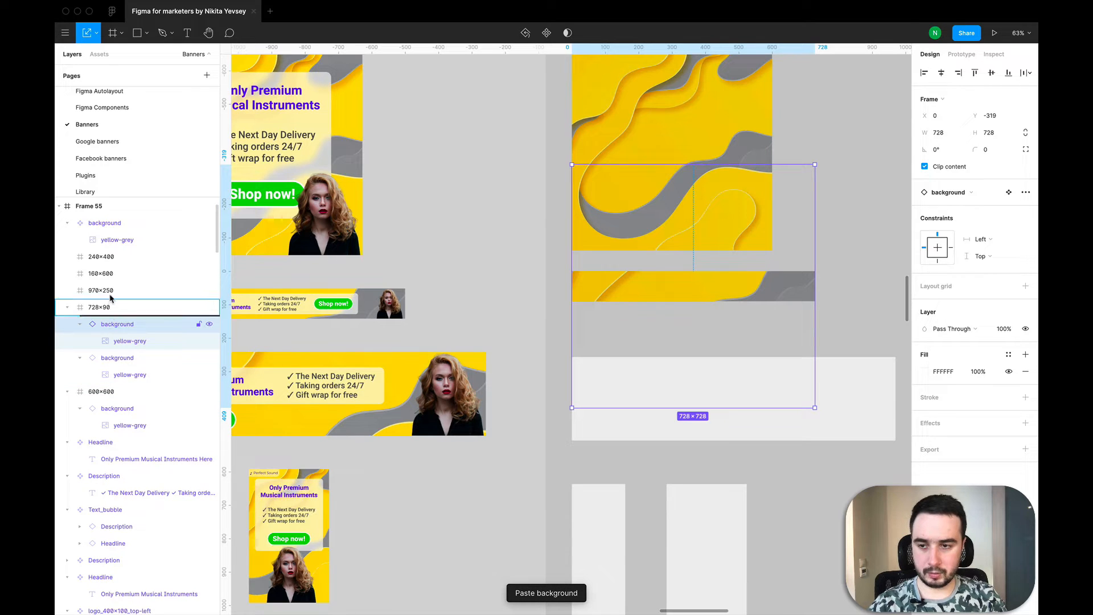
drag(117, 324, 111, 293)
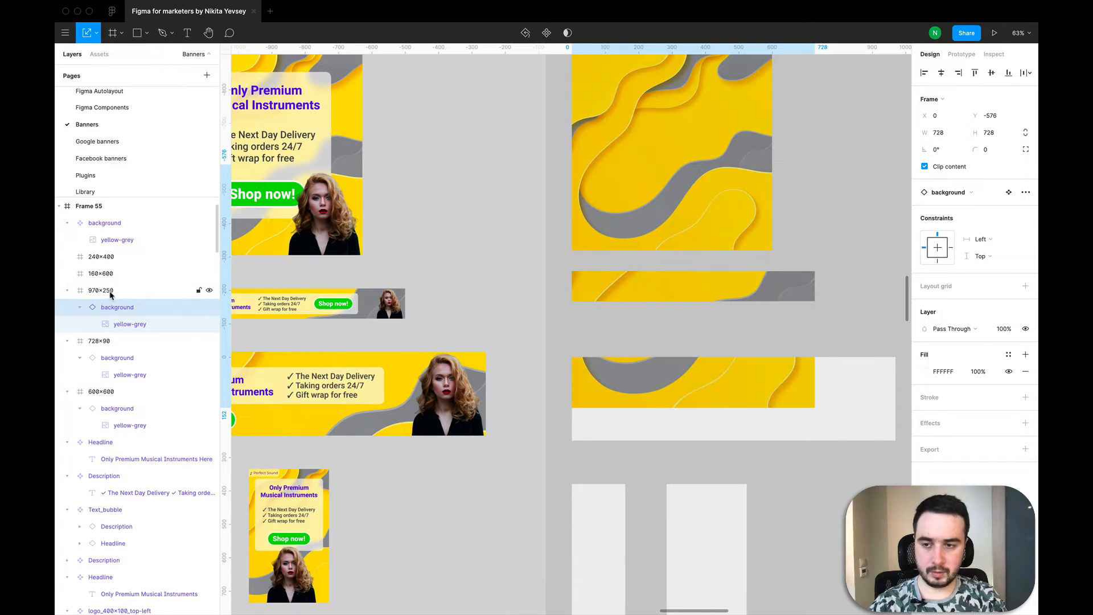
drag(685, 385, 692, 421)
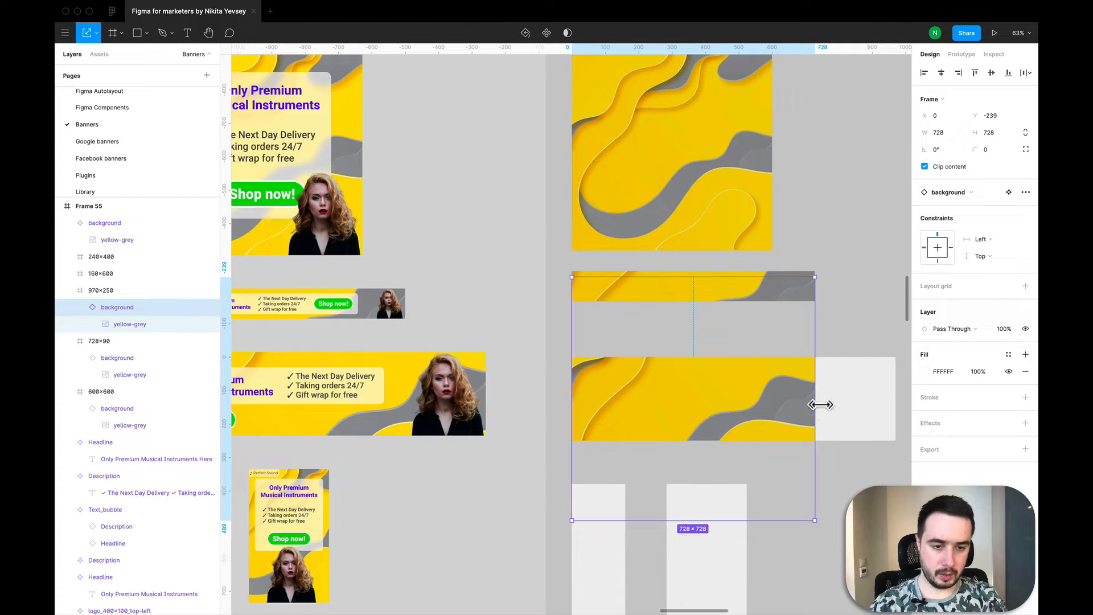
drag(815, 401, 904, 398)
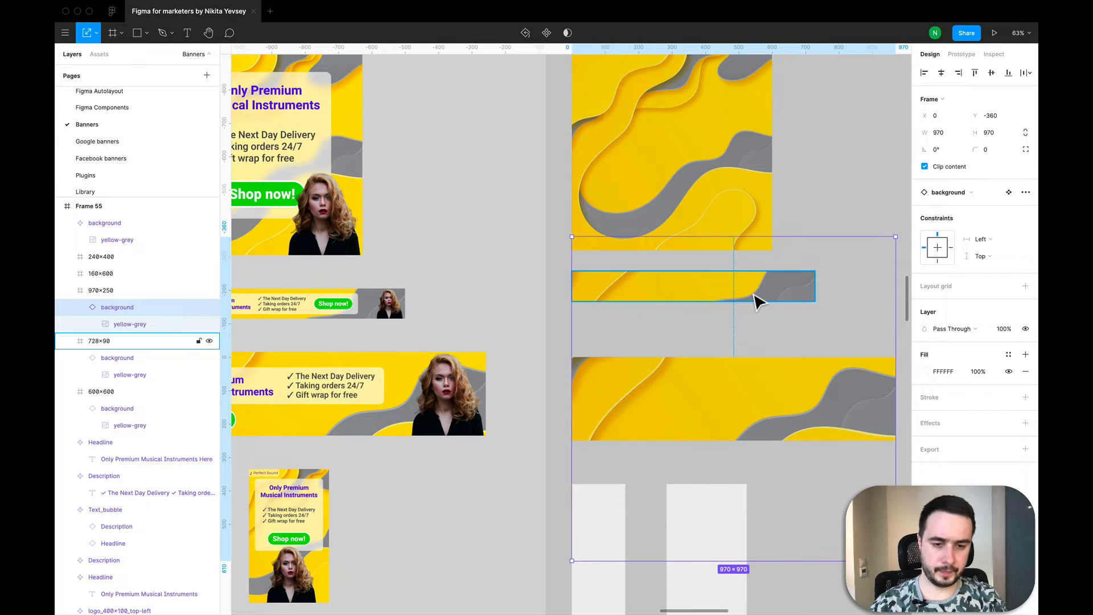
Step: Paste a background instance into the 160x600 frame and shift it down until it covers the frame's full height
scroll(756, 297, down, 5)
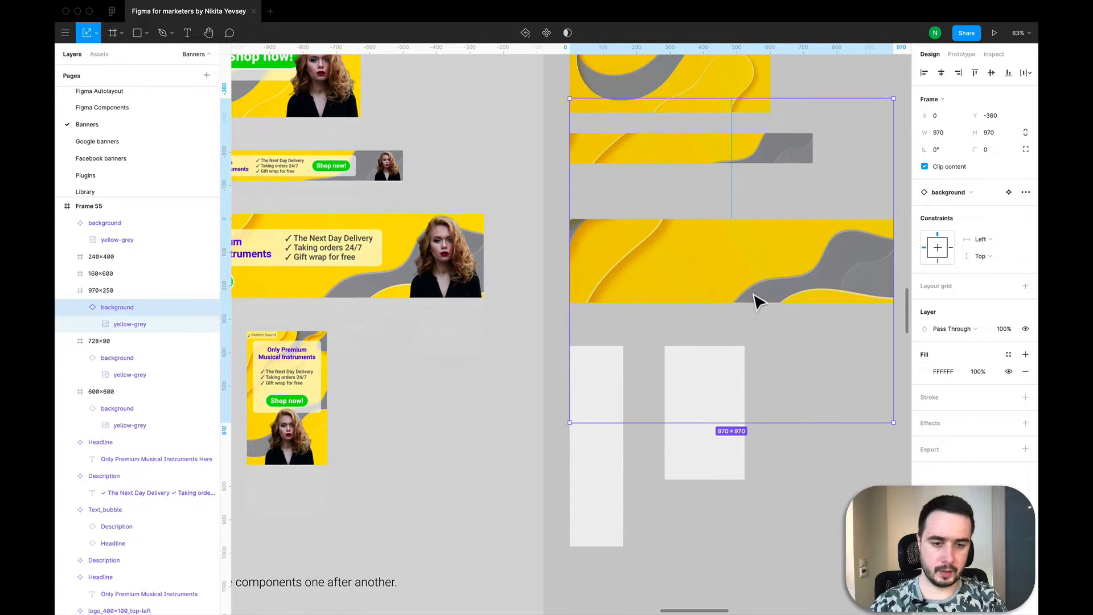
click(606, 483)
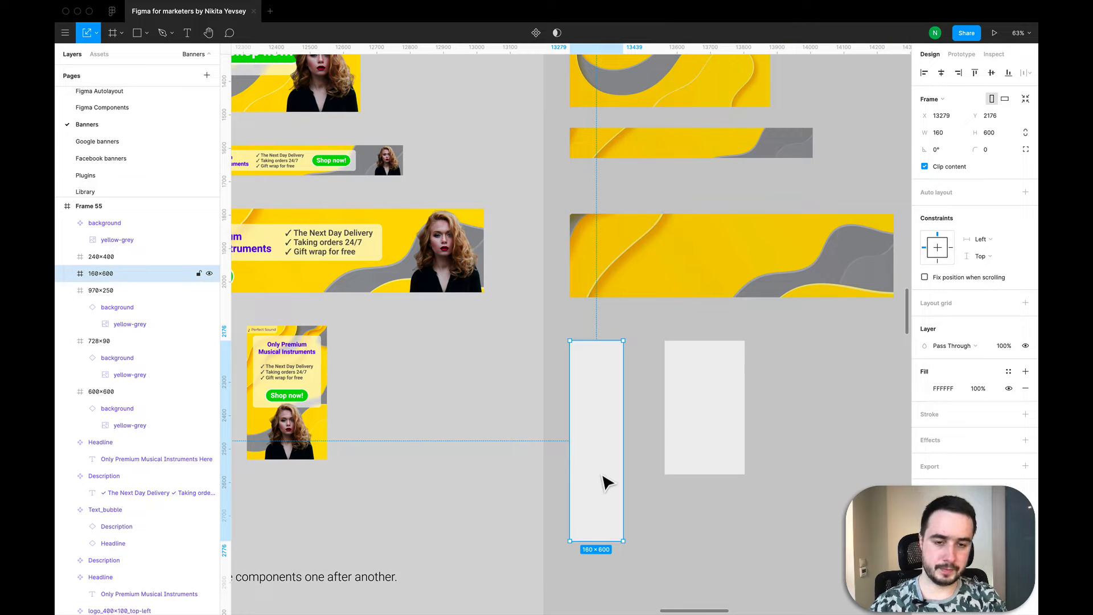
key(super+v)
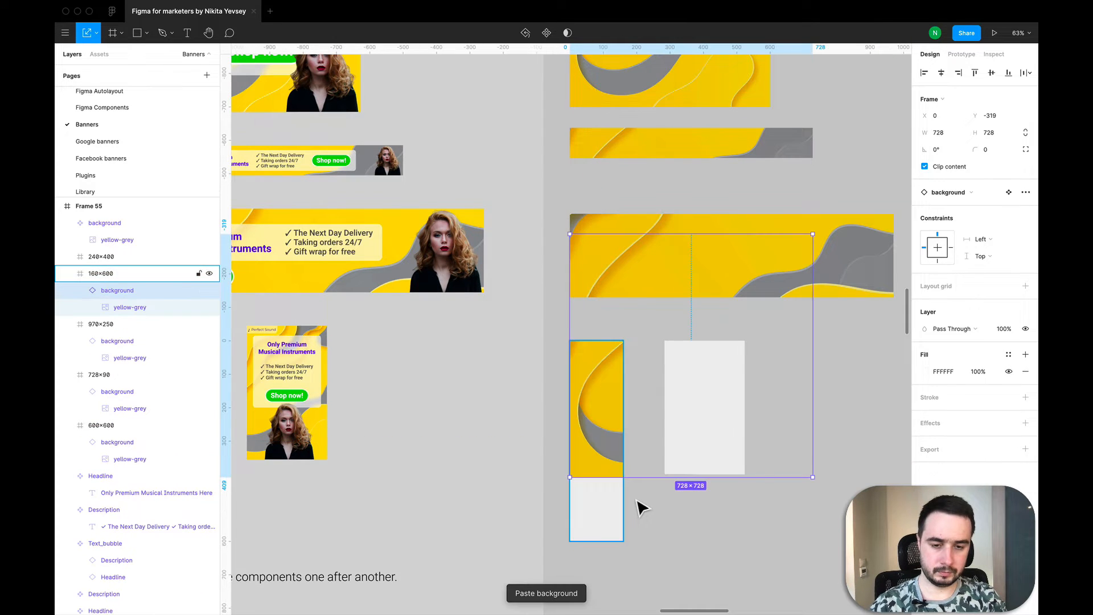
drag(607, 424, 607, 492)
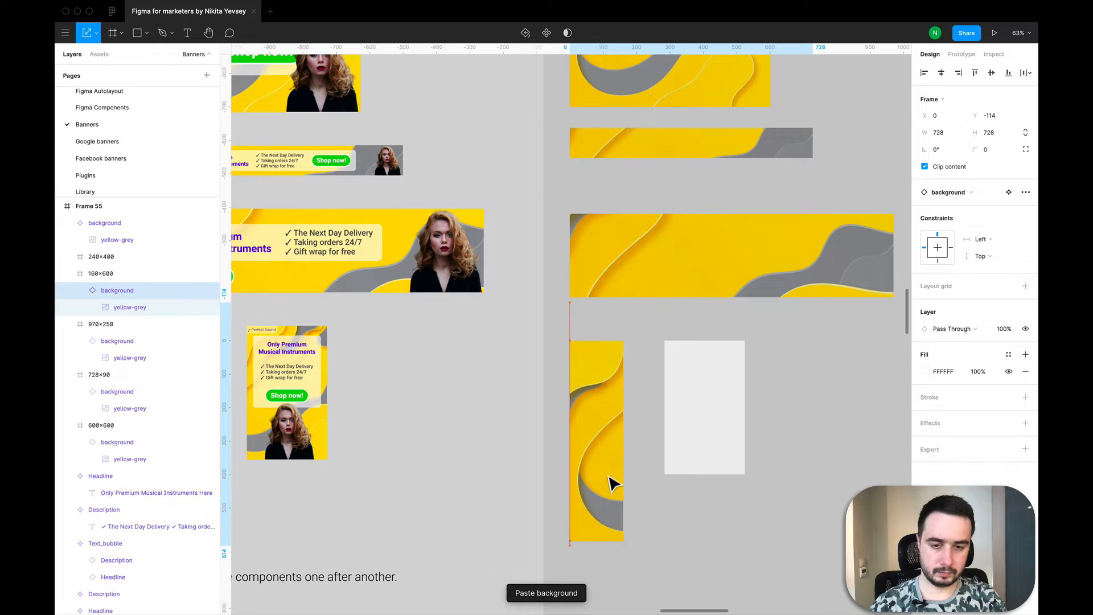
key(shift+Down)
key(shift+Down)
key(shift+Down)
key(shift+Down)
key(shift+Down)
key(shift+Down)
key(shift+Down)
key(Down)
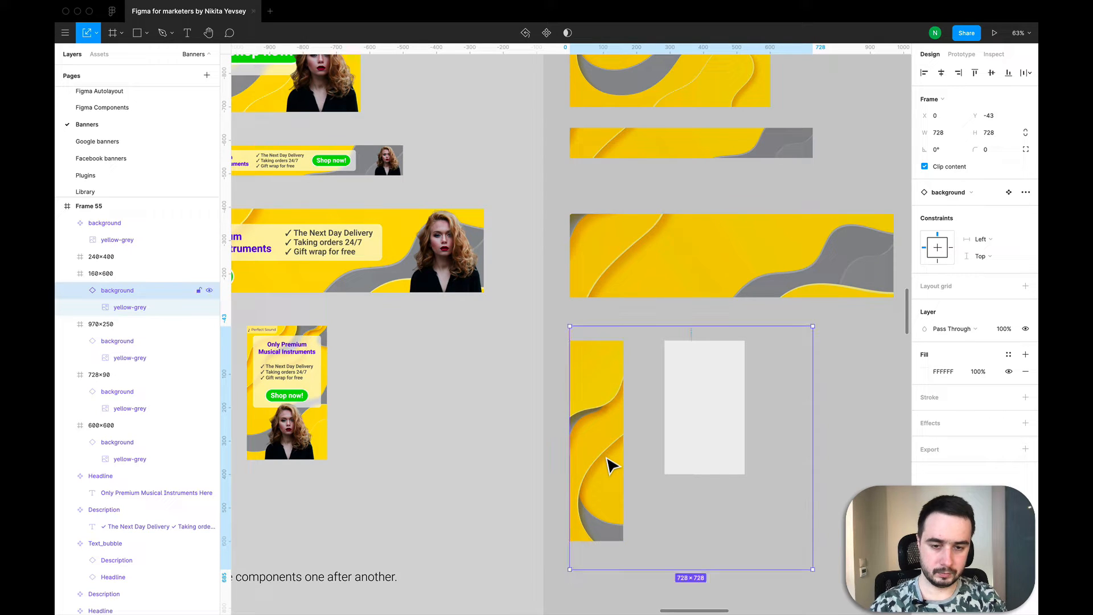
Step: Align the background instance with the 160x600 frame's top edge and scale it to 600 × 600
mouse_move(610, 455)
mouse_down()
mouse_move(615, 488)
mouse_move(610, 473)
mouse_up()
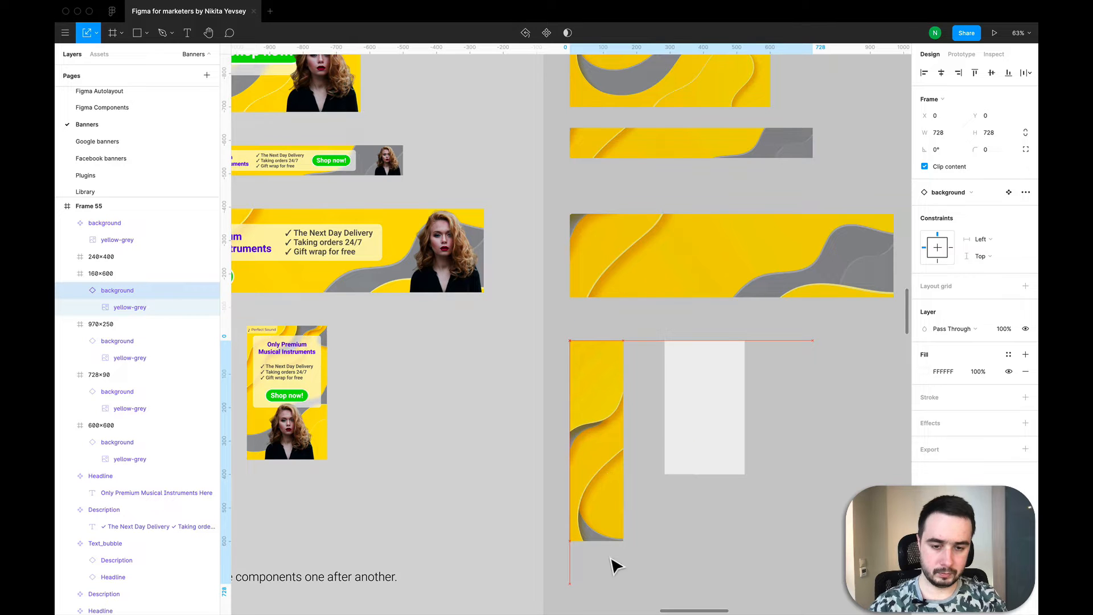
drag(615, 565, 616, 567)
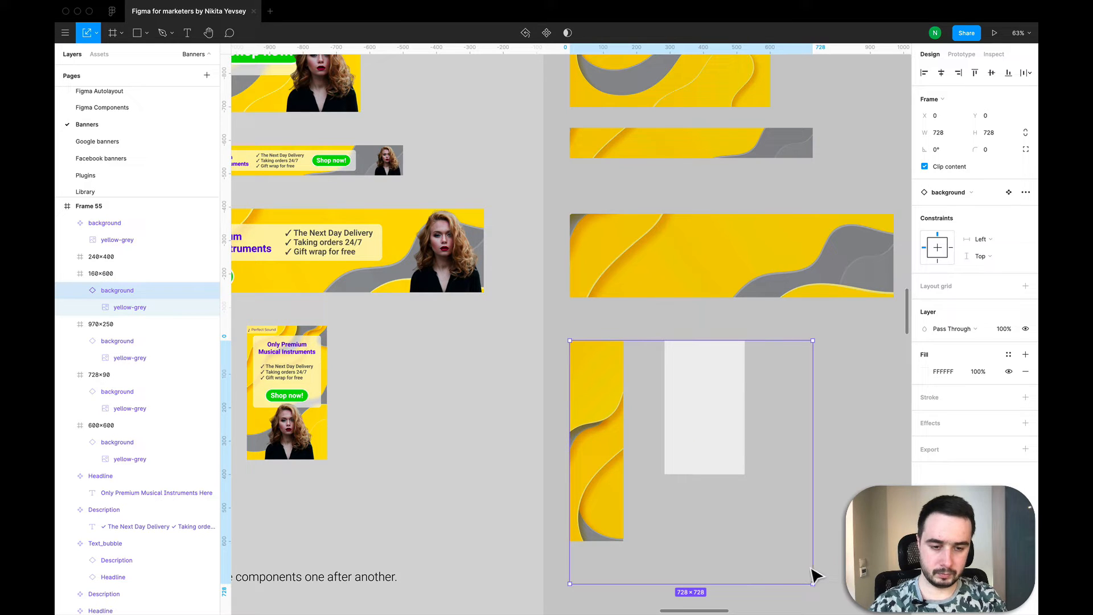
drag(818, 588, 752, 544)
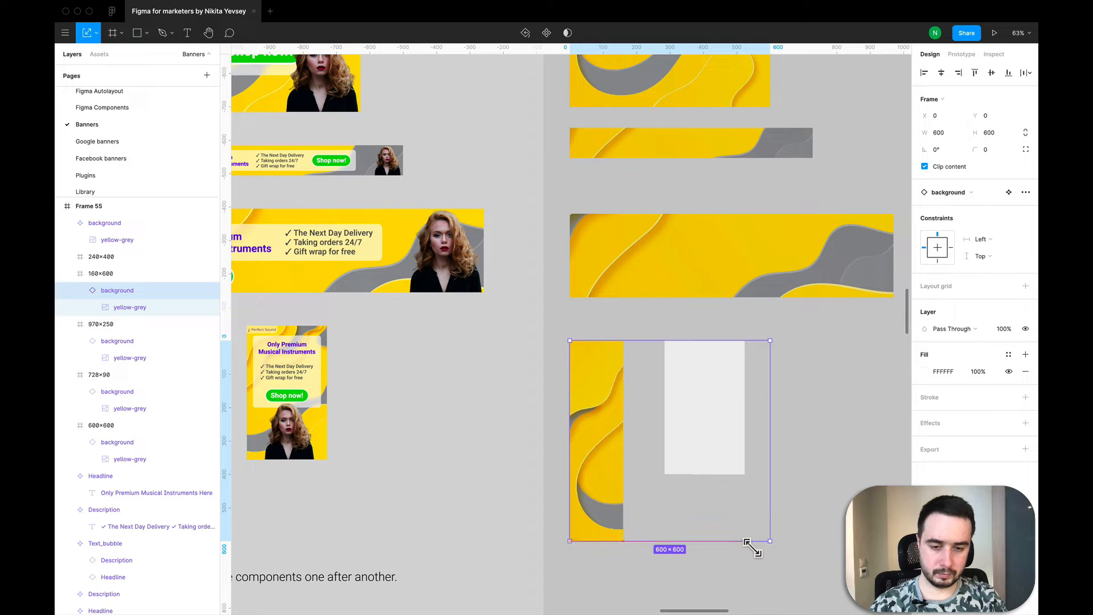
Step: Paste a background instance into the 240x400 frame, scale it to 400 × 400 and align it to the frame's top-left corner
click(708, 444)
key(ctrl+v)
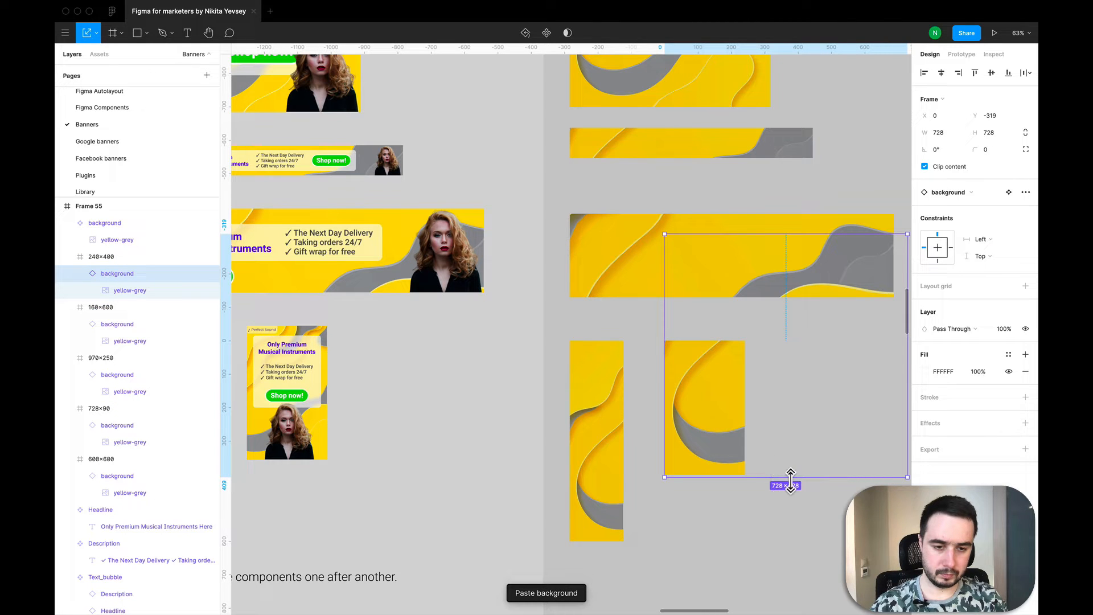
drag(790, 480, 786, 479)
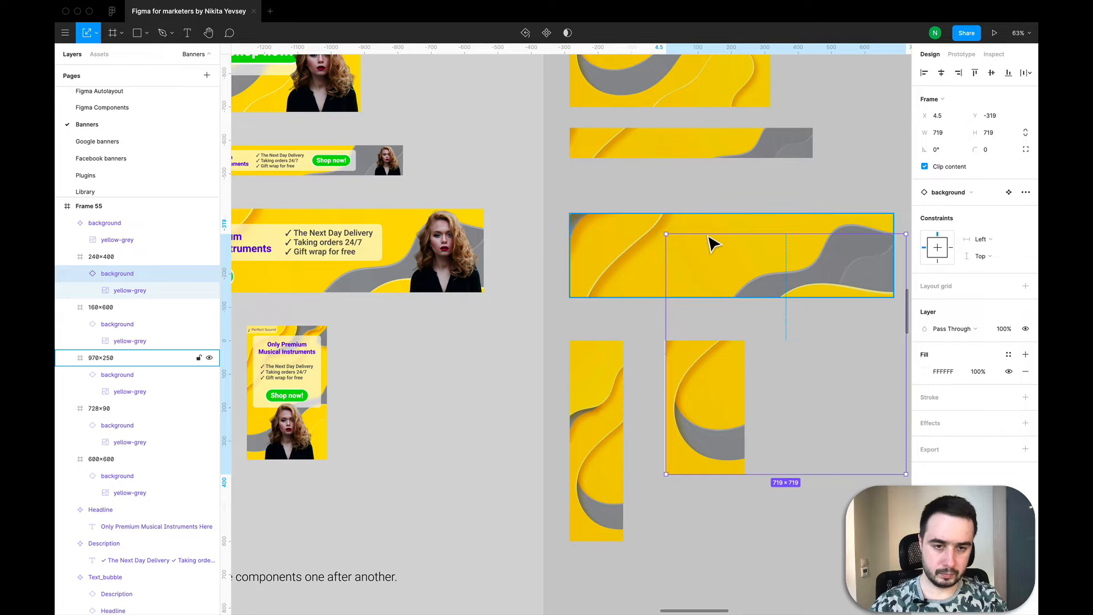
drag(709, 233, 715, 345)
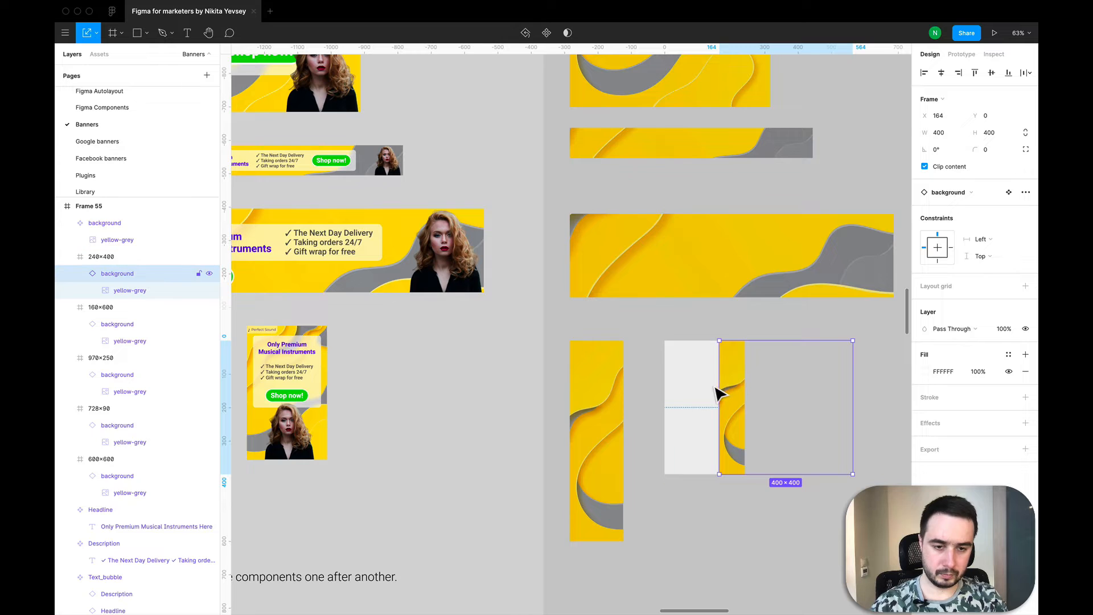
drag(720, 392, 686, 393)
Step: Duplicate the sample Headline and Description from the Text bubbles section into the empty area beneath the new background component
scroll(685, 402, down, 5)
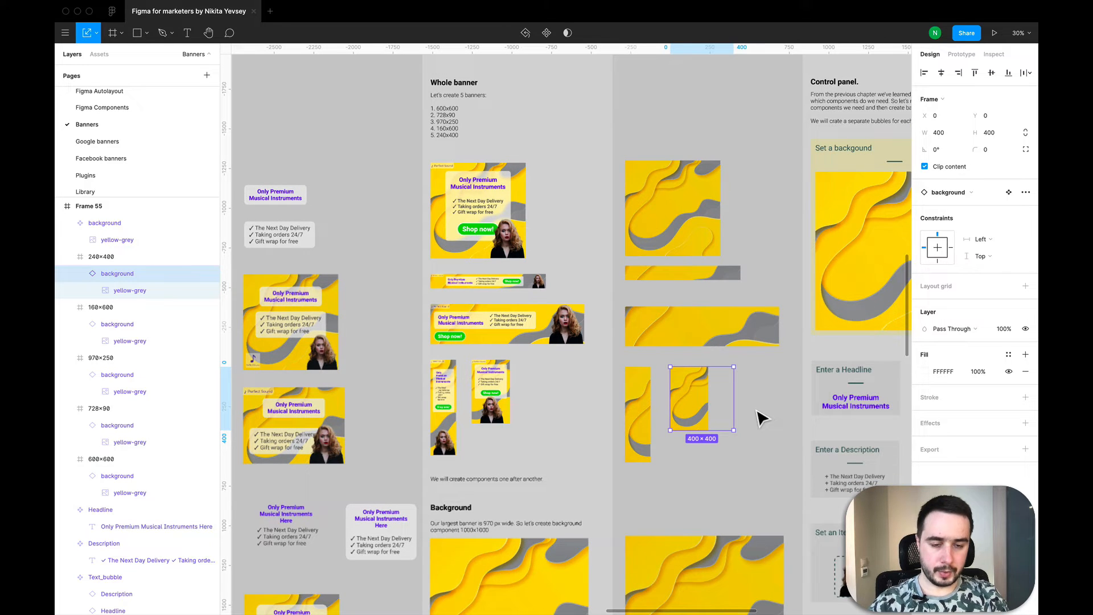
click(758, 412)
scroll(760, 419, down, 5)
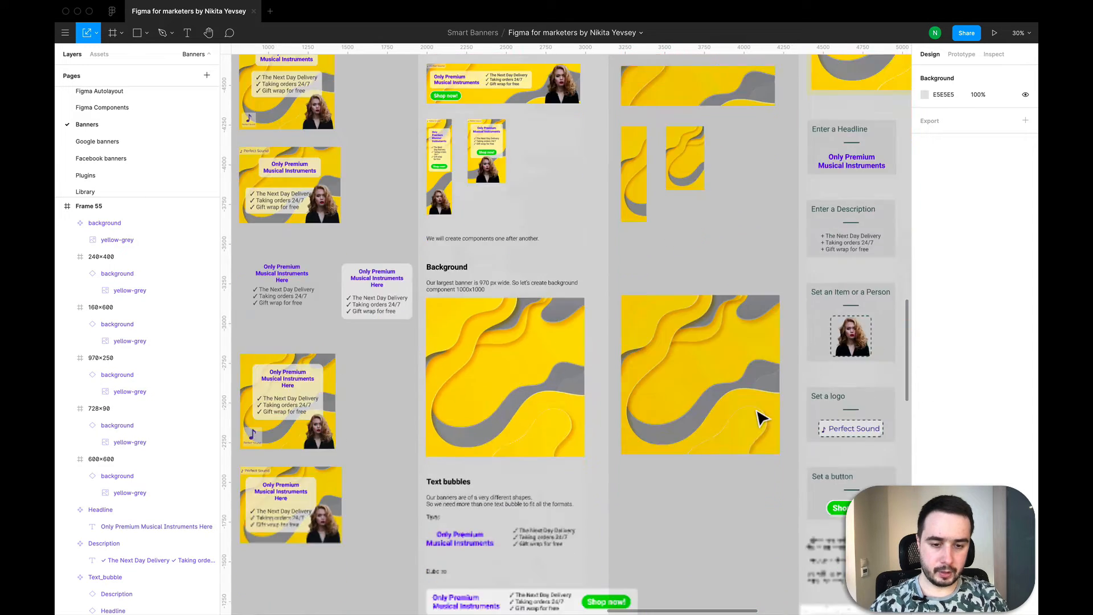
scroll(636, 417, down, 2)
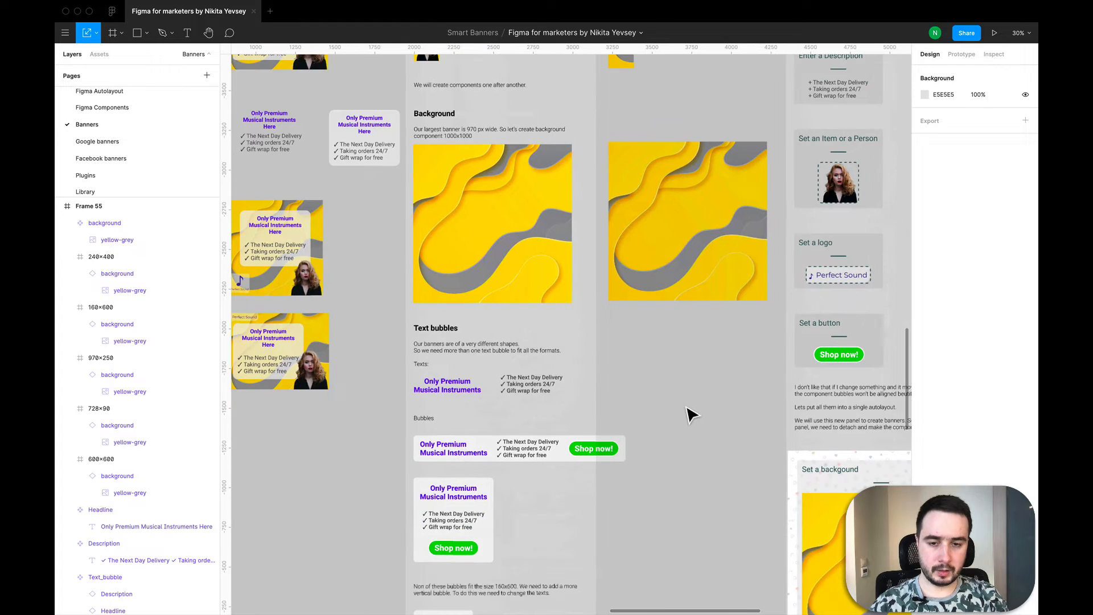
scroll(689, 416, up, 3)
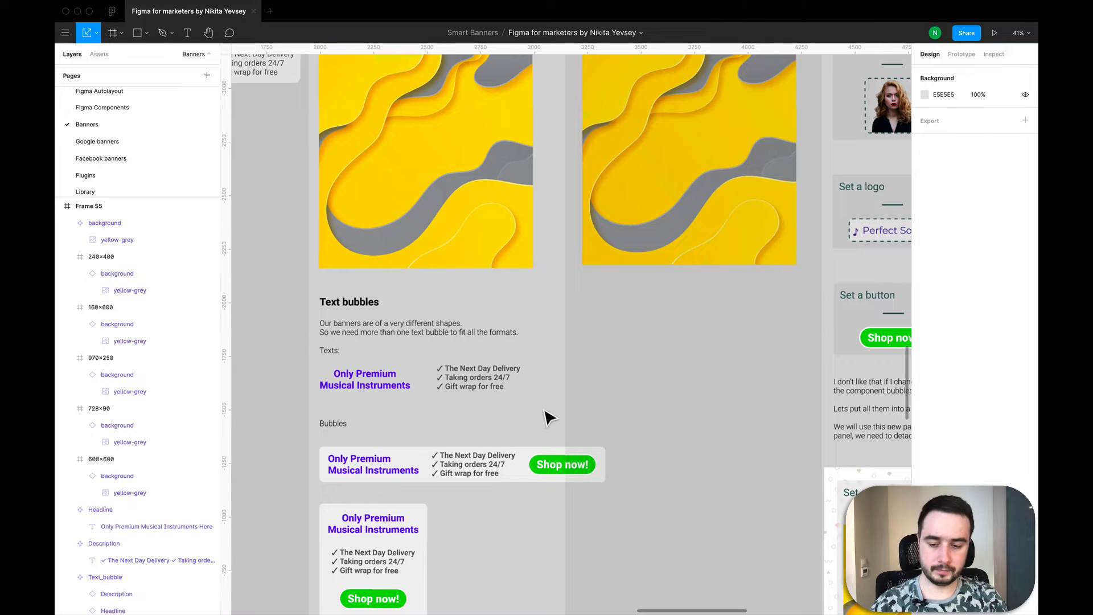
key(super+z)
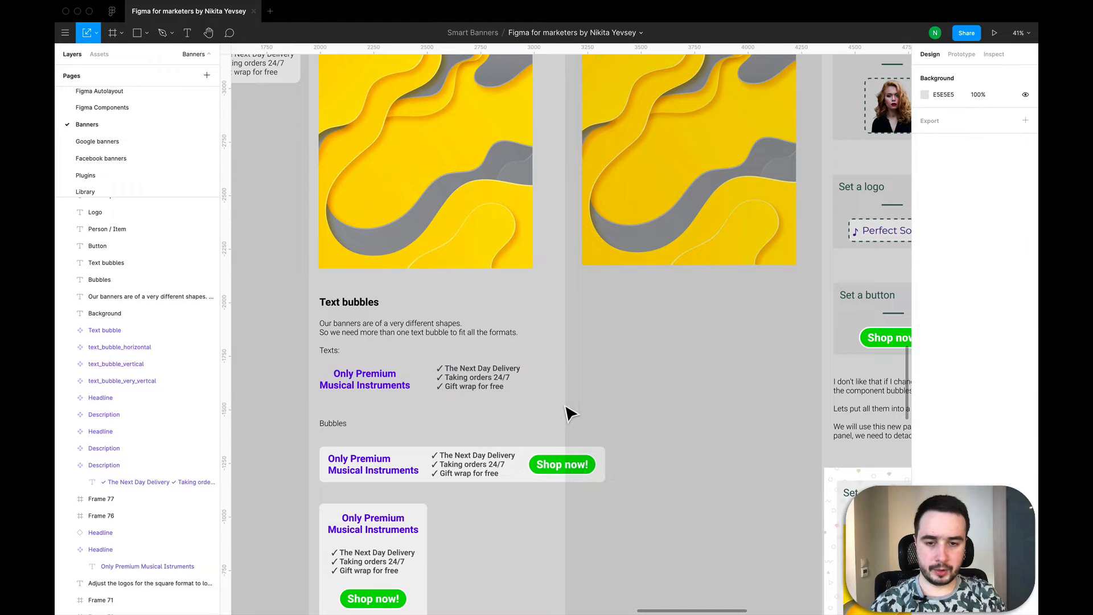
drag(561, 402, 329, 372)
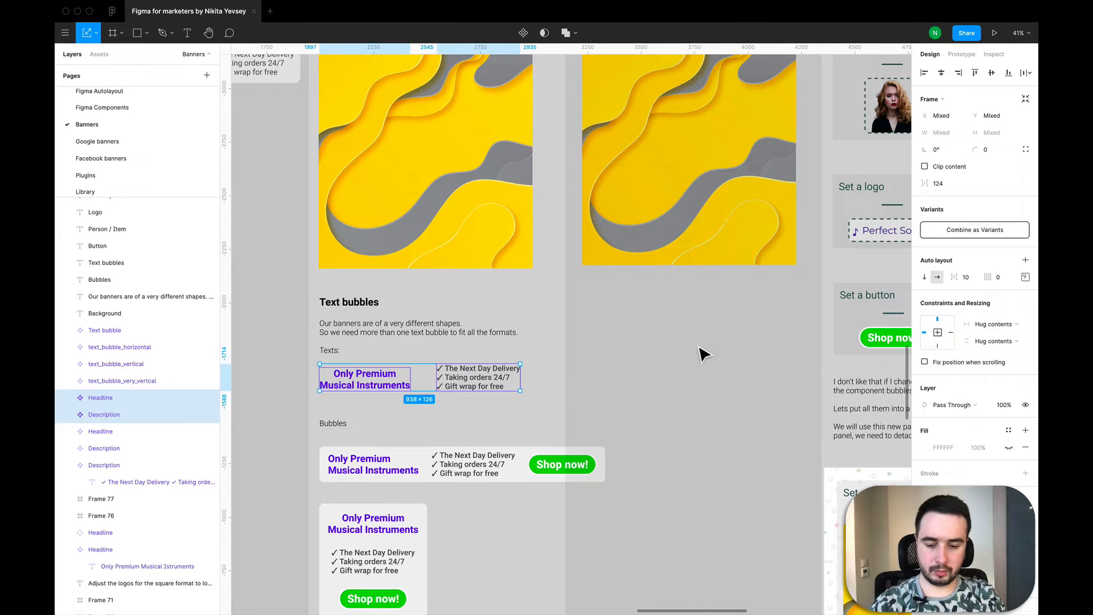
key(super+v)
drag(514, 389, 775, 367)
Step: Detach the duplicated Headline and Description instances from their main components
click(647, 371)
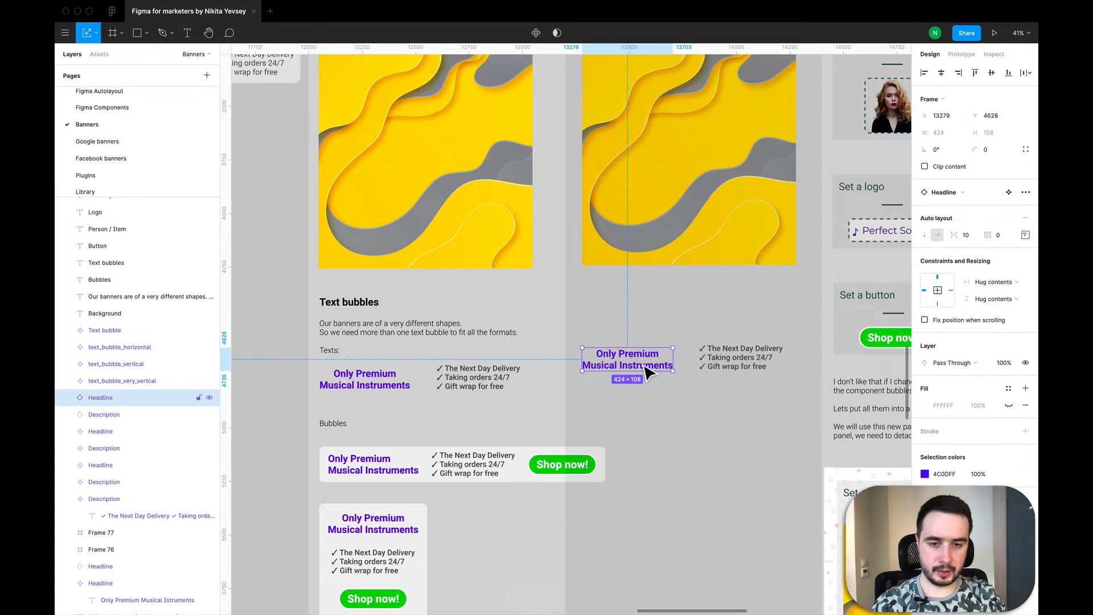
key(super+alt+b)
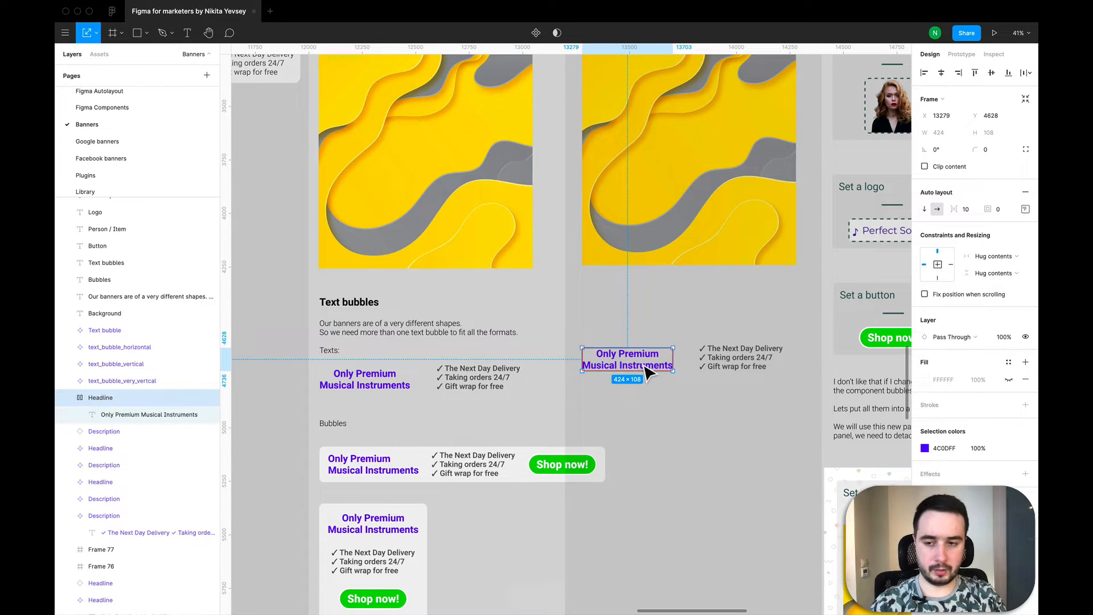
click(720, 367)
key(super+alt+b)
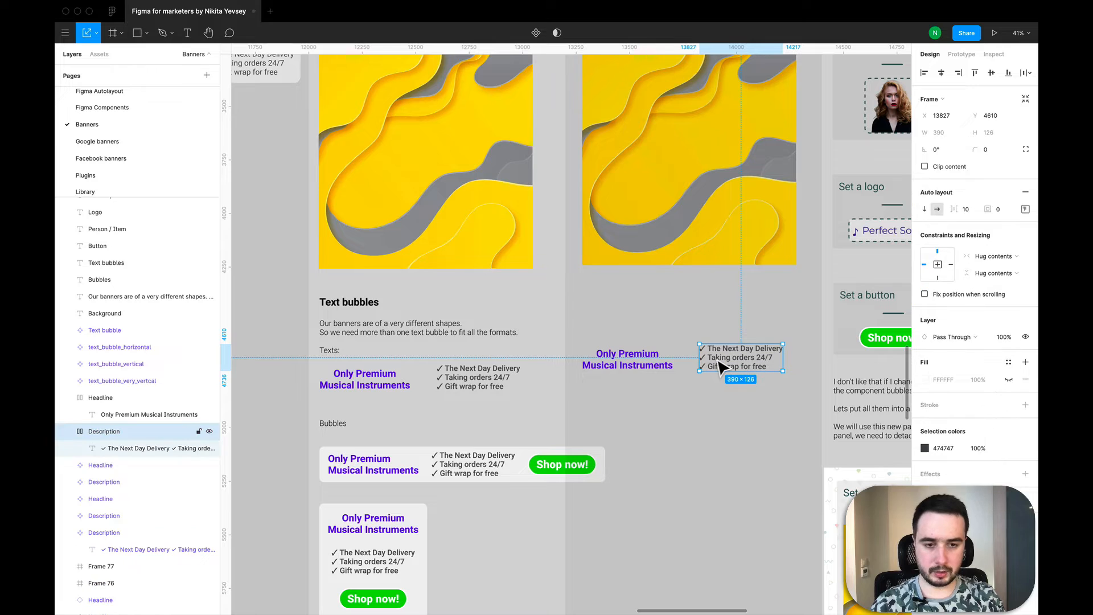
Step: Turn the detached Headline and Description frames each into a separate component
click(658, 374)
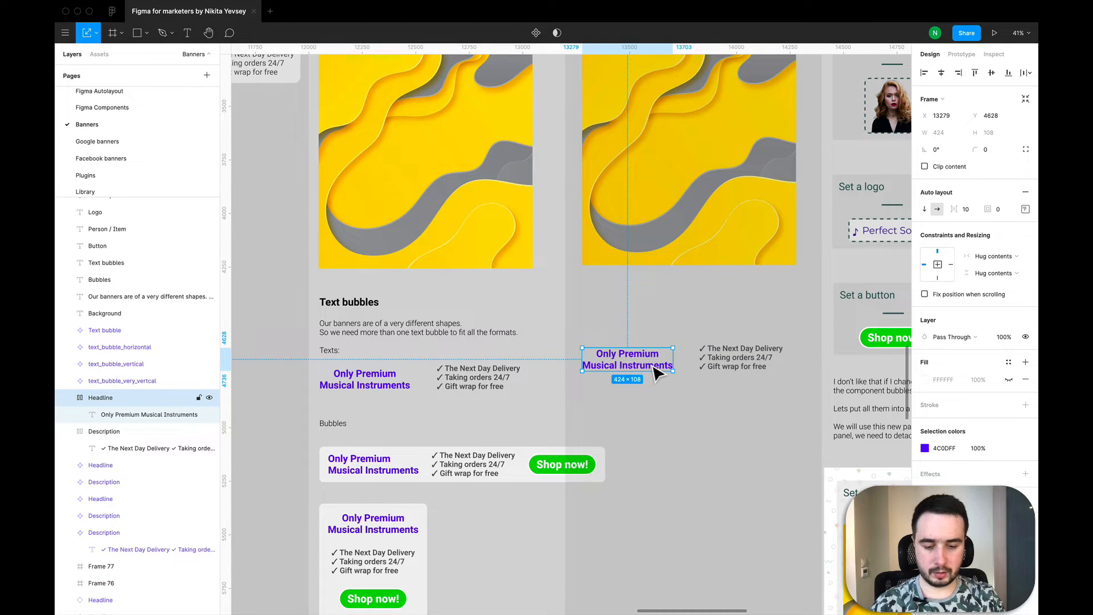
click(740, 363)
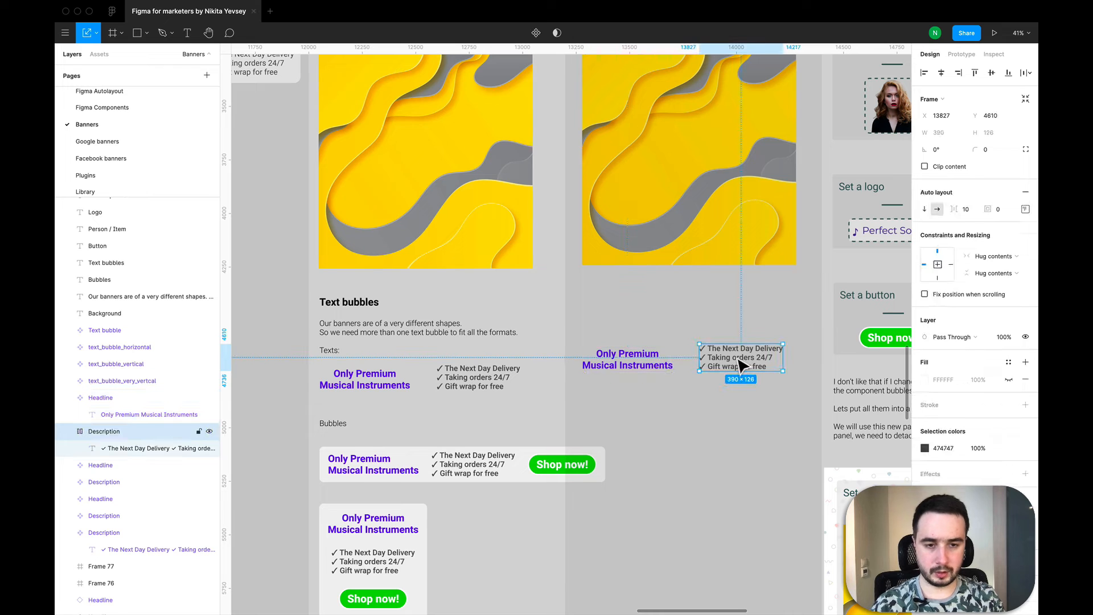
key(super+alt+k)
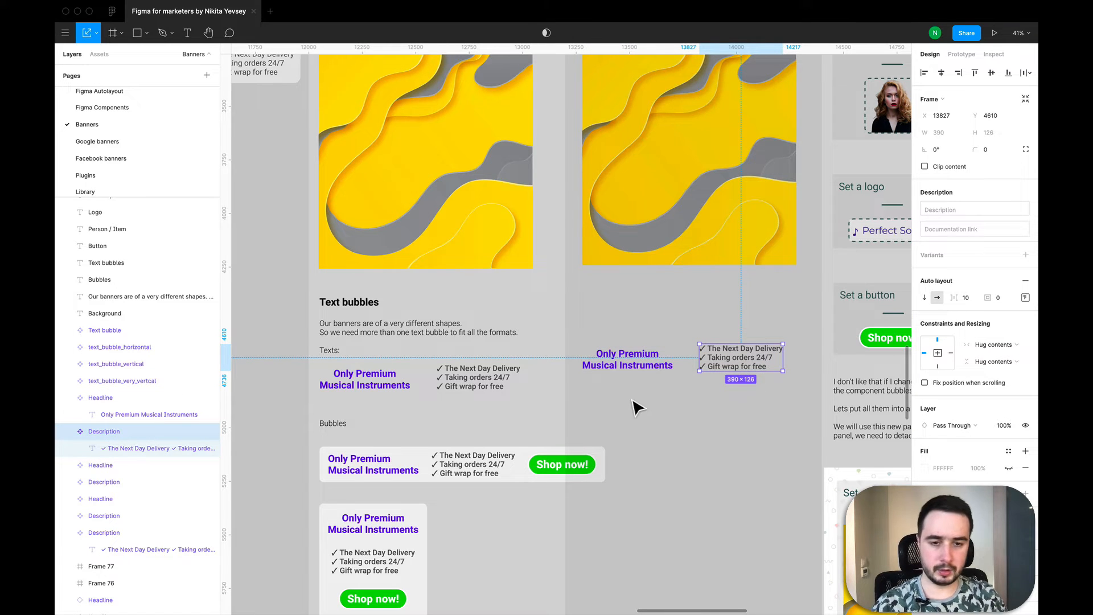
click(749, 385)
Step: Place instances of the new Headline and Description components below them, and move the main components slightly up
drag(791, 387, 577, 334)
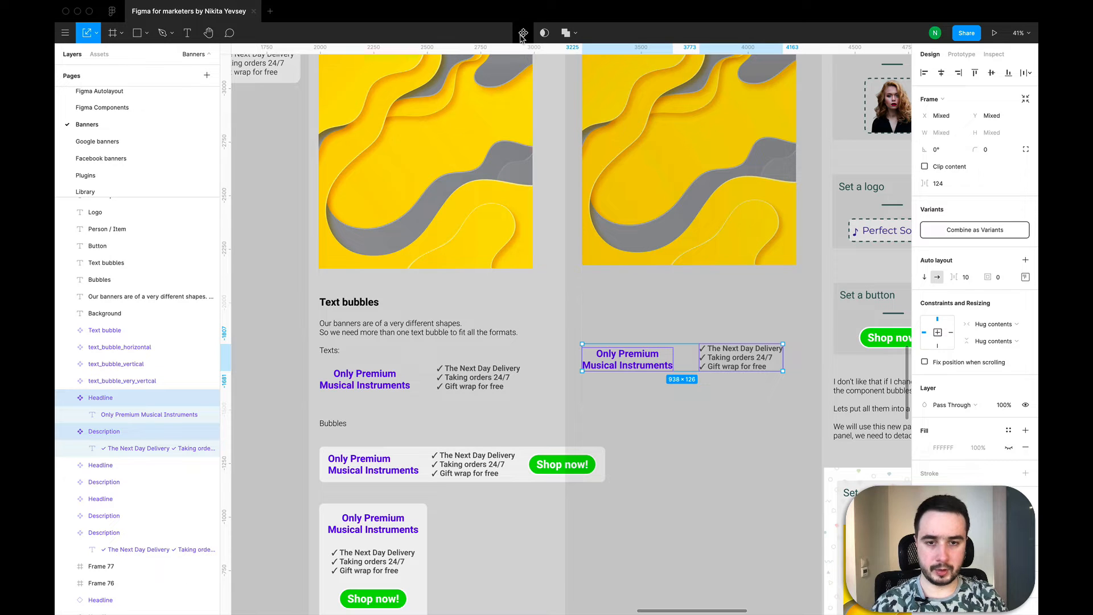
key(super+v)
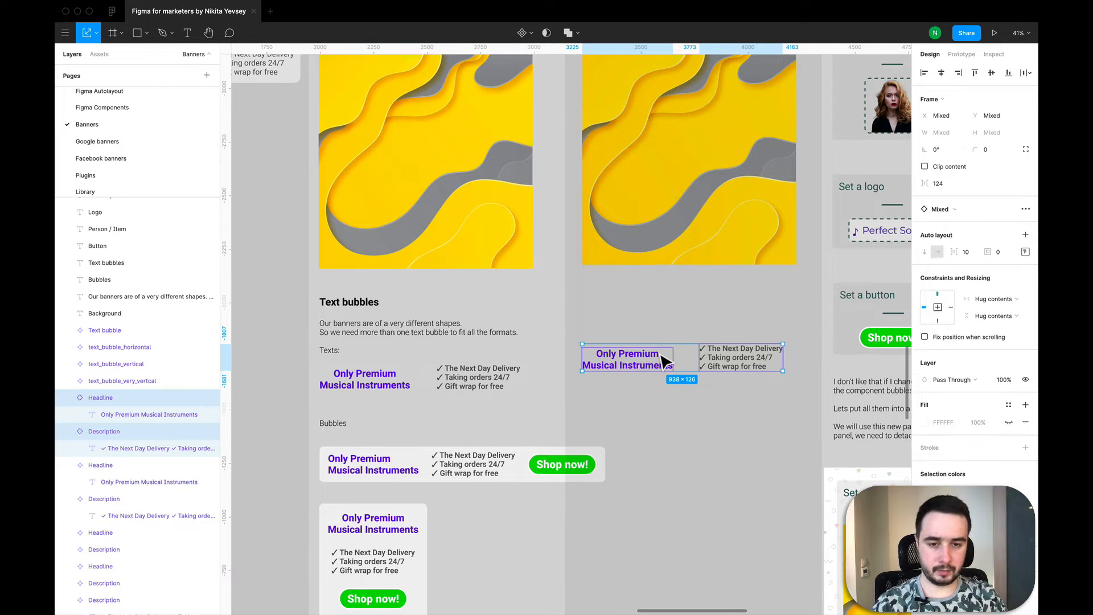
alt+drag(654, 368, 655, 427)
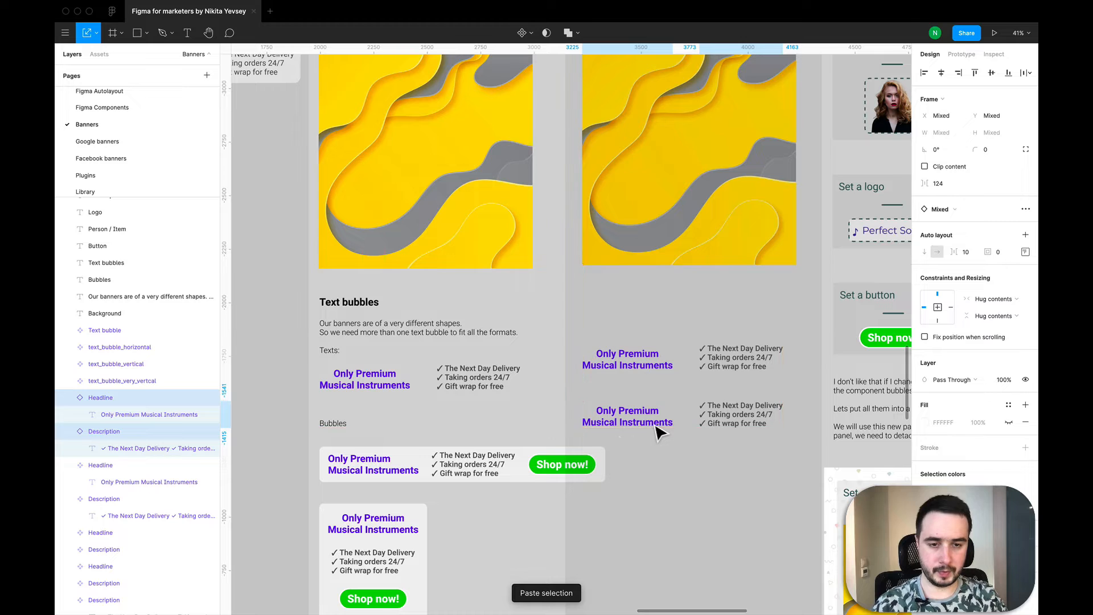
drag(584, 339, 738, 346)
Step: Combine the lower Headline and Description instances into one new component for the horizontal text bubble
click(618, 410)
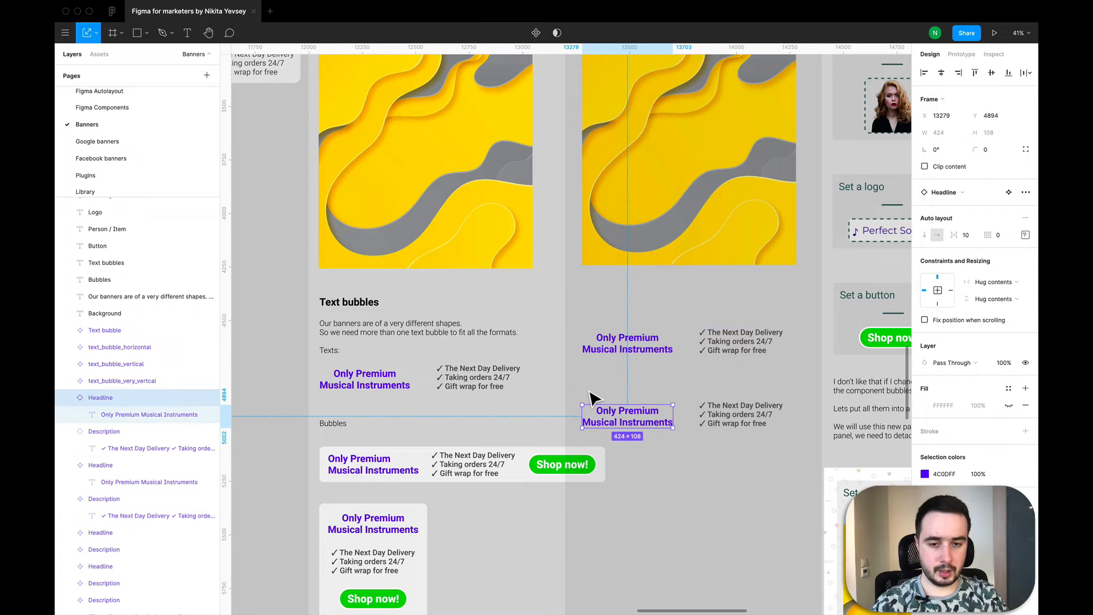
drag(587, 393, 806, 445)
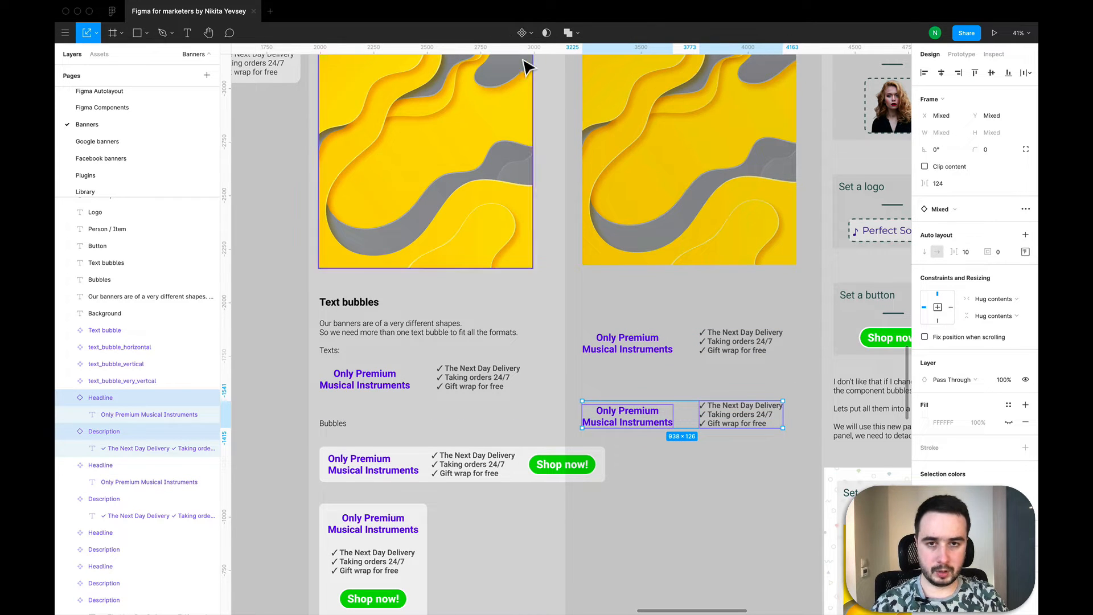
click(521, 36)
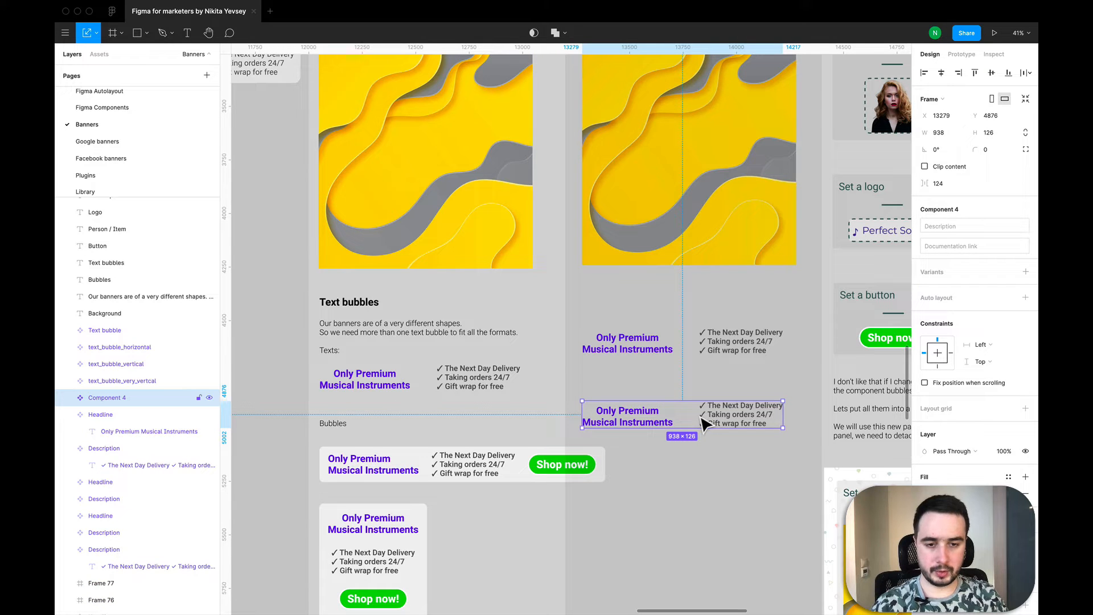
scroll(705, 424, down, 1)
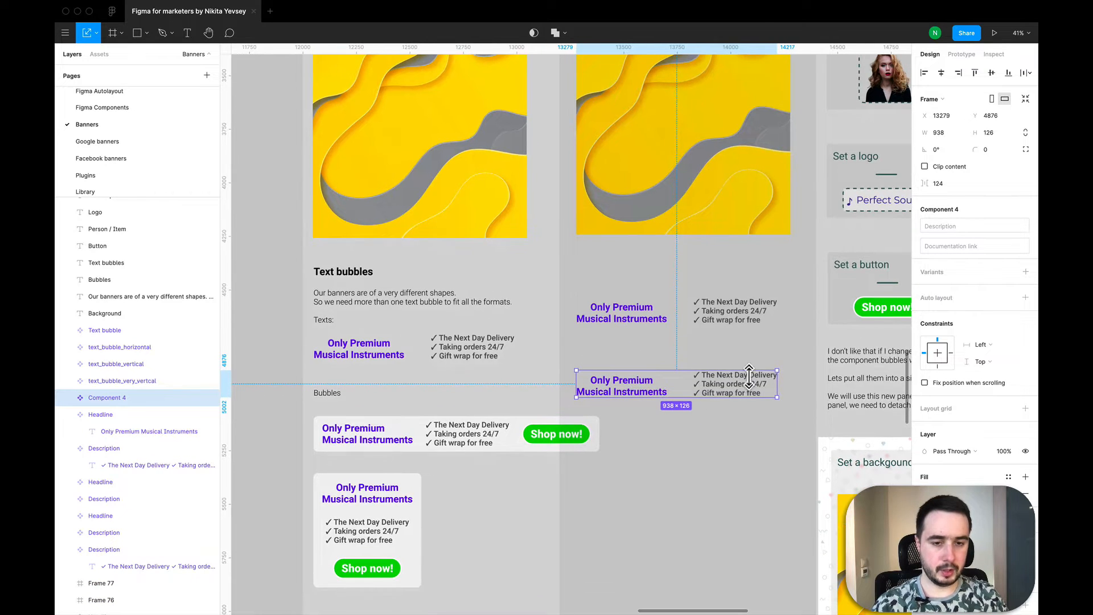
scroll(778, 386, down, 1)
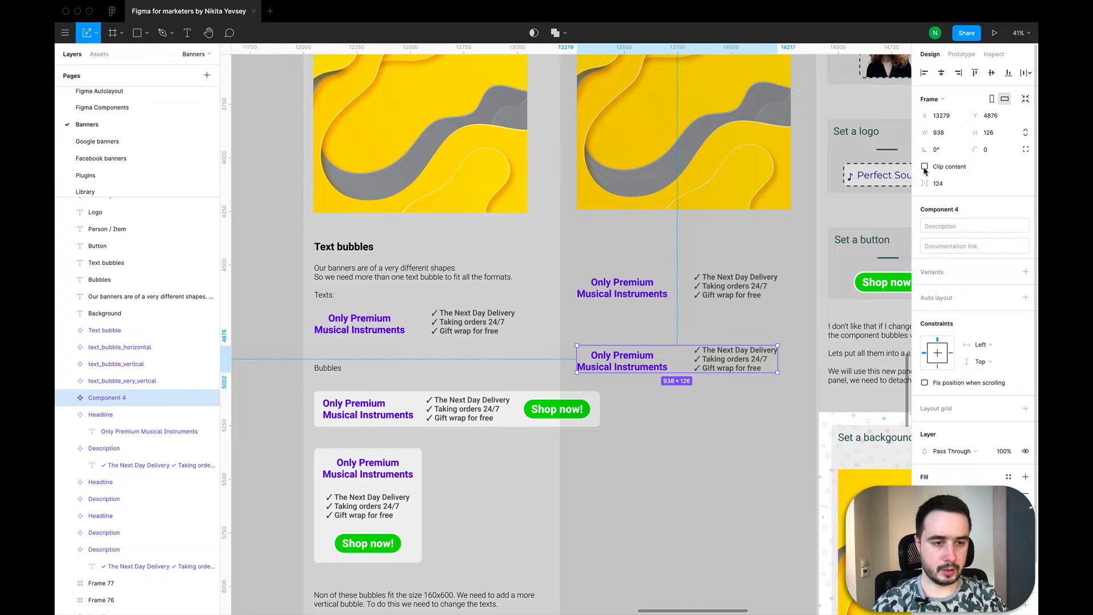
Step: Add horizontal auto layout to the new text bubble component and show its white fill at 50% opacity
click(1025, 297)
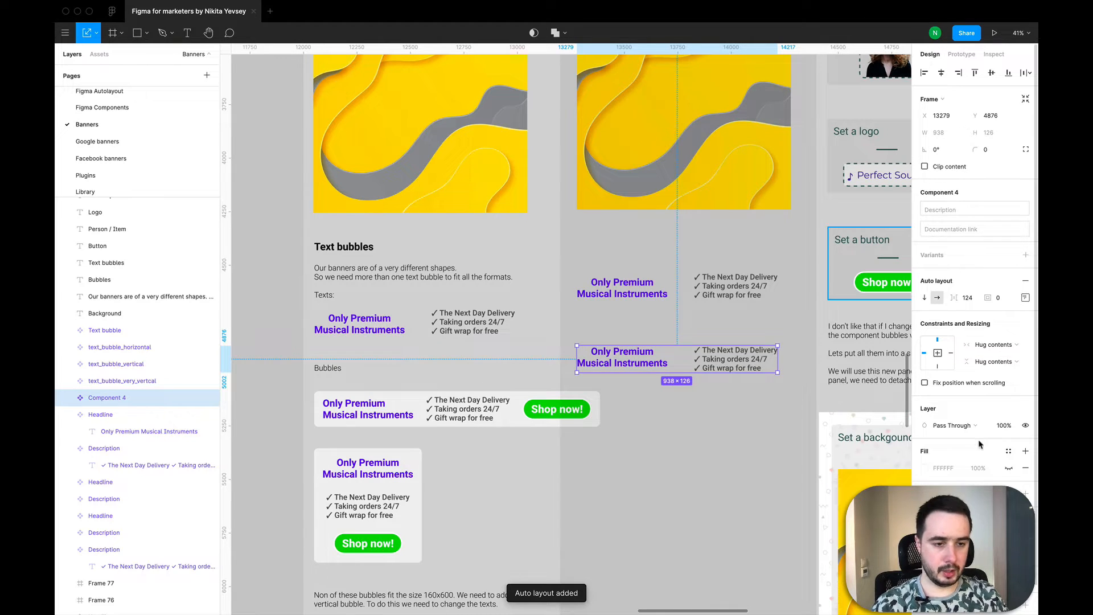
click(1008, 468)
click(978, 469)
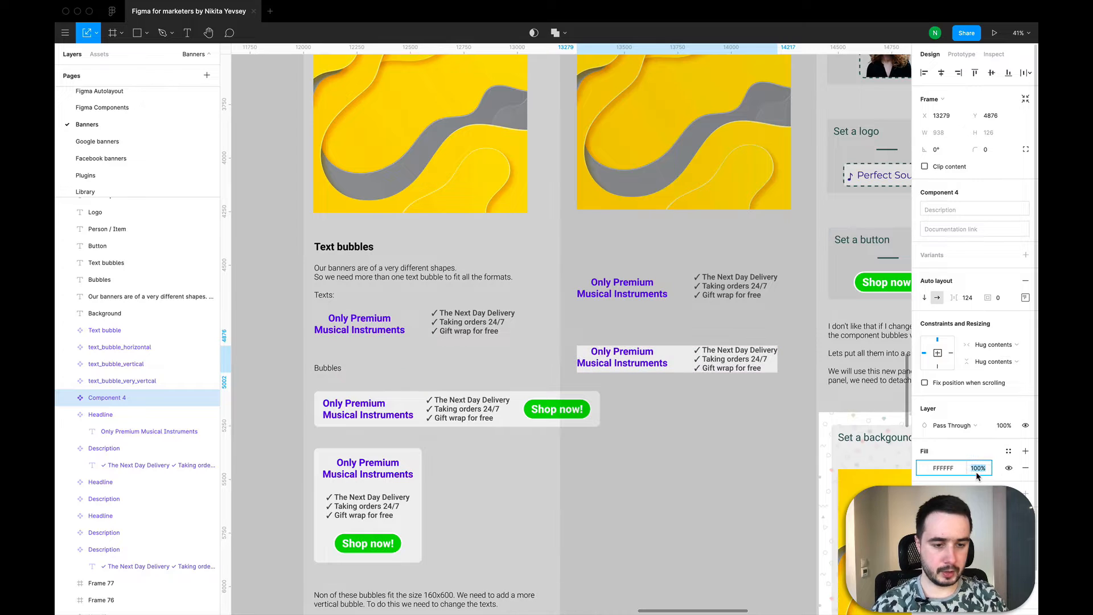
text(50)
key(Return)
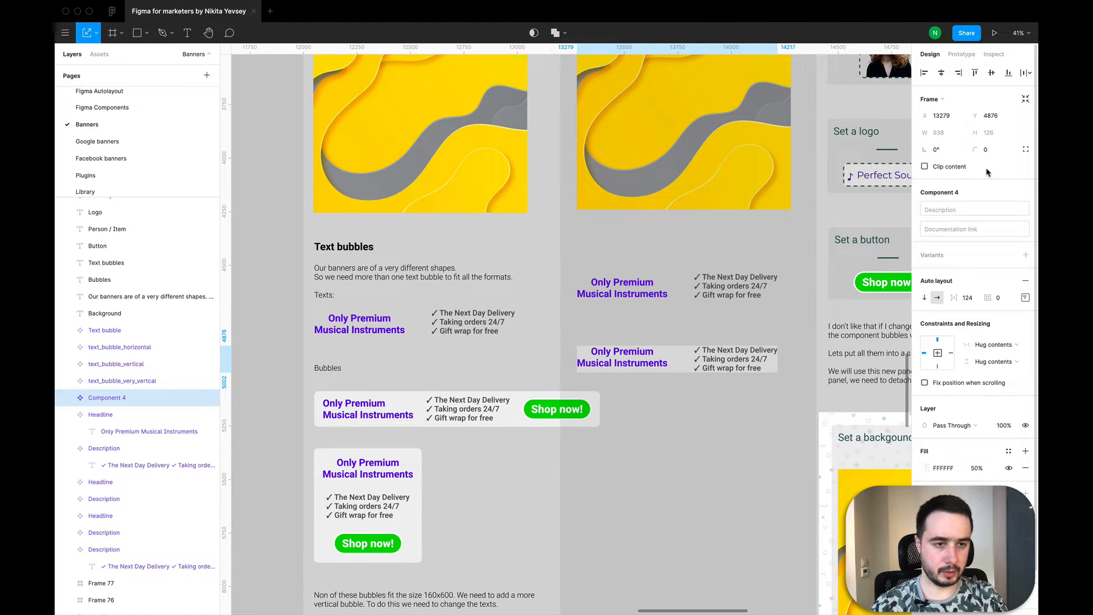
Step: Give the text bubble component a corner radius and padding of 30, with its contents aligned to the centre
click(989, 151)
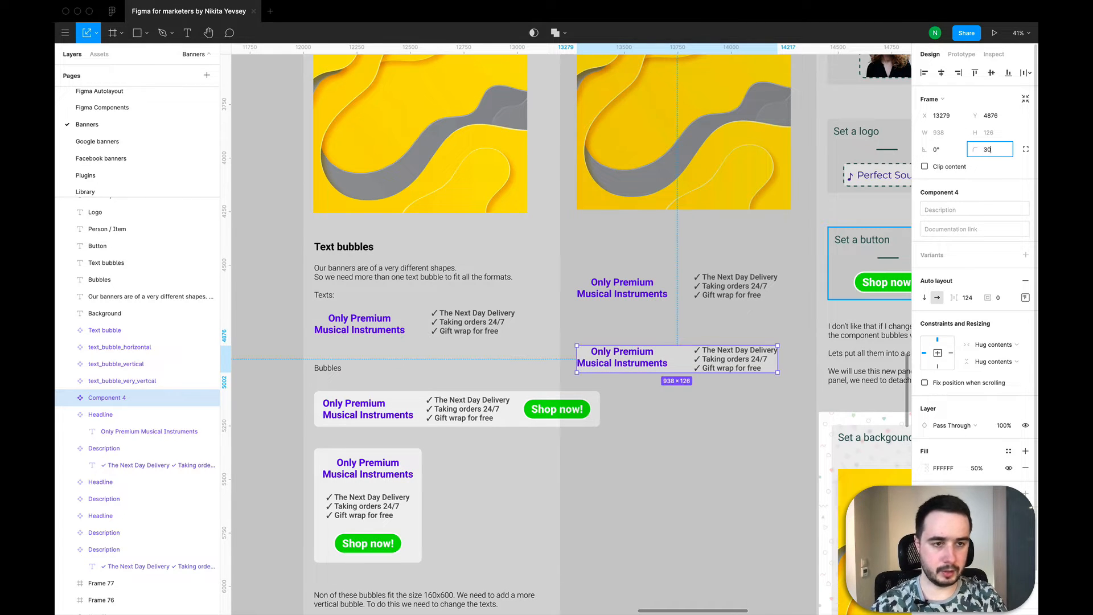
key(Return)
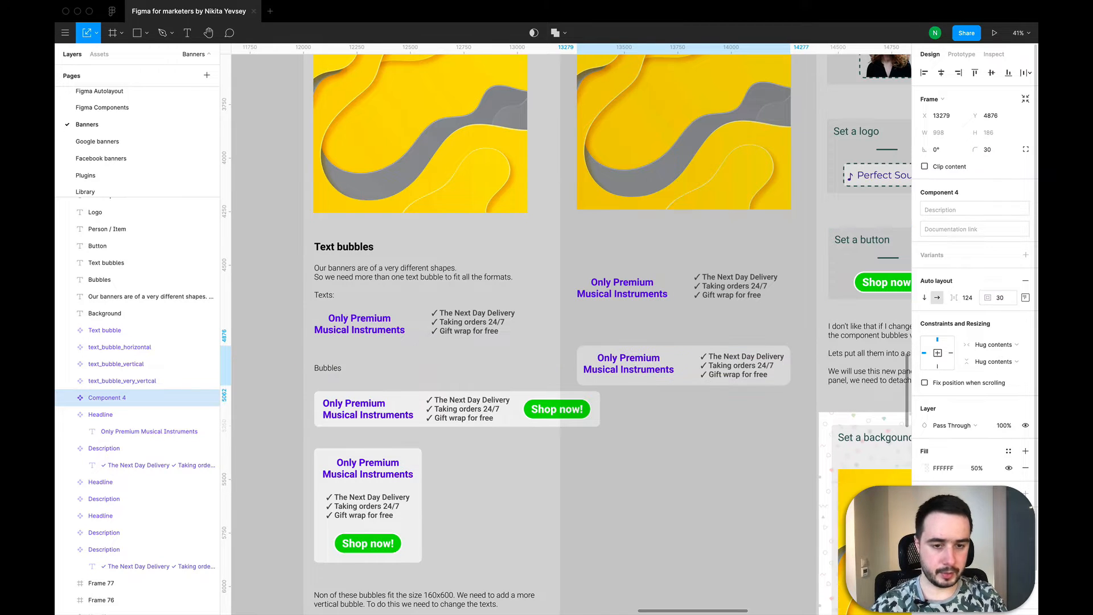
key(Return)
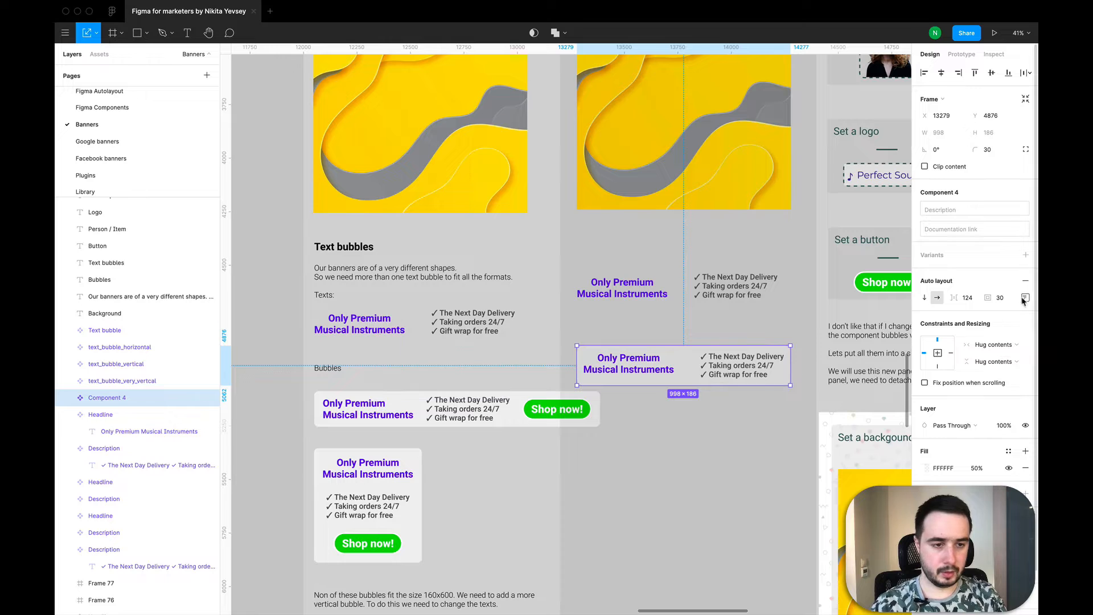
click(1024, 298)
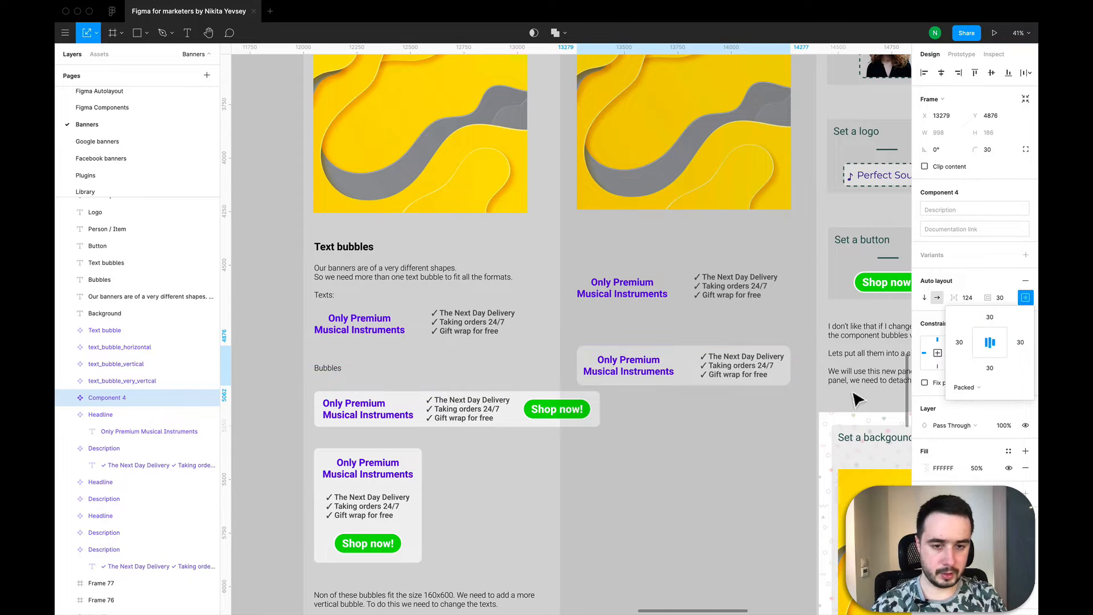
click(703, 415)
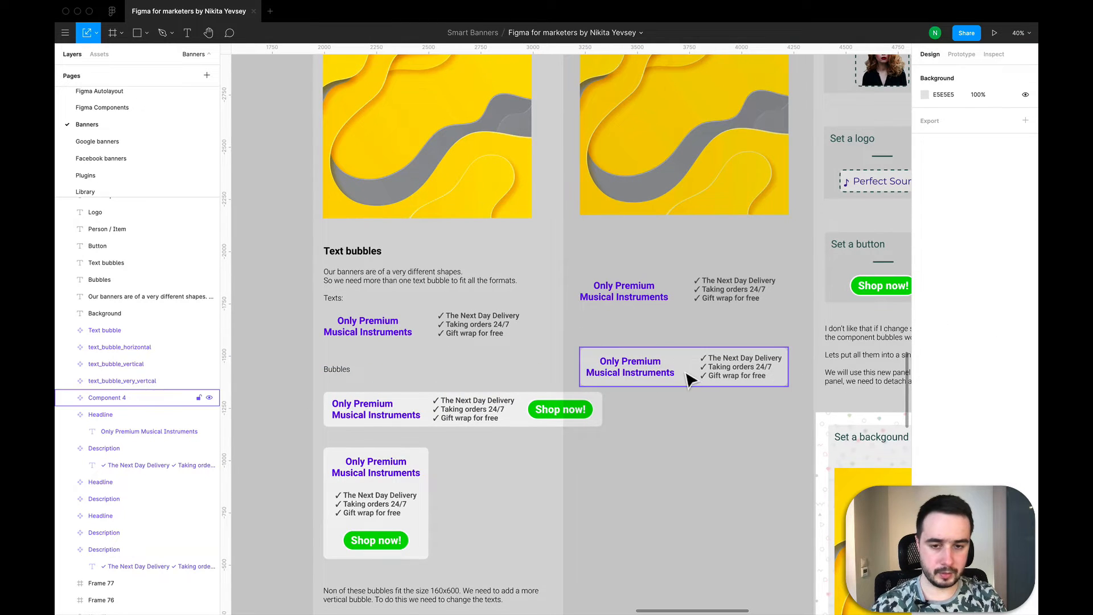
Step: Shift the text bubble component slightly and set its fill opacity to 75%
click(687, 377)
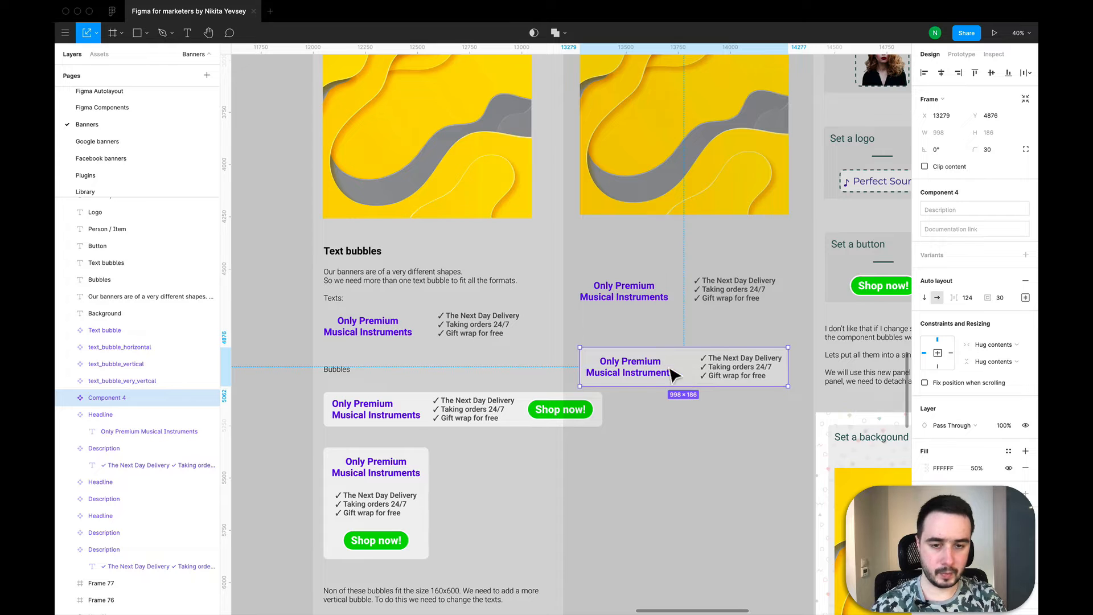
mouse_move(683, 377)
mouse_down()
mouse_move(611, 376)
mouse_move(712, 371)
mouse_move(695, 369)
mouse_up()
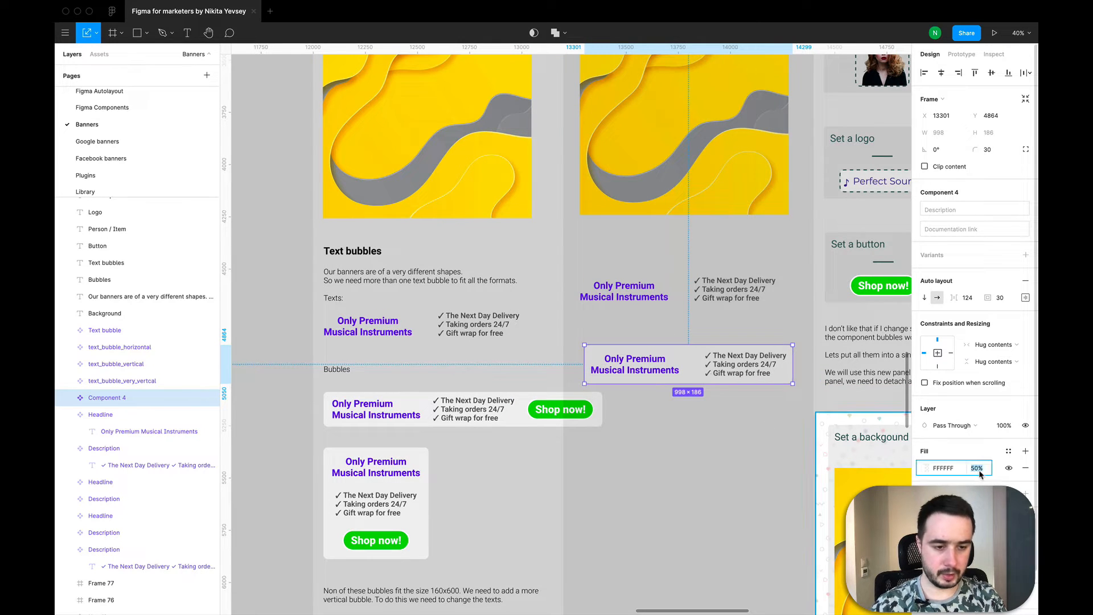
key(Return)
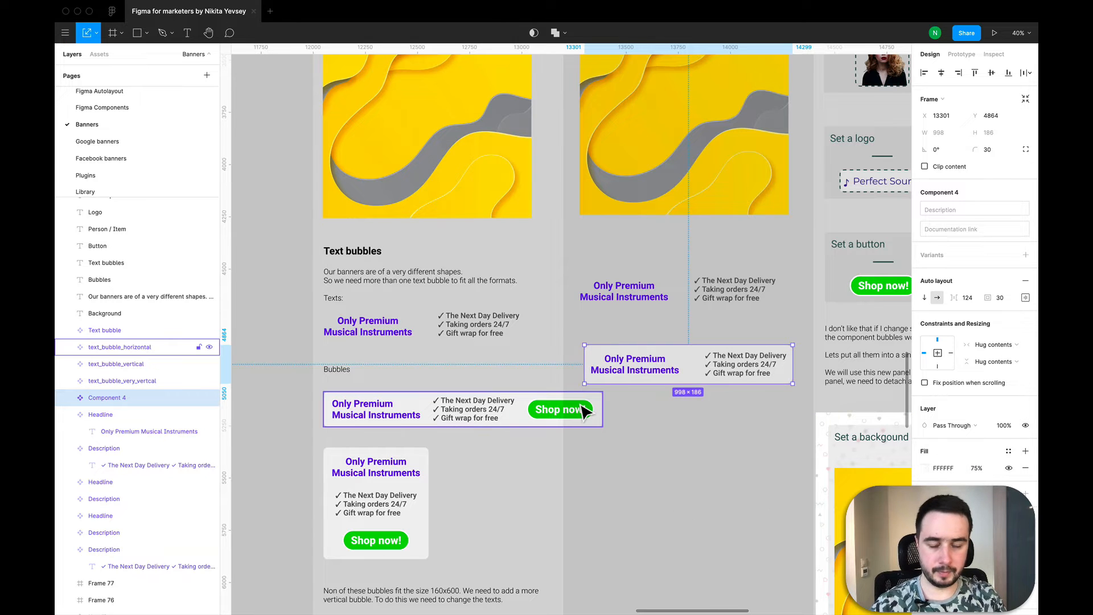
Step: Examine the reference text bubbles and the finished example banners to compare how text and button are arranged in each format
scroll(584, 409, down, 3)
scroll(586, 412, down, 1)
scroll(585, 412, down, 5)
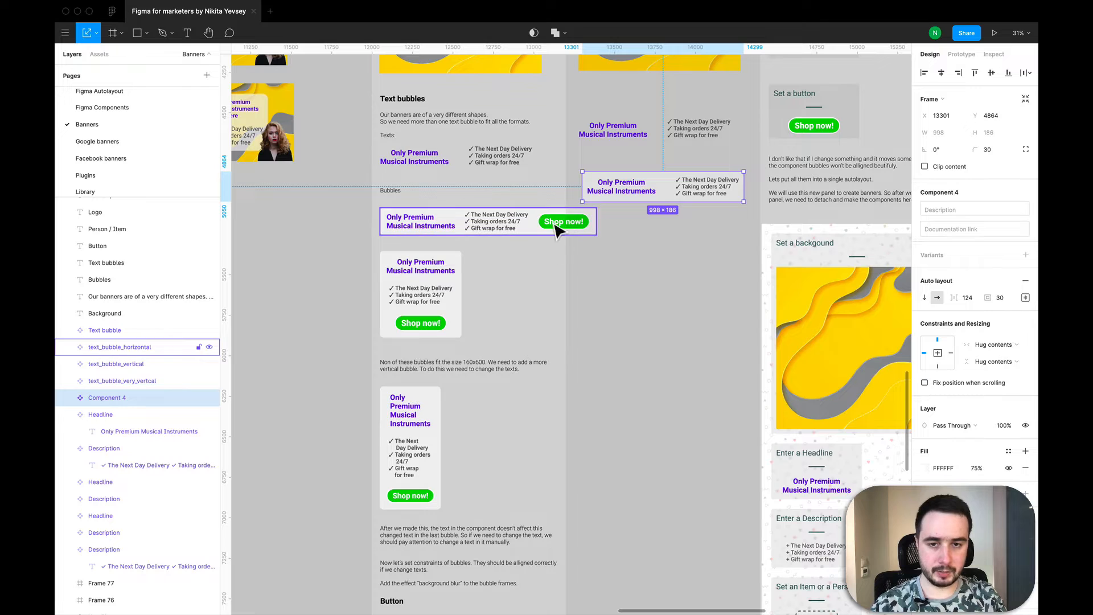
scroll(465, 227, down, 2)
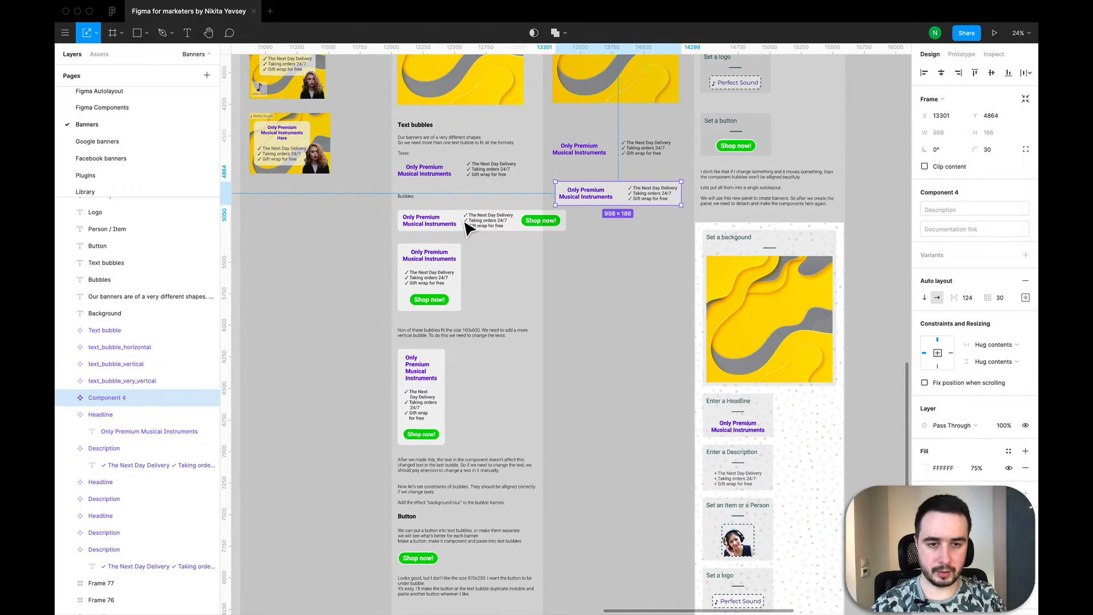
scroll(465, 226, up, 3)
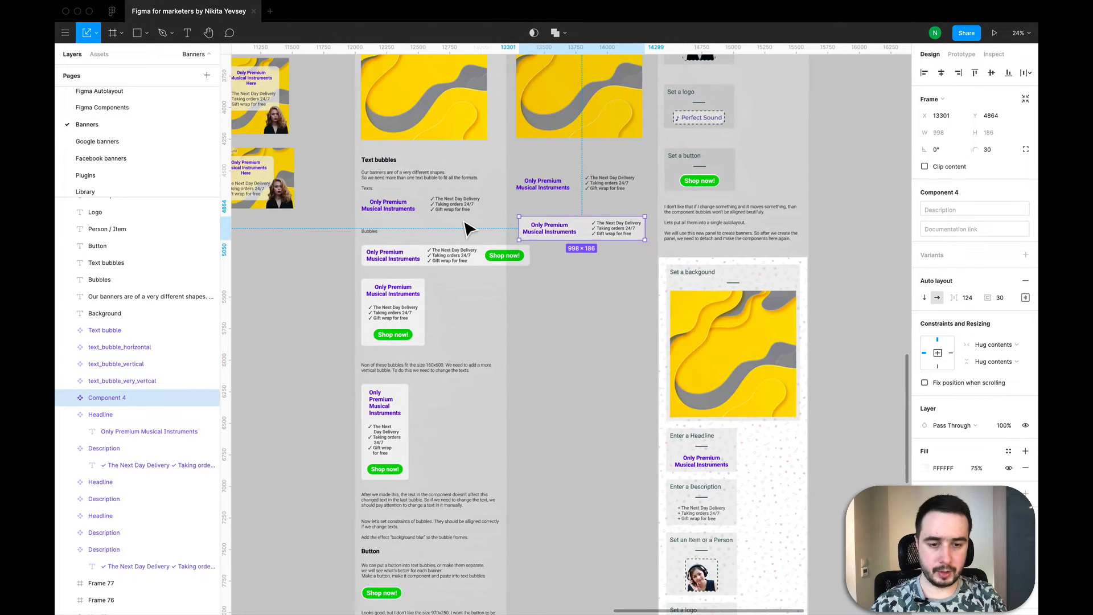
scroll(465, 225, up, 10)
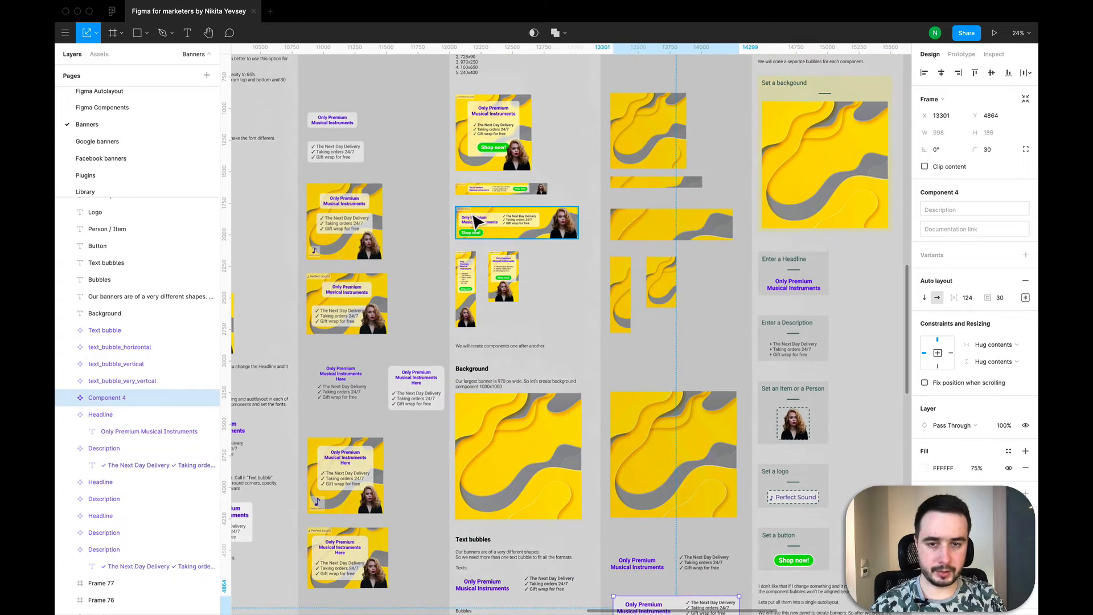
scroll(474, 222, up, 5)
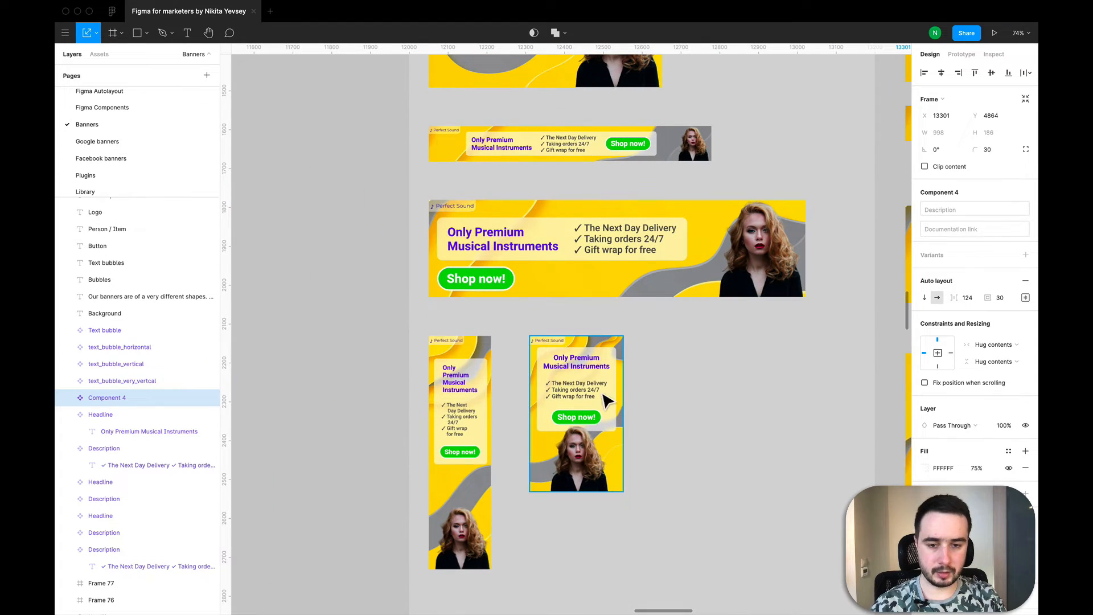
scroll(586, 392, down, 5)
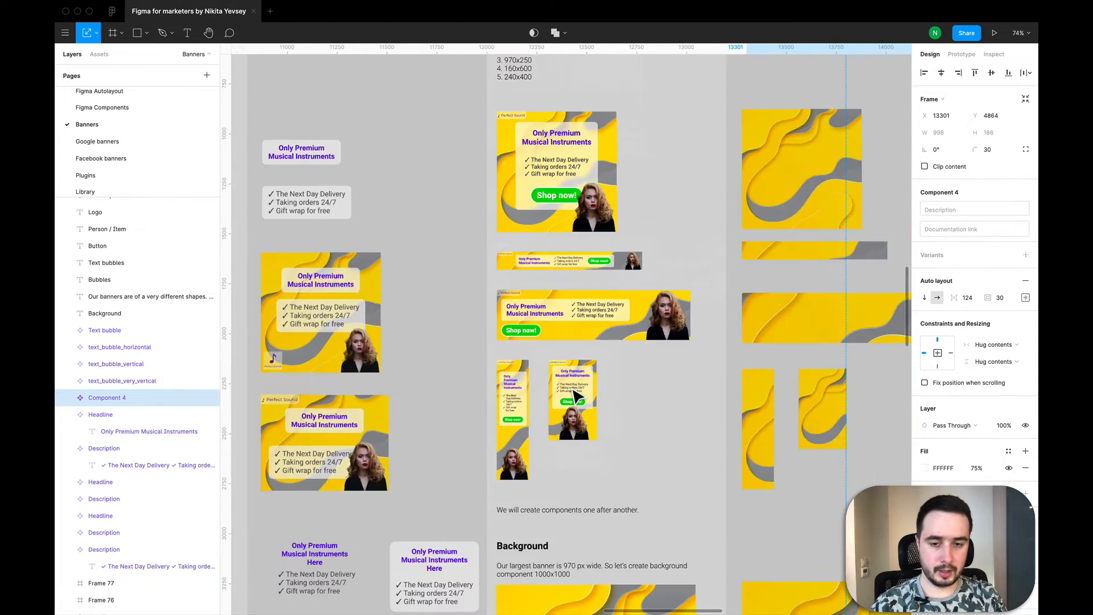
scroll(575, 396, down, 10)
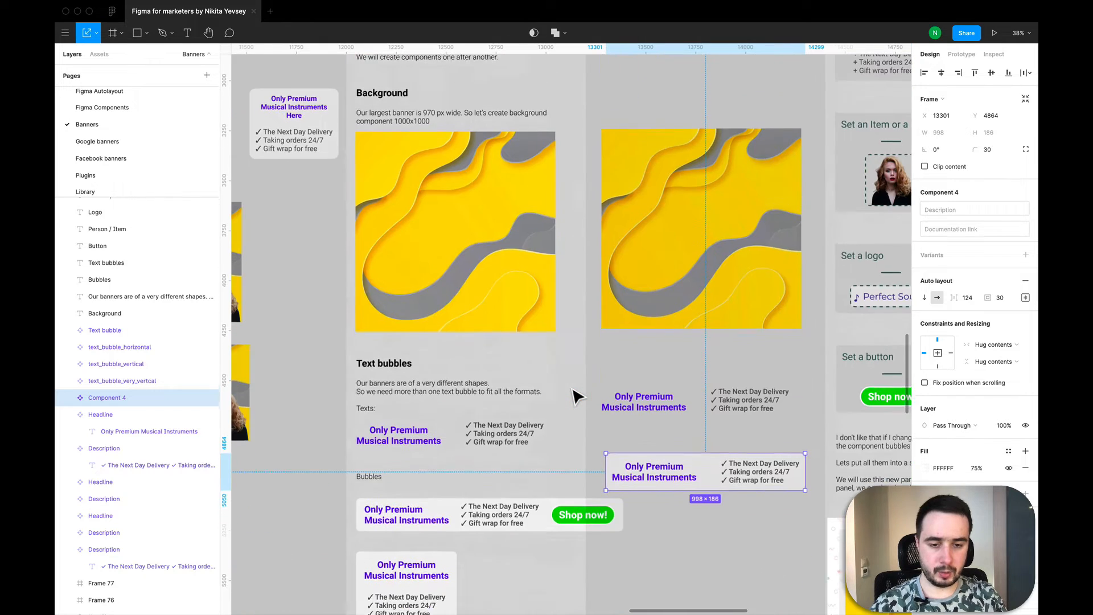
scroll(578, 396, down, 1)
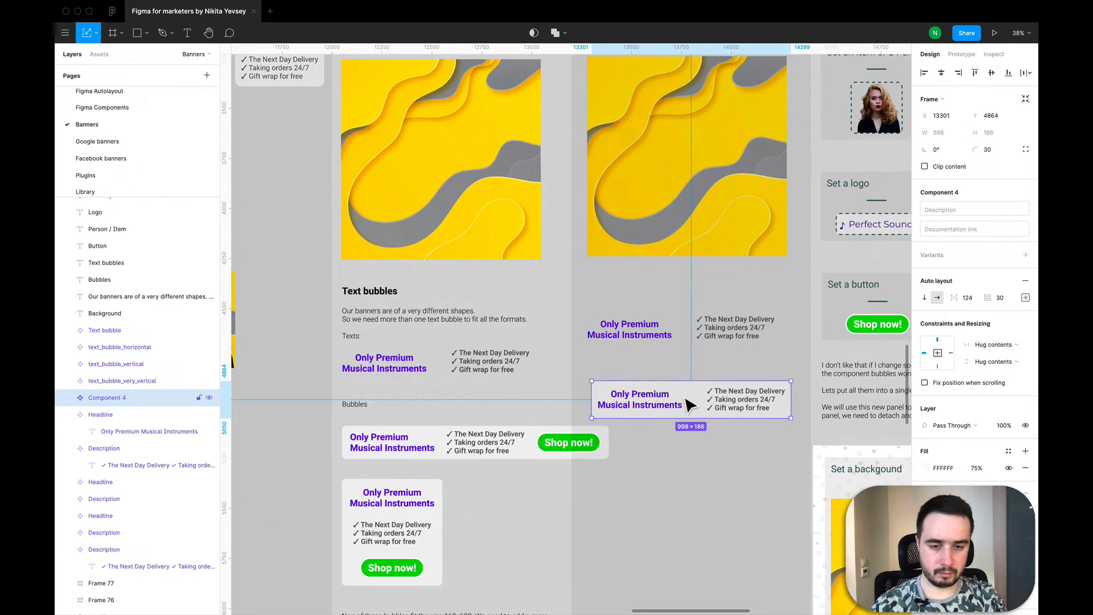
Step: Move the text bubble component further down and place an instance of the Button component in the space above it
drag(686, 512, 687, 525)
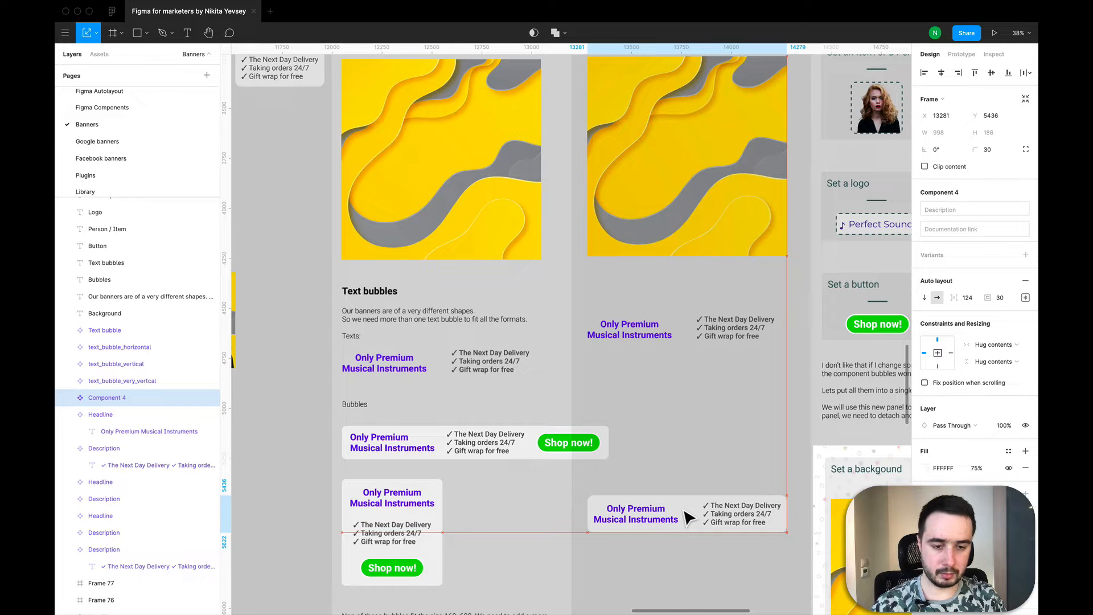
click(695, 431)
scroll(695, 431, down, 3)
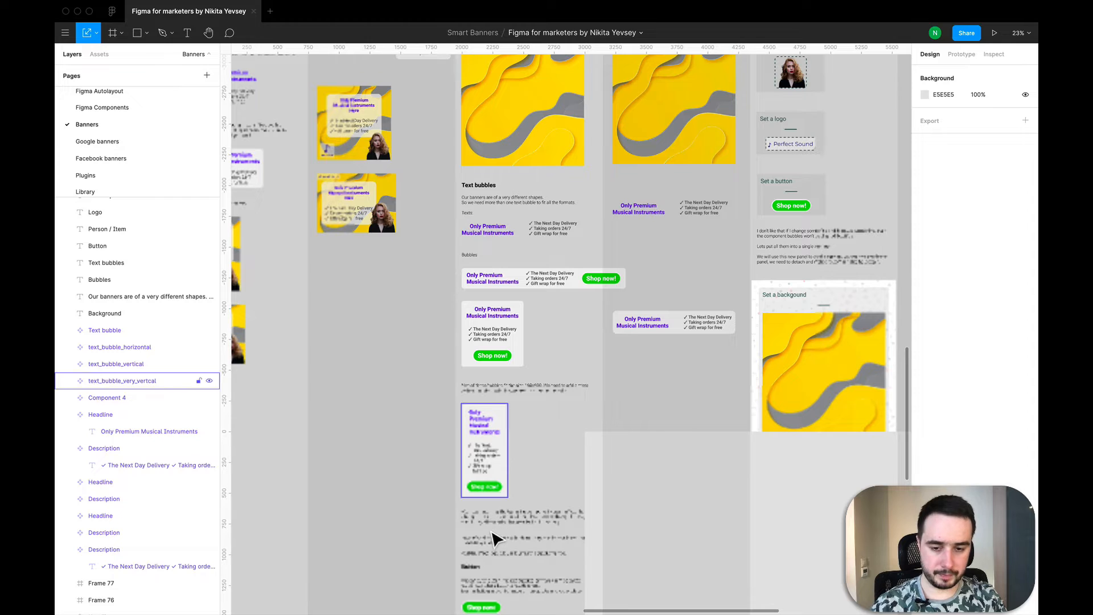
scroll(491, 546, down, 2)
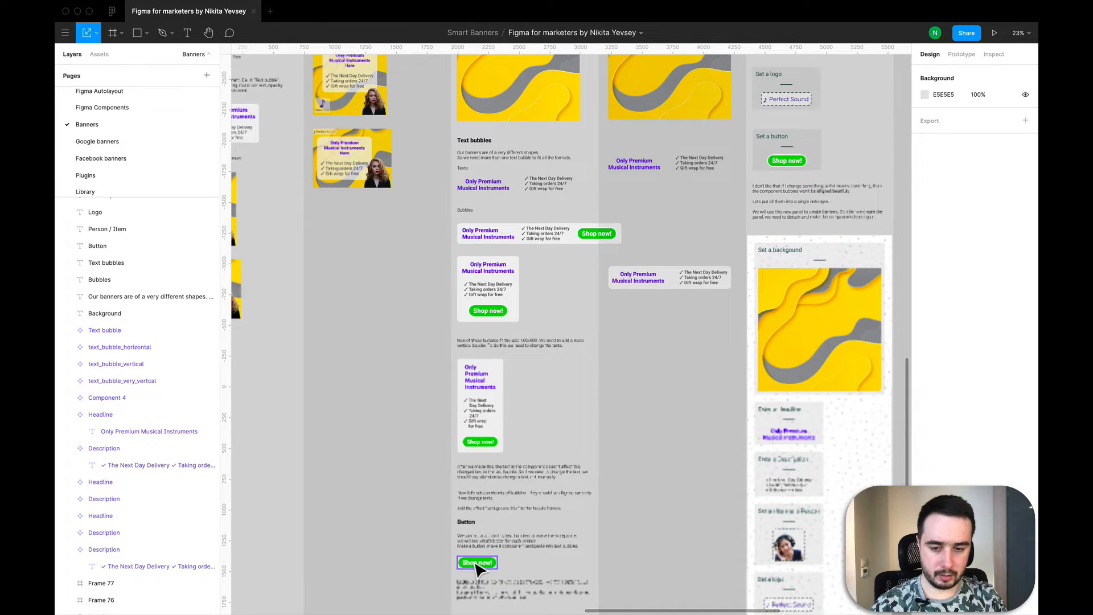
click(477, 563)
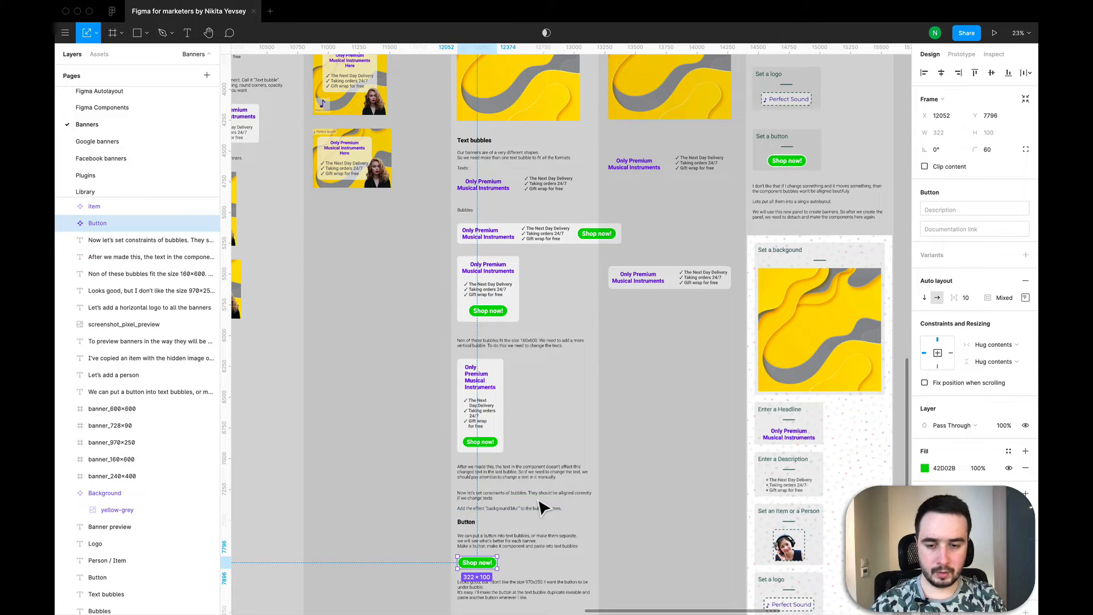
key(super+v)
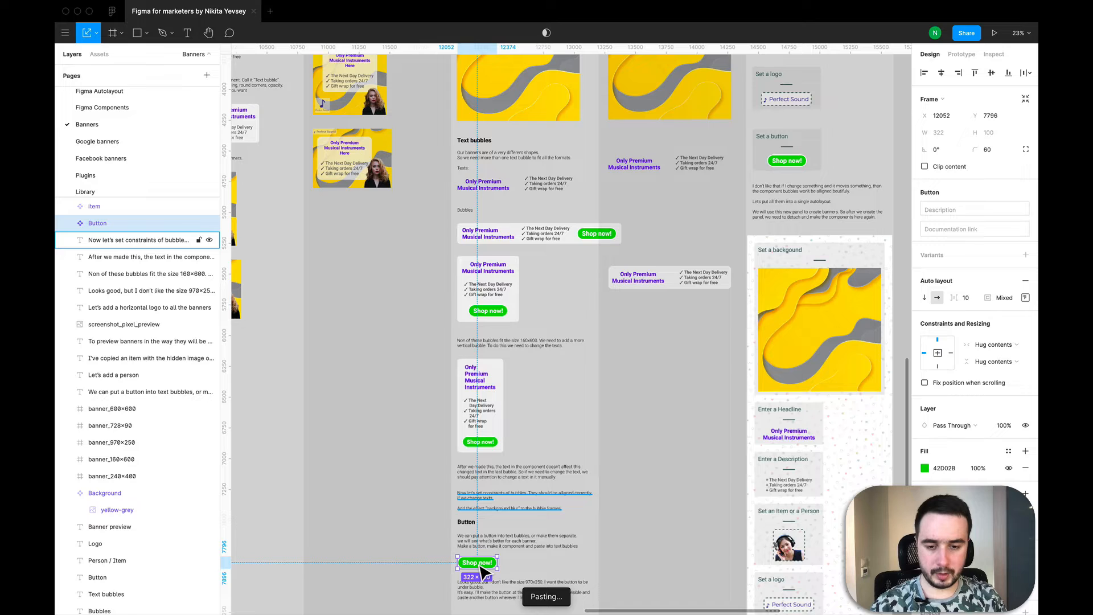
drag(480, 565, 632, 198)
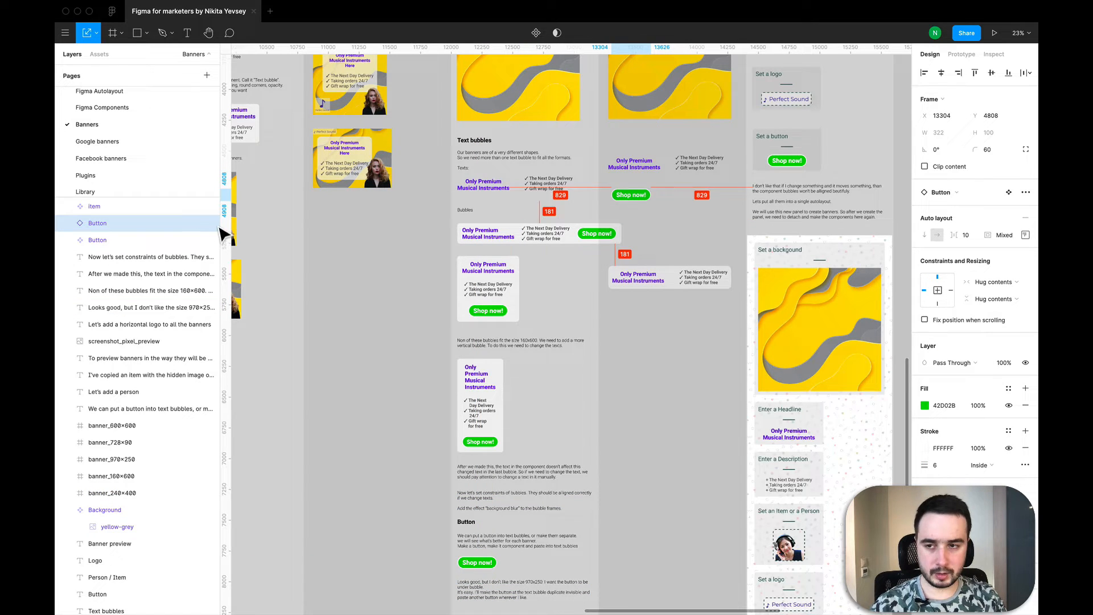
Step: Check the button instance's label style and add a separate "Shop now!" text in Roboto Black 51.53 beside the button
click(66, 225)
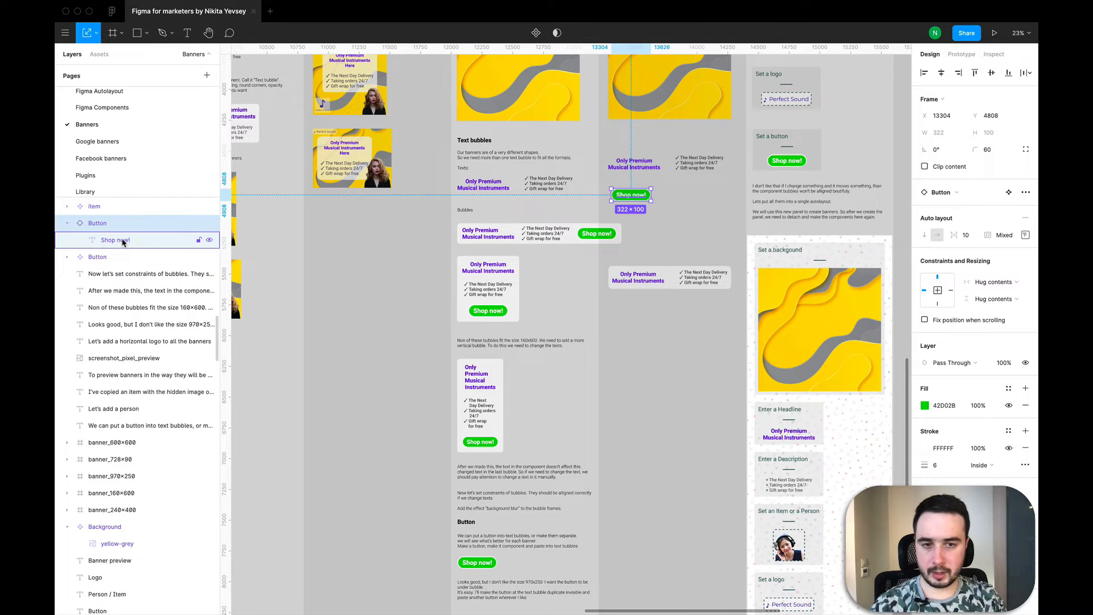
click(123, 241)
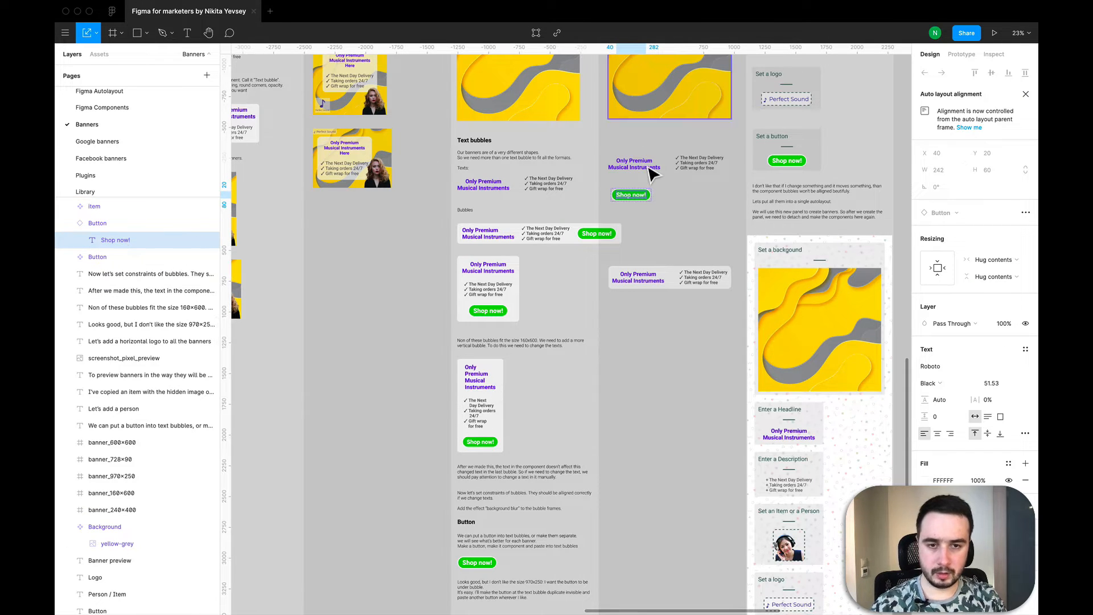
scroll(654, 176, up, 5)
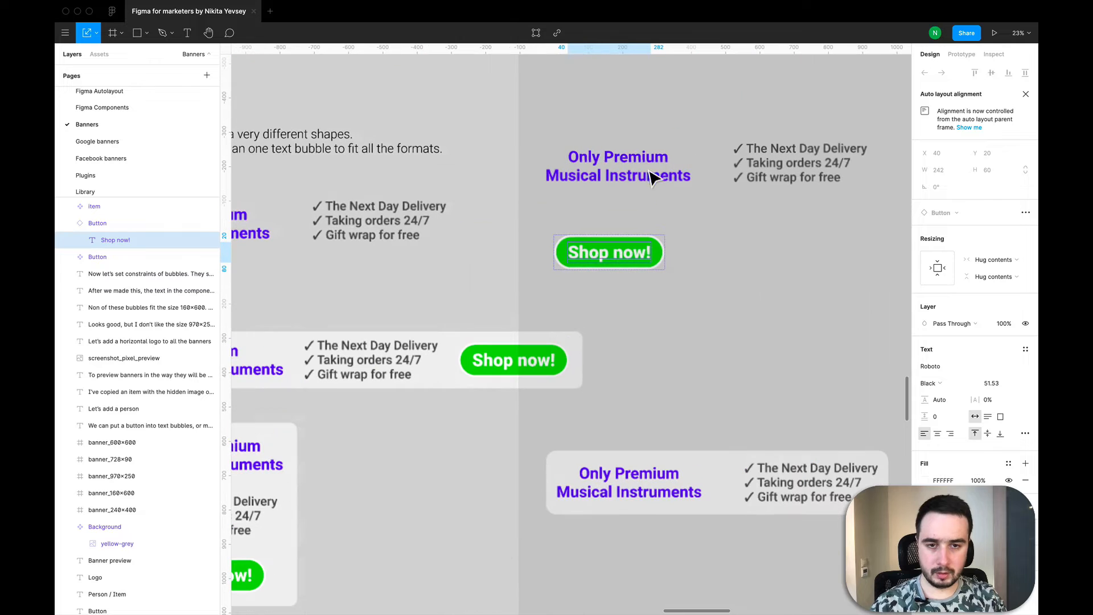
click(710, 293)
key(t)
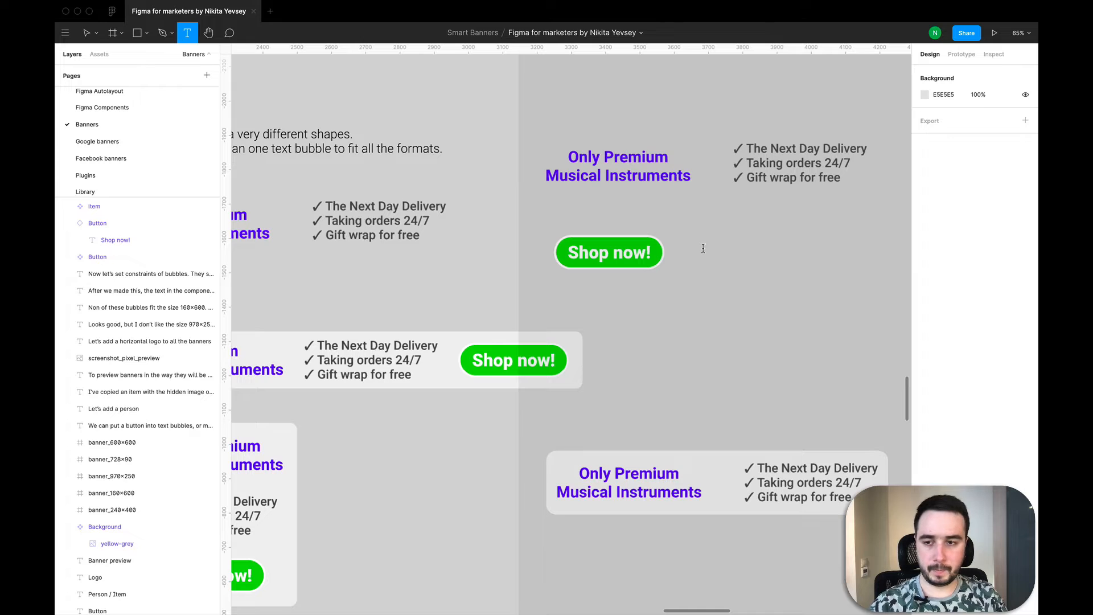
click(703, 248)
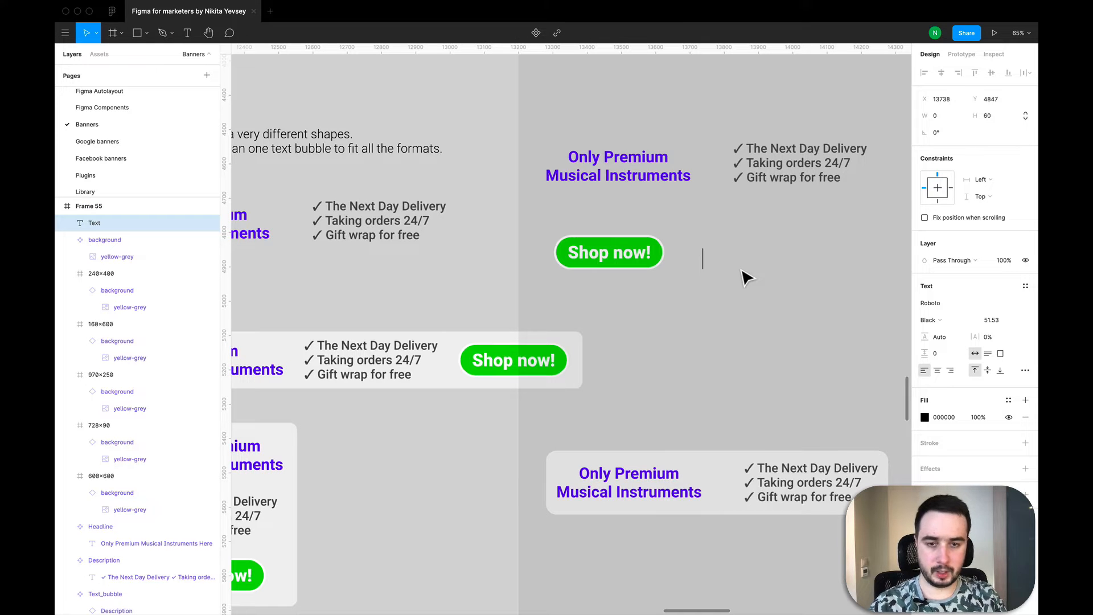
text(Shop )
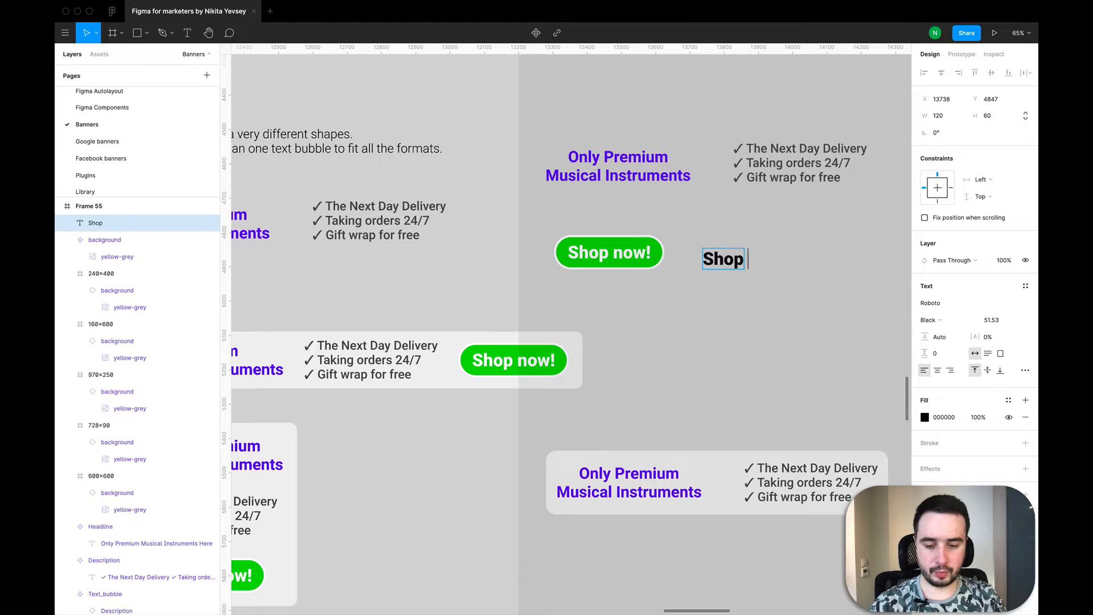
text(now!)
Step: Set the fill of the new "Shop now!" text to white (FFFFFF)
key(super+a)
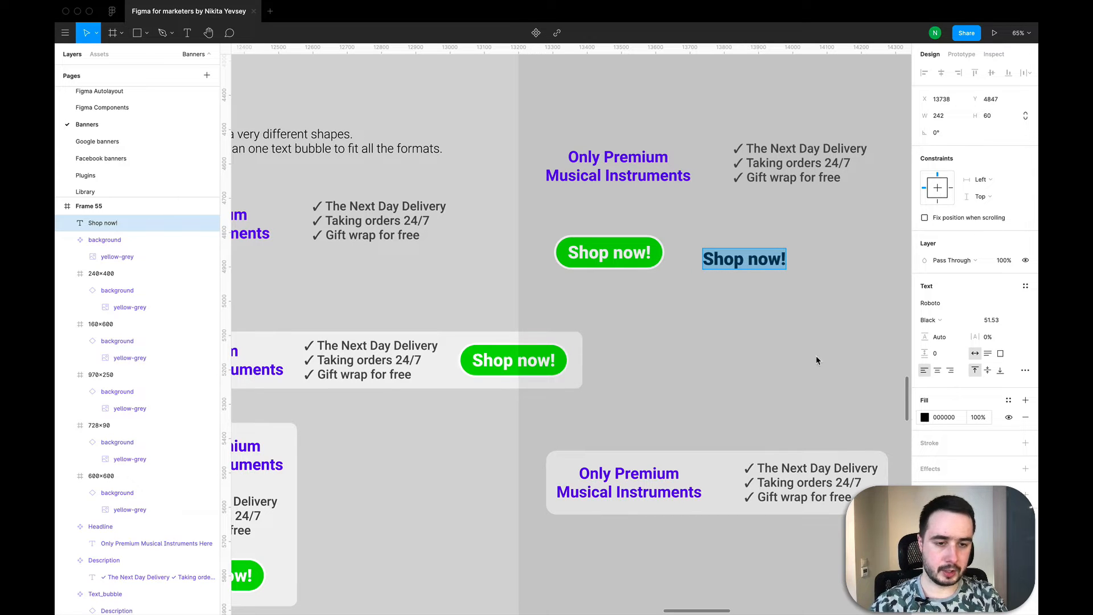
click(924, 417)
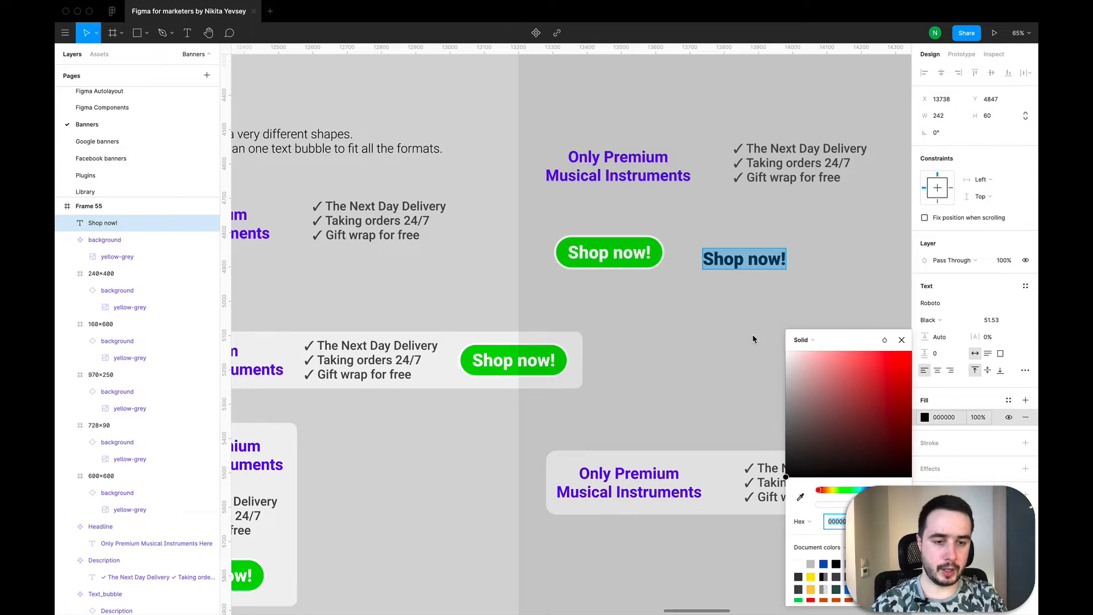
click(787, 352)
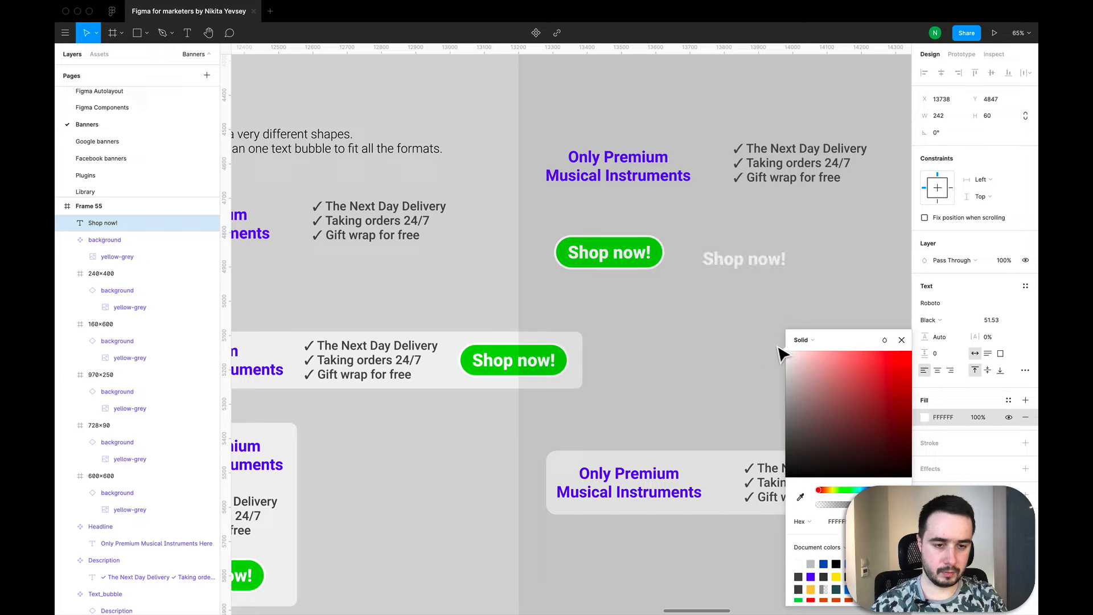
key(Return)
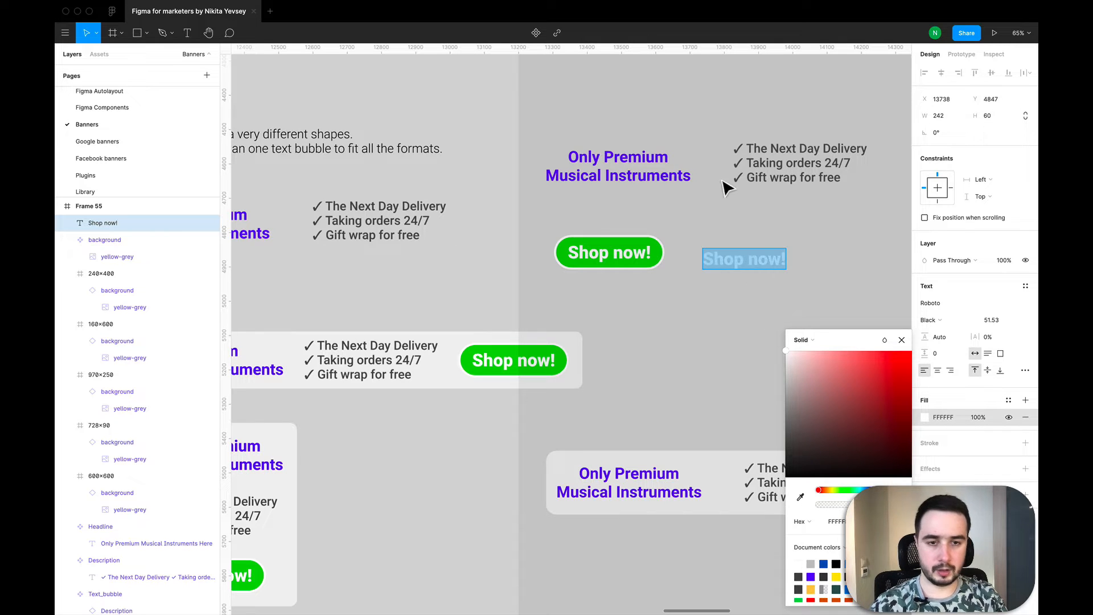
Step: Turn the separate white "Shop now!" text into a component
right_click(746, 257)
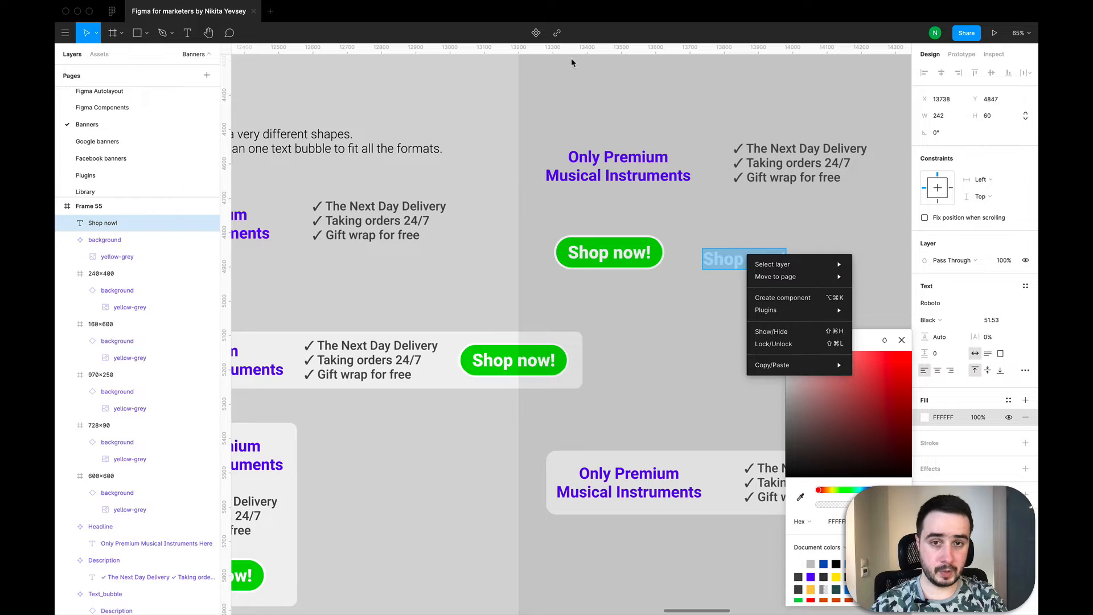
click(537, 36)
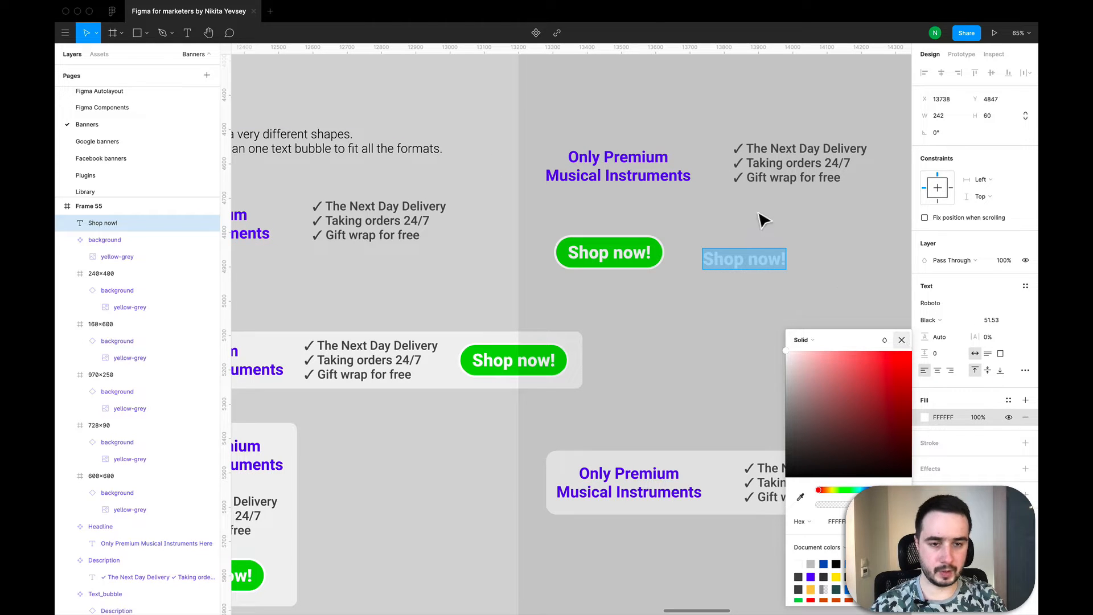
click(536, 44)
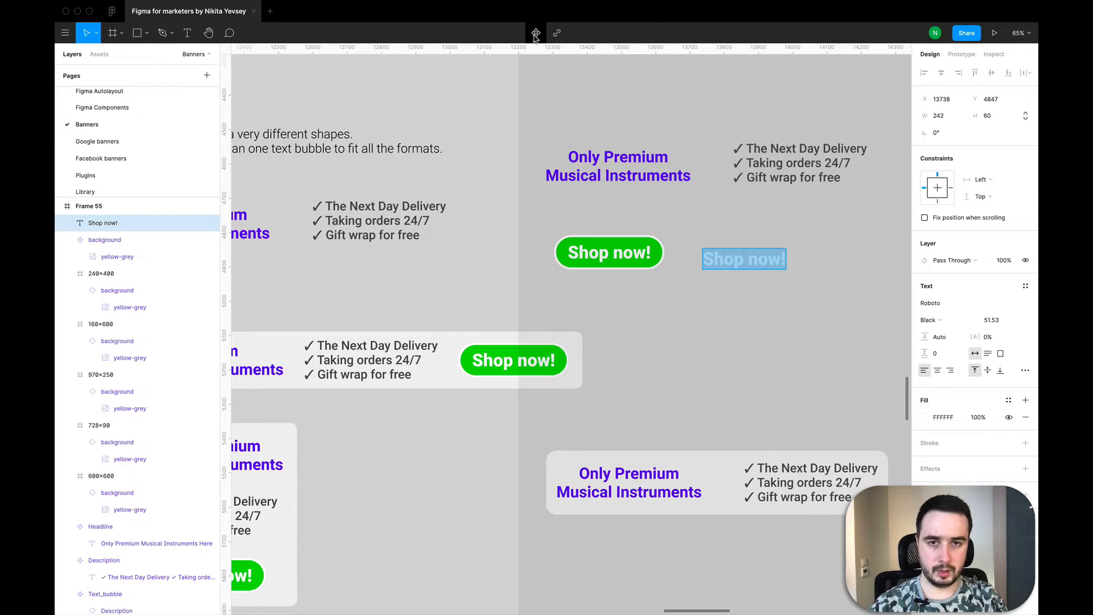
click(536, 34)
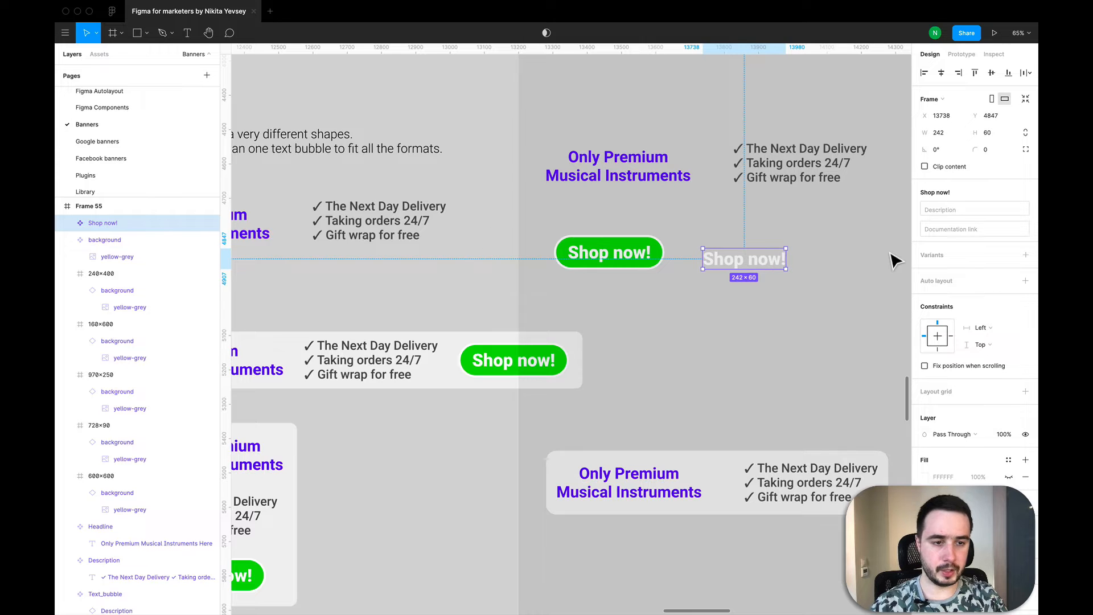
Step: Add auto layout to the new "Shop now!" component and set its padding to 20 on all sides
click(1027, 281)
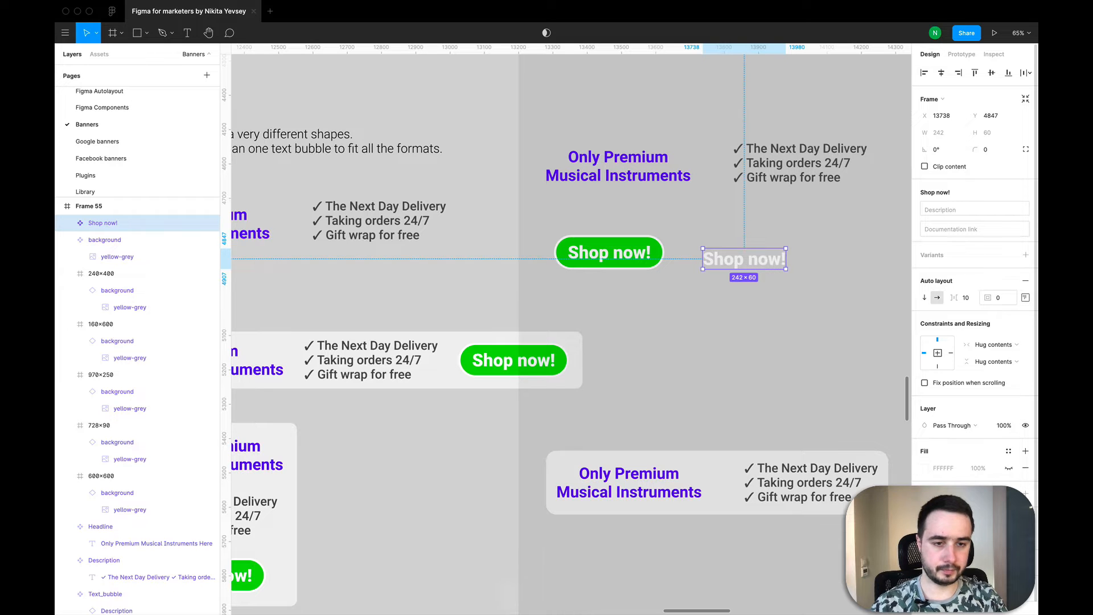
click(1004, 301)
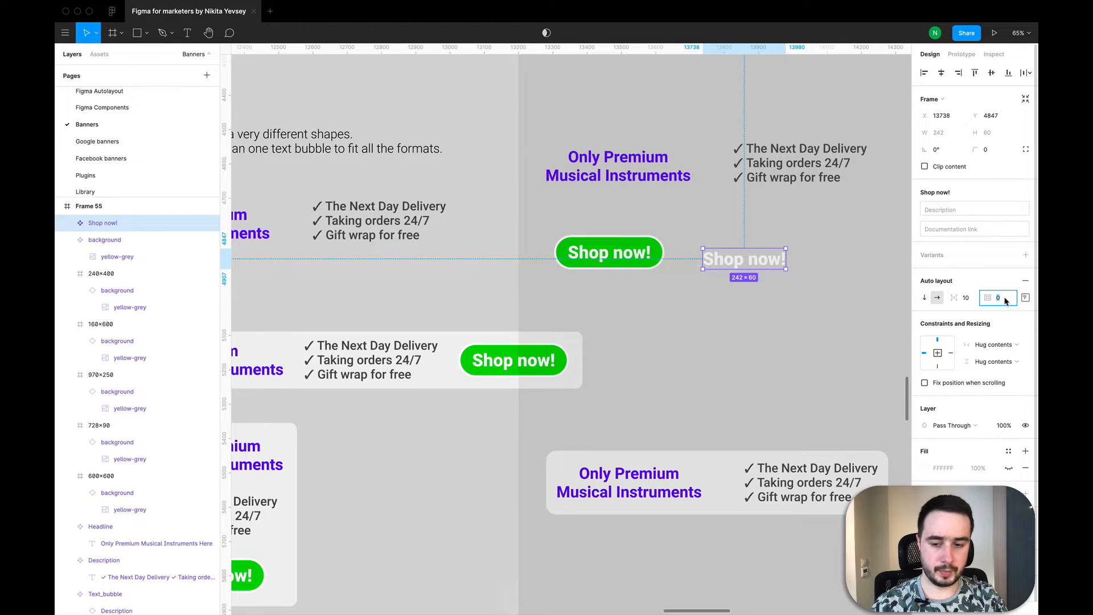
text(20)
key(Return)
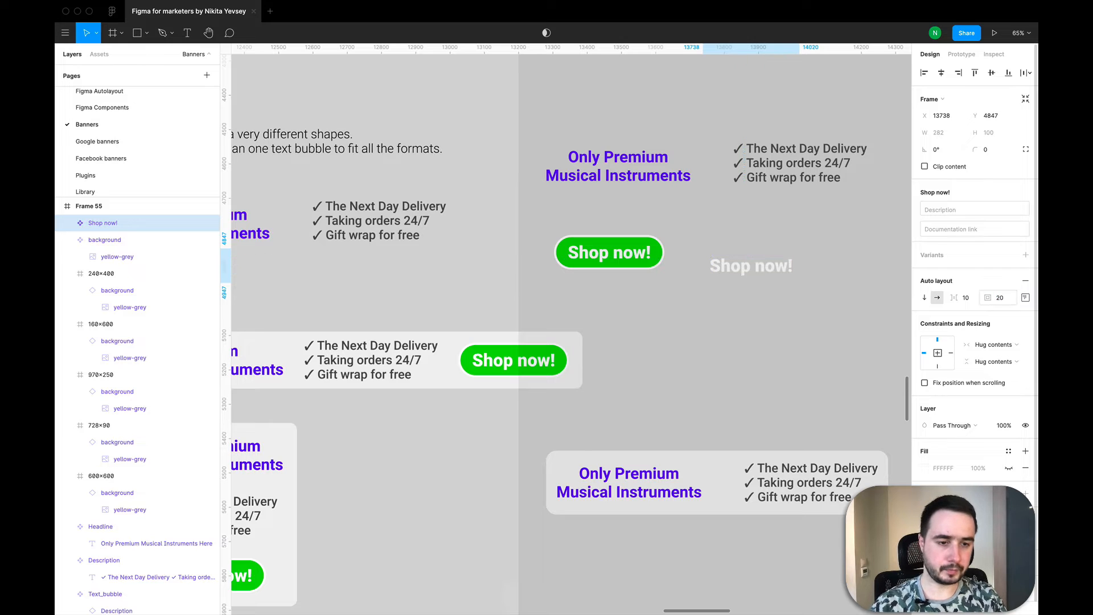
Step: Show the new component's fill and sample its green (42D02B) from the existing "Shop now!" button instance
click(1009, 468)
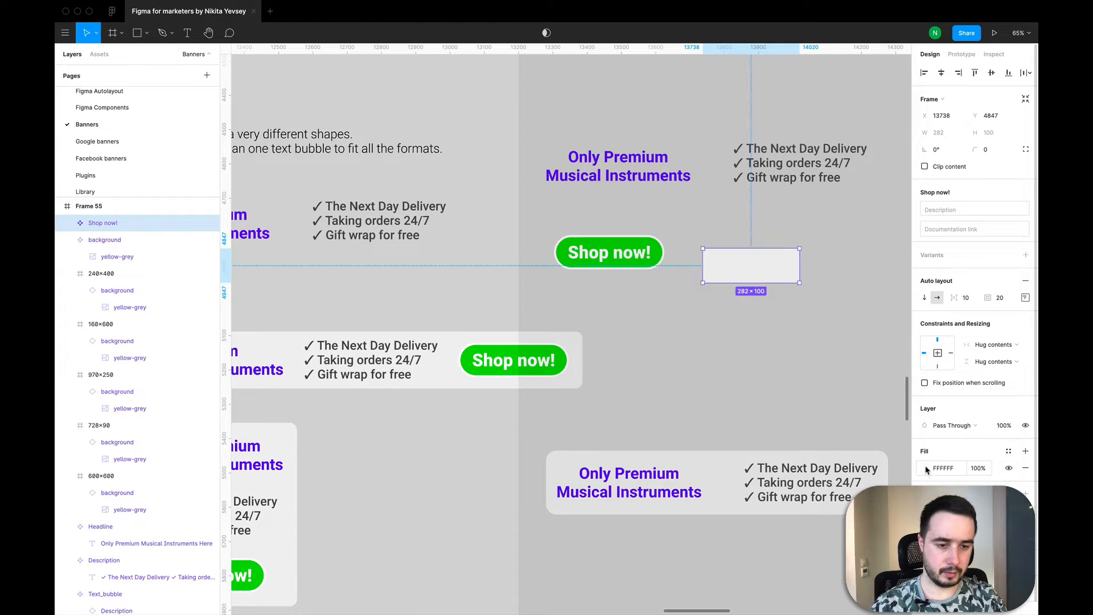
click(926, 468)
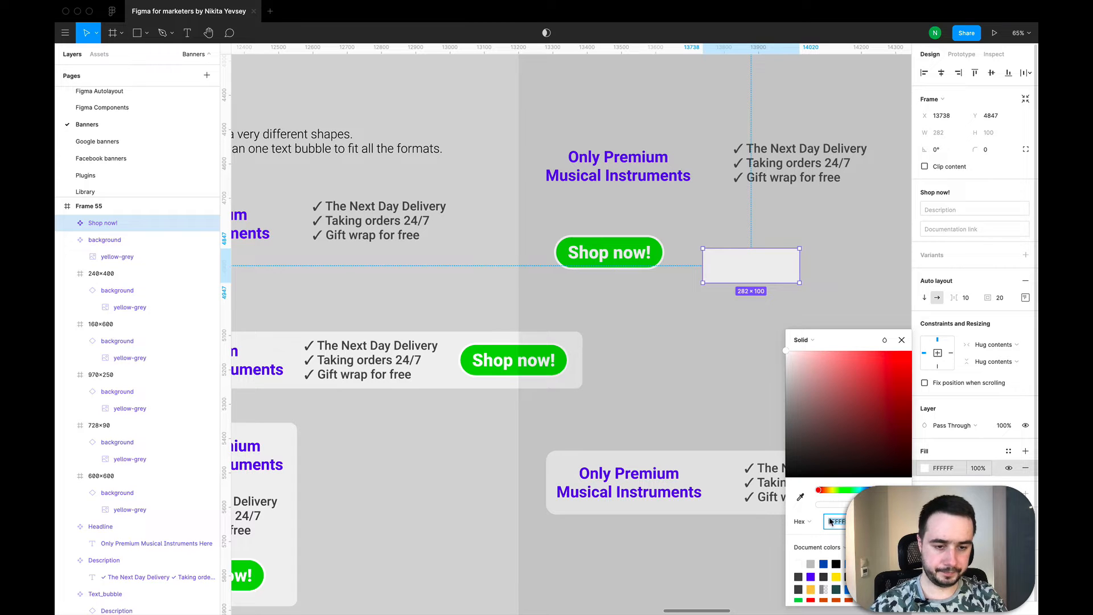
click(800, 498)
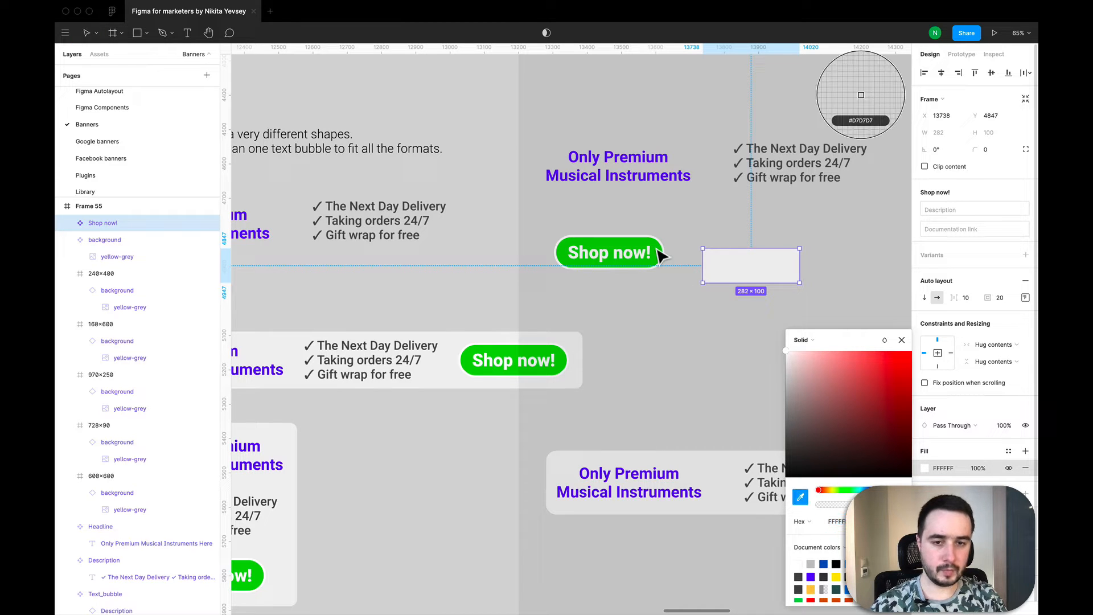
click(639, 246)
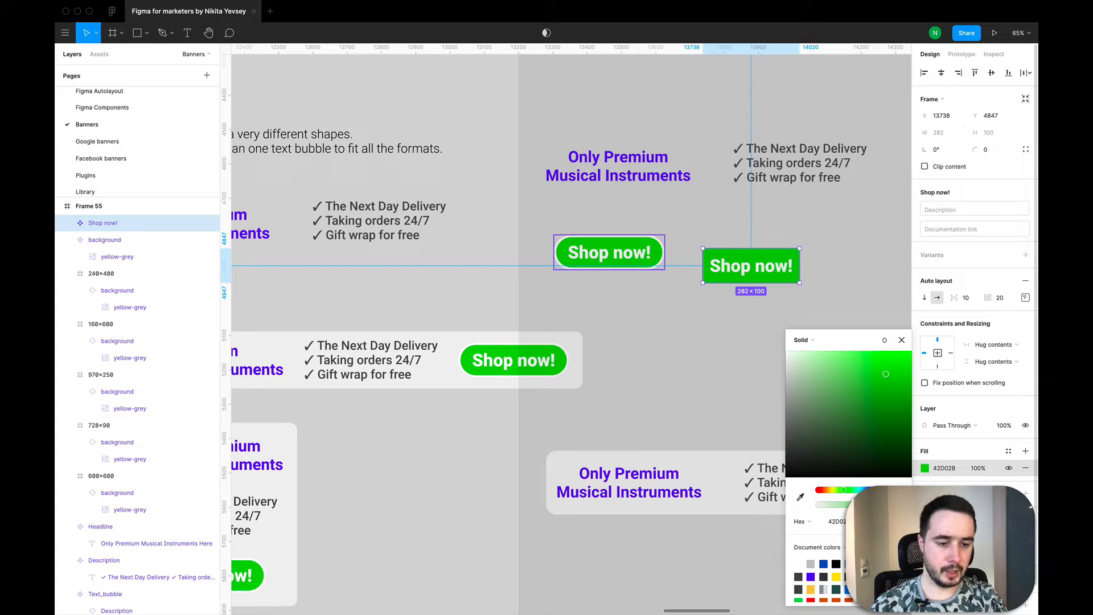
Step: Add a white (FFFFFF) stroke to the new button component and set its corner radius to 60
scroll(1002, 398, down, 2)
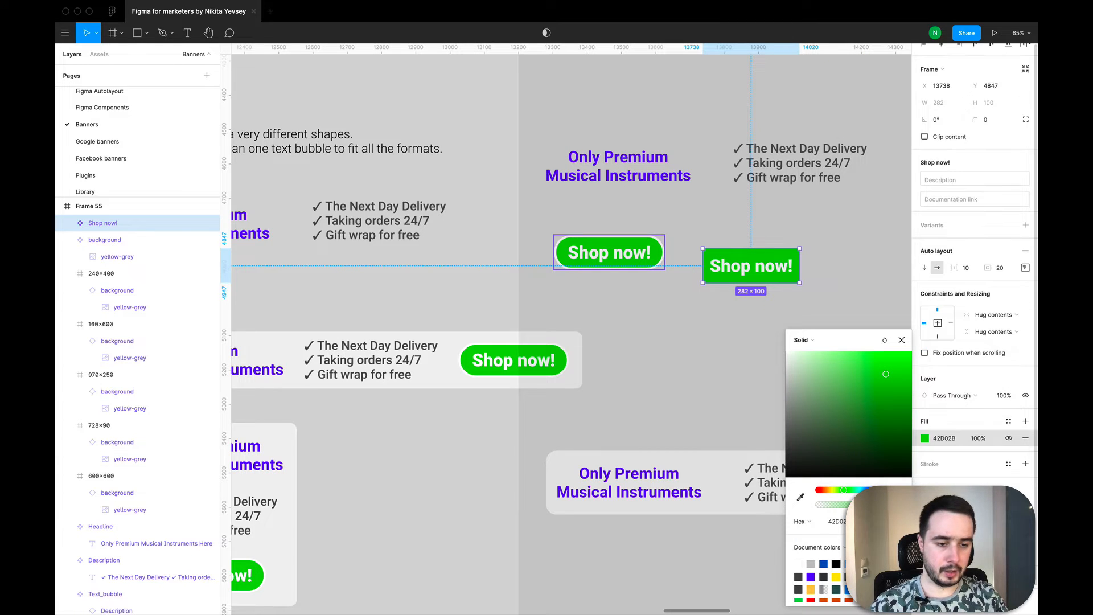
click(1025, 465)
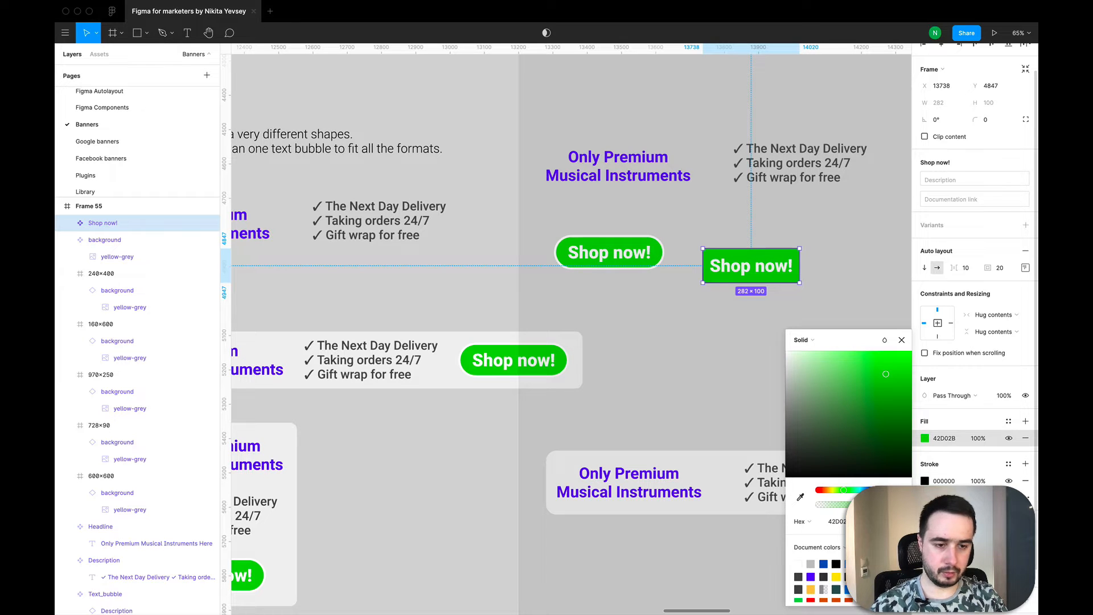
key(Return)
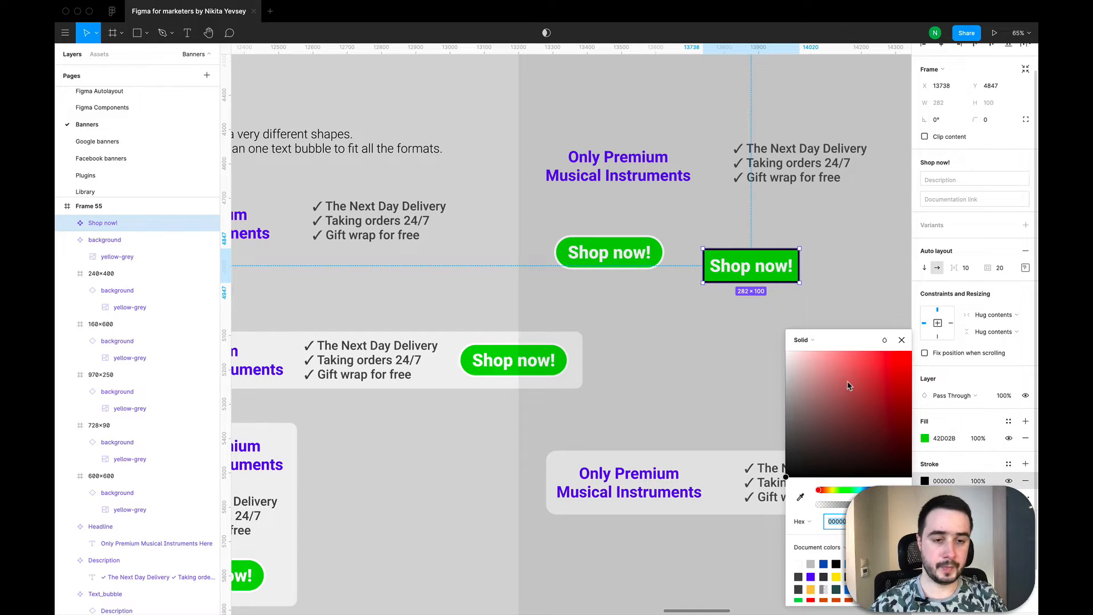
text(ffffff)
key(Return)
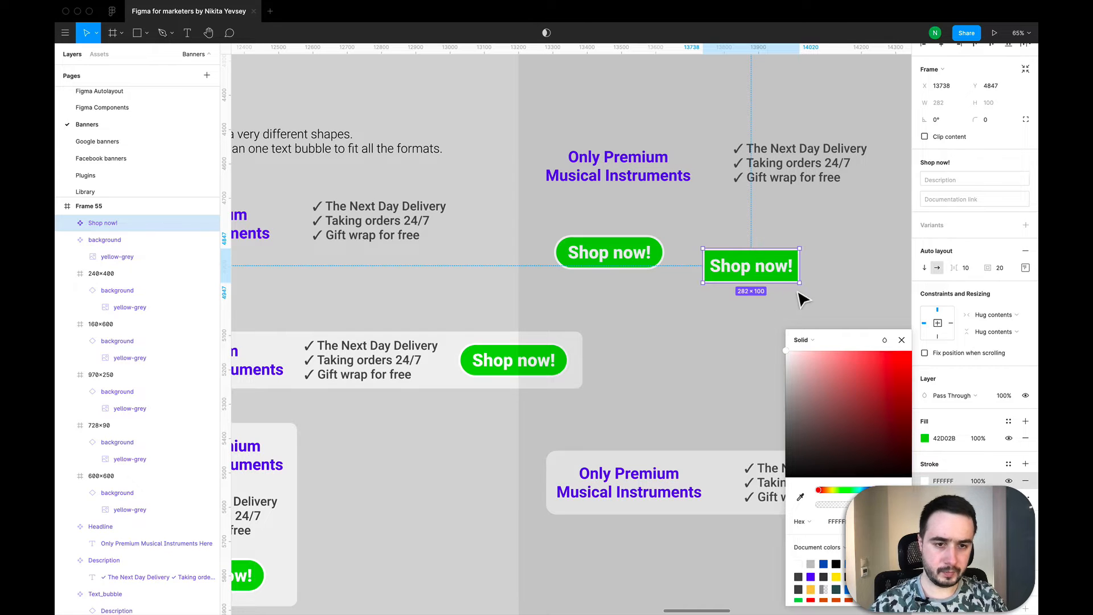
click(989, 121)
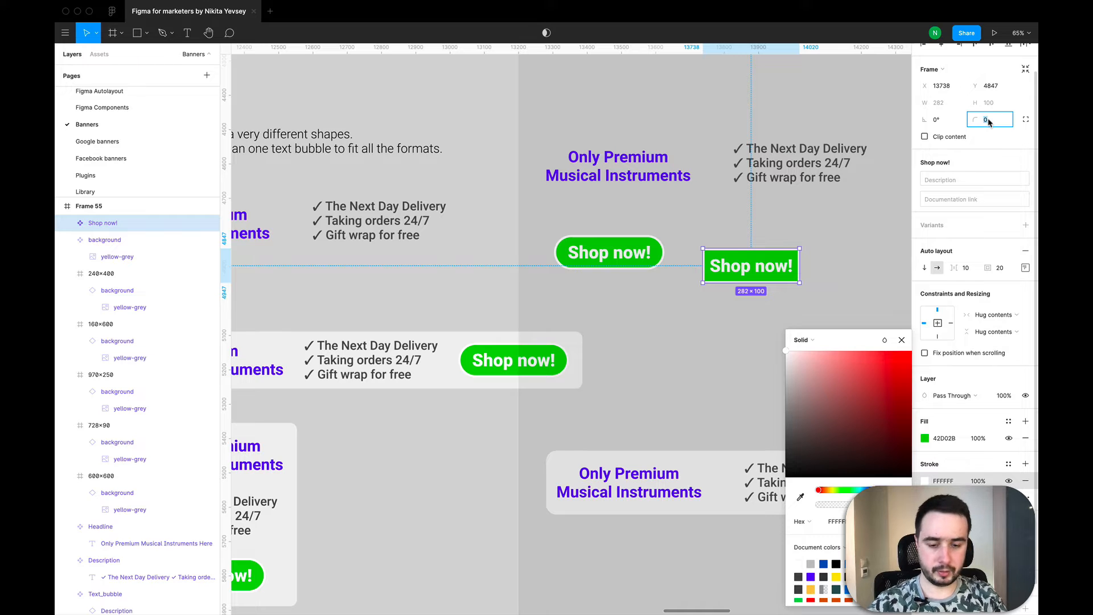
key(Return)
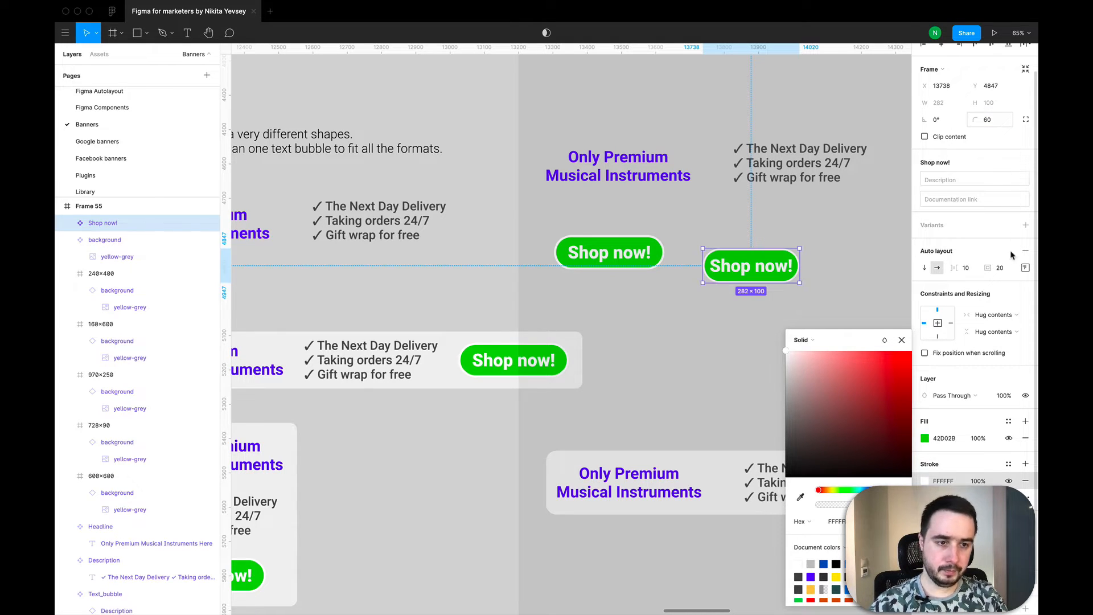
Step: Set the new button component's left and right auto layout padding to 50
click(1025, 269)
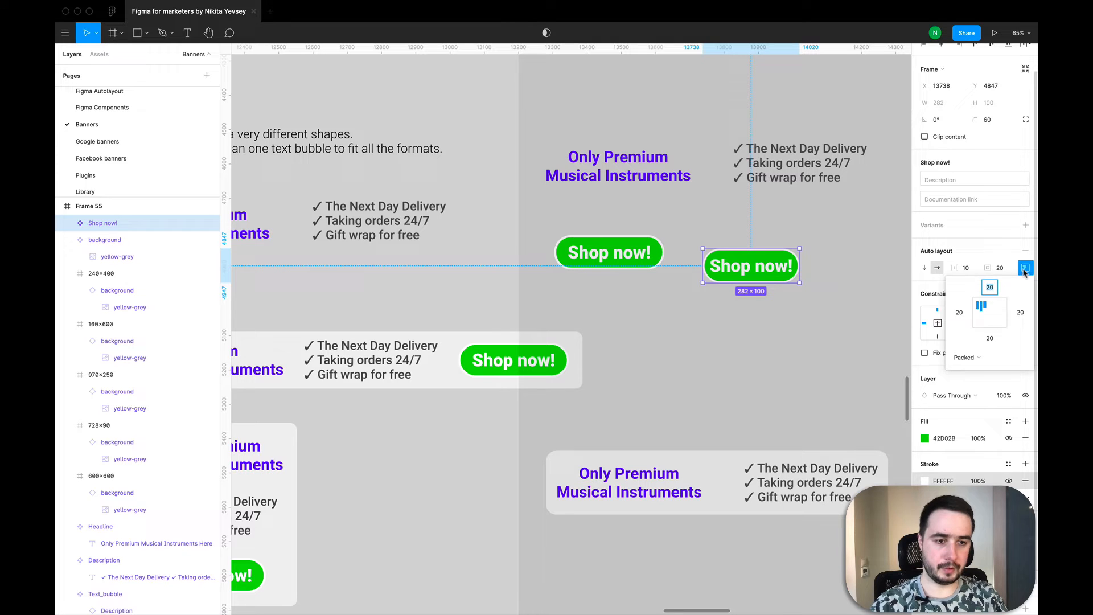
click(962, 316)
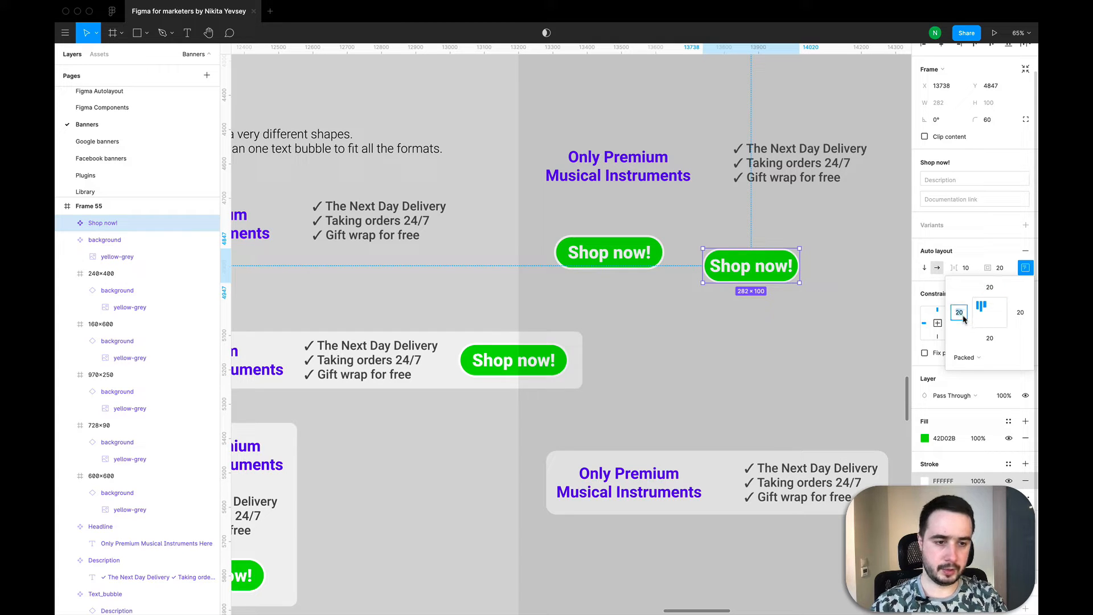
text(50)
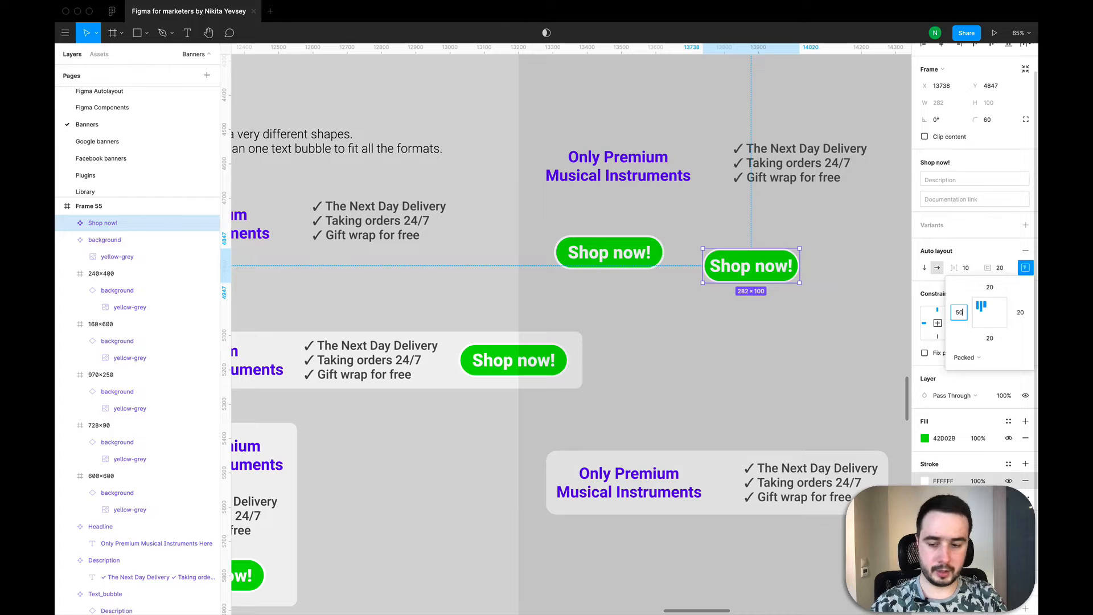
key(Tab)
key(Tab)
key(Tab)
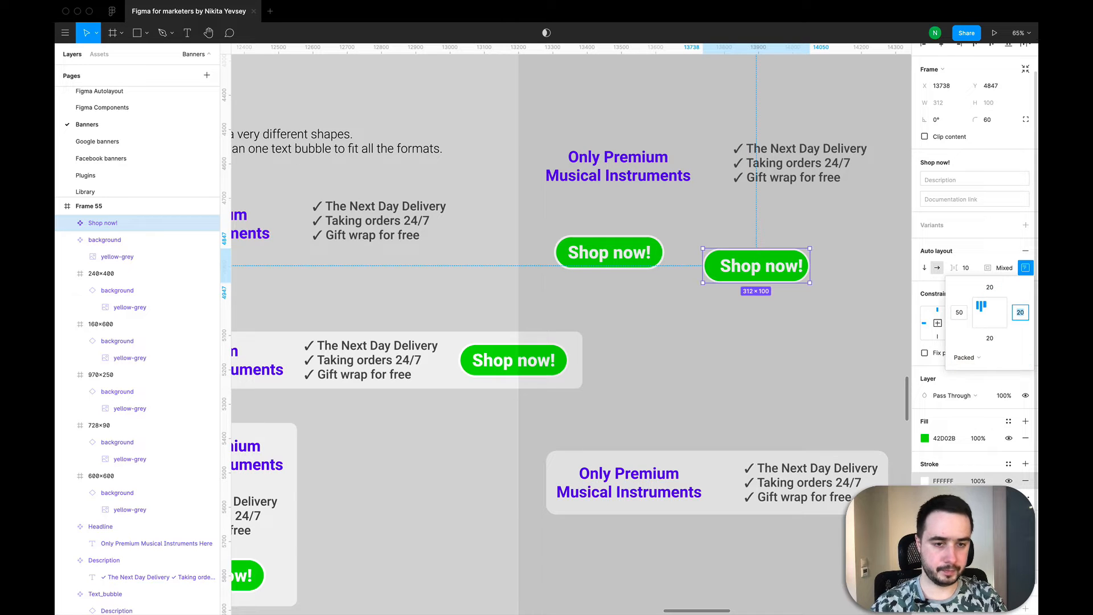
text(50)
key(Return)
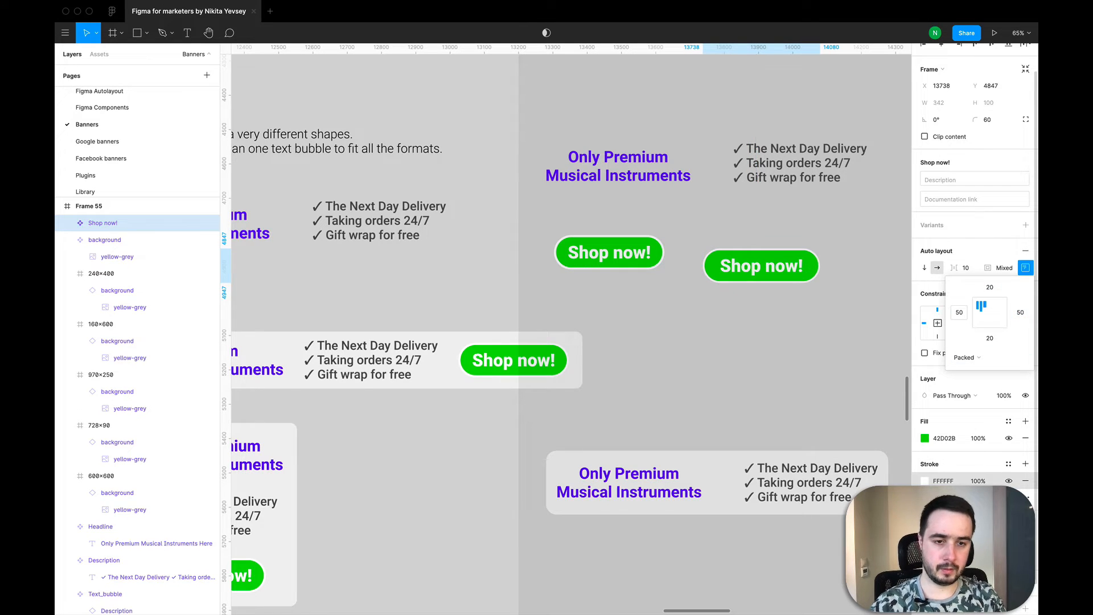
Step: Set the new button component's left and right padding to 40
click(959, 313)
key(Tab)
key(Tab)
key(Tab)
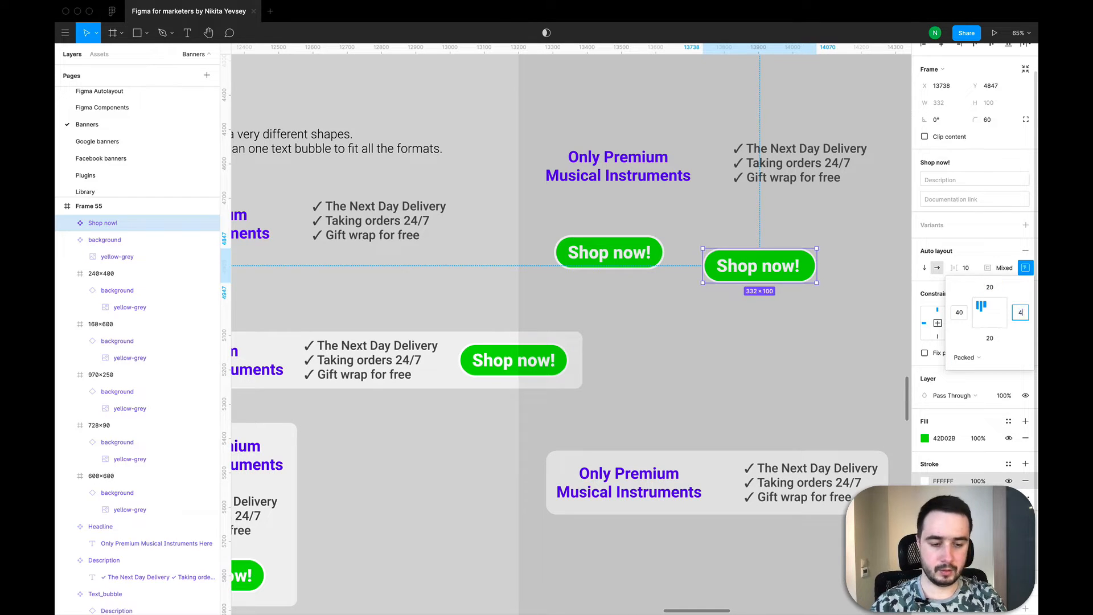
key(Return)
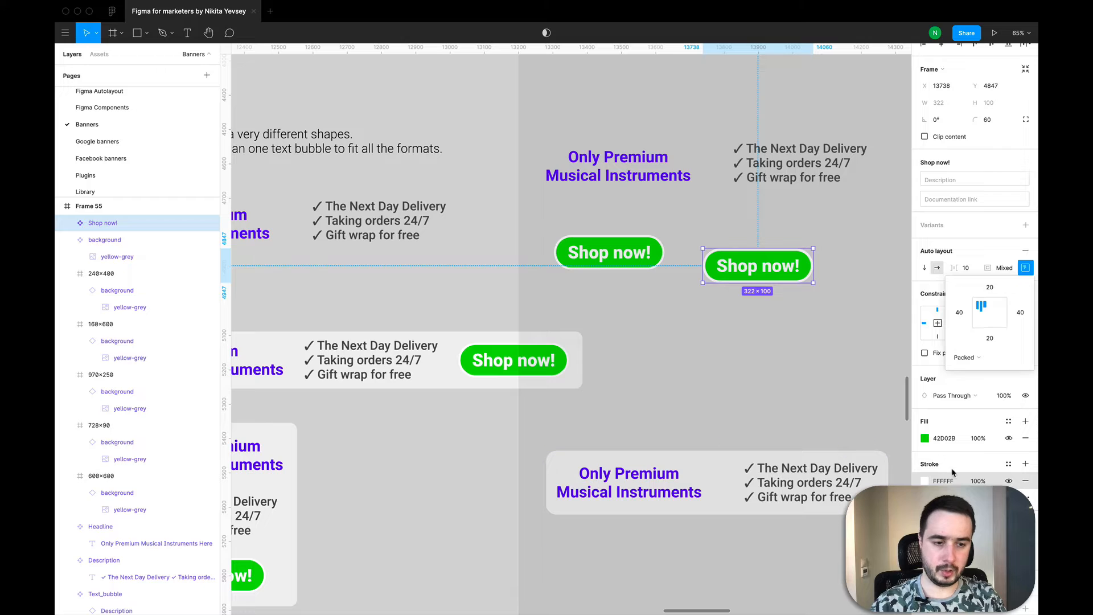
click(795, 356)
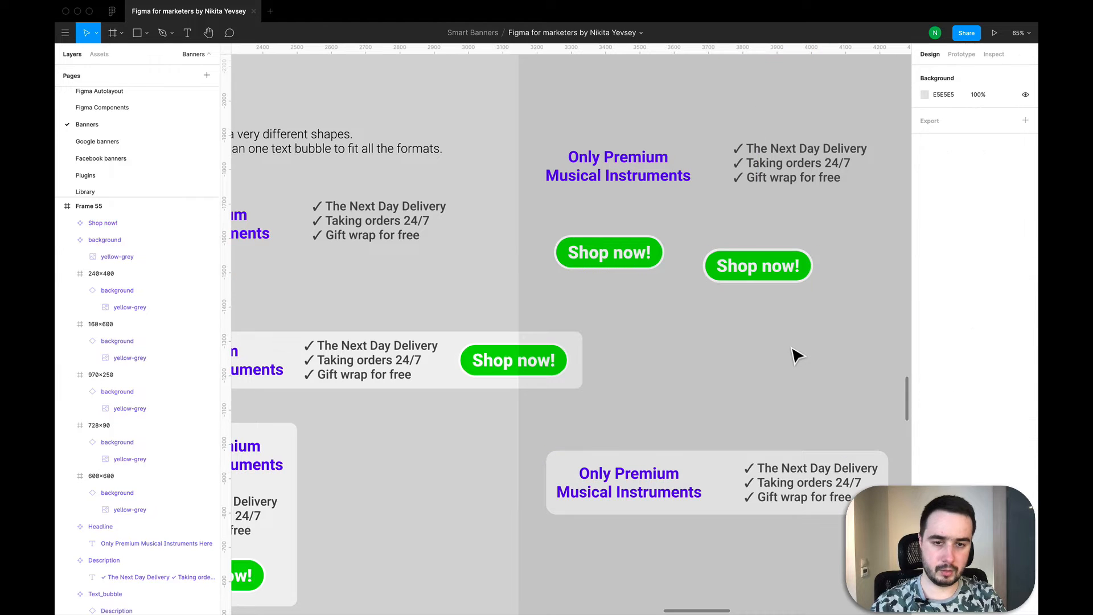
Step: Rename the new "Shop now!" component as Button
click(766, 269)
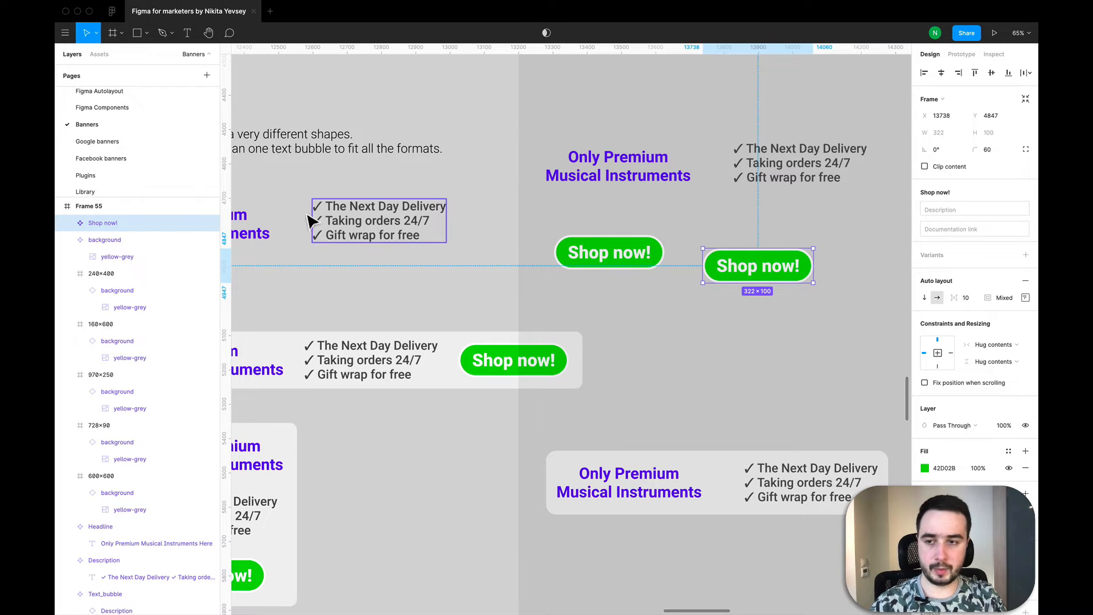
double_click(98, 224)
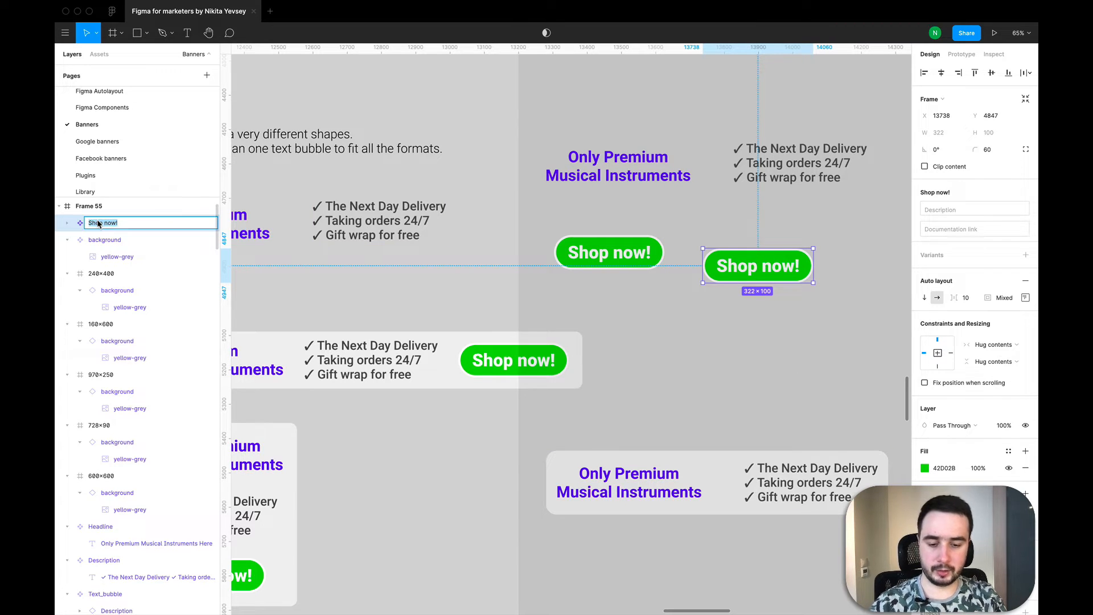
text(Button)
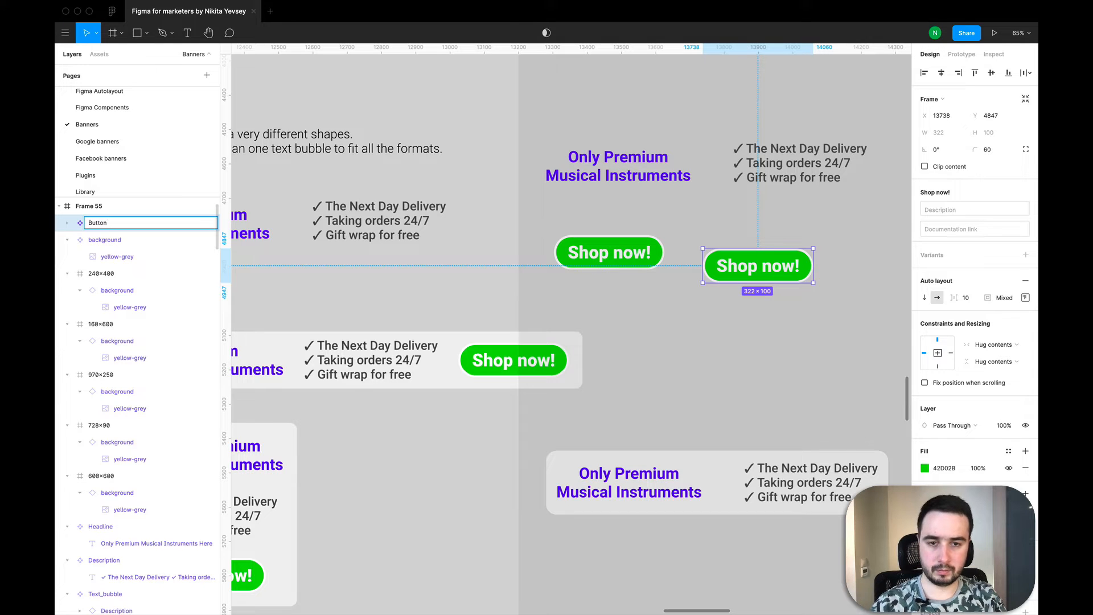
key(Return)
click(632, 309)
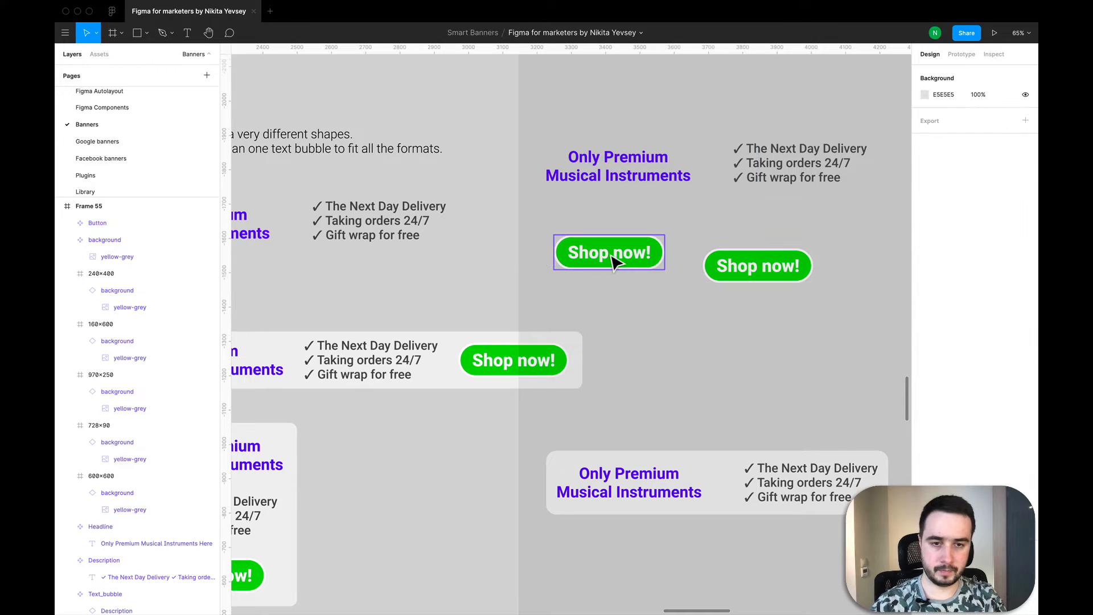
Step: Delete the old button instance below the headline and move the new Button component into its place
click(615, 261)
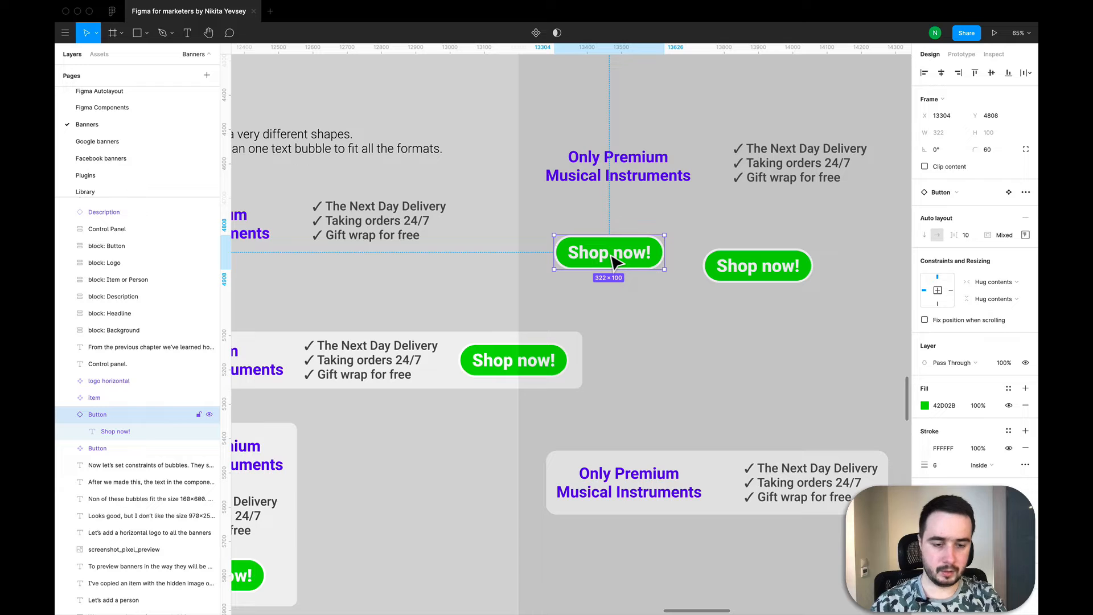
key(Delete)
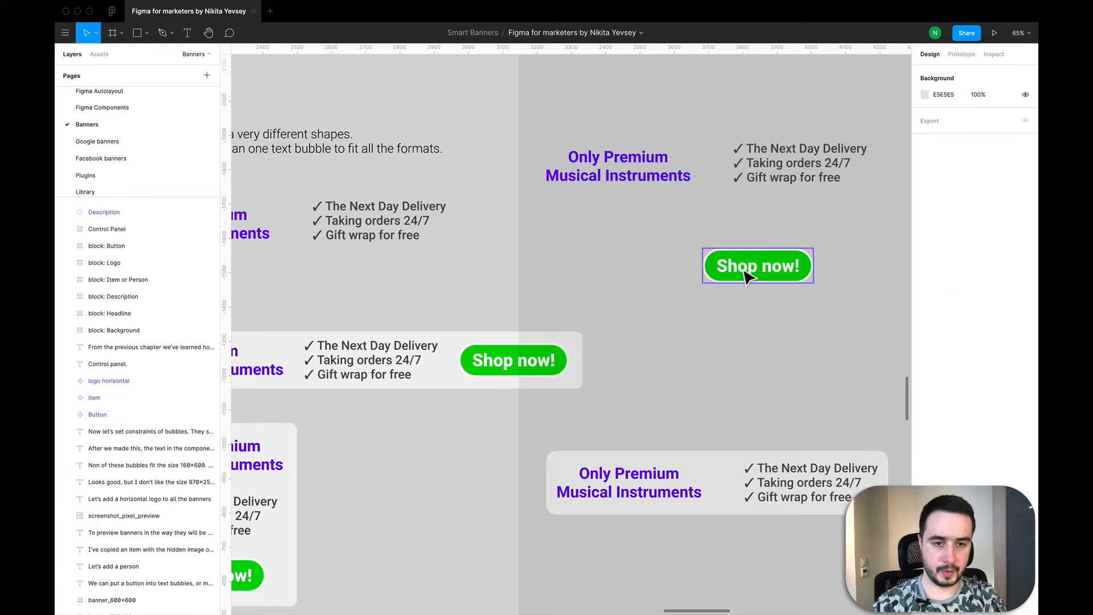
drag(748, 276, 599, 259)
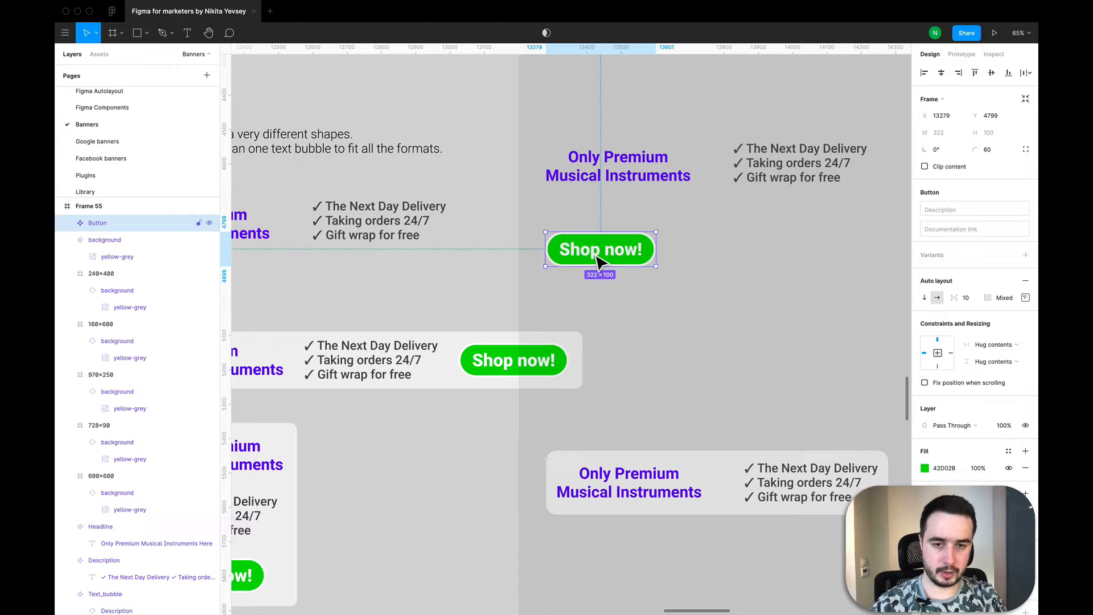
Step: Paste an instance of Button into the text bubble component after the description, and shift the bubble left to about X 12956, Y 5418
click(724, 472)
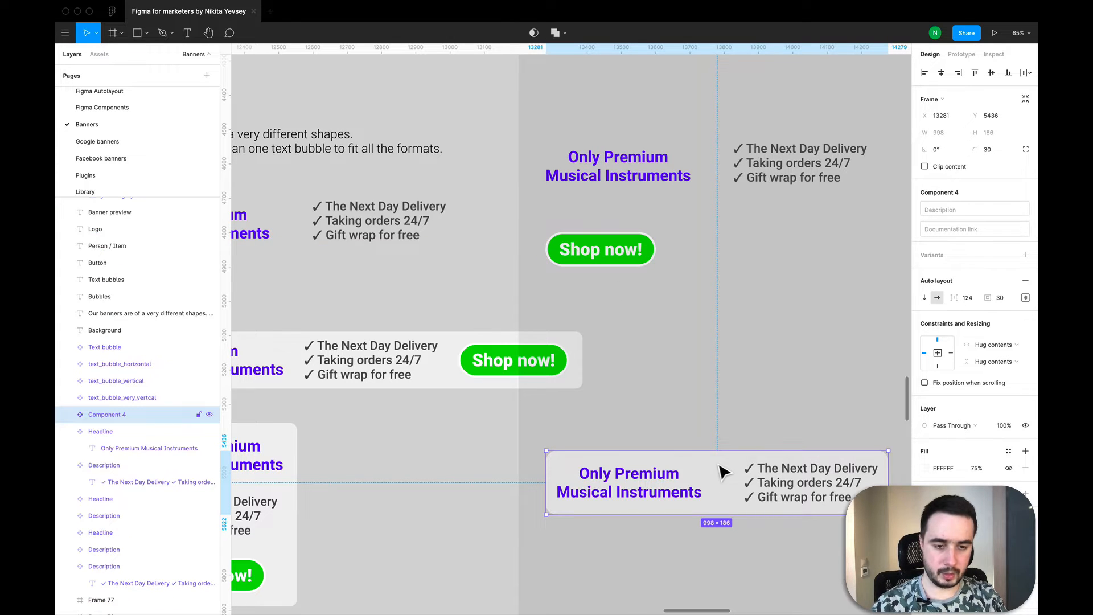
key(ctrl+v)
scroll(723, 472, down, 3)
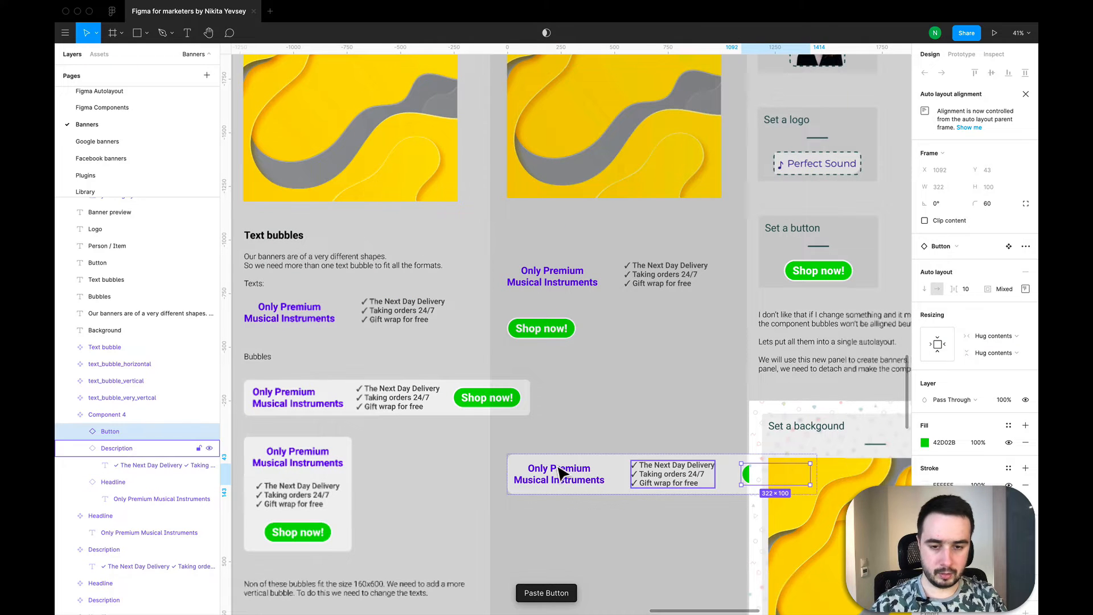
drag(606, 470, 546, 463)
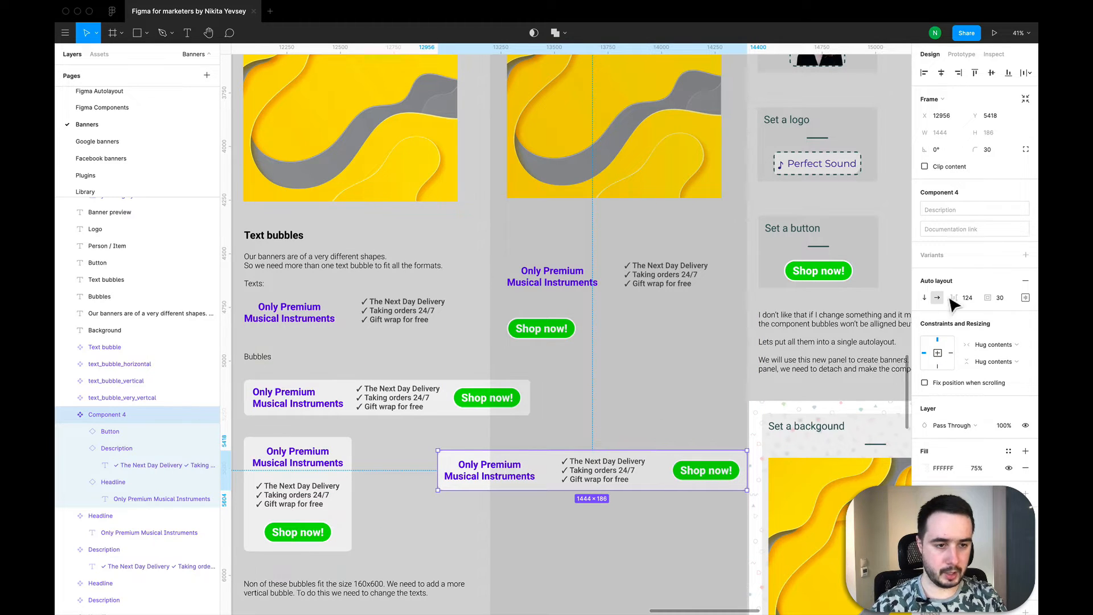
Step: Set the spacing between items in the horizontal text bubble component to 60
click(967, 298)
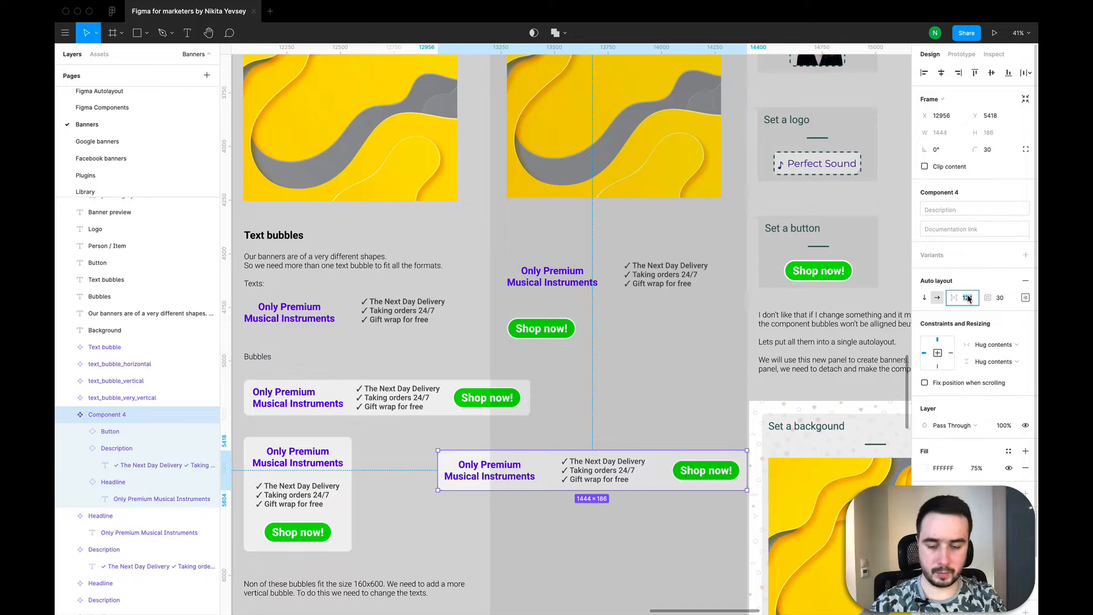
text(60)
key(Return)
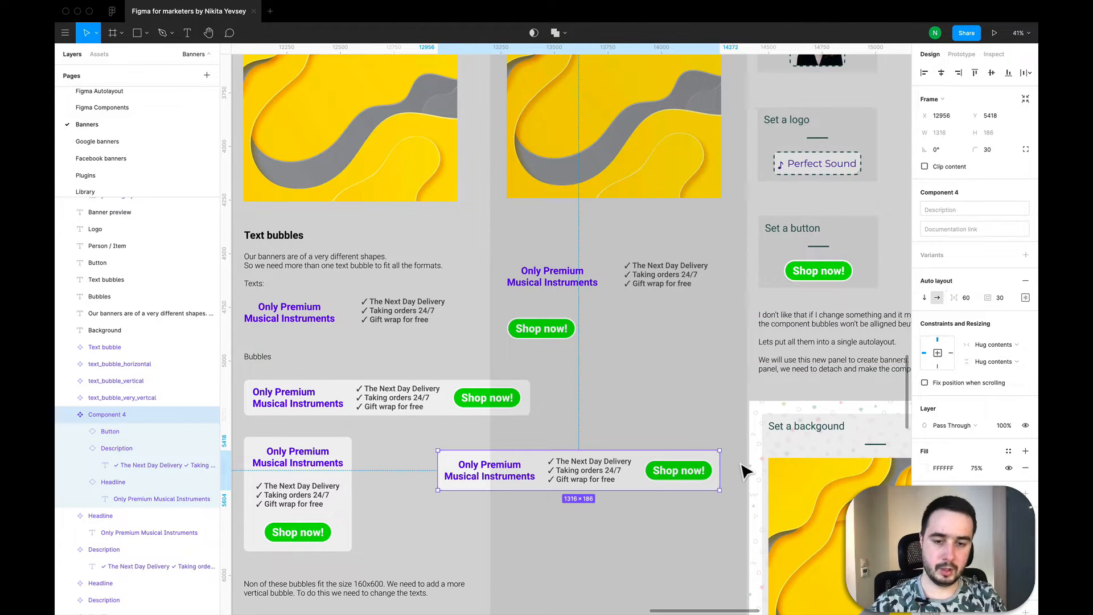
Step: Paste a copy of the horizontal text bubble component and place it directly below the original at about X 12956, Y 5749
scroll(573, 435, down, 2)
scroll(573, 434, left, 1)
scroll(573, 435, down, 4)
scroll(573, 435, left, 2)
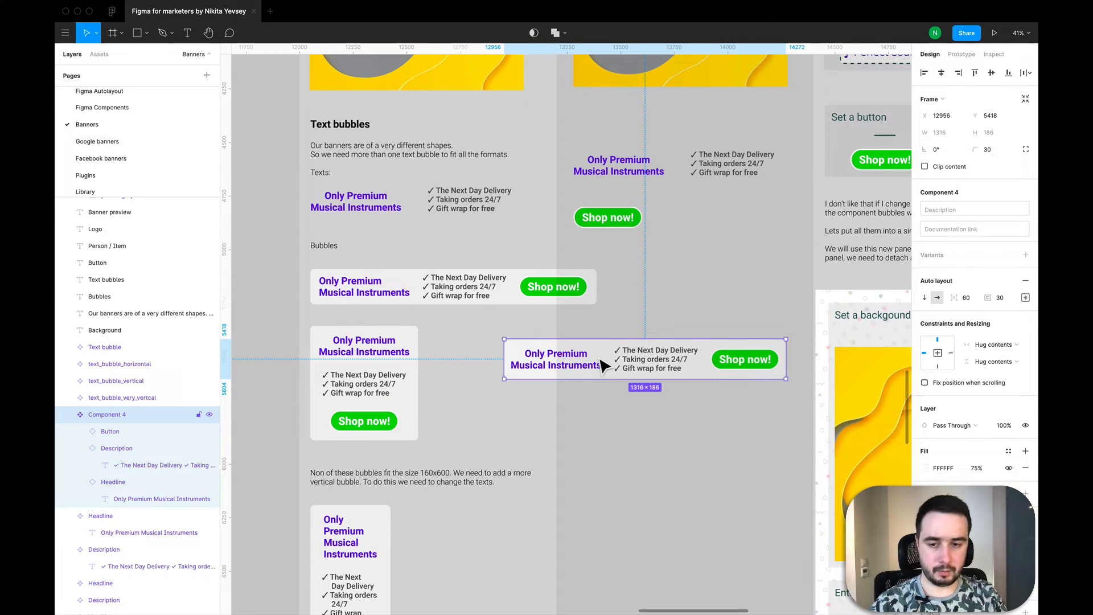
scroll(601, 367, down, 3)
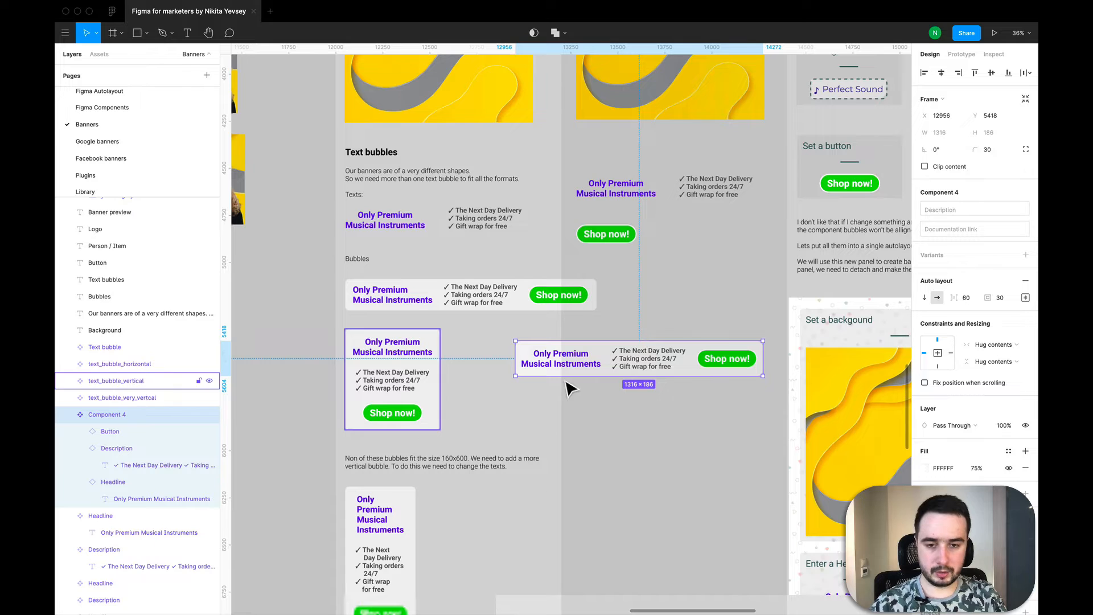
scroll(609, 365, up, 5)
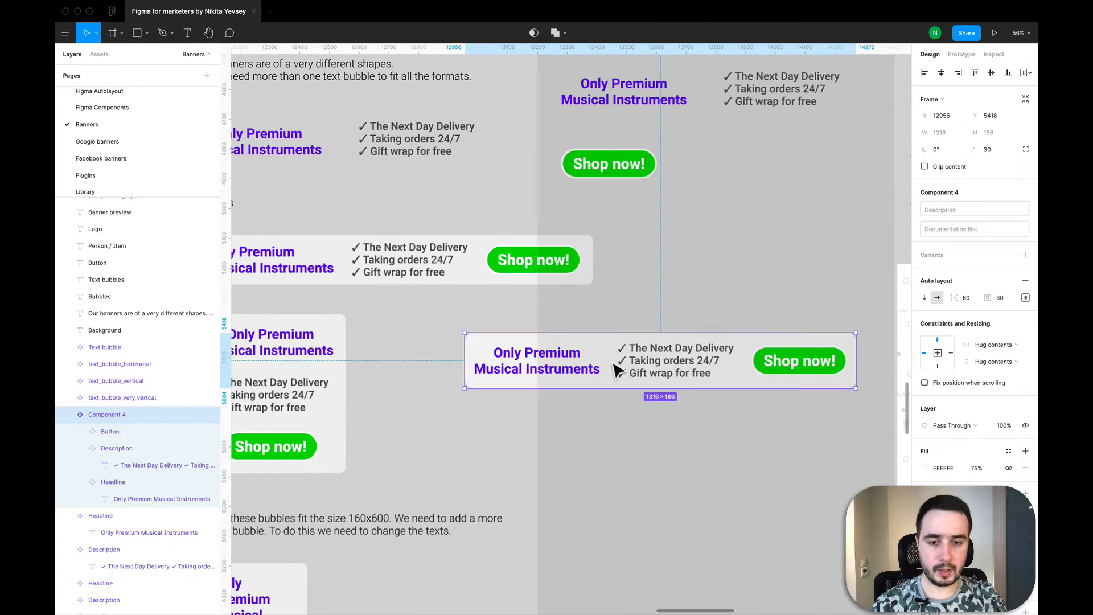
scroll(624, 370, down, 4)
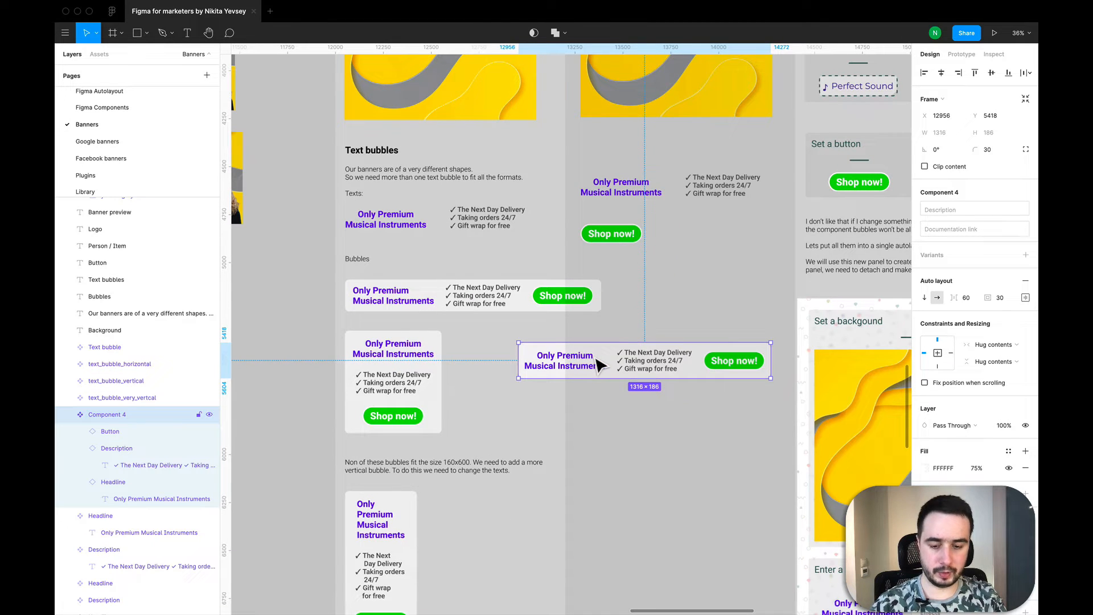
key(super+v)
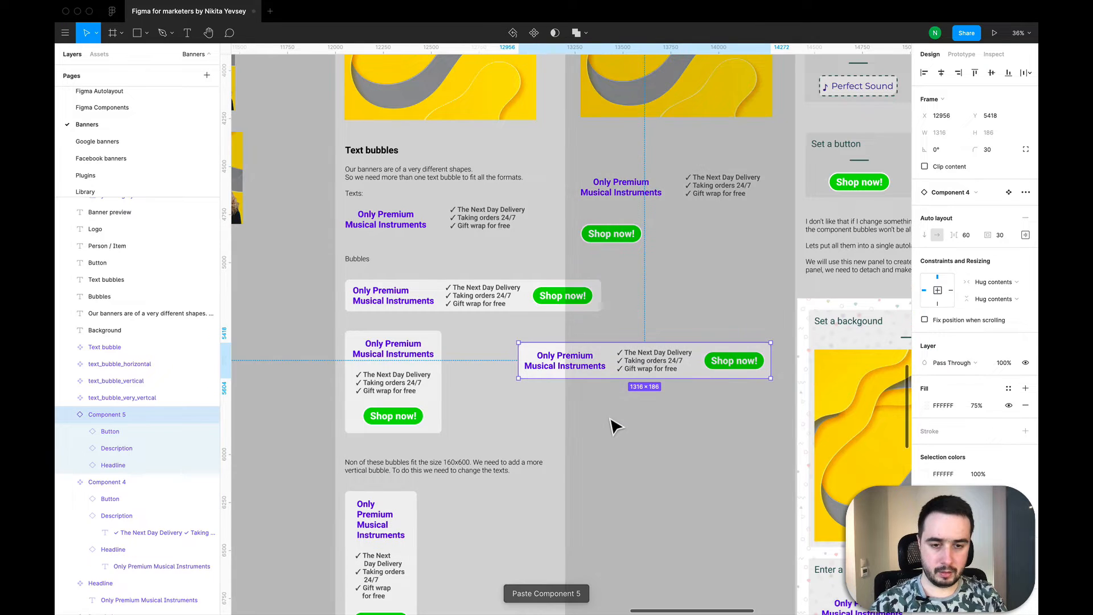
drag(615, 425, 617, 426)
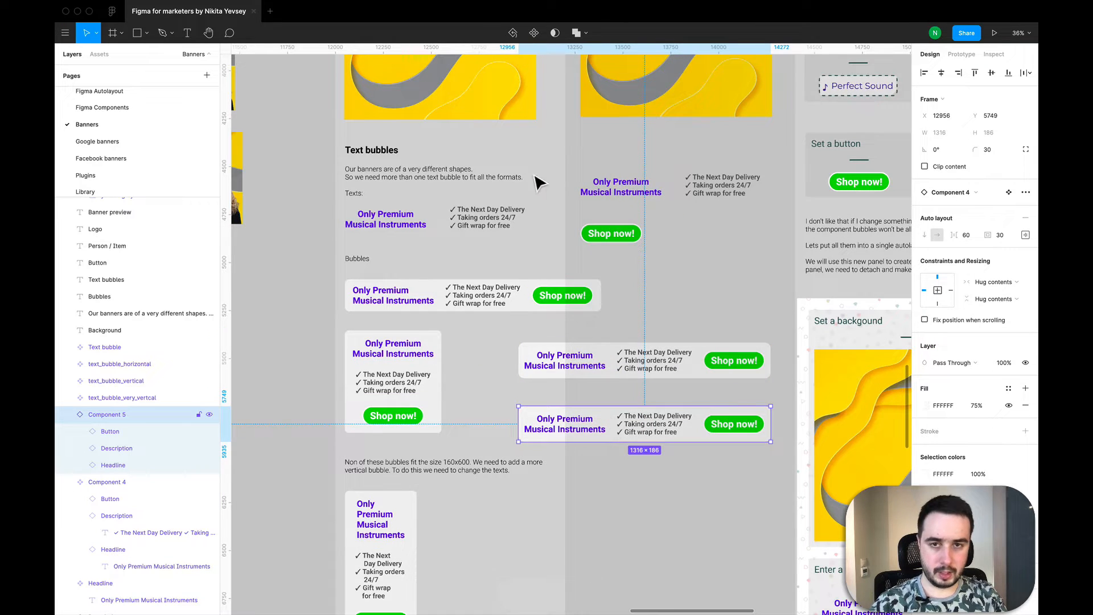
Step: Detach the lower text bubble from its main component and change its auto layout direction to vertical
right_click(591, 423)
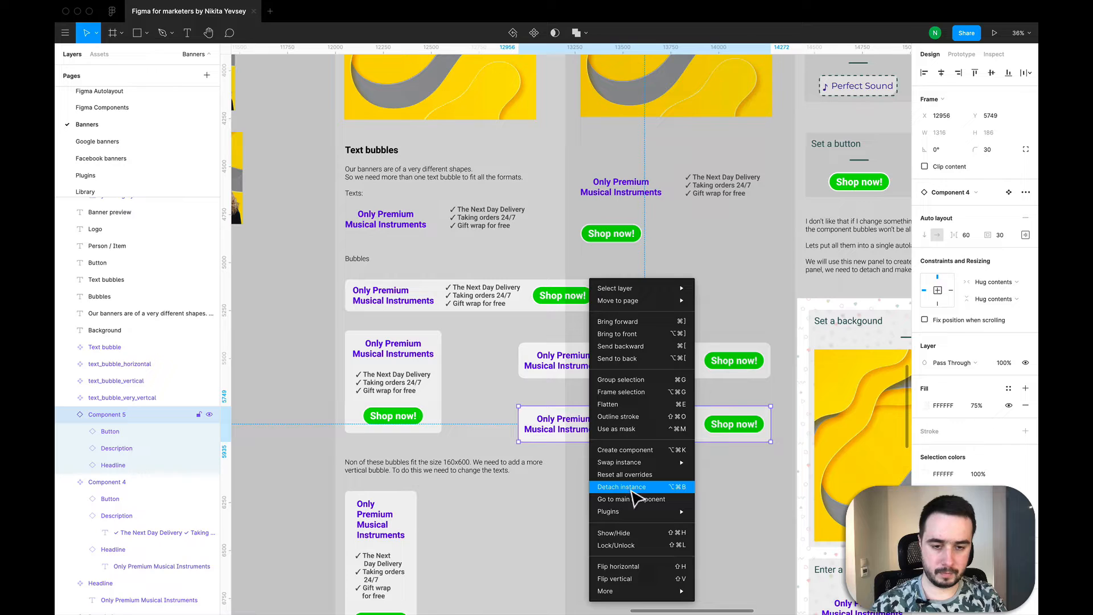
click(628, 491)
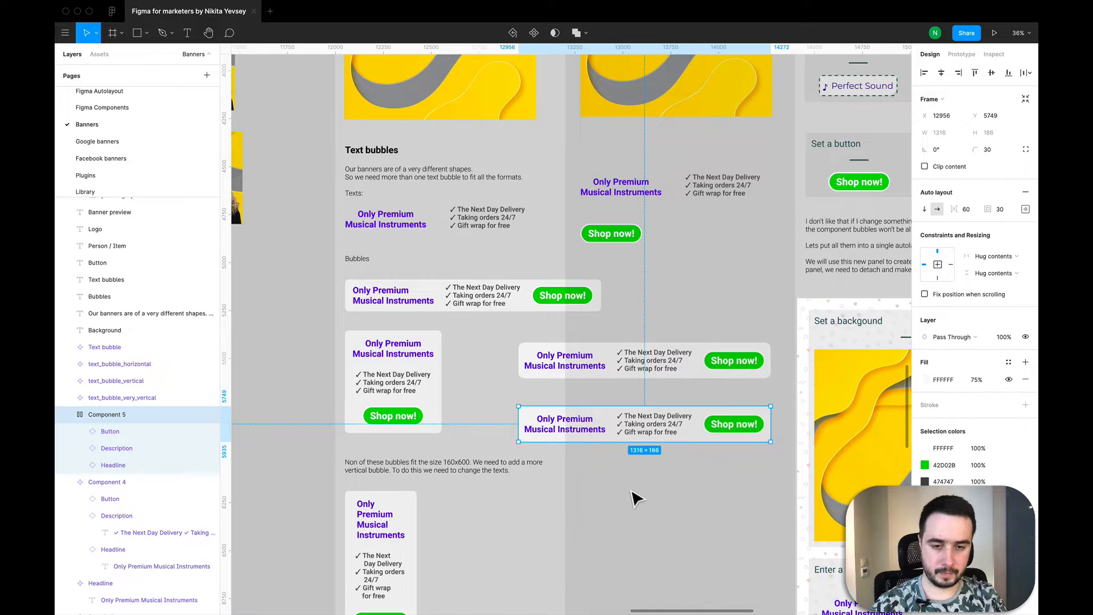
click(926, 209)
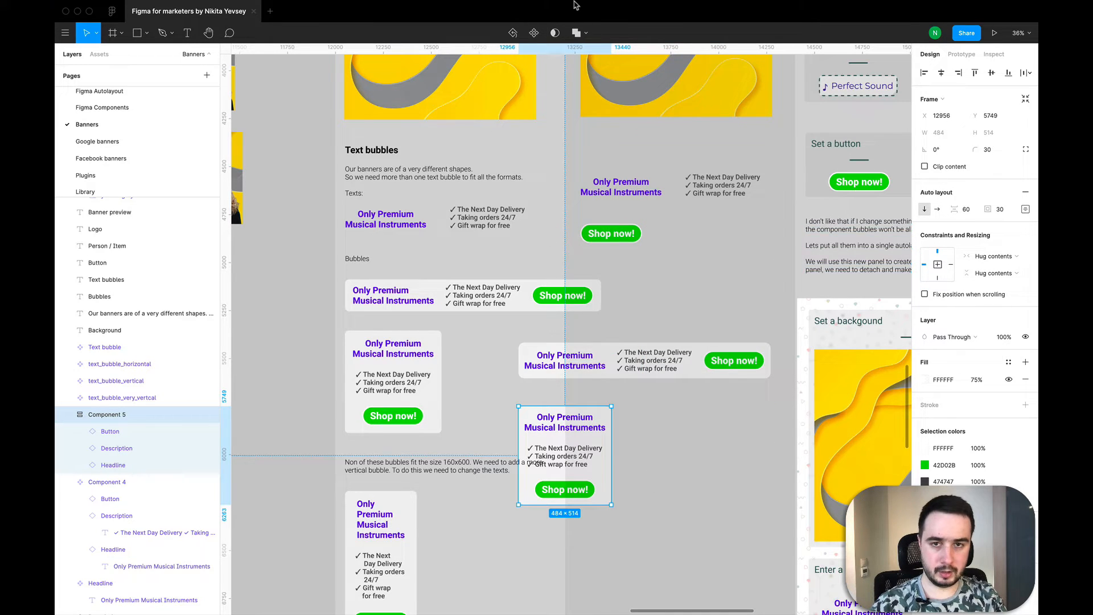
Step: Turn the stacked text bubble into a component and rename it text_bubble_vertical
click(534, 33)
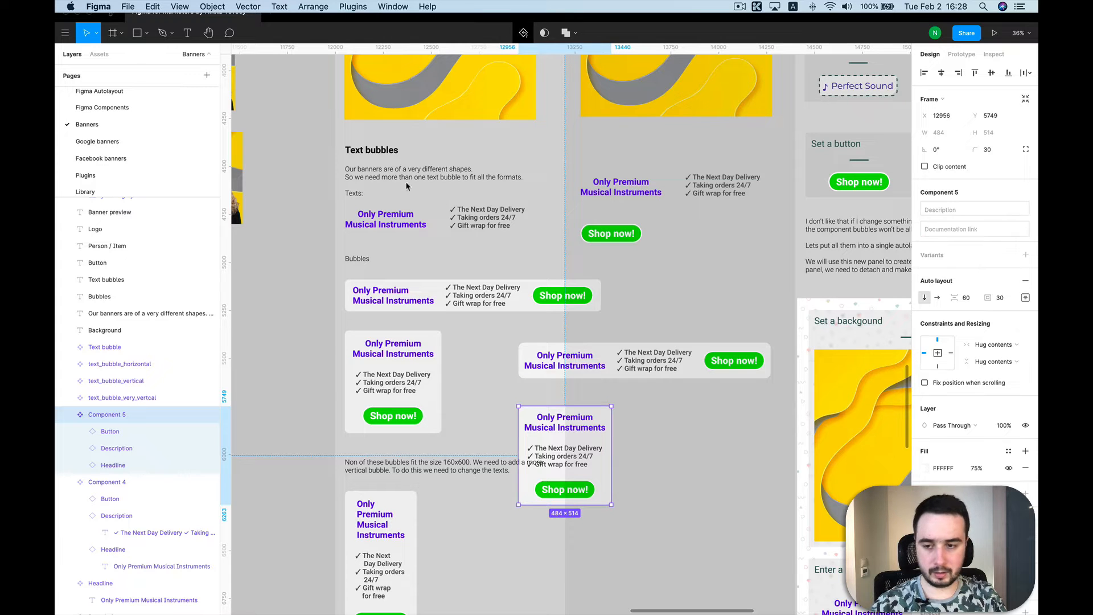
double_click(120, 417)
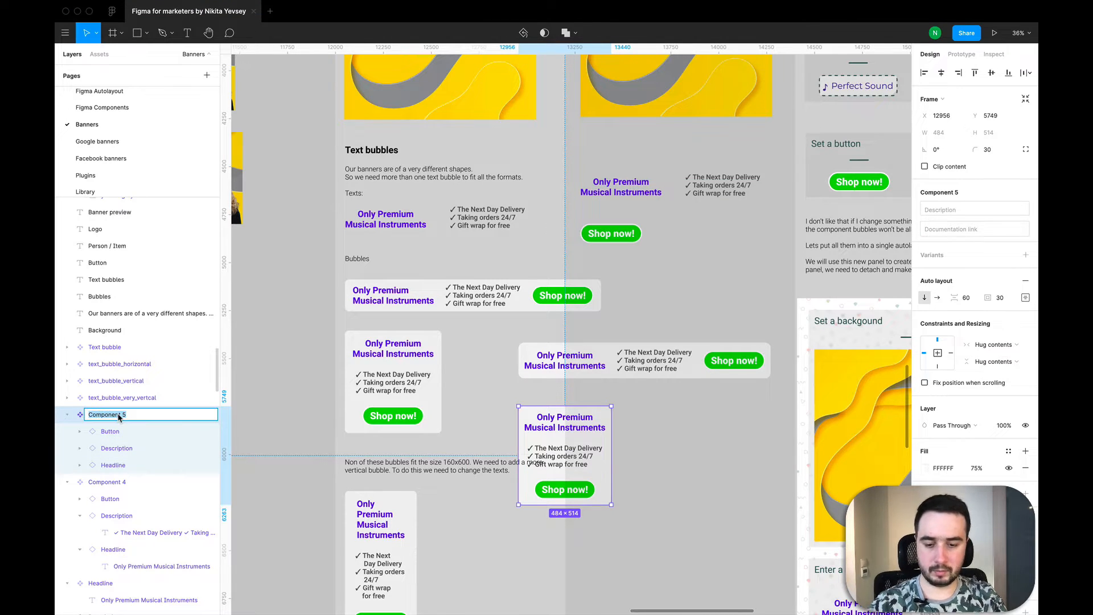
text(text_bubble_vertical)
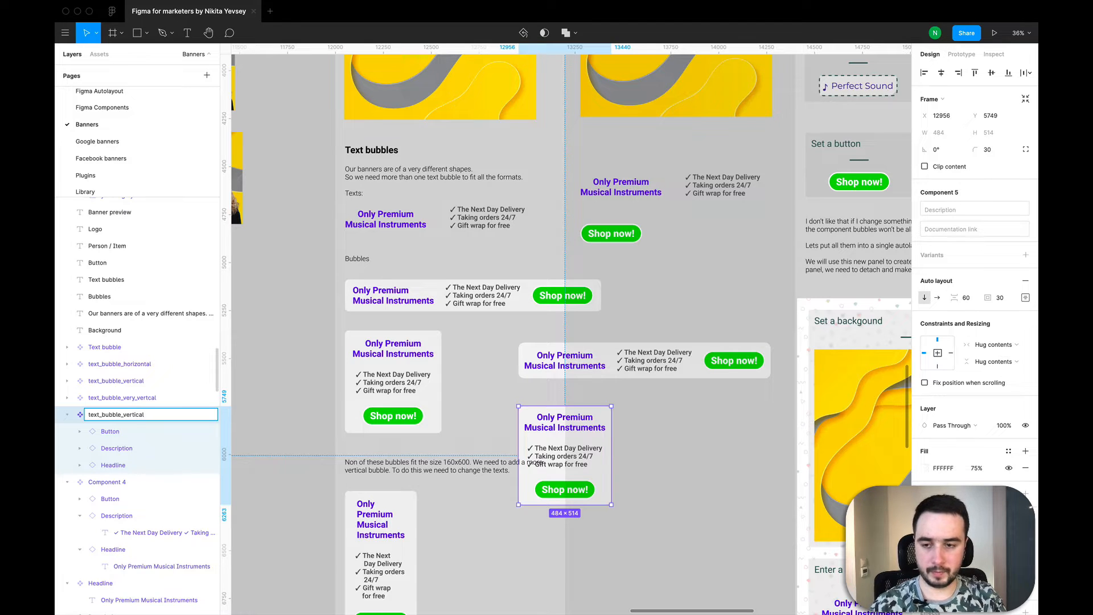
key(Return)
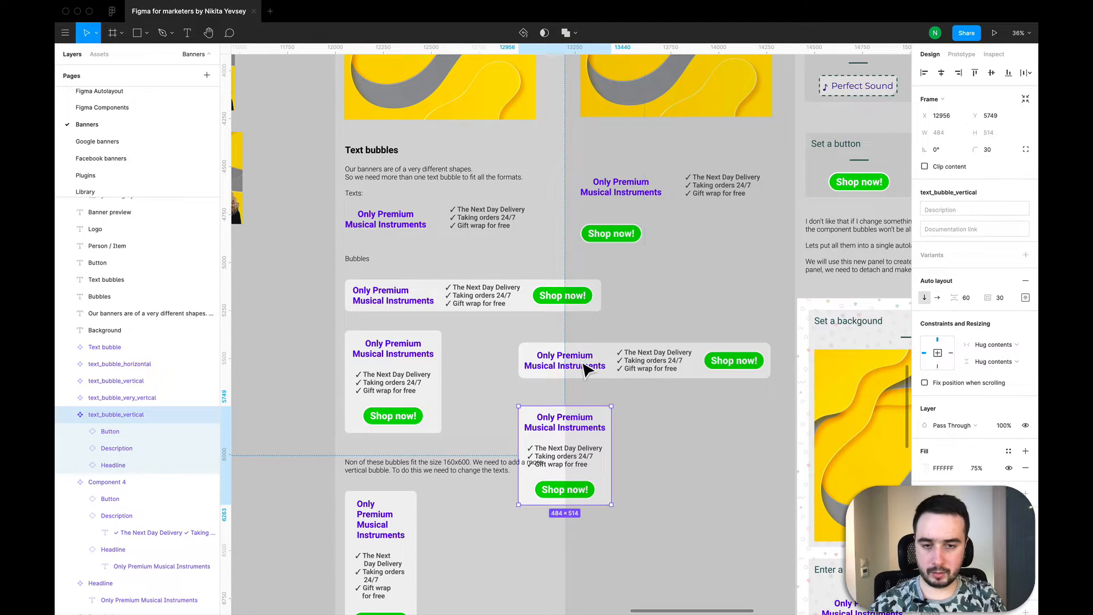
Step: Rename the wide bubble component text_bubble_horizontal and move the vertical bubble to about X 13387, Y 5760
click(588, 369)
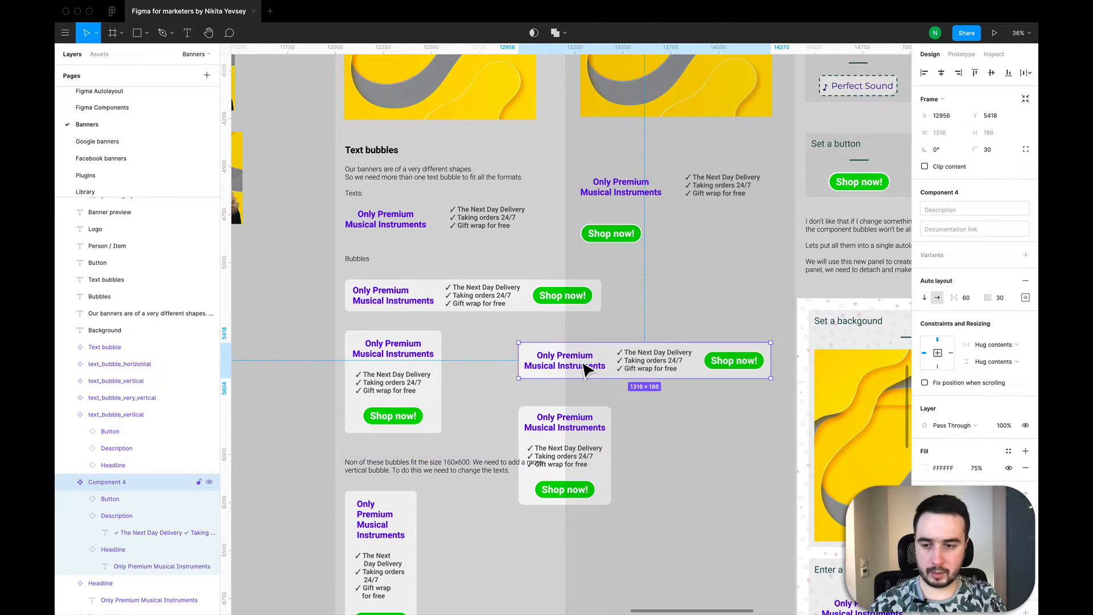
double_click(107, 482)
text(text_bubble_horizontal)
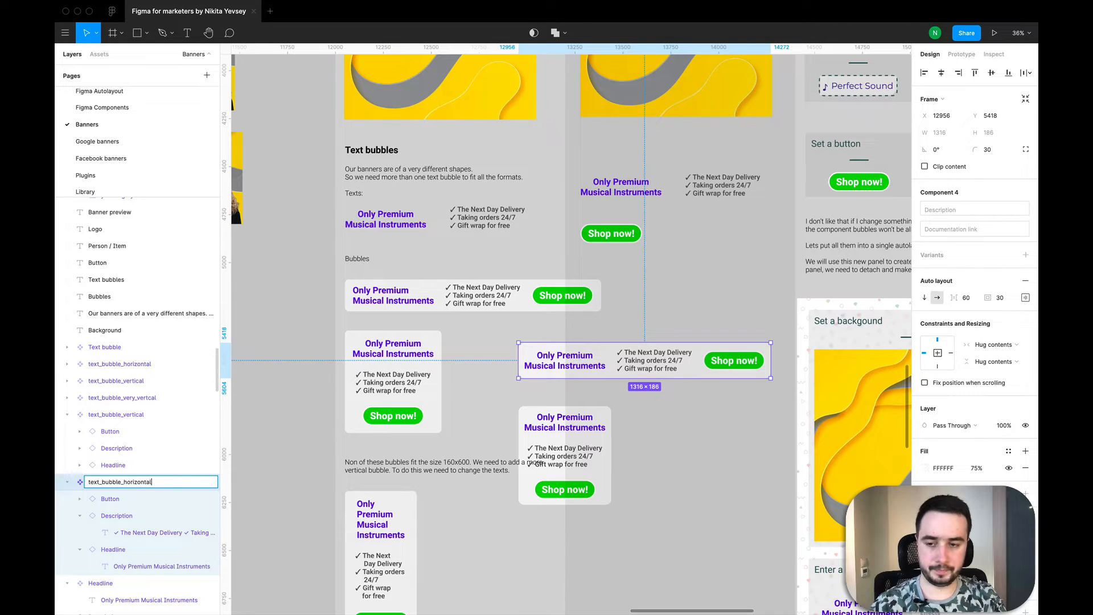
key(Return)
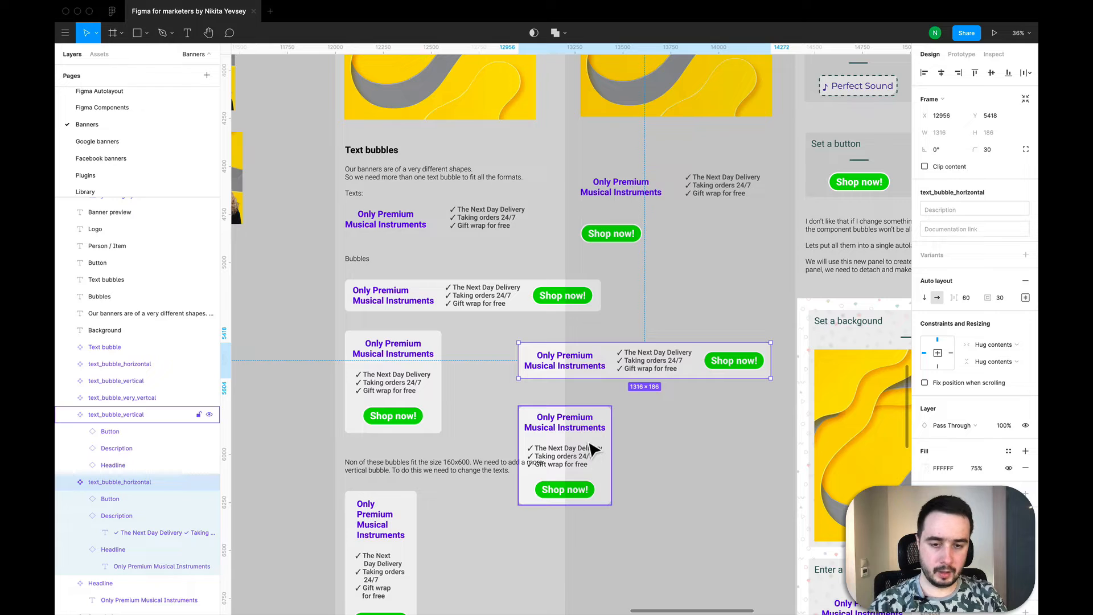
drag(605, 426, 686, 426)
Step: Paste an instance of text_bubble_vertical into the new 600×600 banner frame that holds only the background
scroll(687, 425, up, 3)
scroll(686, 426, right, 2)
scroll(689, 430, up, 1)
scroll(689, 430, right, 1)
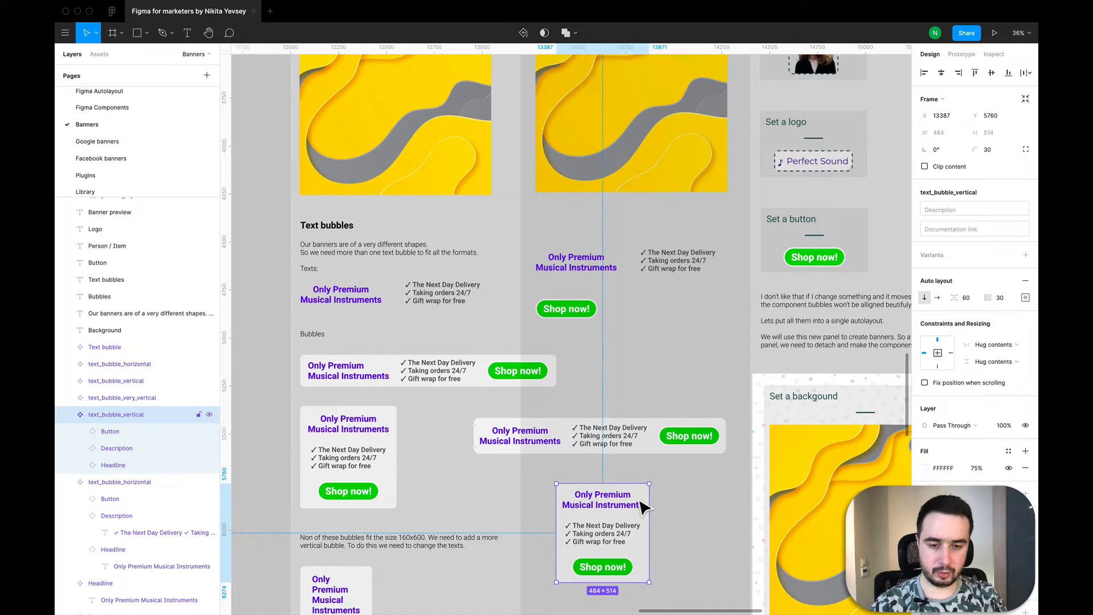
scroll(660, 281, up, 10)
scroll(661, 282, left, 1)
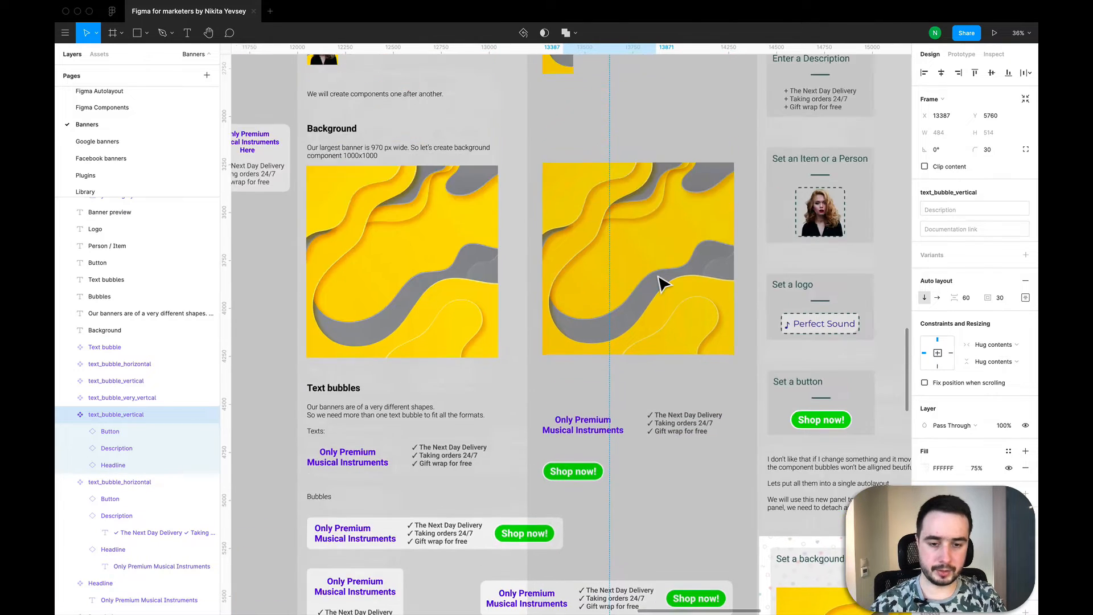
scroll(661, 282, up, 7)
scroll(660, 282, left, 1)
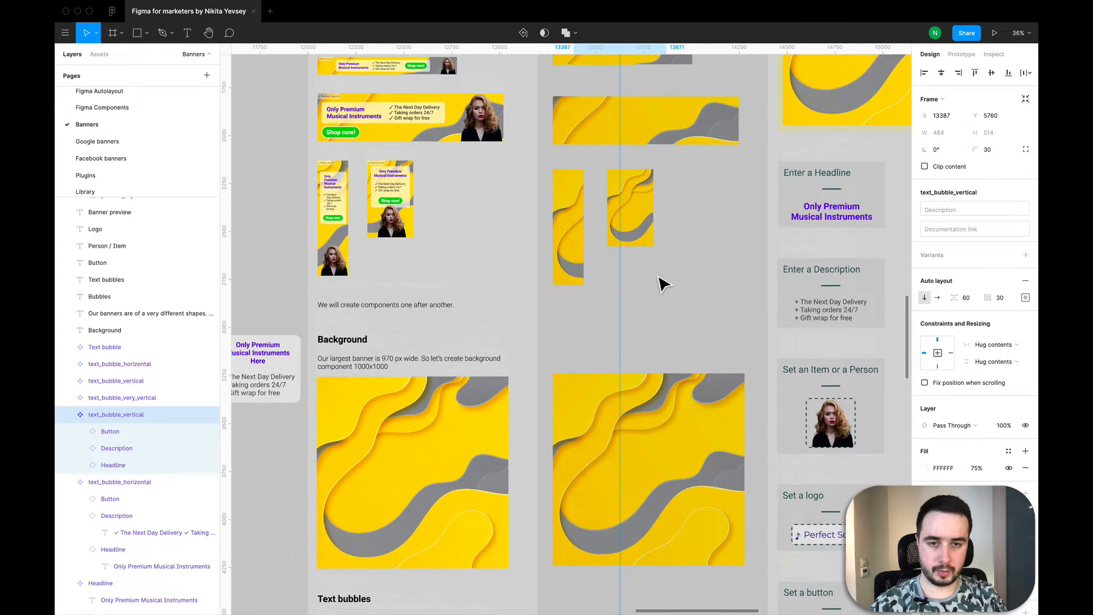
scroll(661, 283, up, 4)
scroll(660, 283, right, 1)
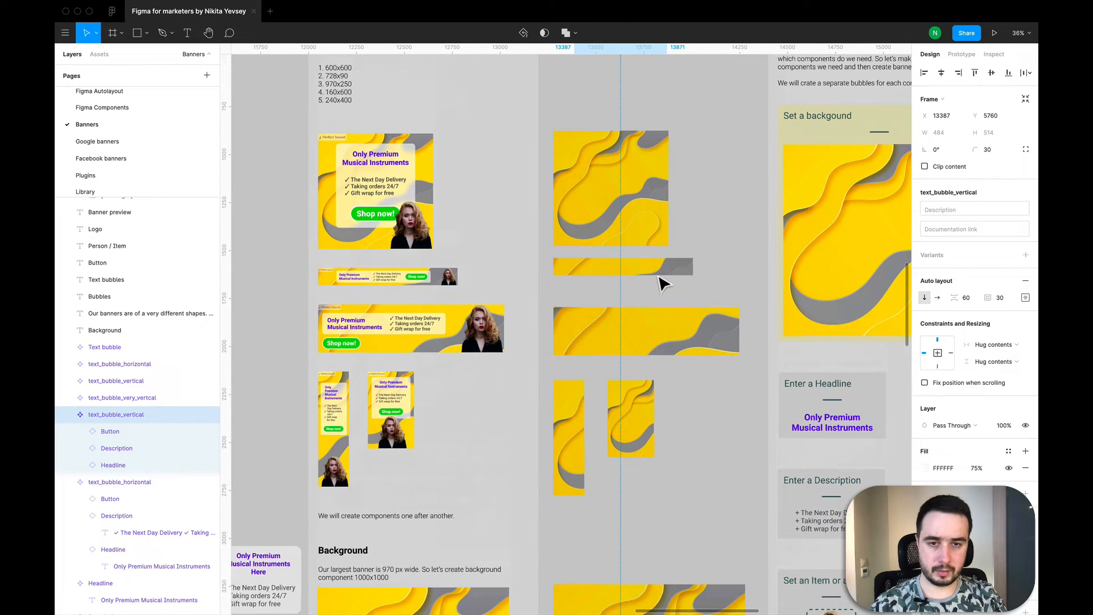
click(598, 181)
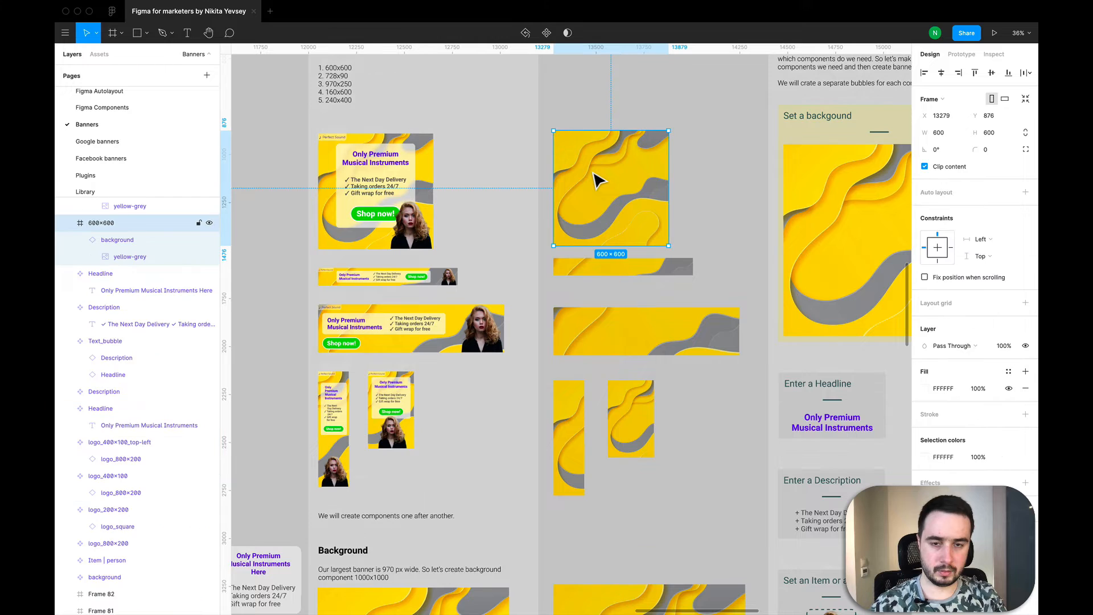
key(ctrl+v)
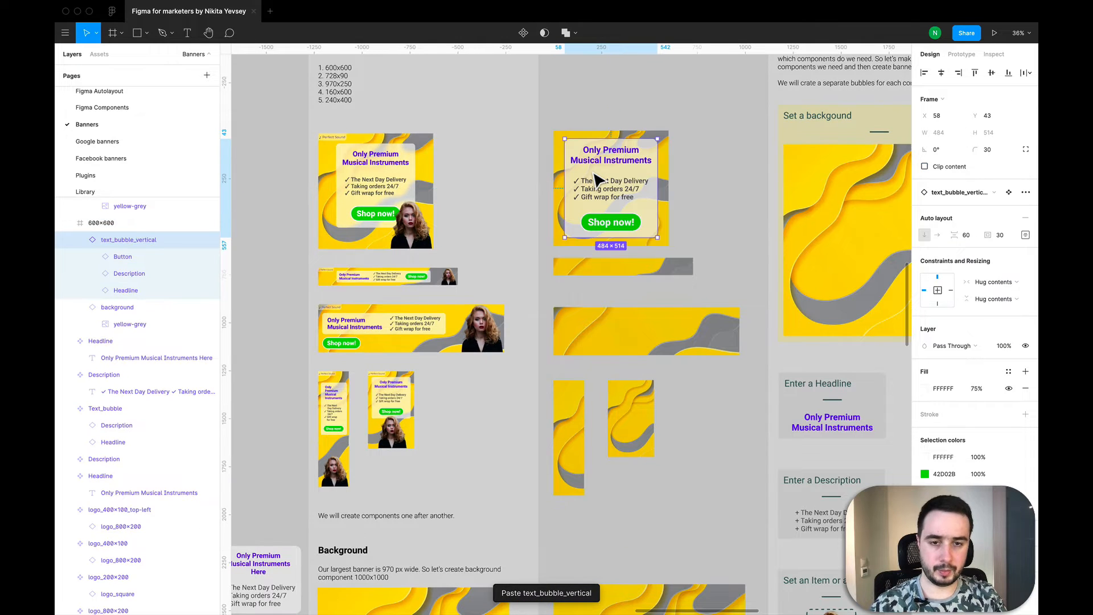
Step: Scale the text bubble in the 600×600 banner proportionally to about 333 × 353, keeping it centred horizontally
scroll(598, 181, up, 4)
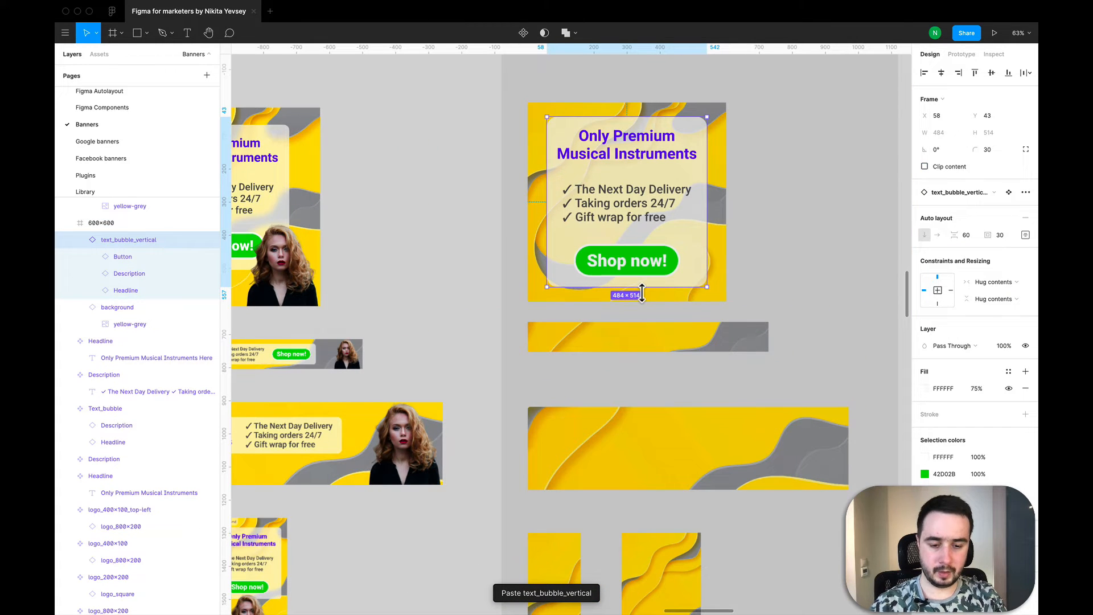
key(k)
drag(642, 288, 636, 242)
Step: Add another text_bubble_vertical instance, scaled to about 189 × 200, to the 240×400 banner at about X 25, Y 31
scroll(643, 153, down, 3)
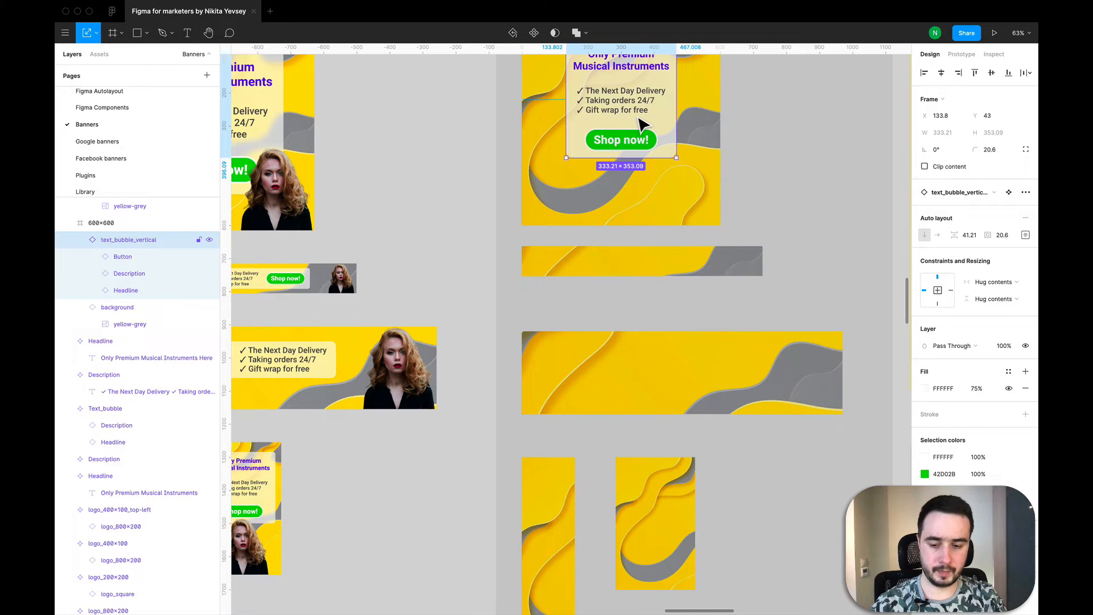
key(super+v)
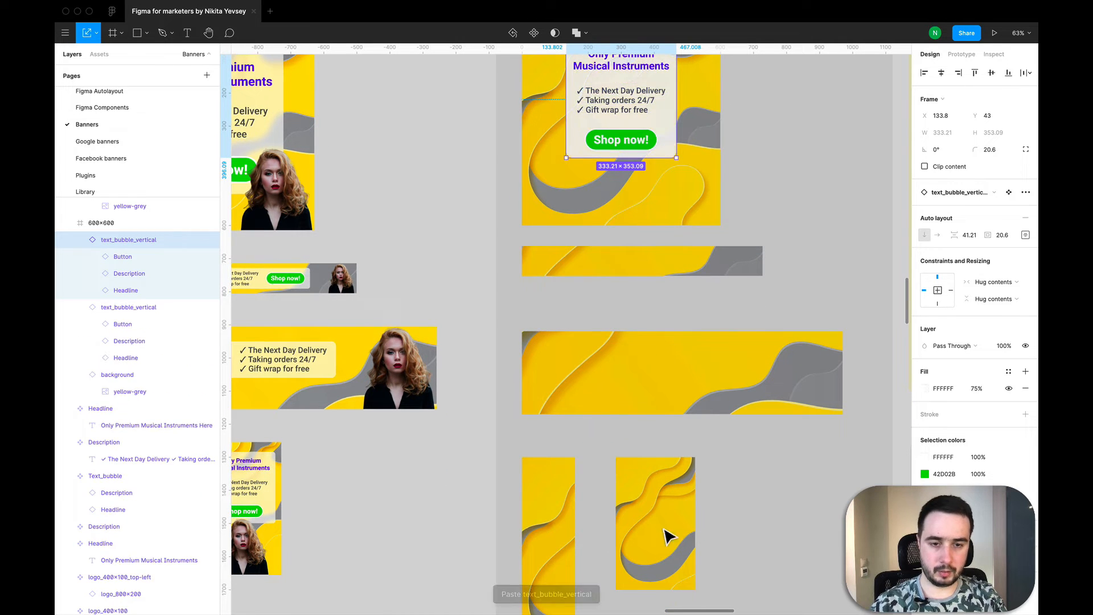
drag(663, 529, 686, 521)
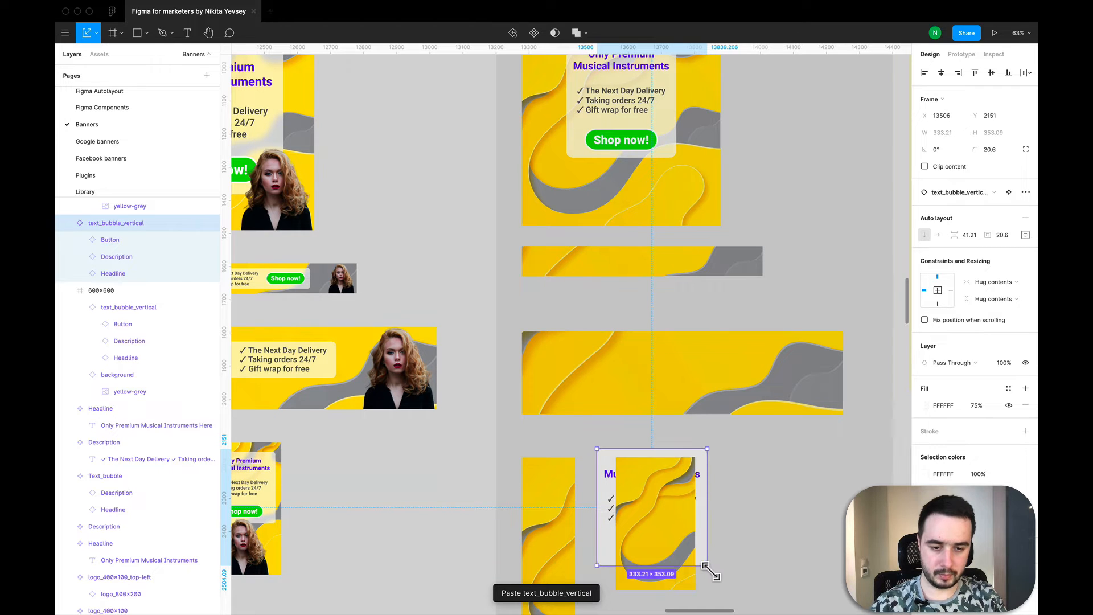
drag(670, 534, 656, 518)
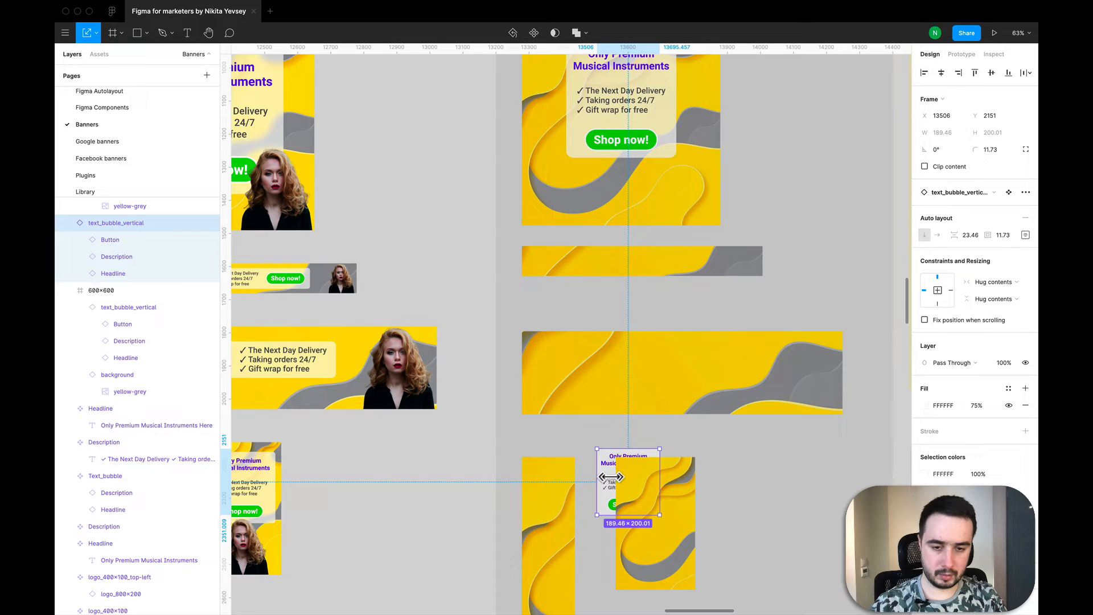
mouse_move(636, 503)
mouse_down()
mouse_move(654, 511)
mouse_move(642, 500)
mouse_up()
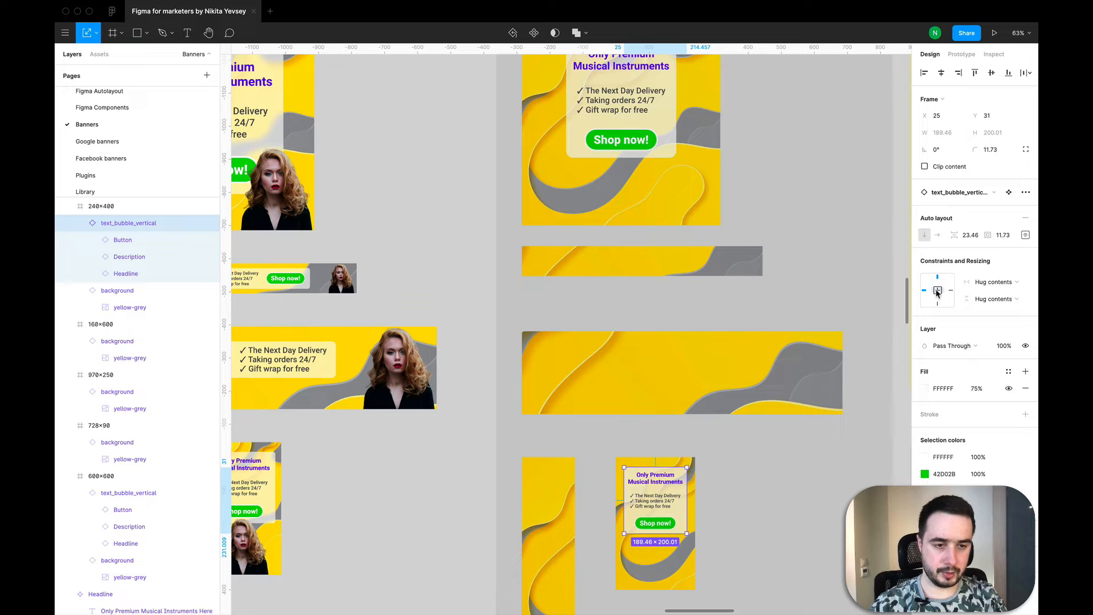
Step: Set the horizontal constraint of the text bubble in the 600×600 banner to center
click(654, 112)
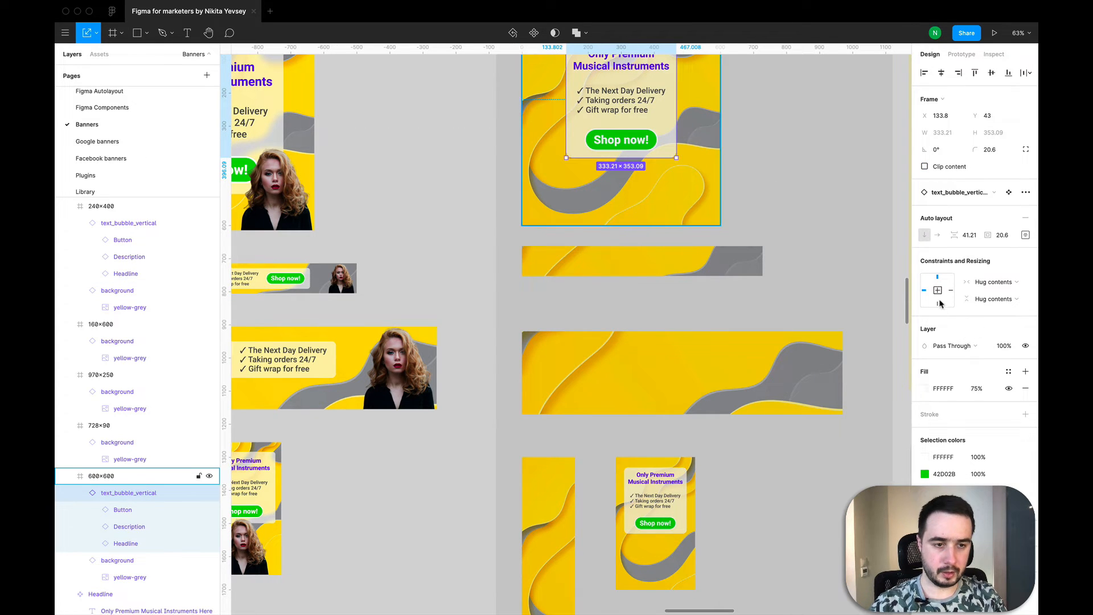
click(939, 291)
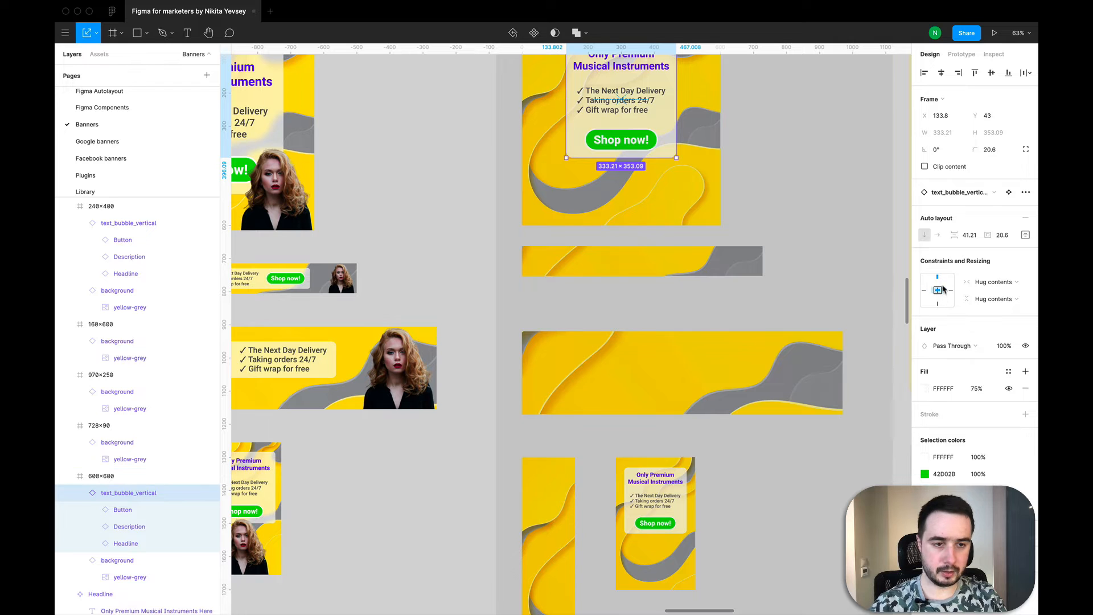
Step: Paste an instance of text_bubble_vertical into the 160×600 banner frame
scroll(690, 214, down, 3)
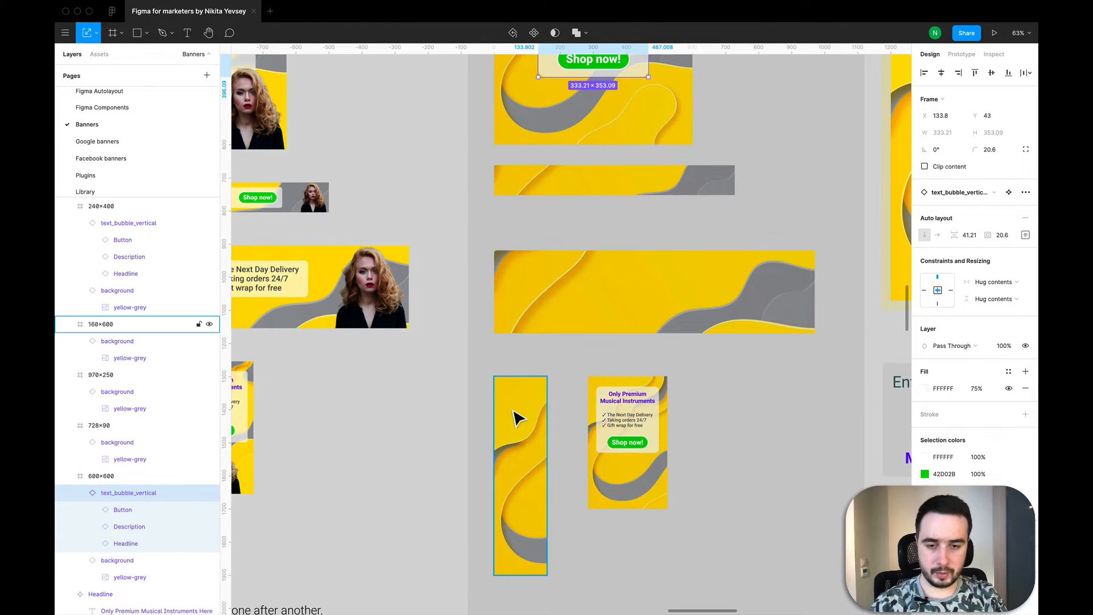
click(517, 418)
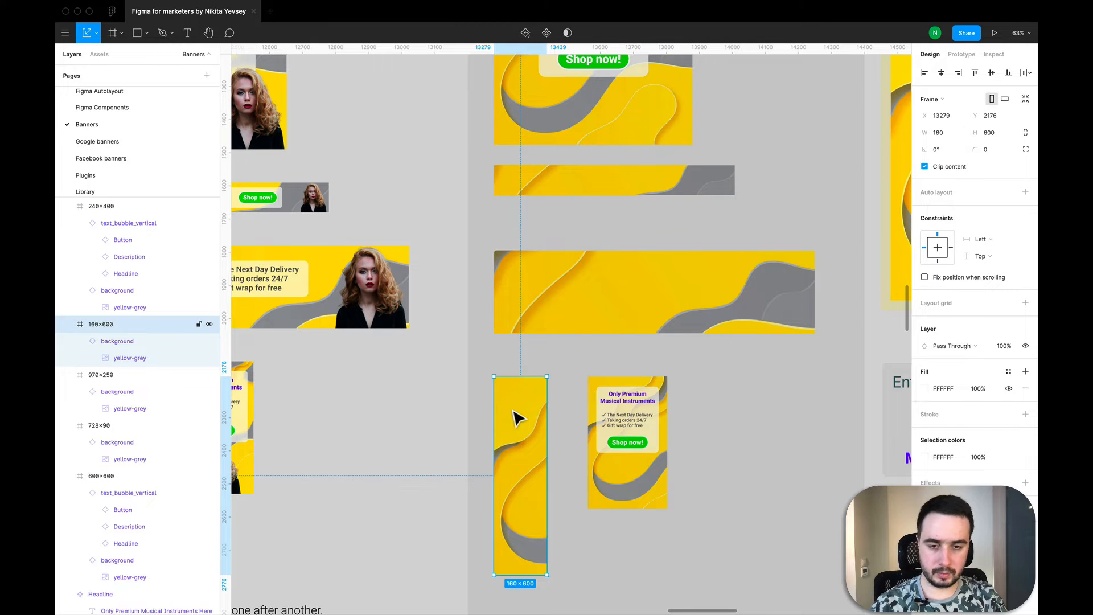
key(super+v)
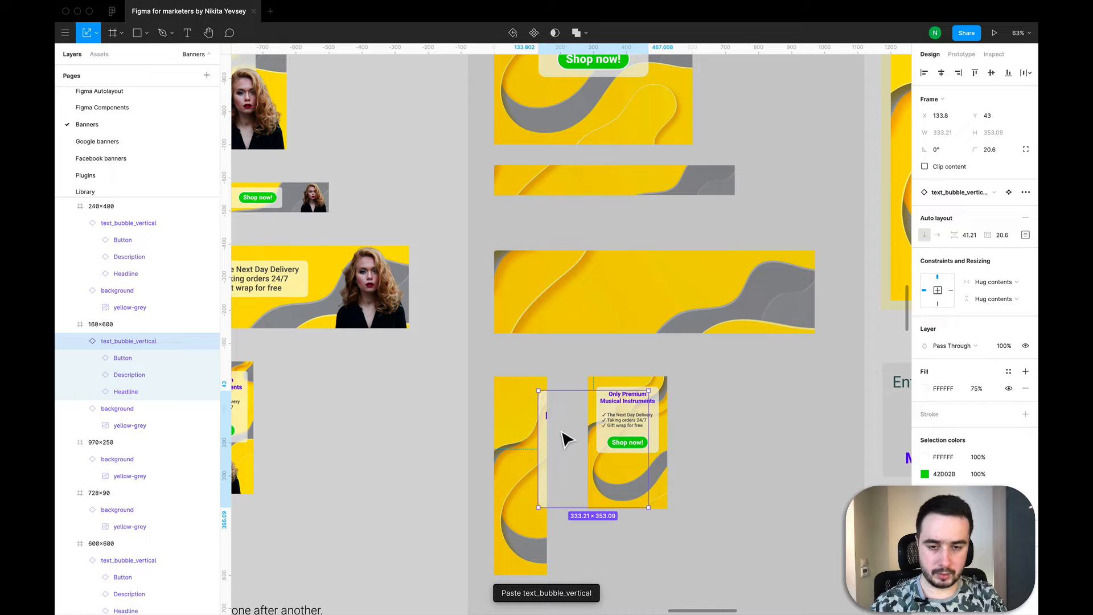
Step: Scale the text bubble in the 160×600 banner proportionally to about 156 × 166 and place it at X 2, Y 30
drag(565, 438, 532, 434)
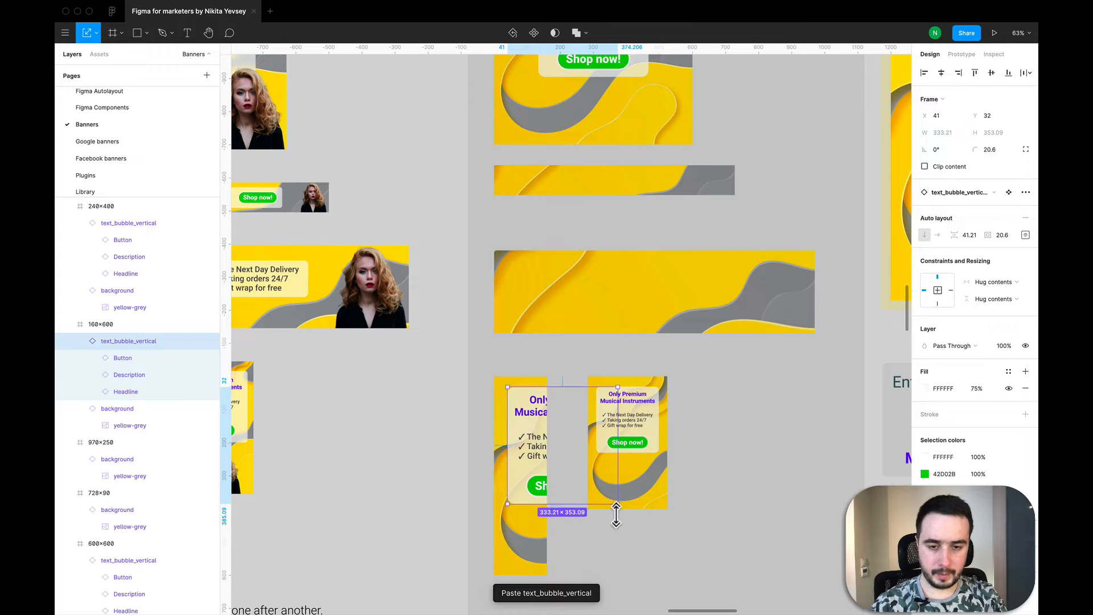
drag(616, 514, 526, 426)
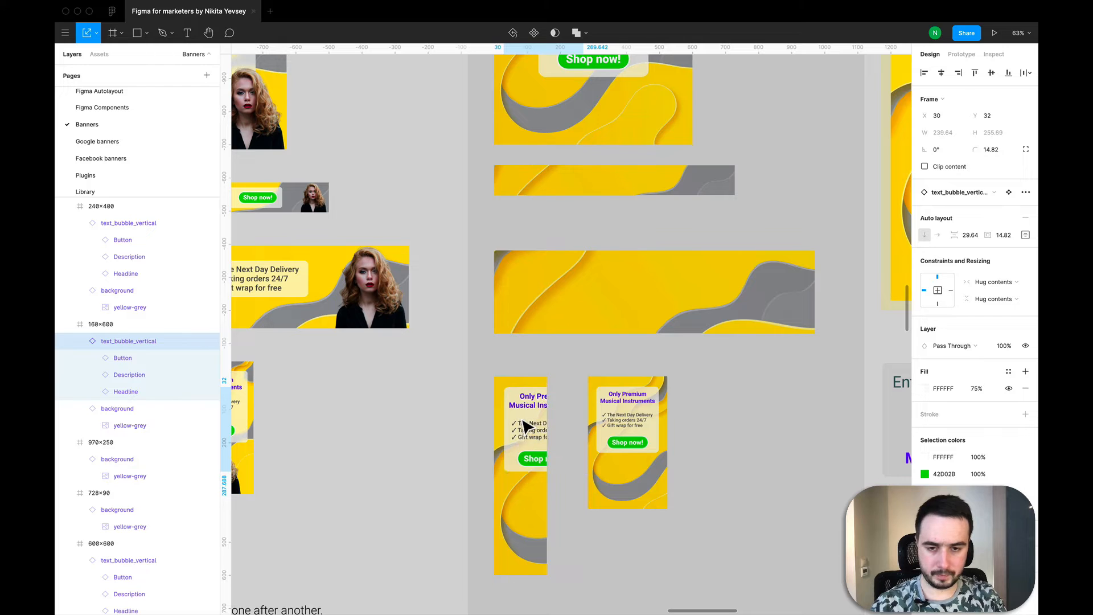
key(shift+Left)
key(shift+Left)
key(shift+Left)
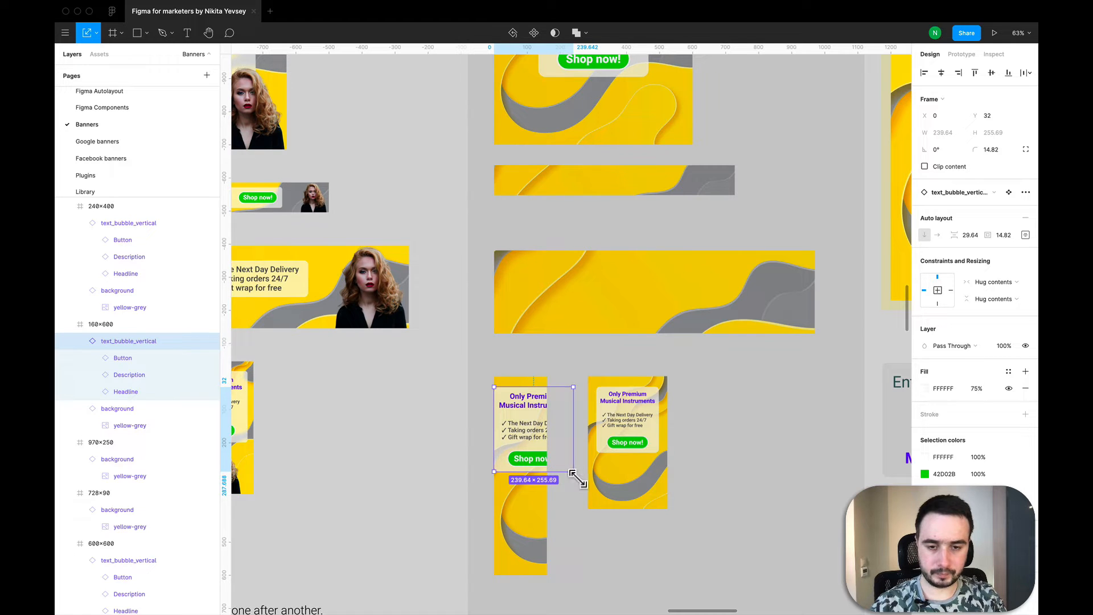
drag(578, 478, 585, 453)
scroll(540, 445, up, 10)
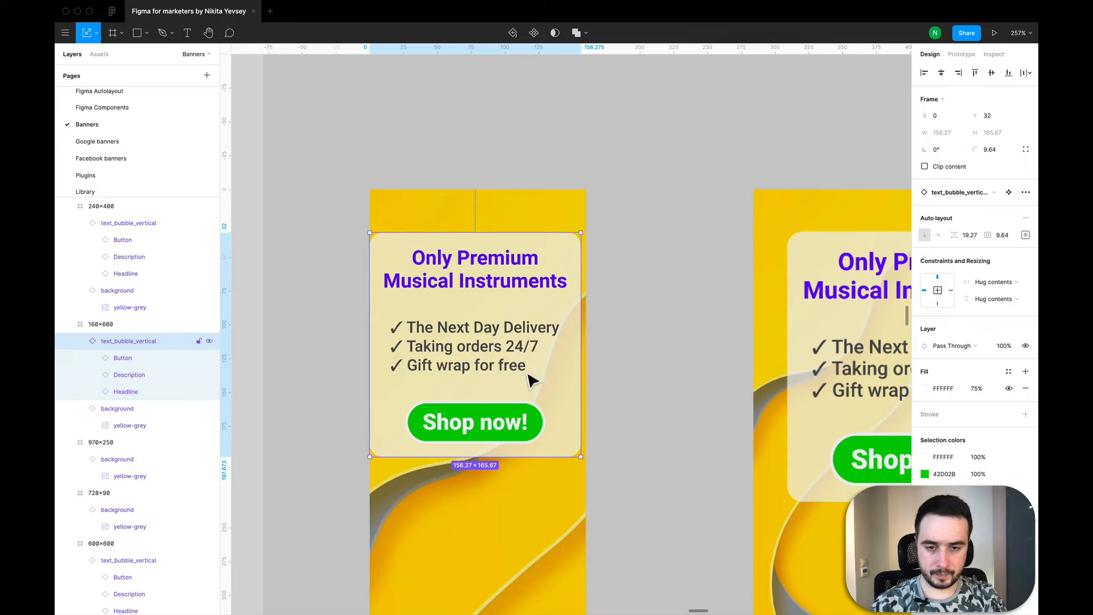
drag(522, 373, 525, 370)
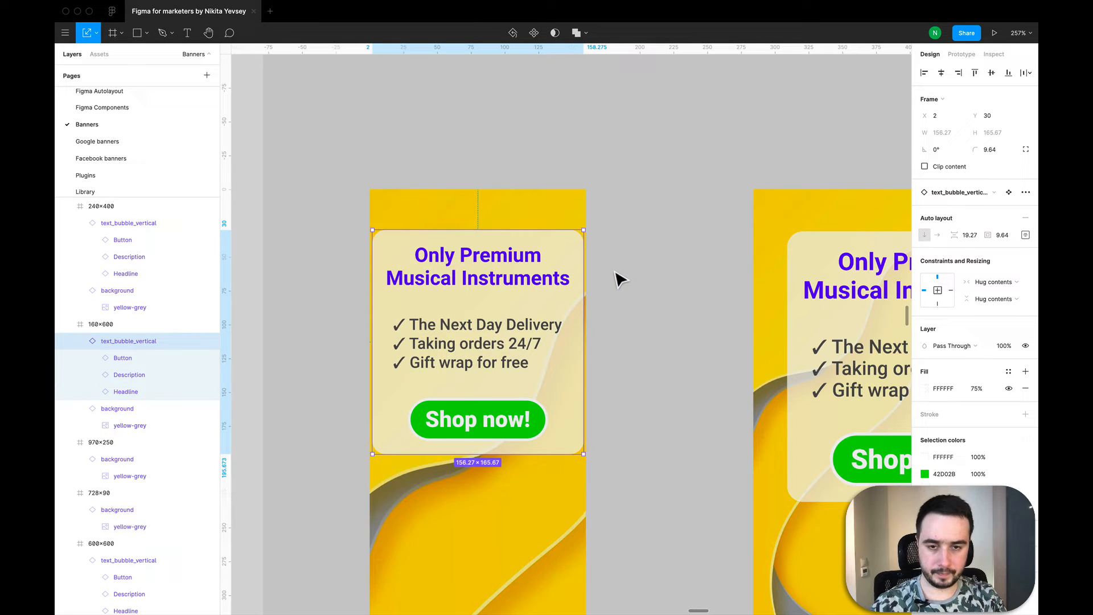
click(619, 279)
scroll(619, 279, down, 5)
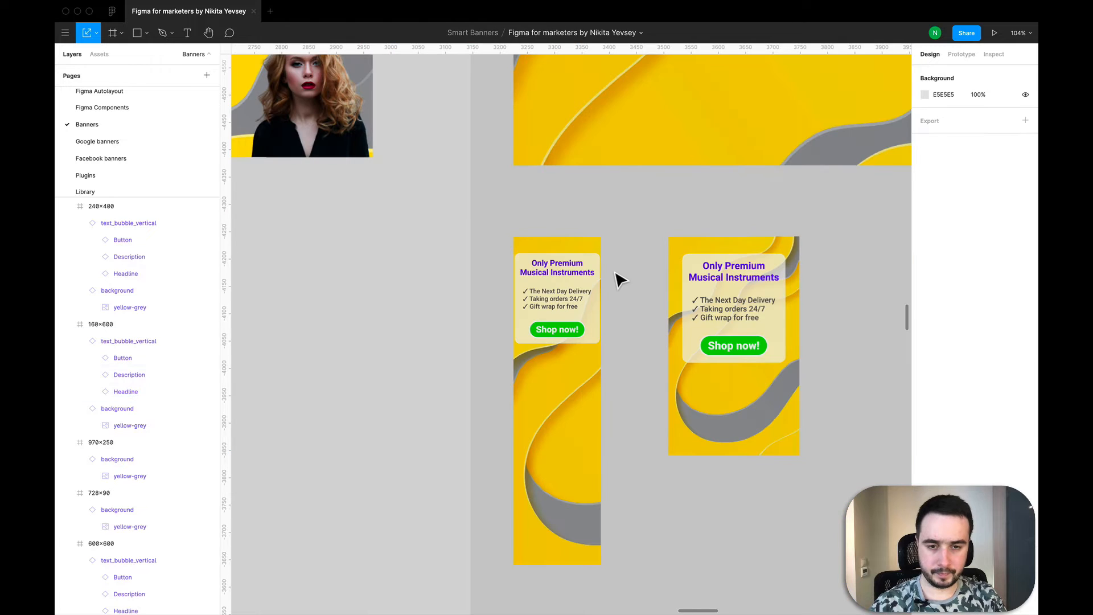
Step: Copy the text_bubble_horizontal component and paste an instance of it into the 970×250 banner frame
scroll(619, 280, down, 5)
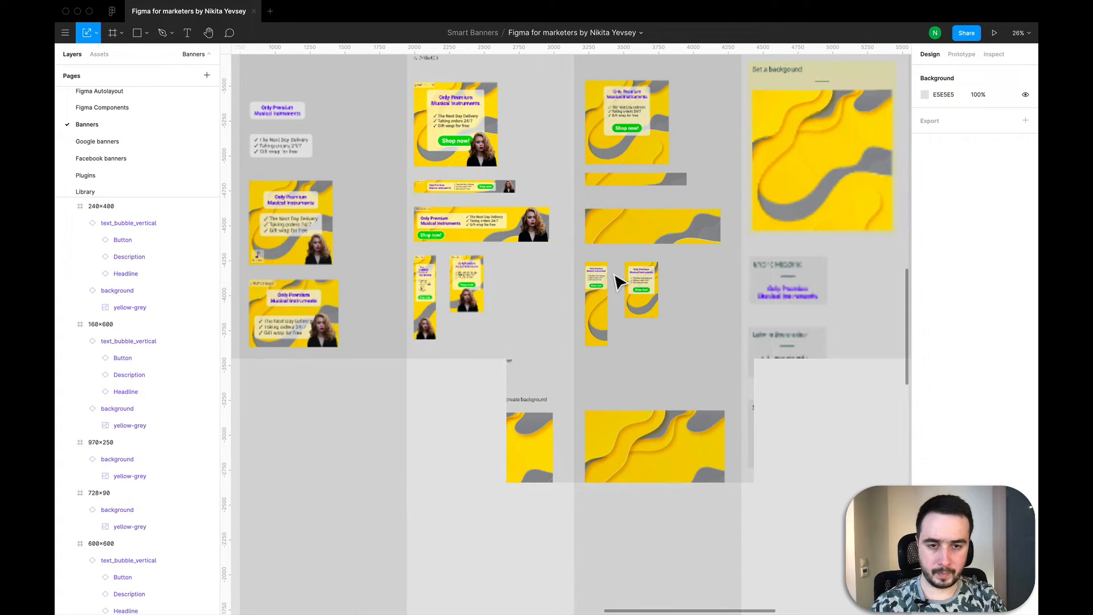
scroll(619, 280, down, 2)
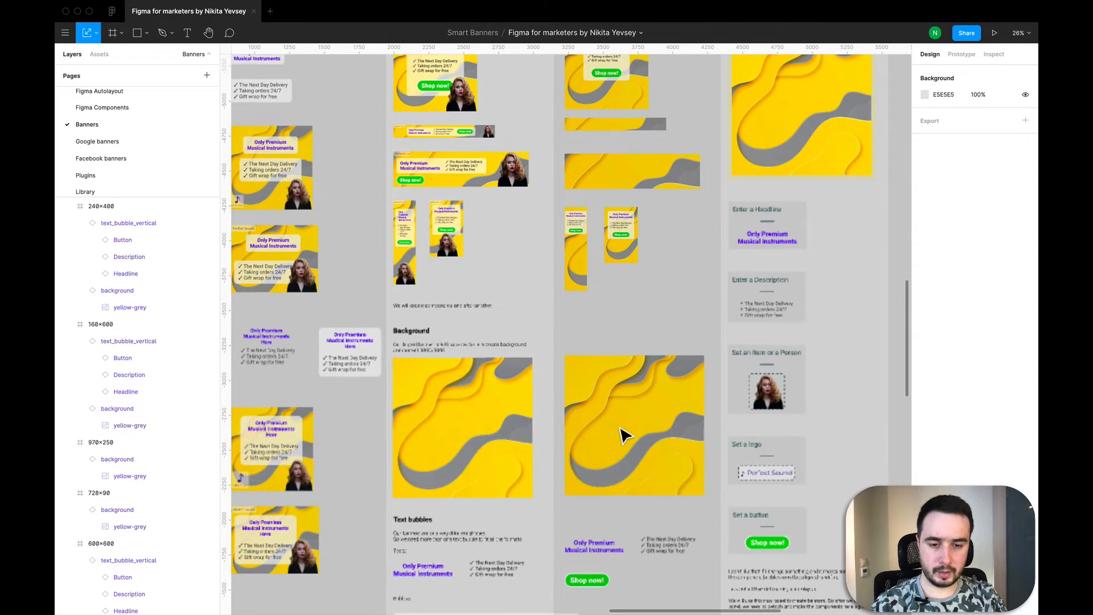
scroll(627, 453, down, 3)
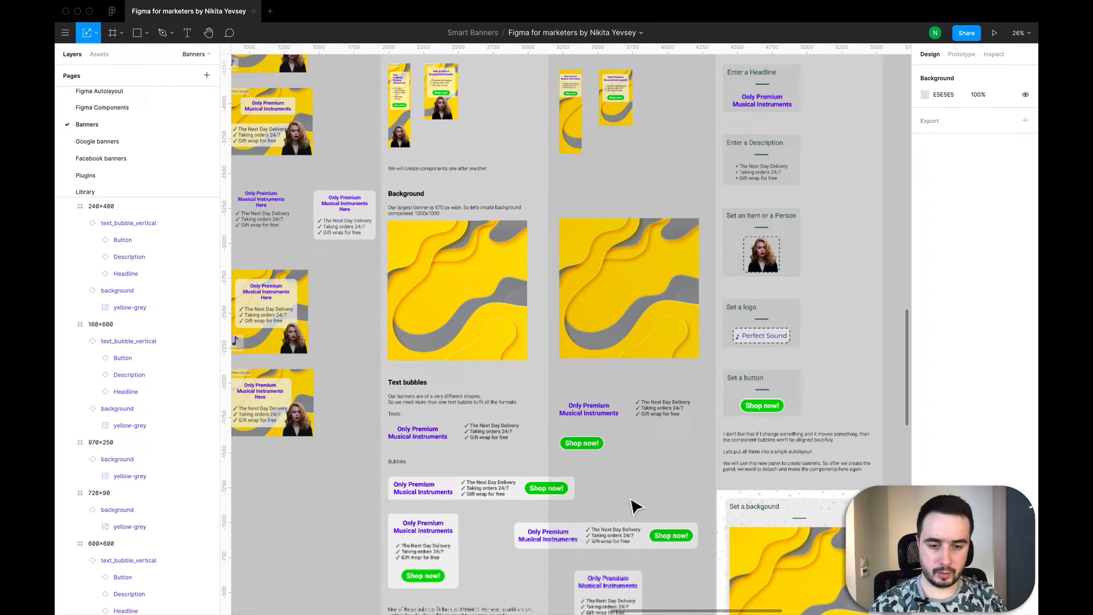
click(638, 545)
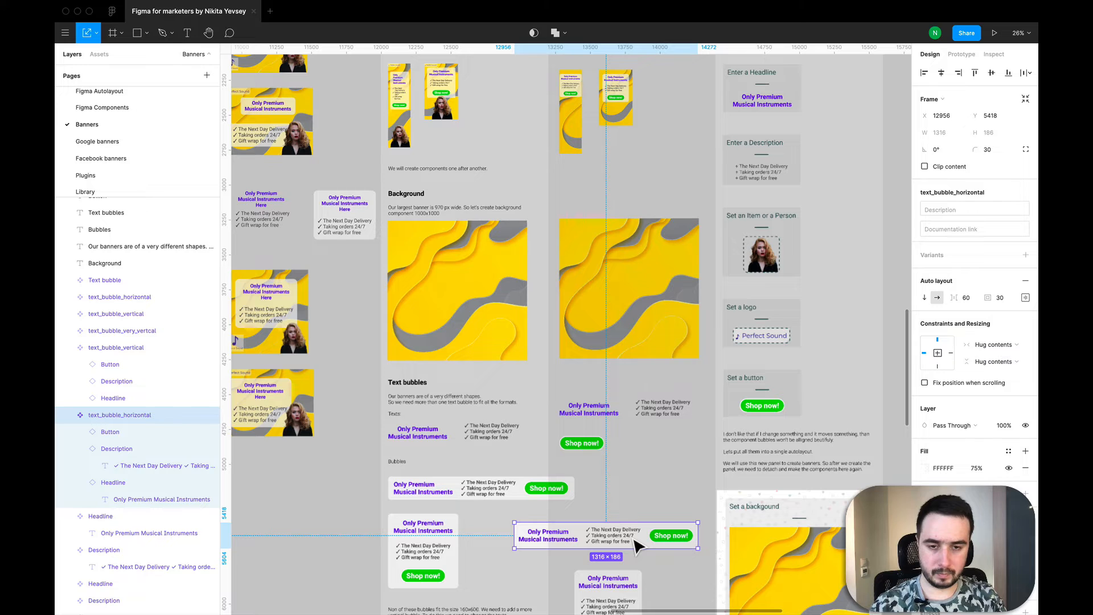
scroll(639, 543, up, 5)
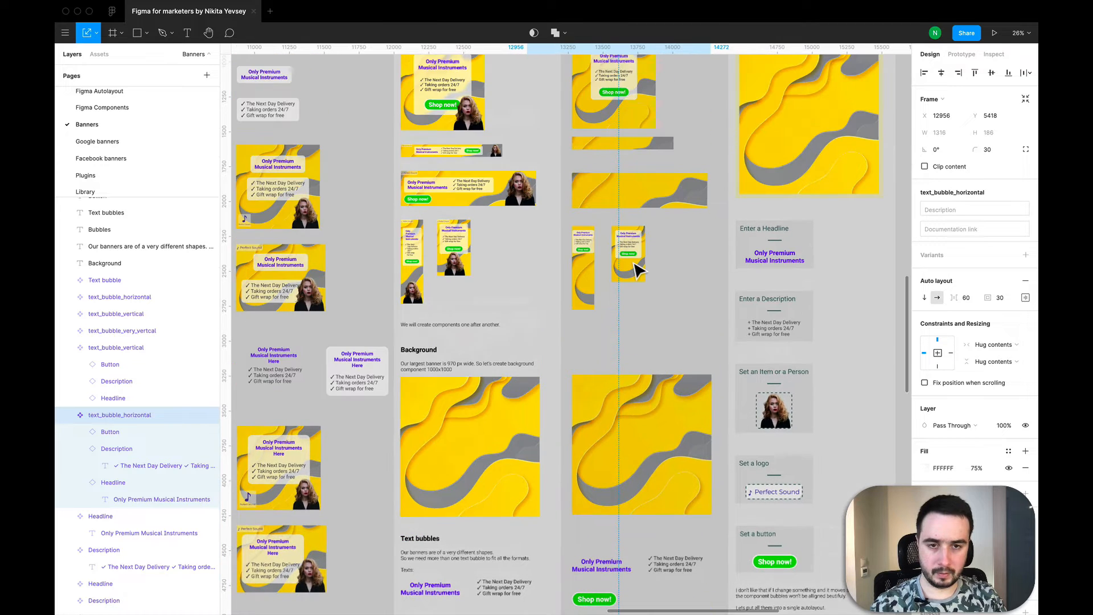
scroll(639, 270, up, 6)
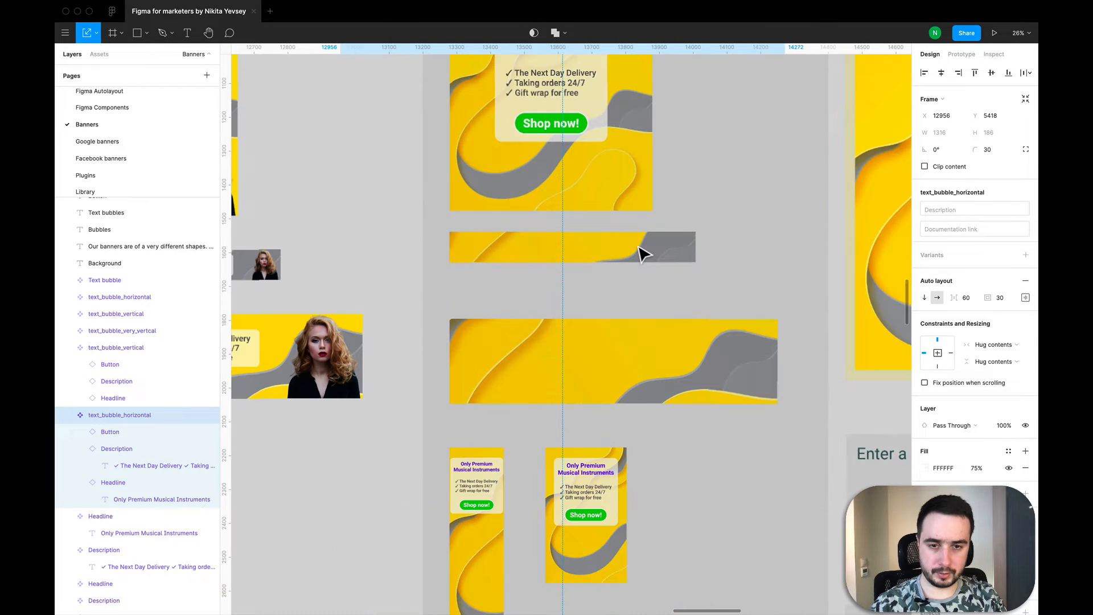
scroll(592, 342, up, 2)
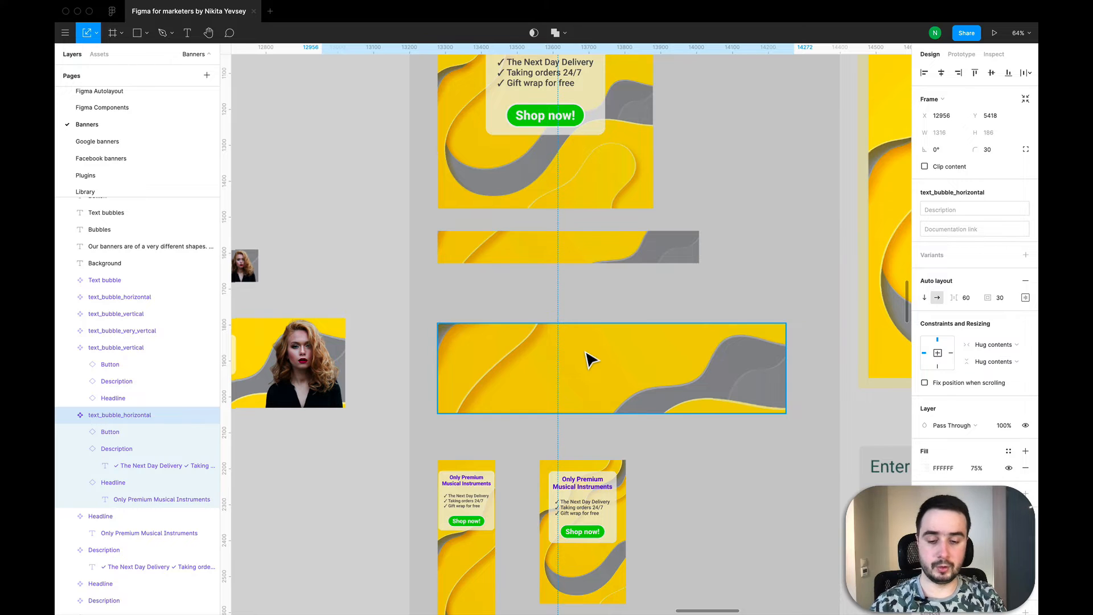
click(592, 360)
key(ctrl+v)
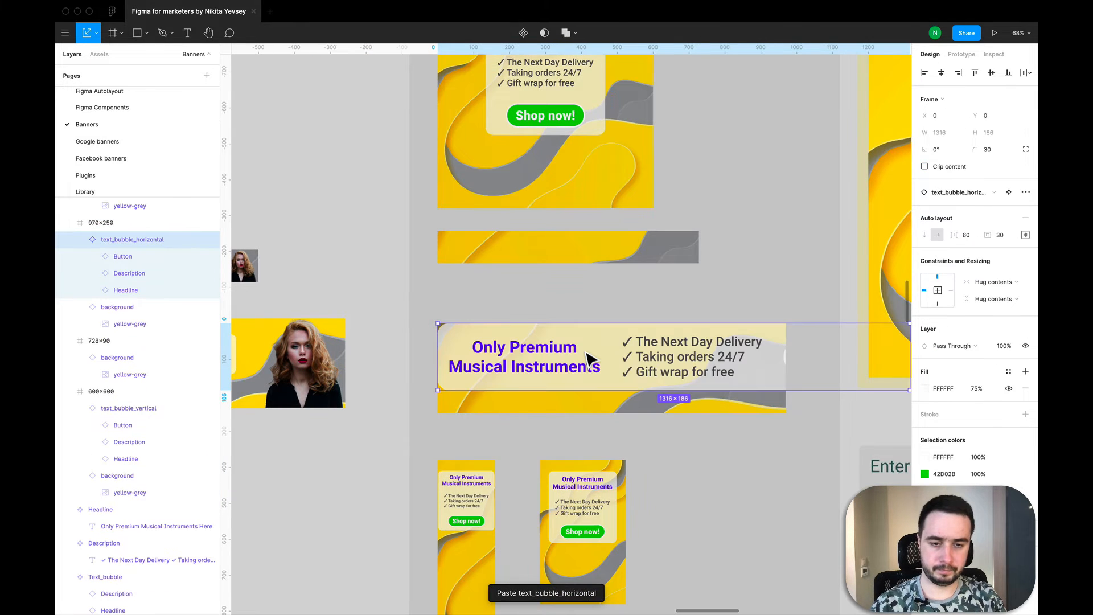
Step: Scale the horizontal text bubble in the 970×250 banner to about 874 × 124 and place it at X 26, Y 63
scroll(589, 359, down, 3)
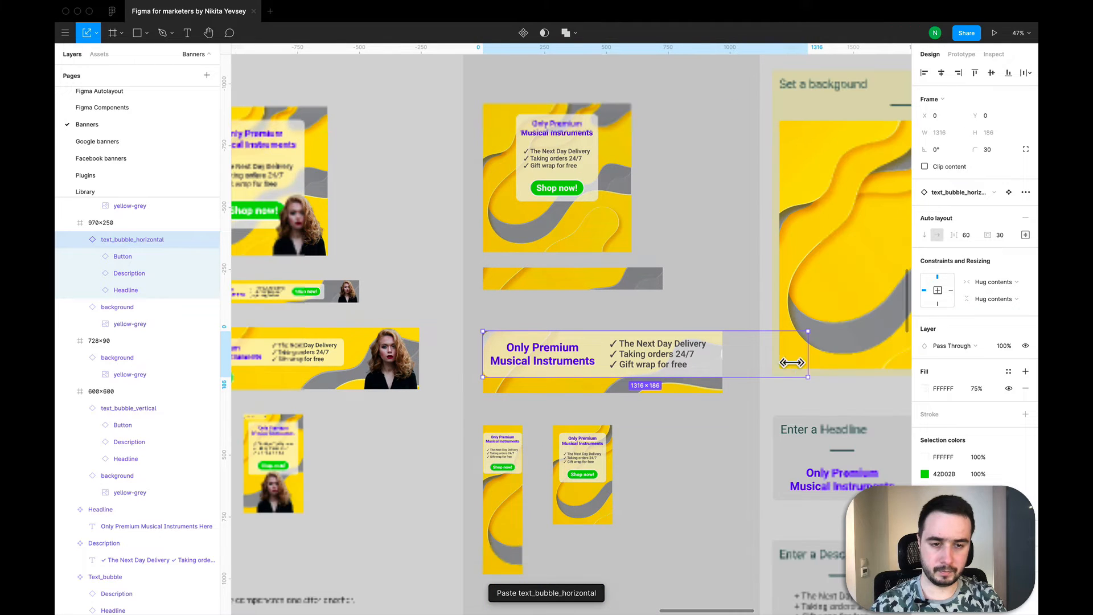
drag(792, 363, 705, 368)
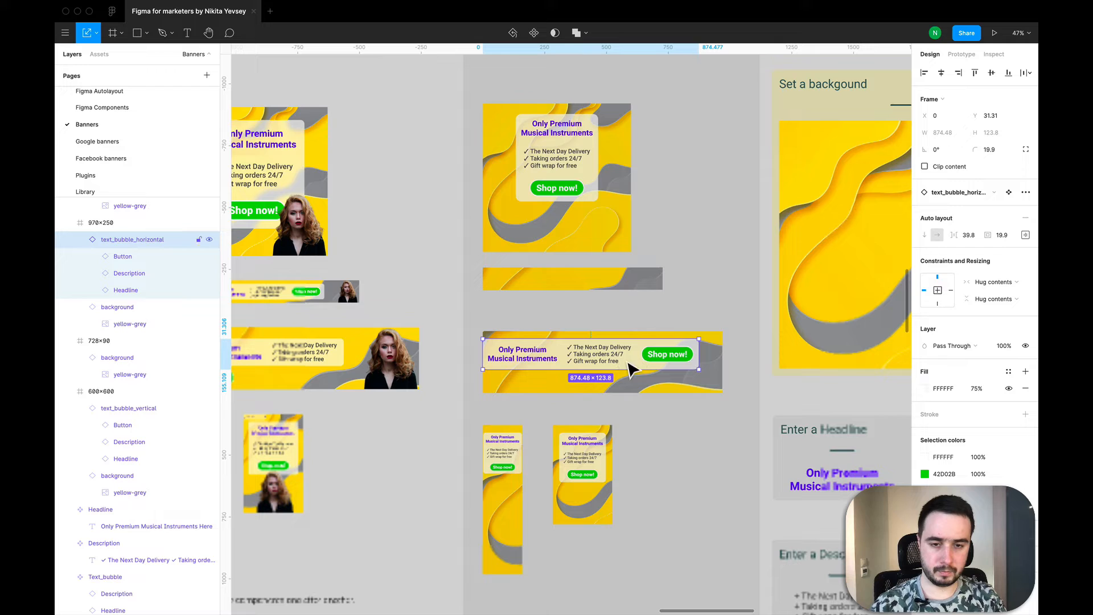
drag(631, 370, 639, 377)
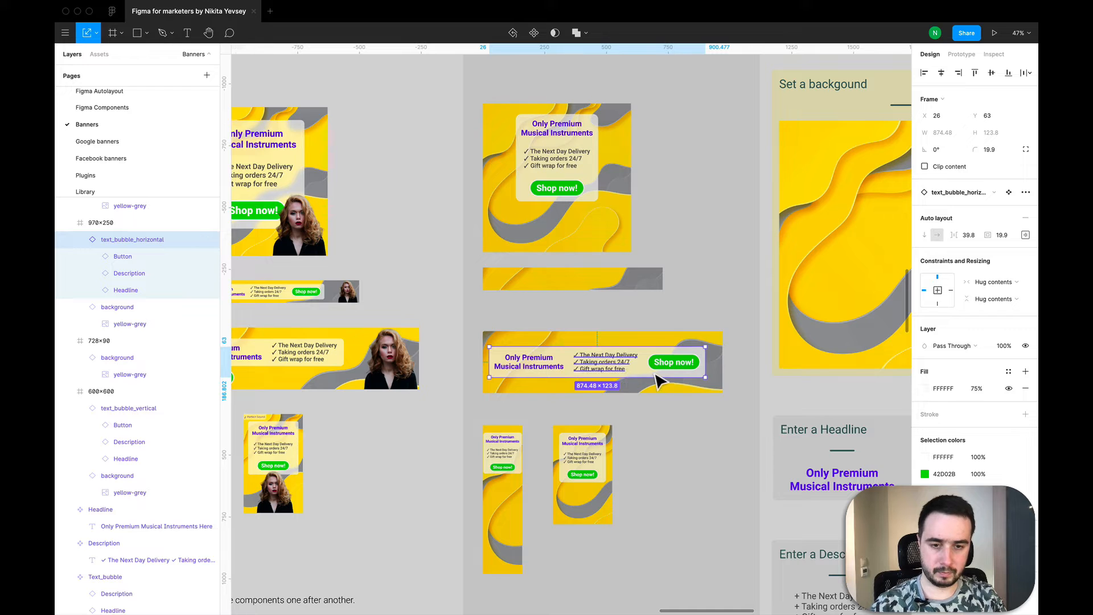
Step: Paste another text_bubble_horizontal instance, place it over the 728×90 banner's background and scale it to about 517 × 75
key(super+v)
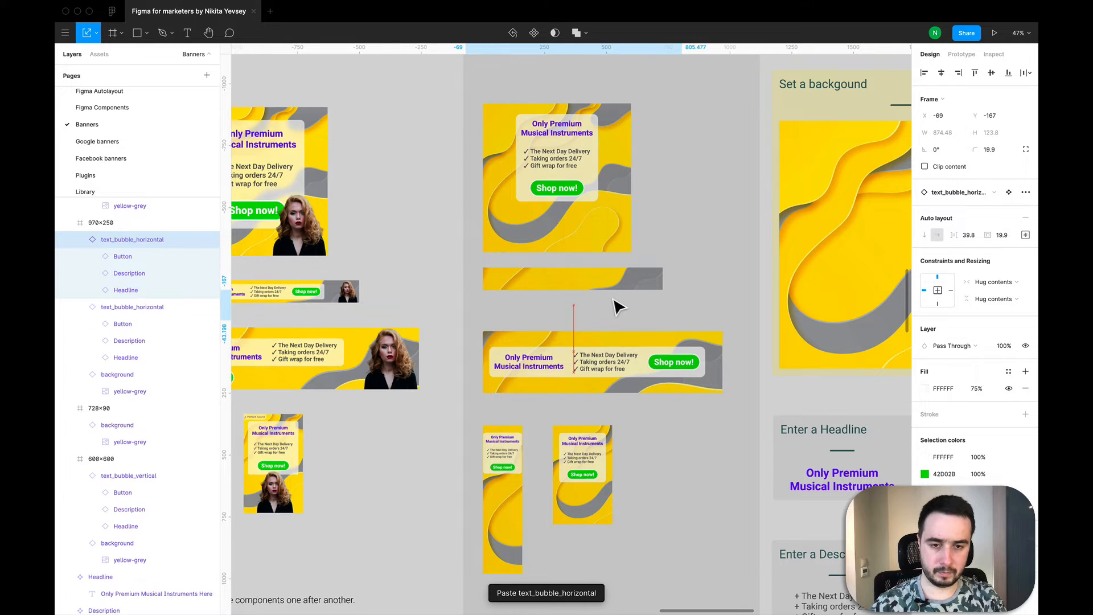
drag(614, 302, 627, 288)
scroll(626, 288, up, 5)
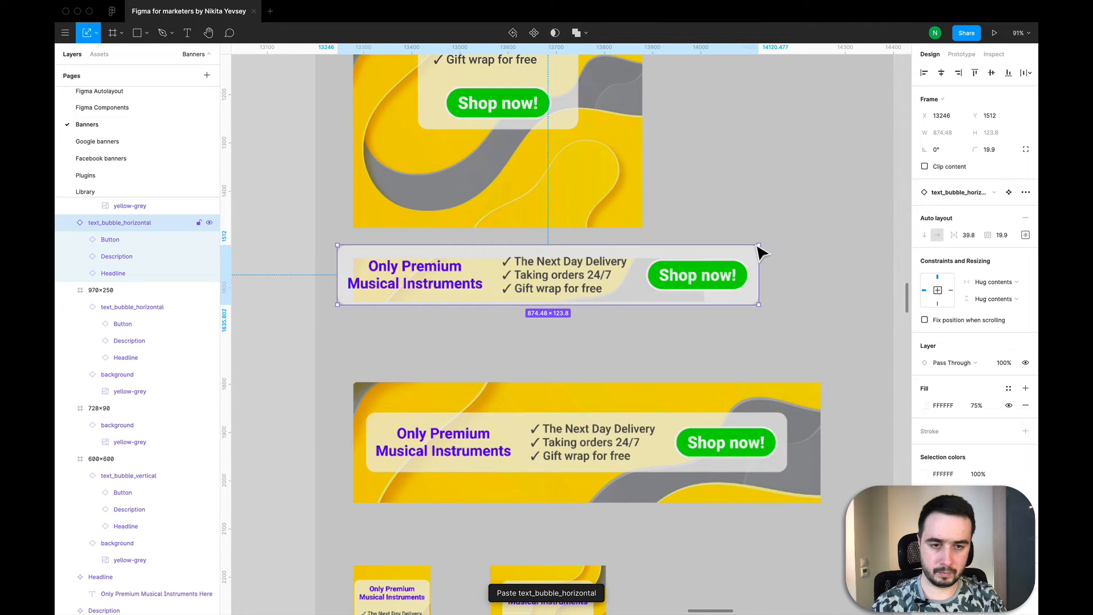
drag(766, 248, 541, 290)
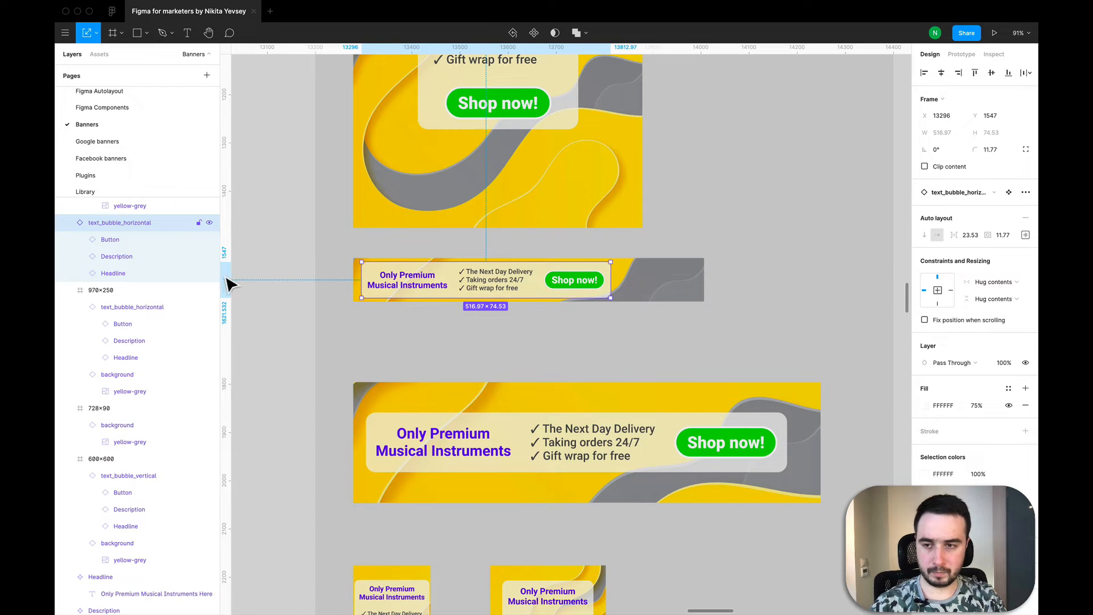
scroll(194, 274, up, 3)
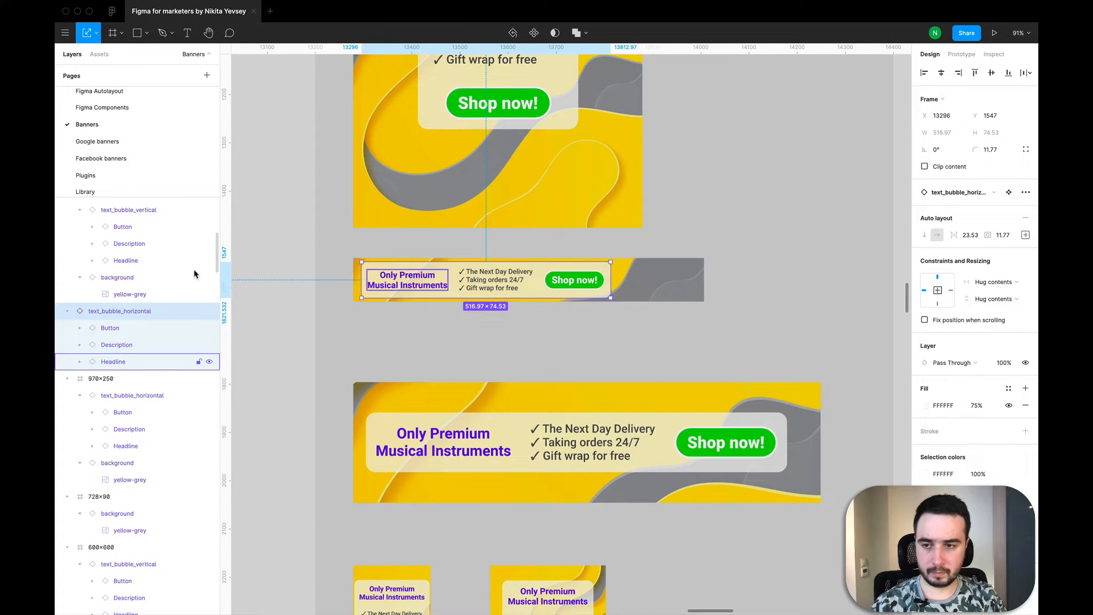
scroll(194, 274, down, 2)
scroll(194, 273, up, 5)
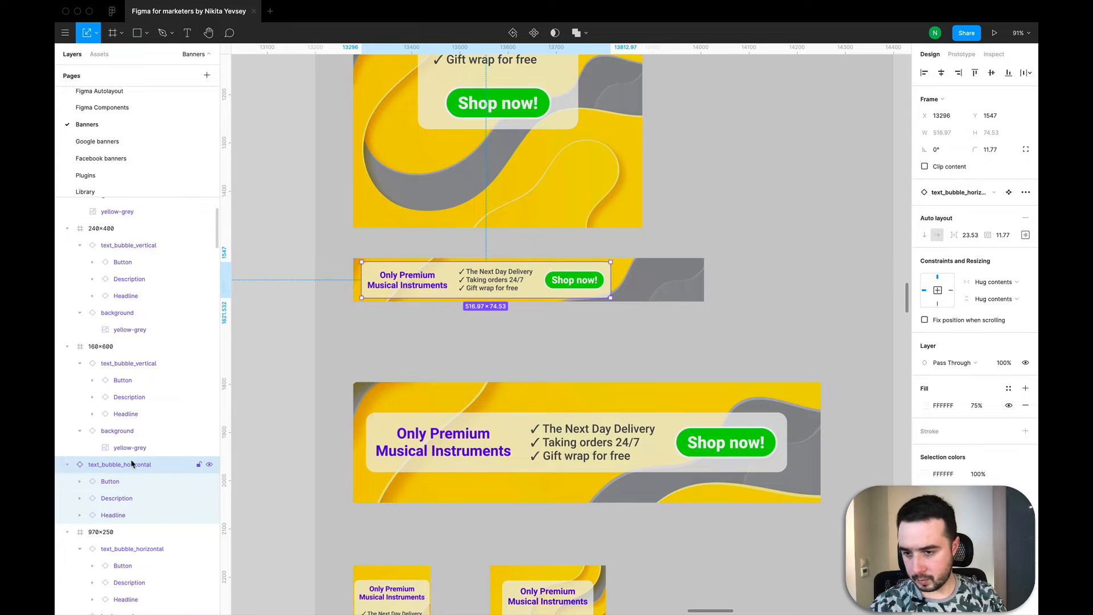
drag(132, 464, 118, 458)
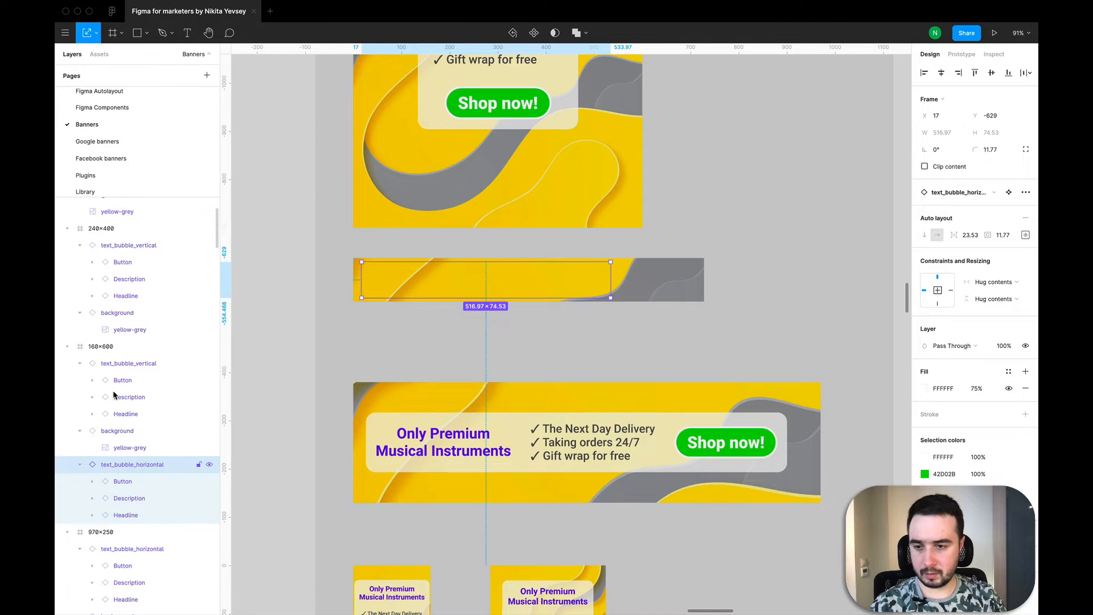
drag(113, 395, 111, 360)
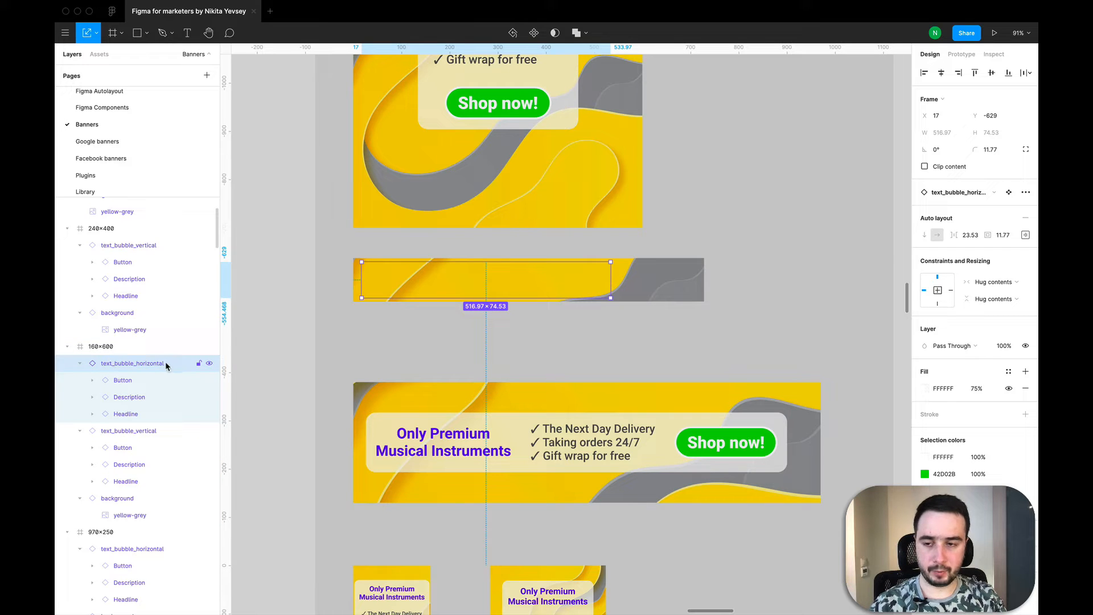
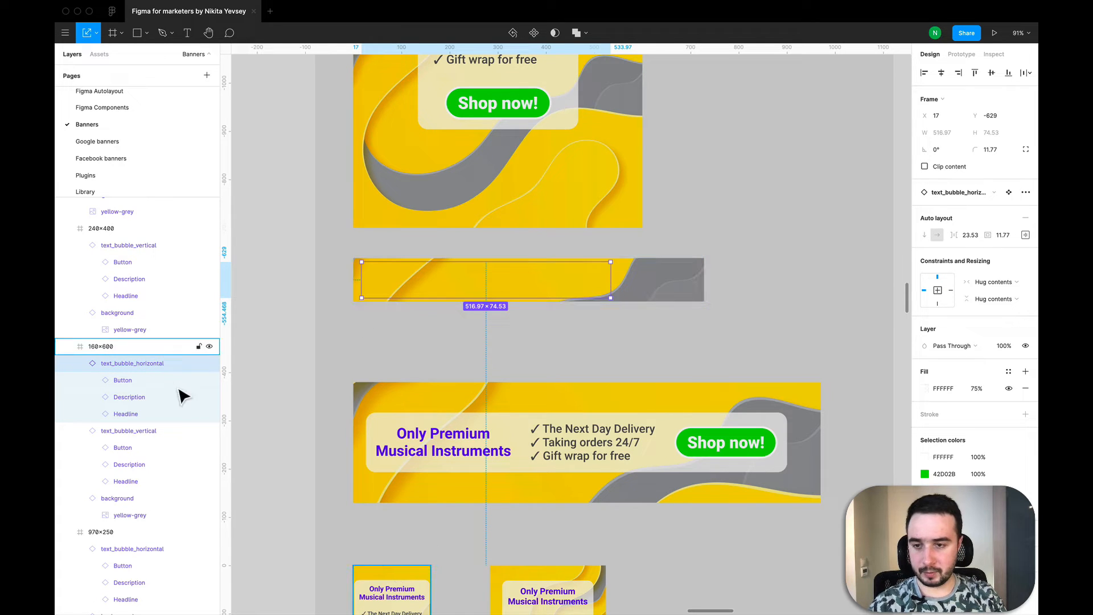
Step: Move the hidden text_bubble_horizontal layer into the 728×90 frame, above its background
scroll(164, 376, up, 2)
scroll(163, 377, down, 7)
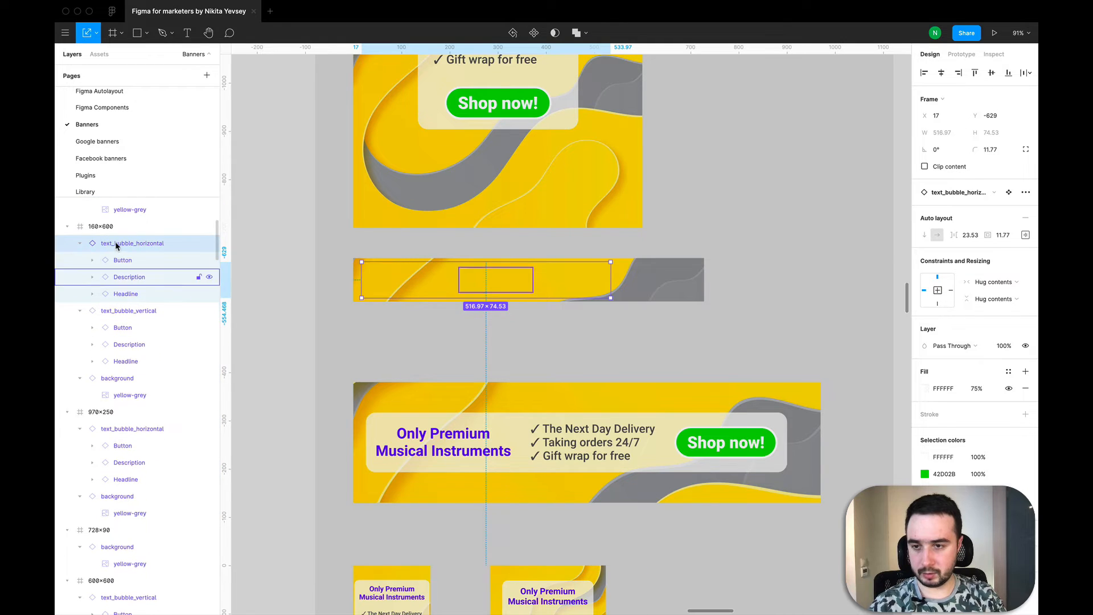
drag(122, 244, 104, 541)
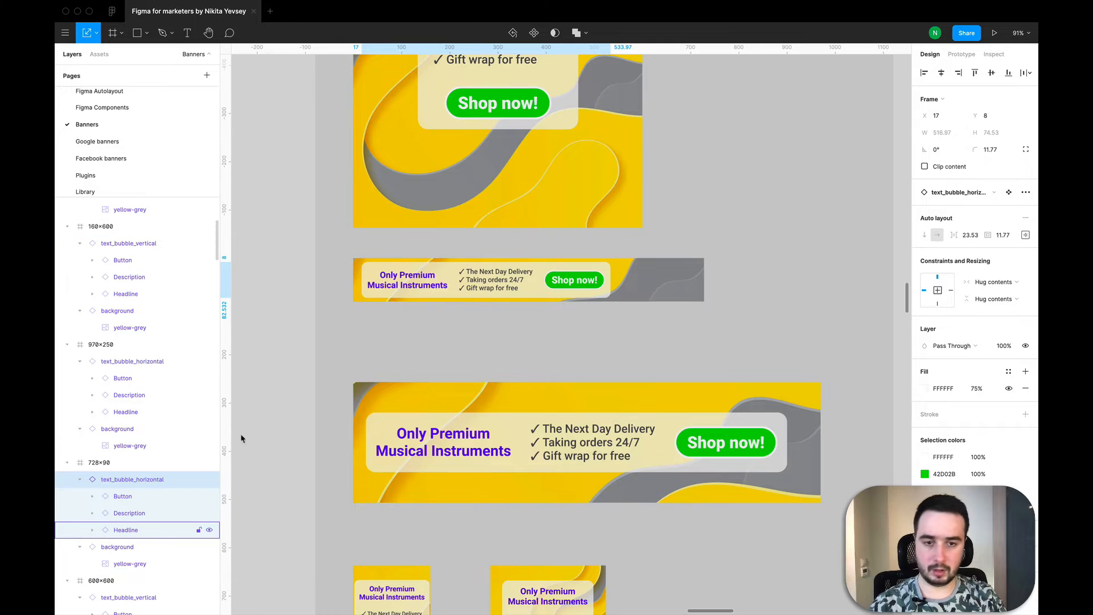
Step: Hide the Button layer inside the 970×250 banner's horizontal text bubble and move the bubble to X 28, Y 35
scroll(663, 423, down, 1)
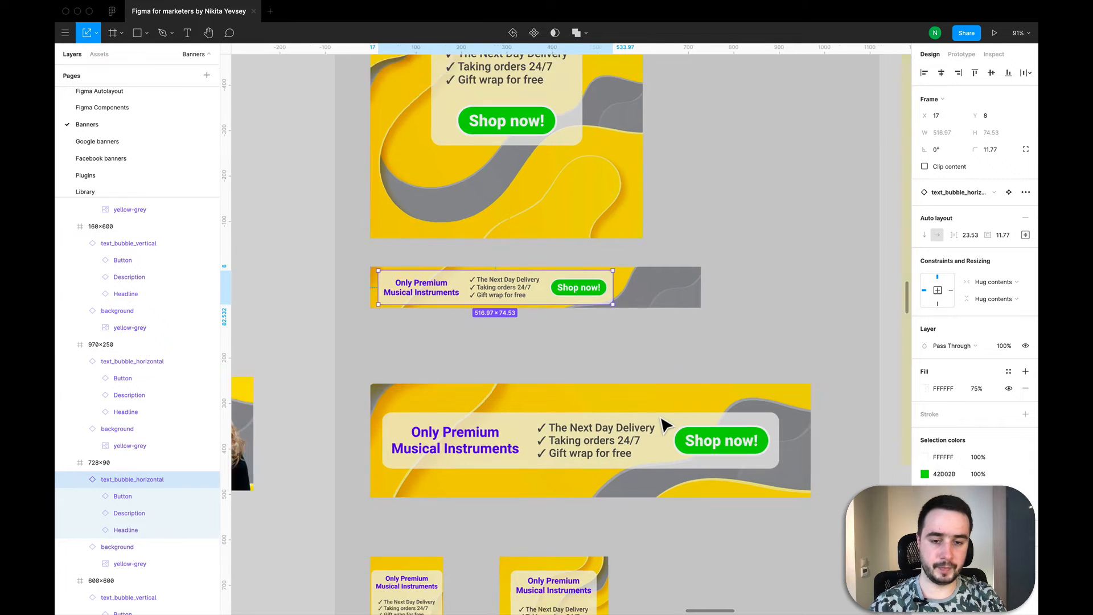
scroll(663, 423, down, 5)
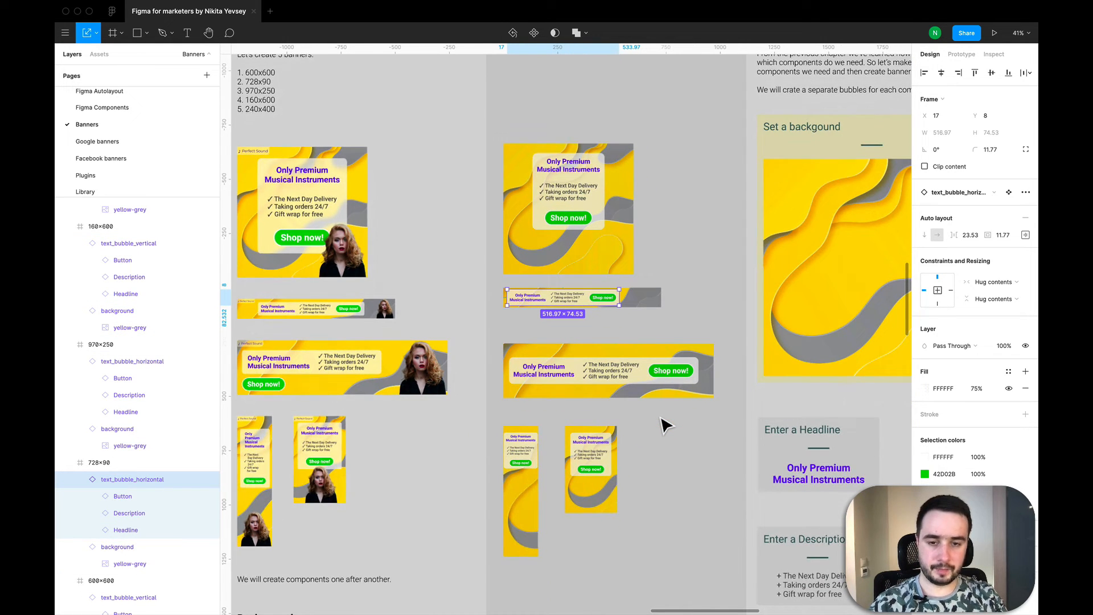
scroll(609, 381, up, 3)
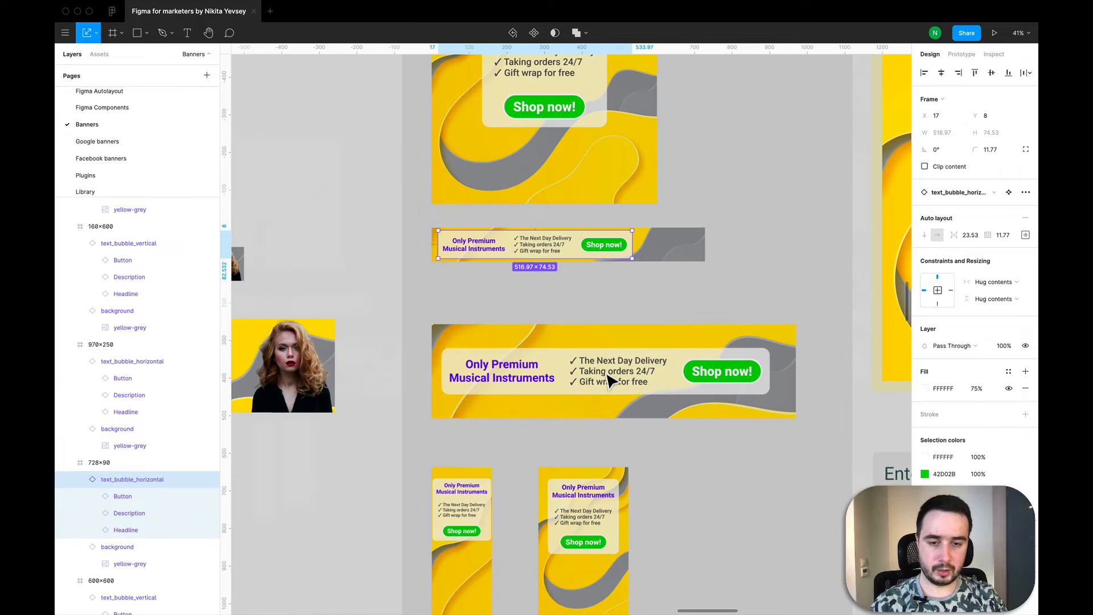
click(647, 384)
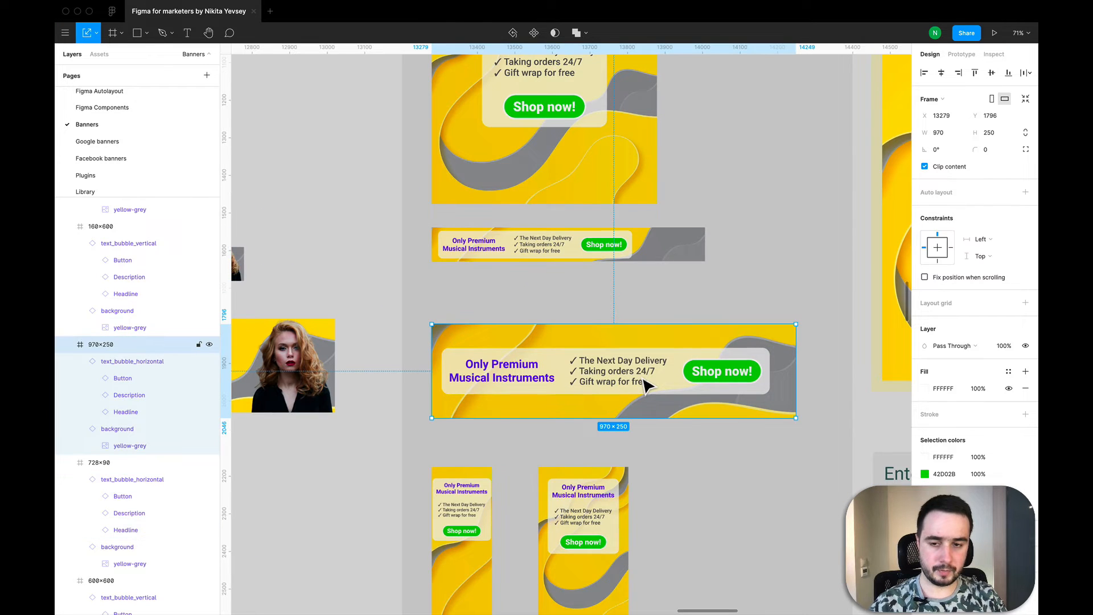
scroll(683, 344, down, 3)
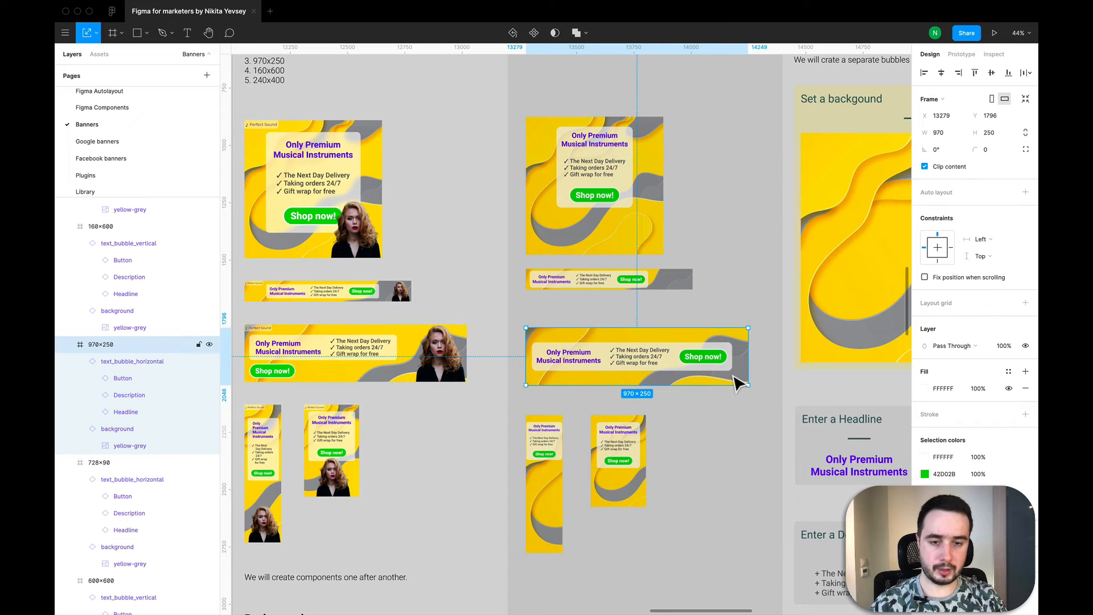
scroll(737, 382, up, 2)
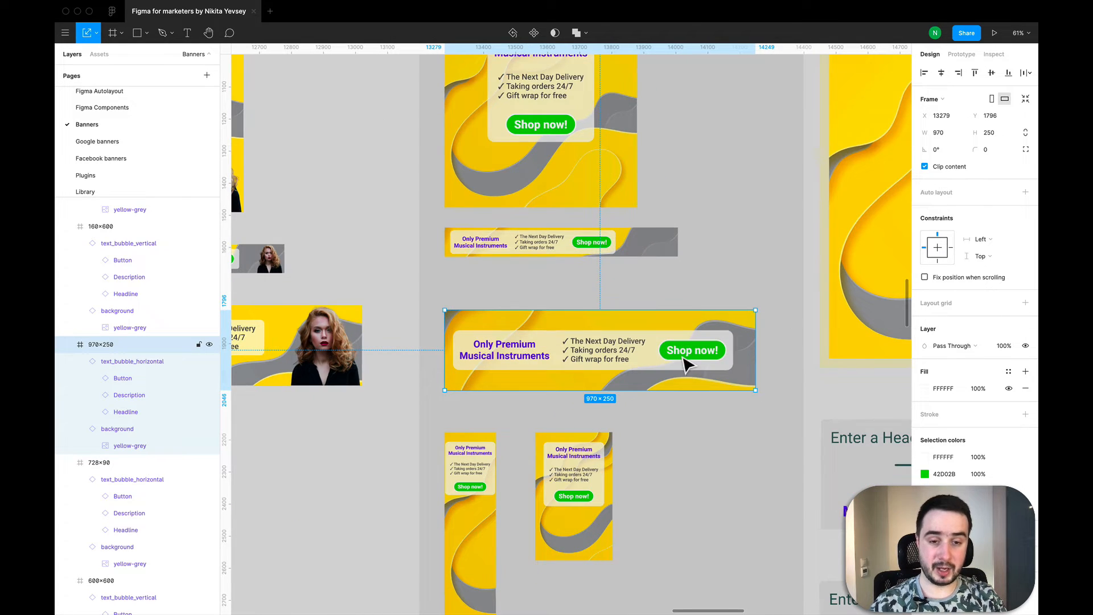
click(617, 361)
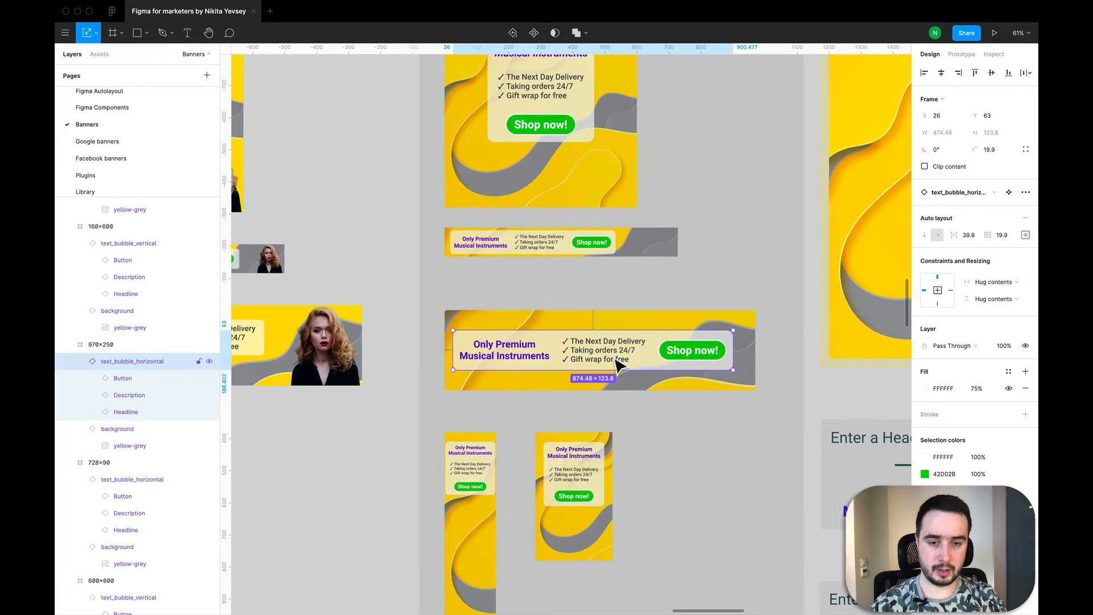
click(617, 361)
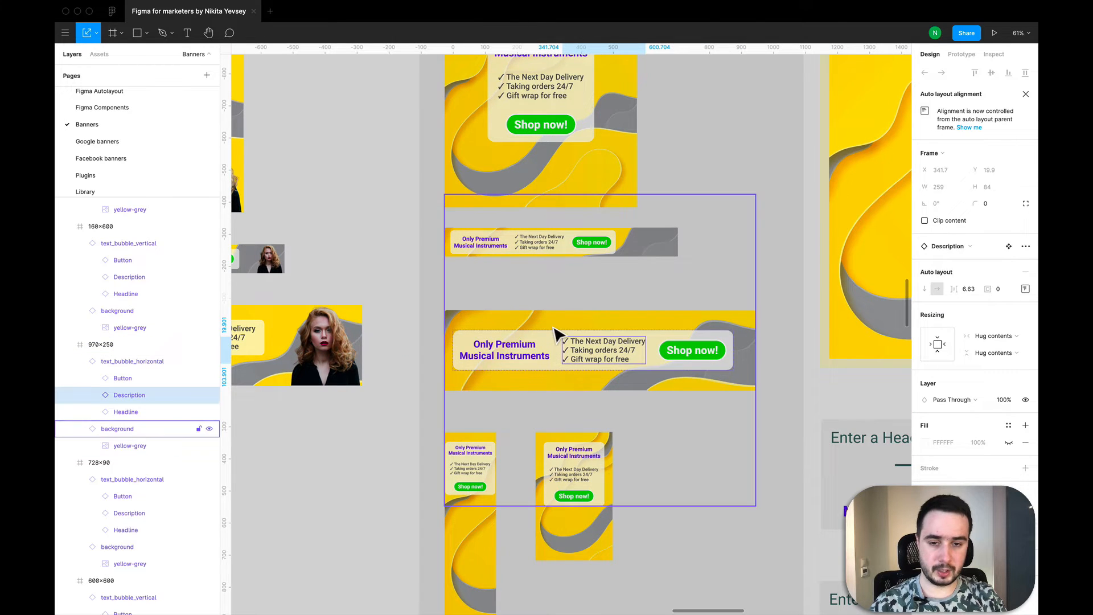
click(561, 356)
click(561, 356)
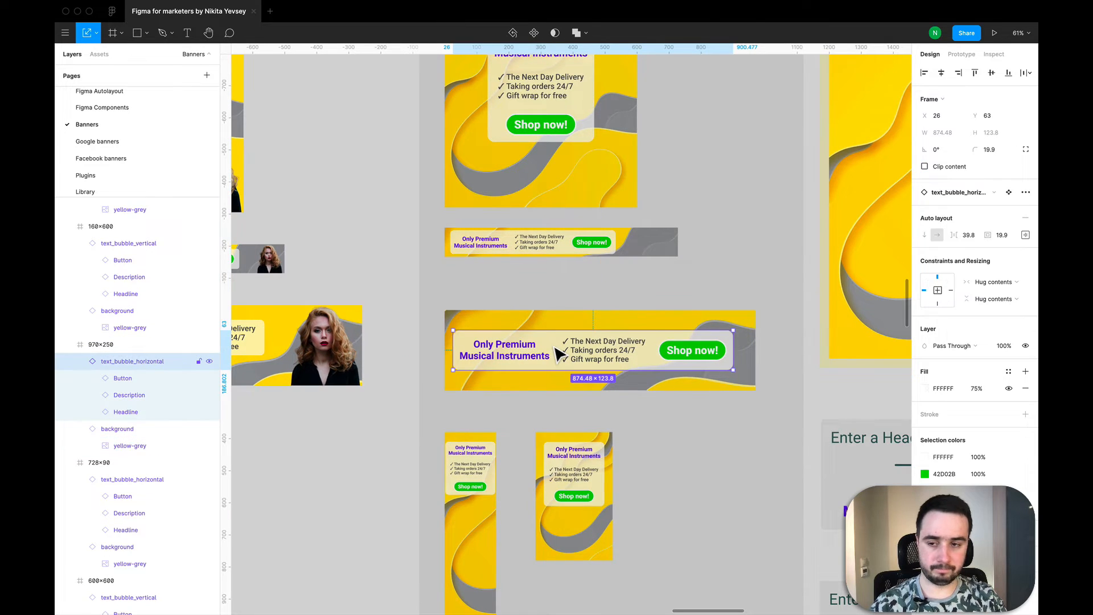
click(209, 379)
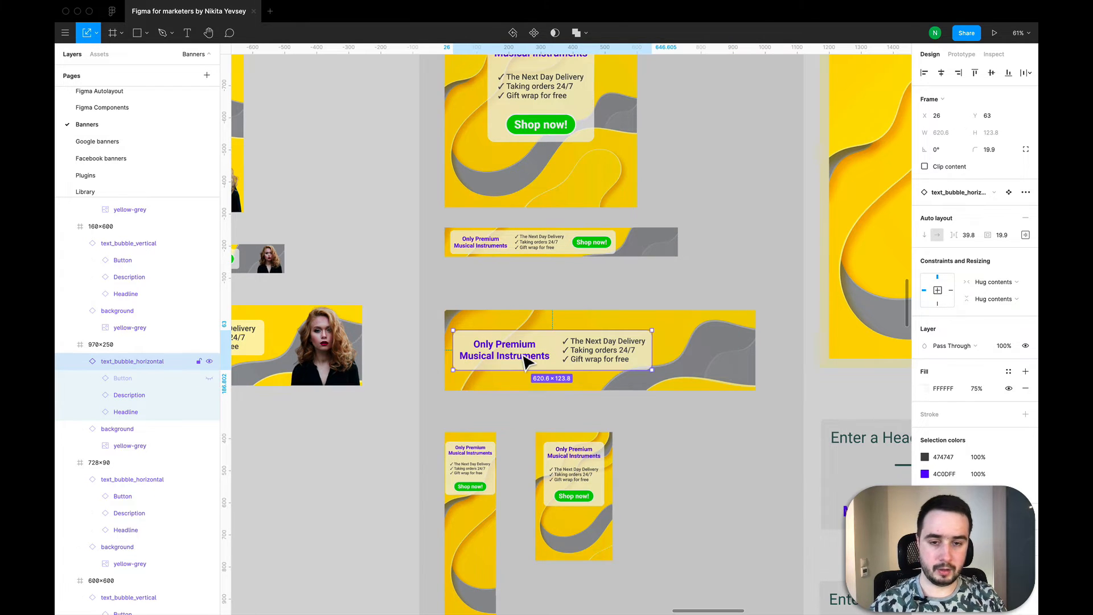
drag(548, 348, 549, 341)
Step: Copy the main Button component and paste an instance of it into the 970×250 banner frame
scroll(550, 344, down, 15)
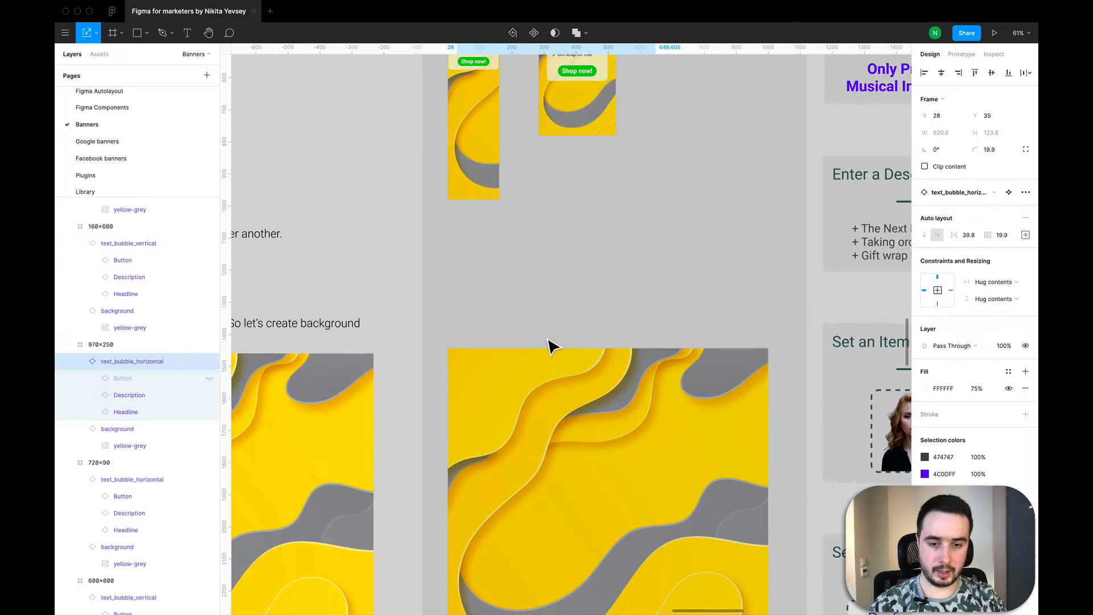
scroll(549, 346, down, 2)
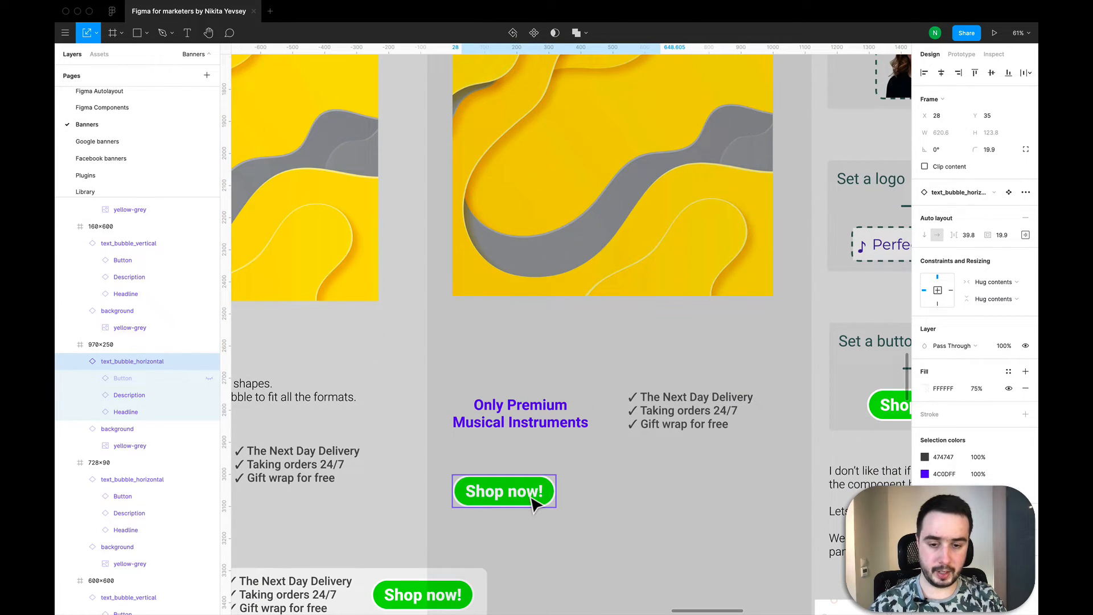
click(536, 503)
scroll(535, 504, down, 5)
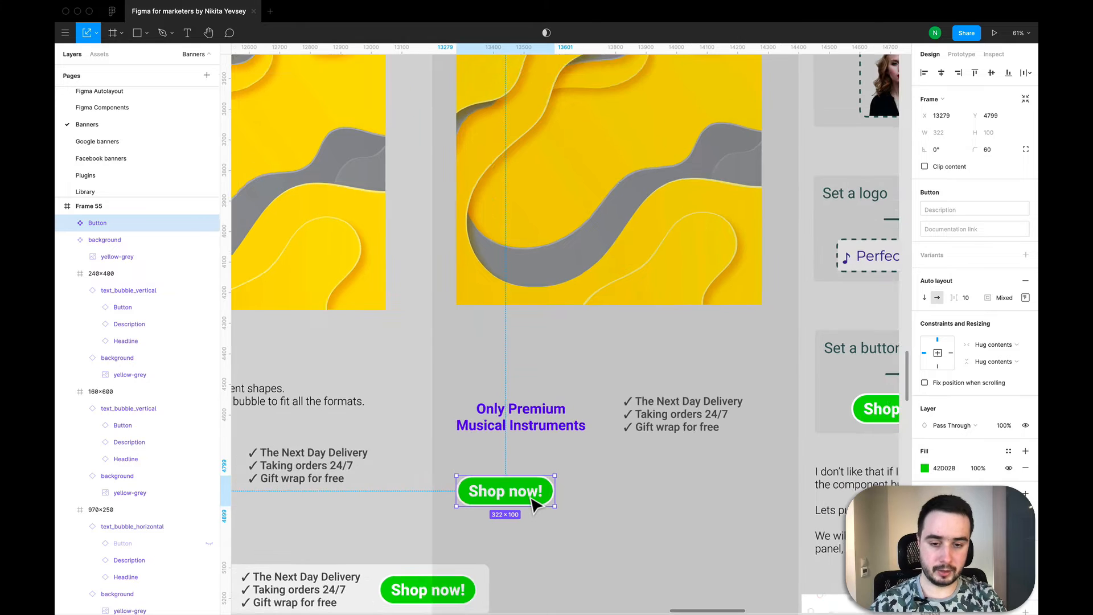
scroll(532, 342, up, 10)
scroll(538, 182, up, 5)
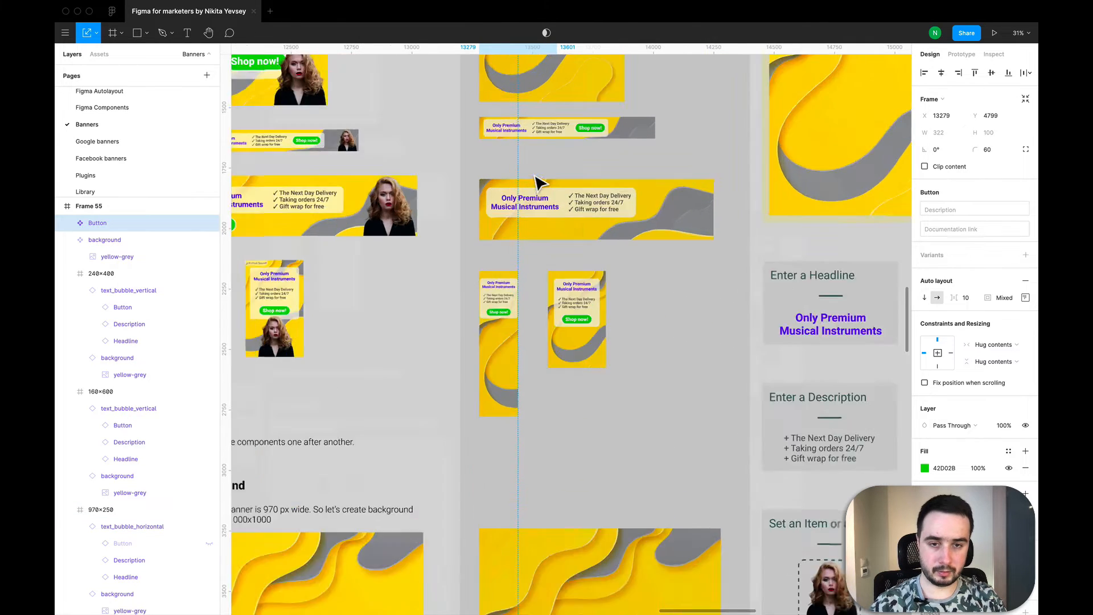
click(720, 225)
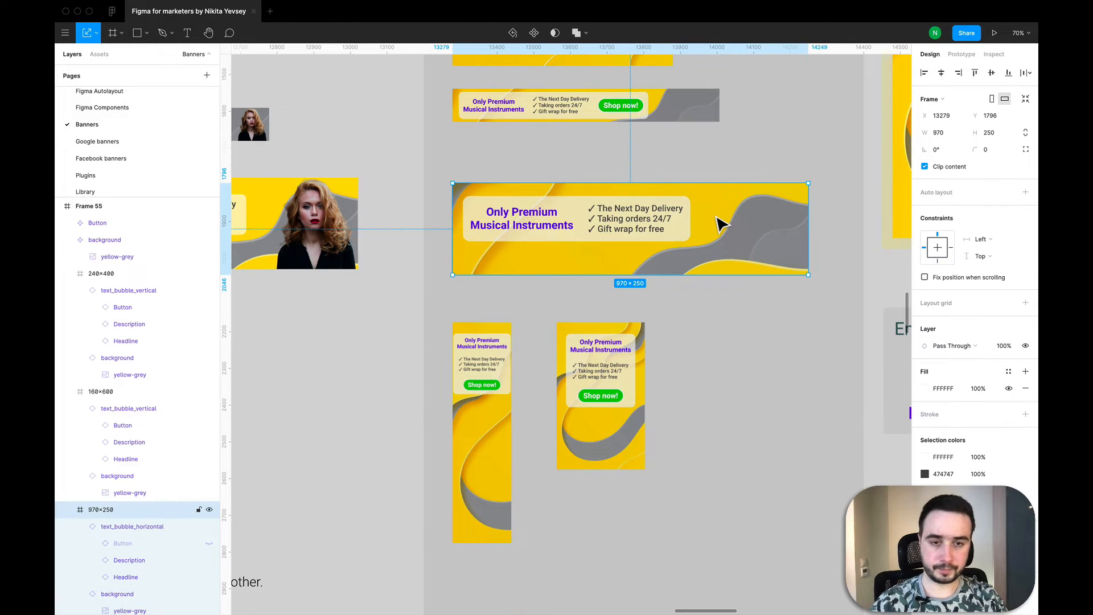
key(ctrl+v)
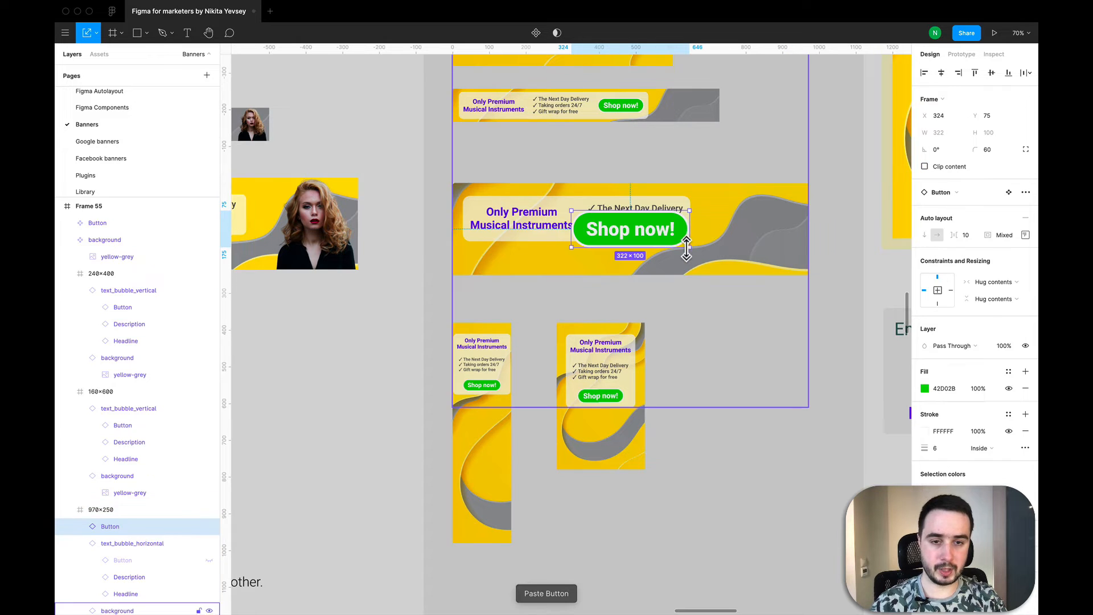
Step: Scale the pasted button to about 217 × 68 and place it beneath the text bubble at X 28, Y 168
drag(692, 215, 516, 260)
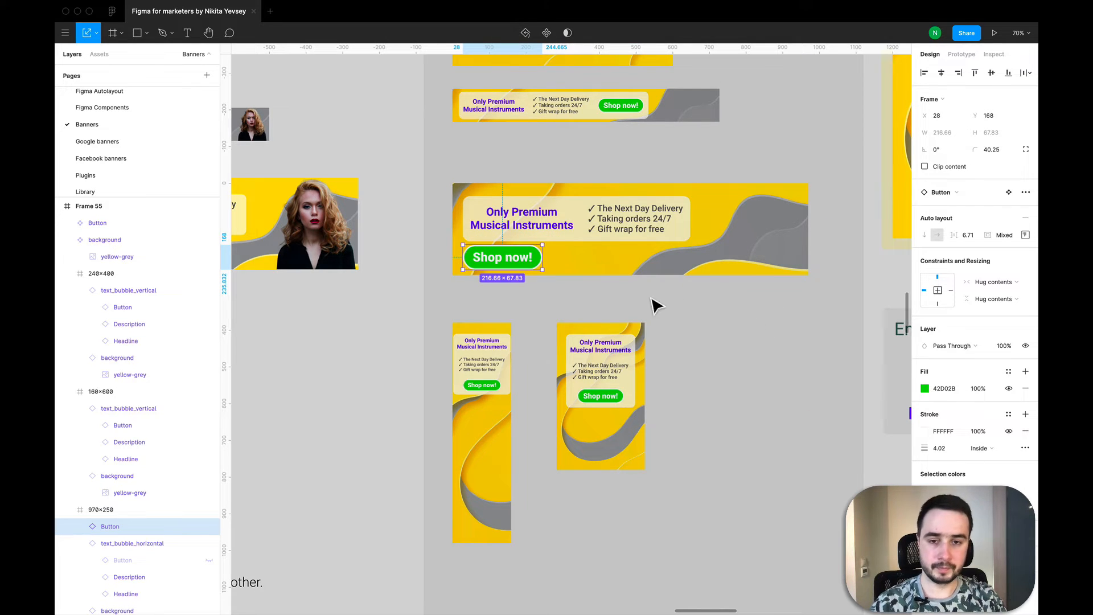
click(541, 328)
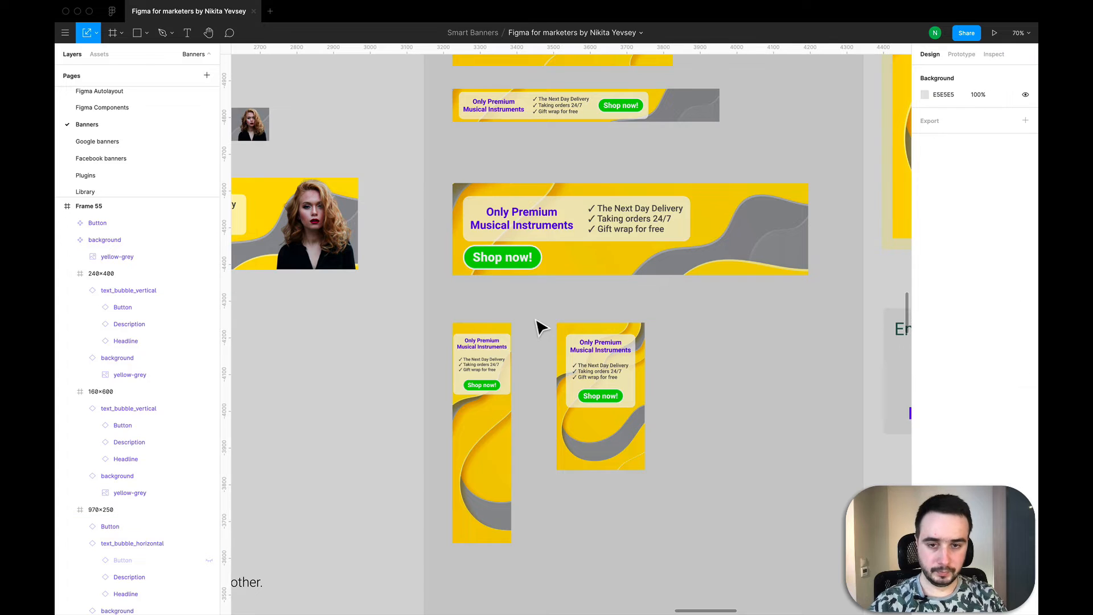
Step: Enable pixel preview at 1x and set the canvas zoom to 100%
scroll(541, 329, up, 5)
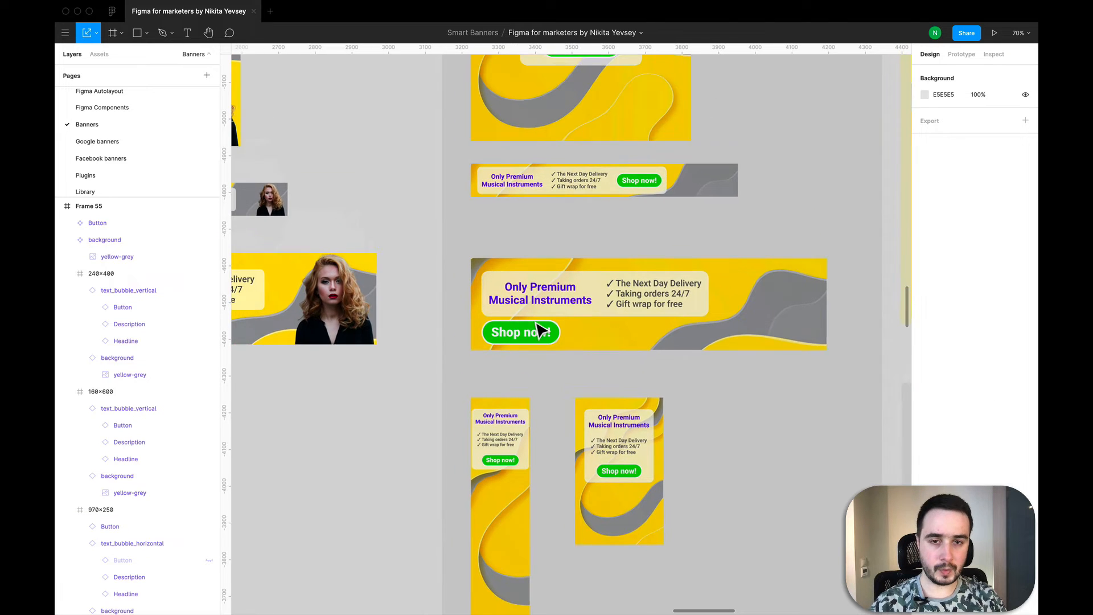
scroll(541, 329, up, 3)
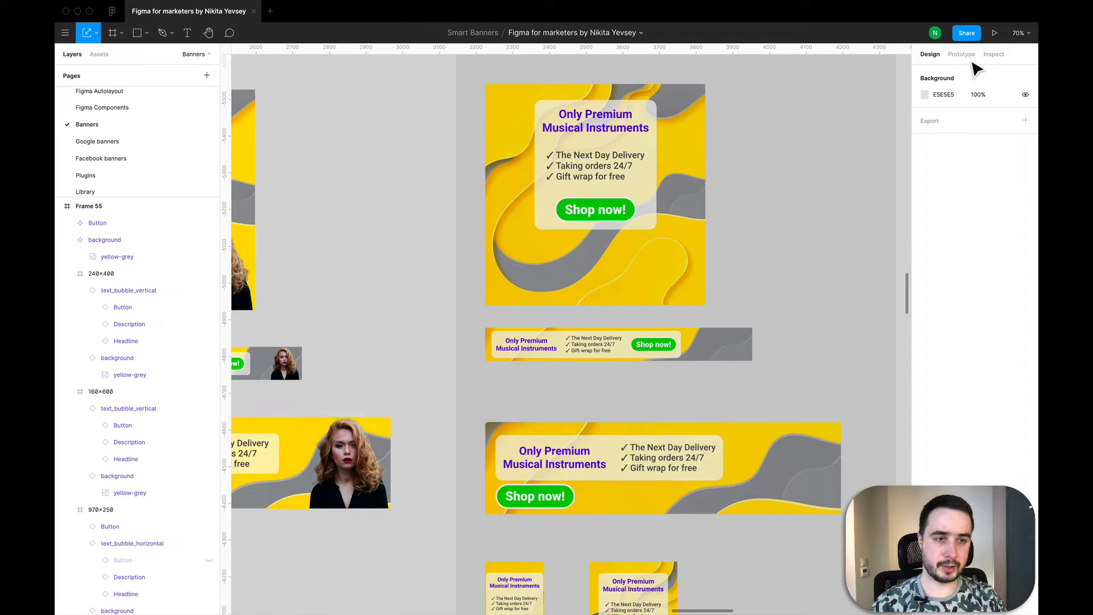
click(1019, 33)
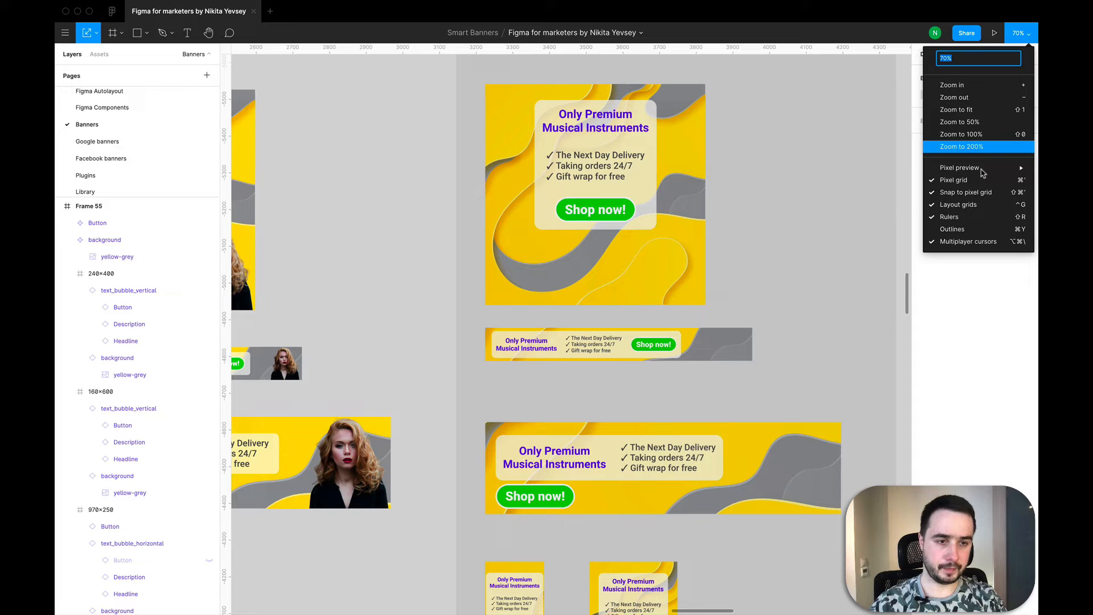
mouse_move(983, 173)
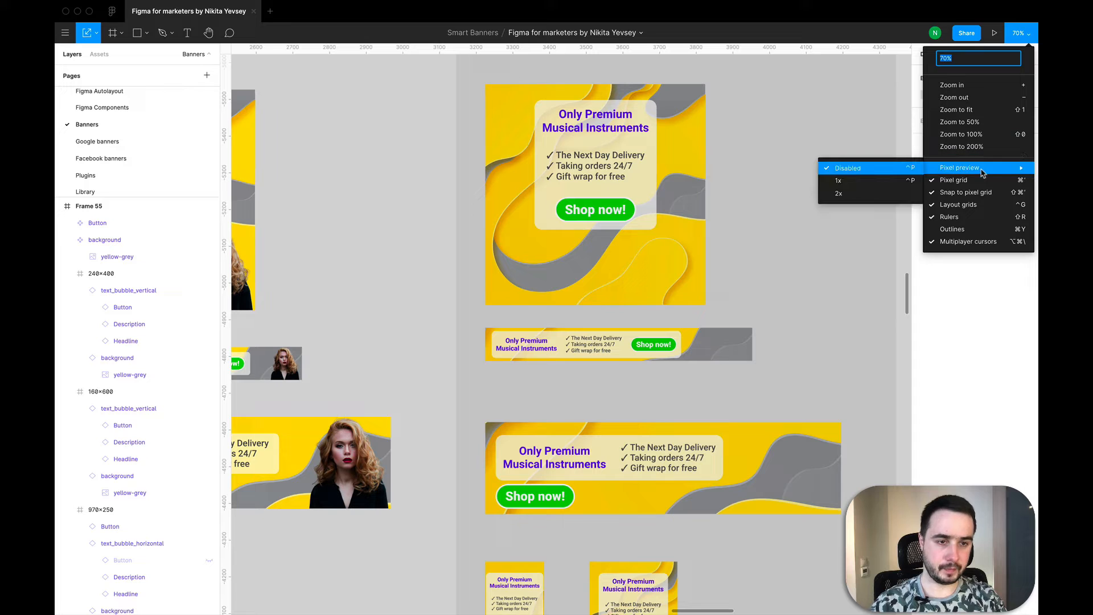
click(890, 184)
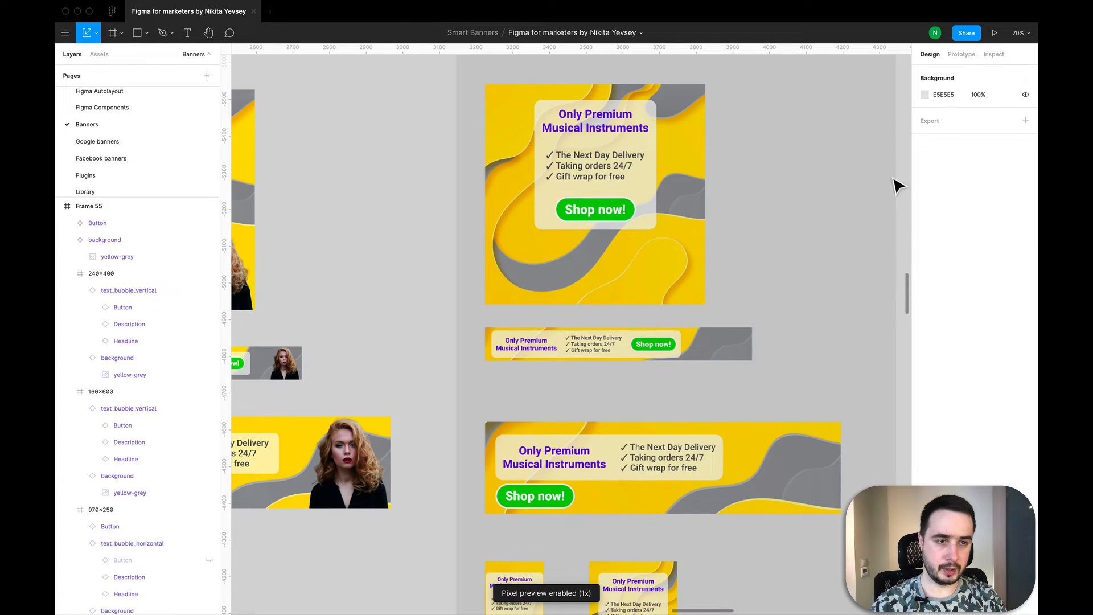
click(1024, 34)
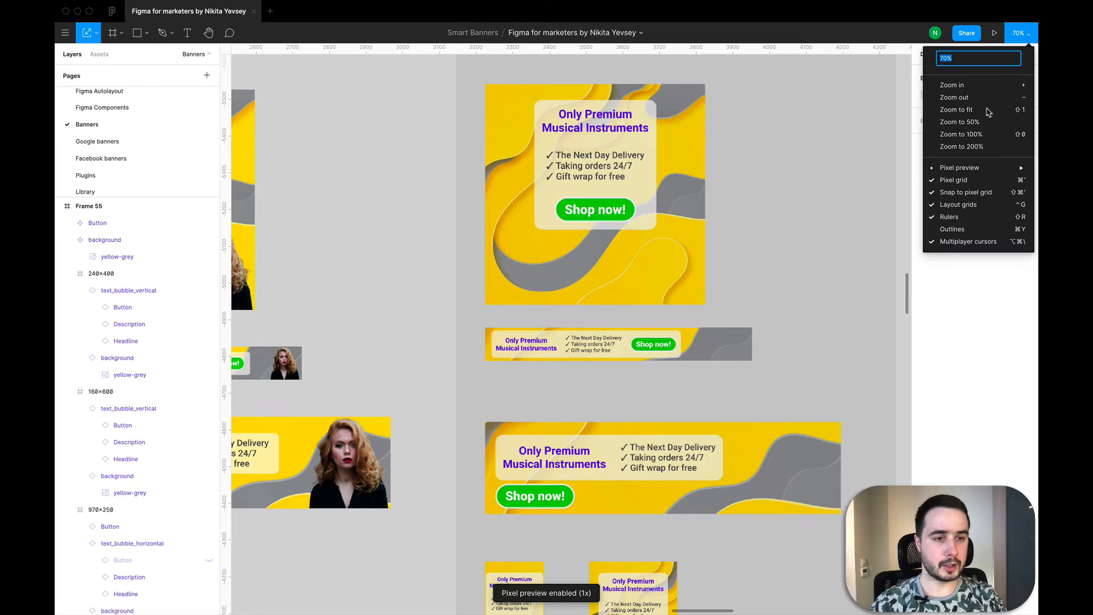
click(978, 135)
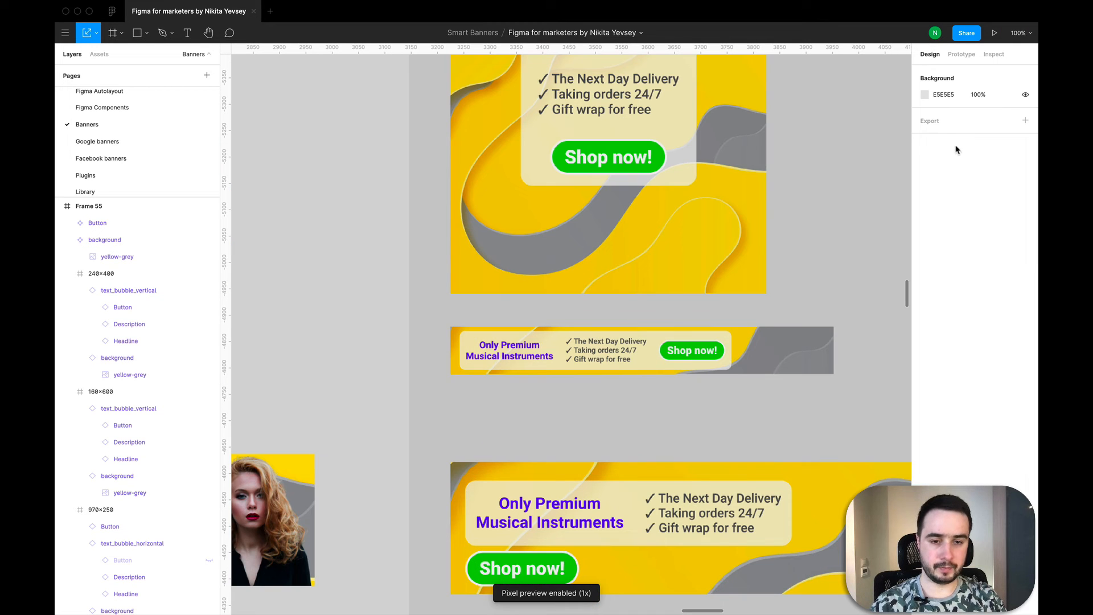
Step: Examine the text and button legibility of all five banners at actual size
scroll(811, 254, up, 5)
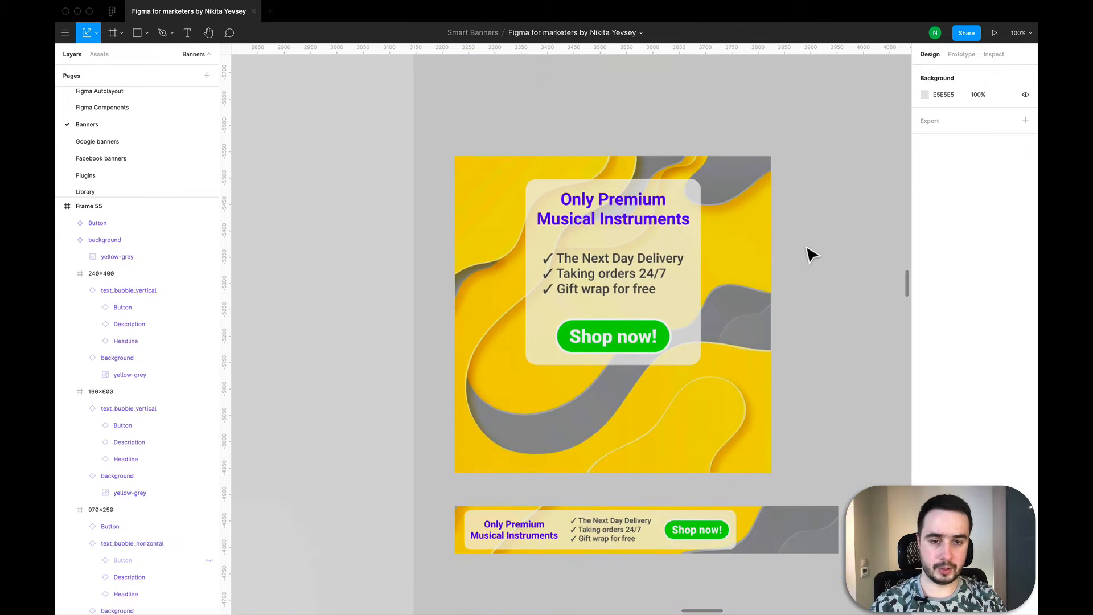
scroll(811, 254, down, 3)
scroll(812, 255, down, 6)
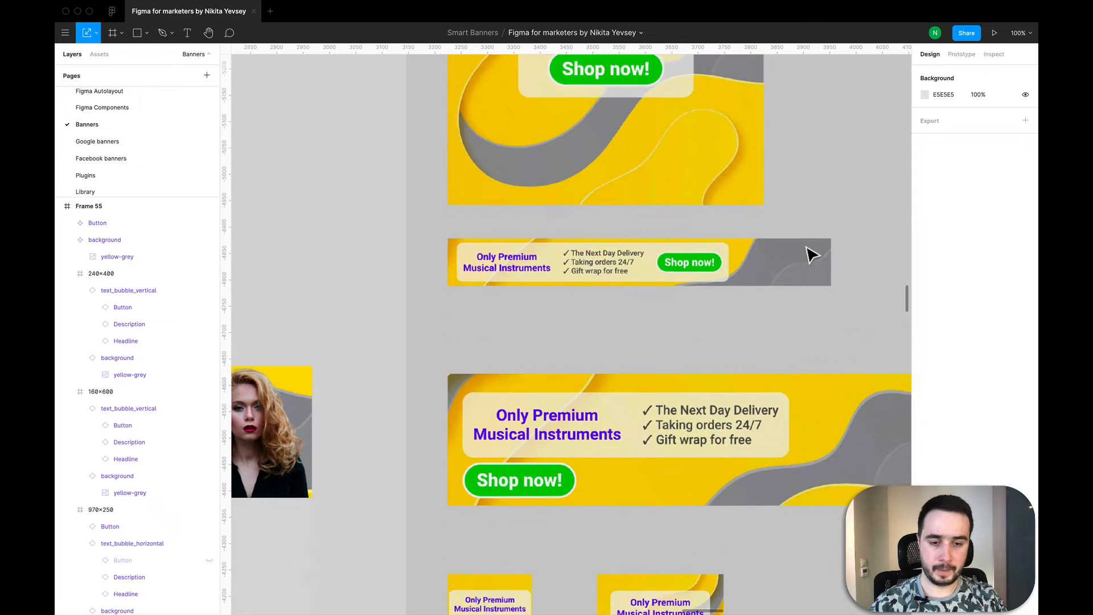
scroll(812, 254, down, 2)
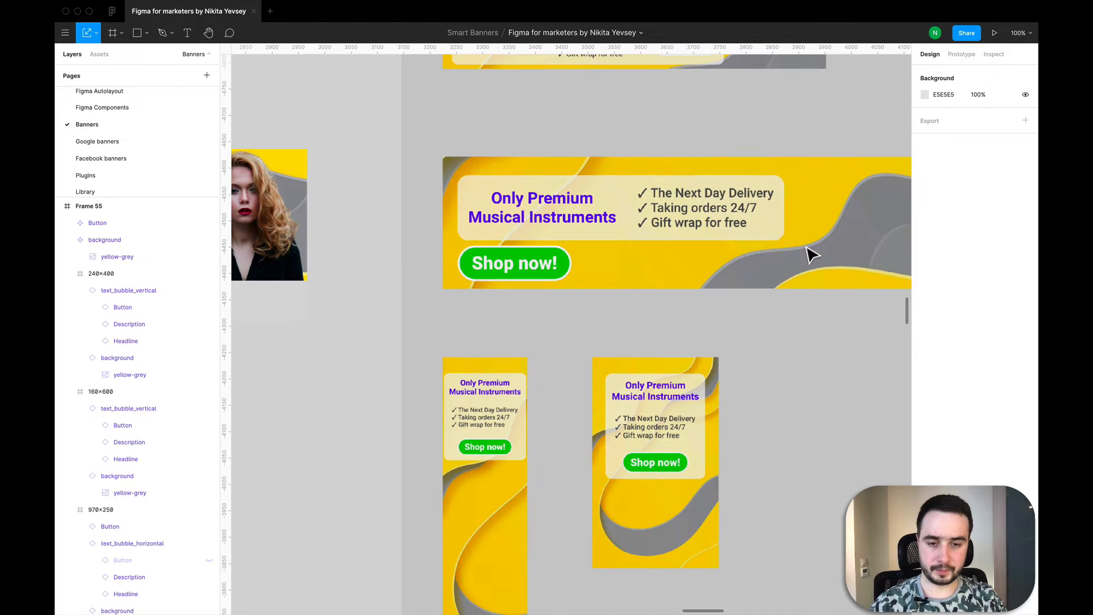
scroll(811, 255, up, 3)
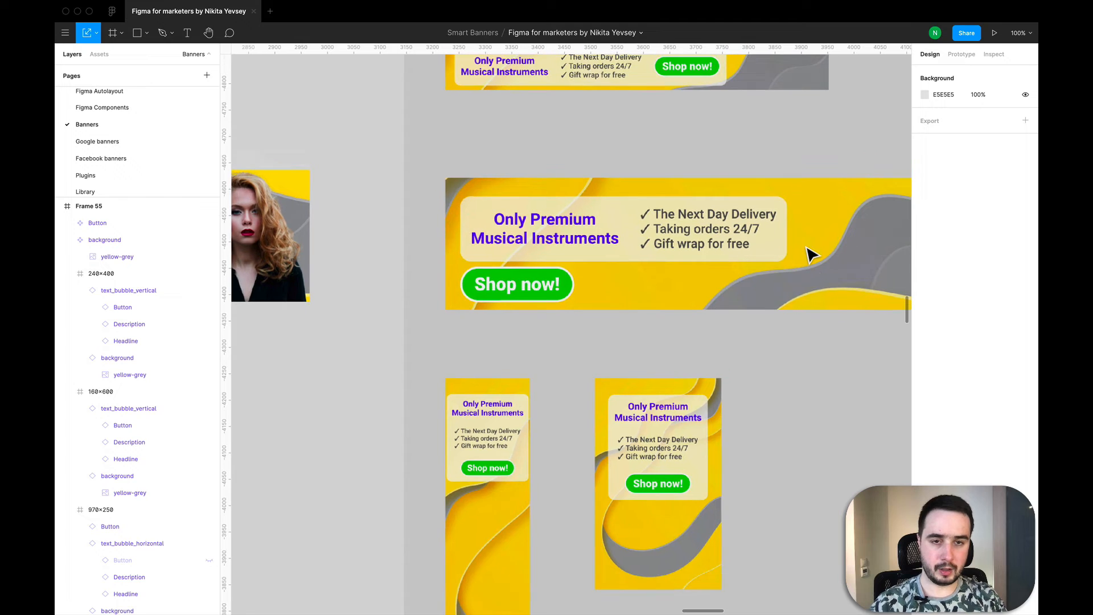
scroll(811, 254, down, 5)
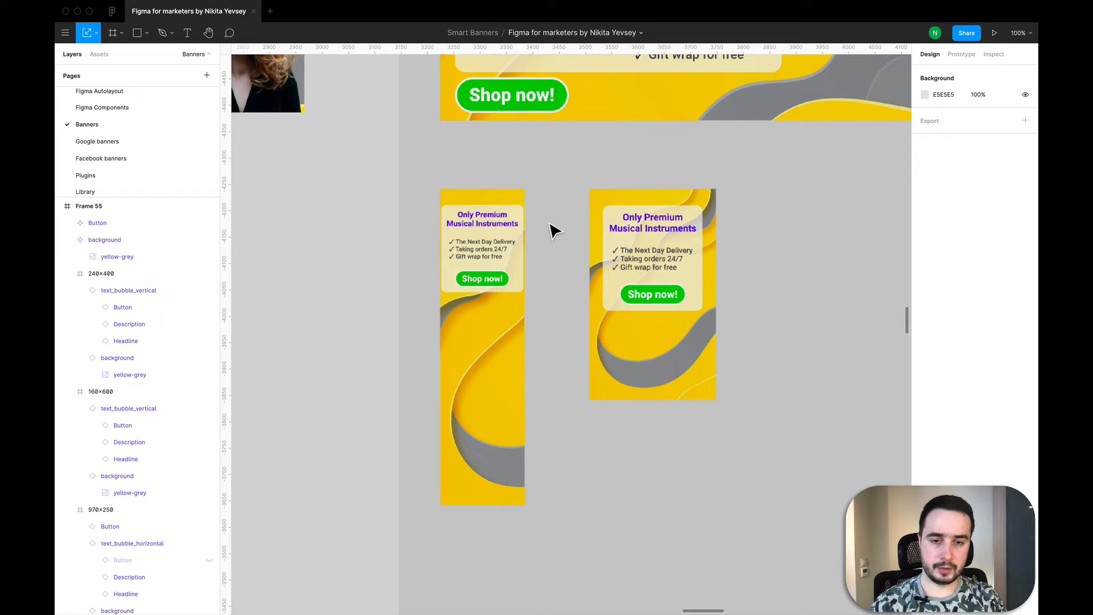
Step: Locate the standalone vertical text bubble component below the banners and source backgrounds
scroll(555, 231, down, 1)
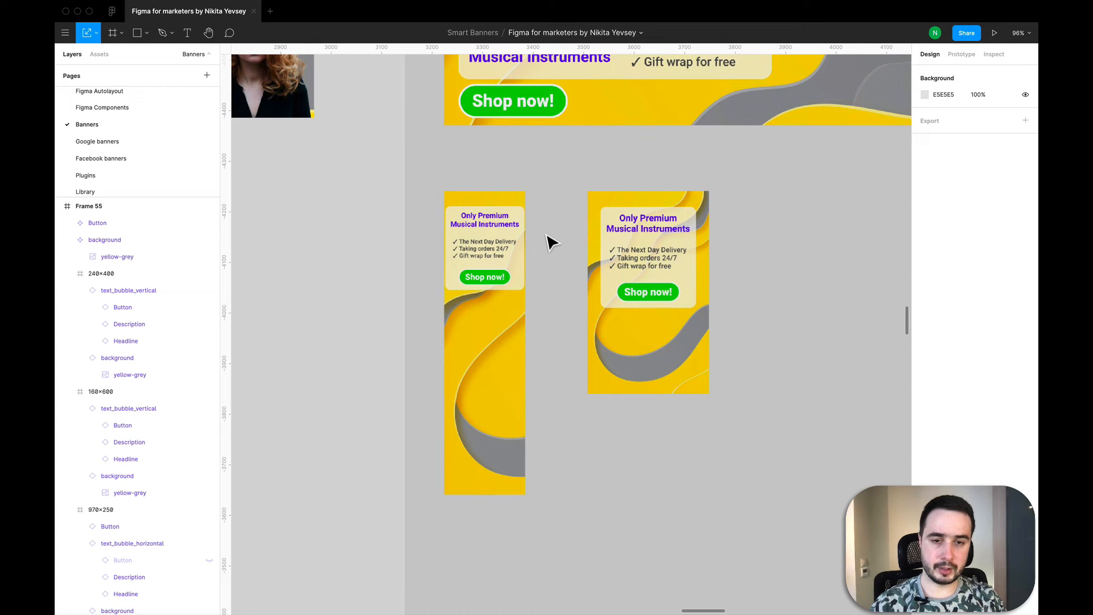
scroll(551, 242, down, 5)
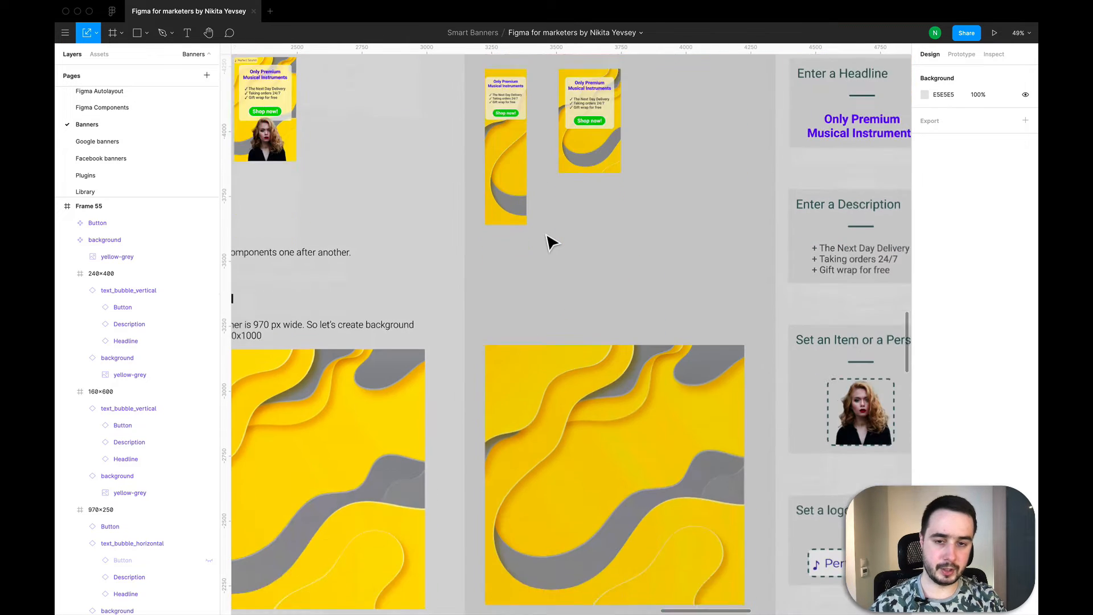
scroll(551, 242, down, 20)
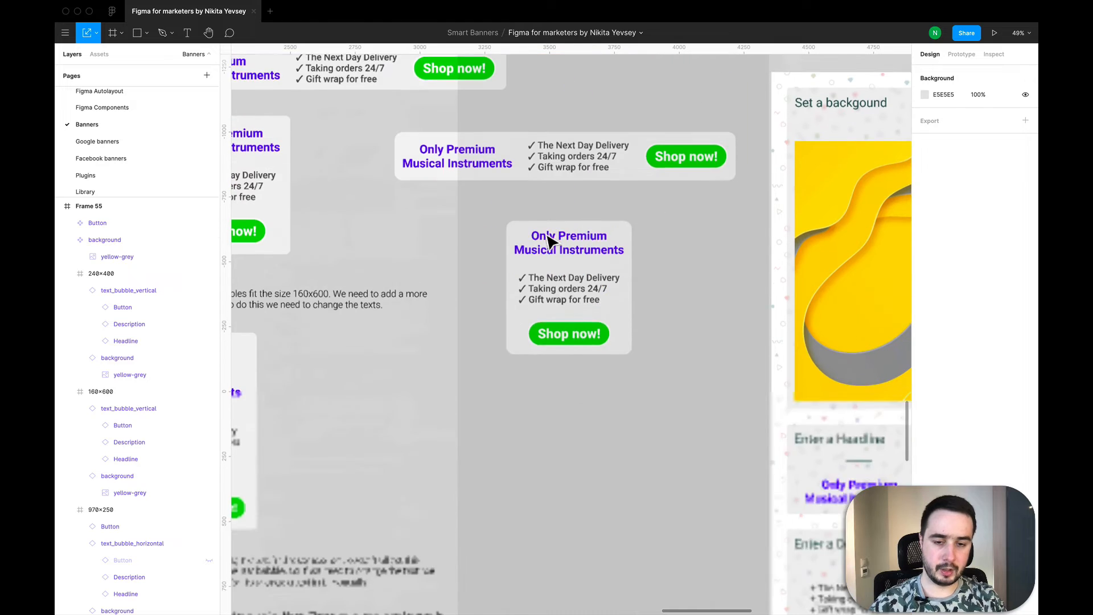
scroll(551, 242, down, 3)
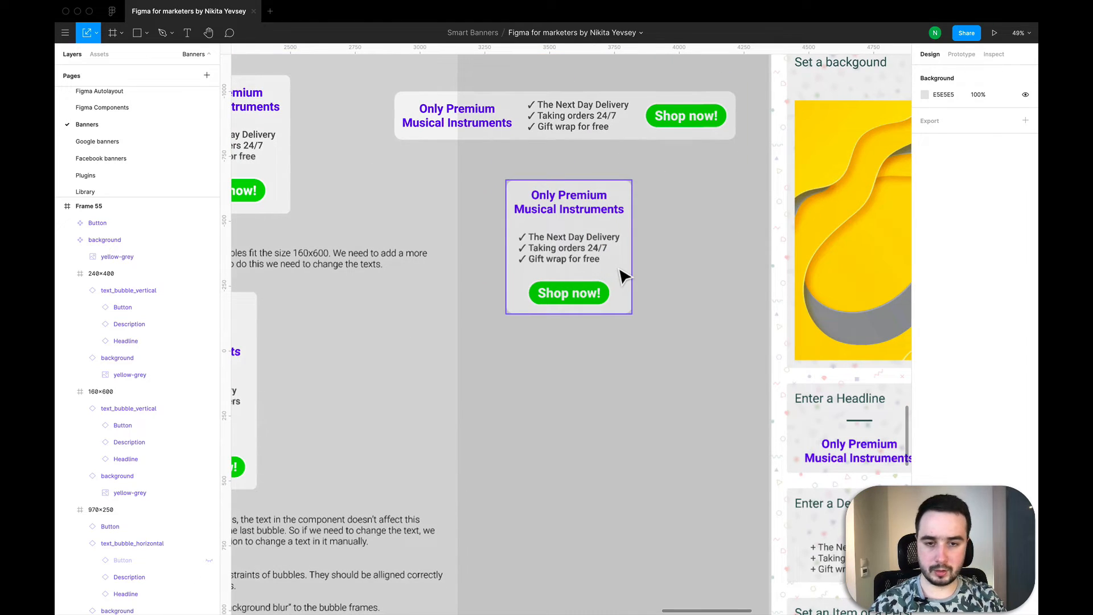
Step: Place a copy of the vertical text bubble directly below the original and detach the copy from its component
click(625, 276)
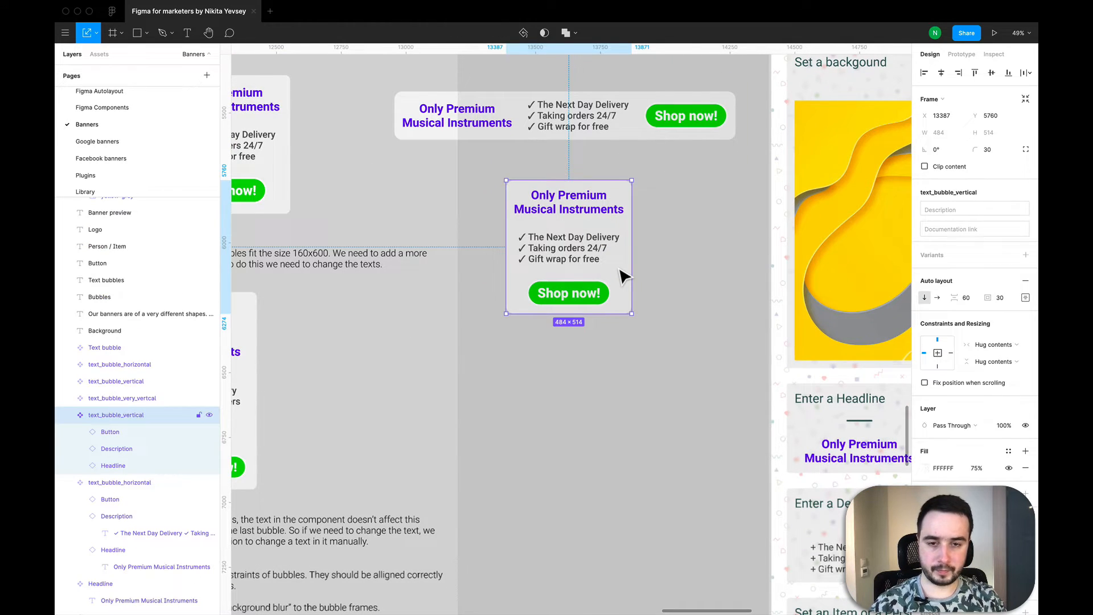
key(super+c)
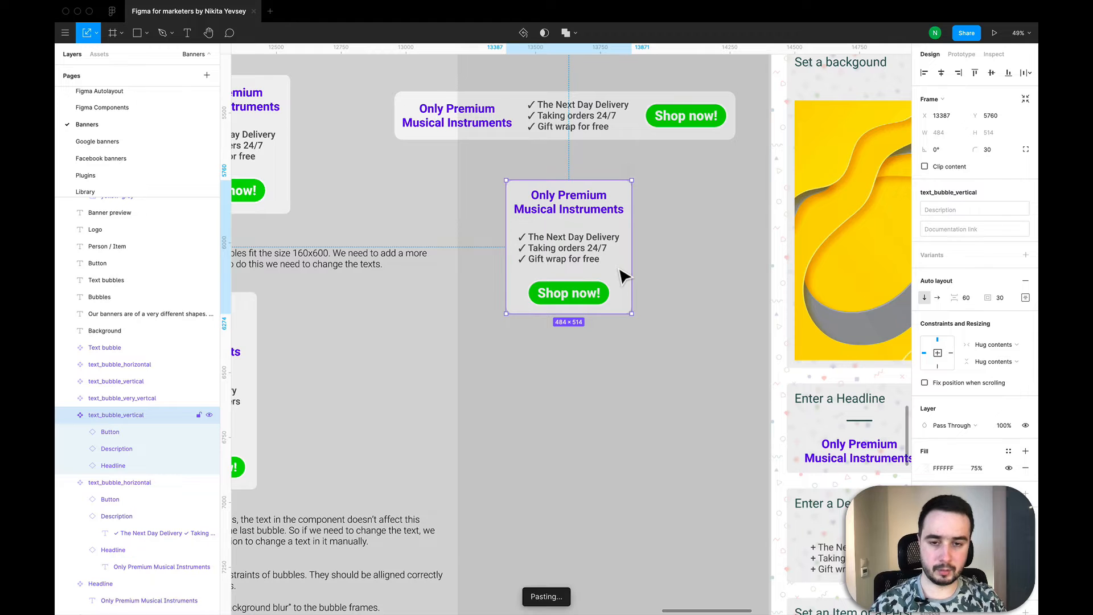
key(super+v)
drag(624, 276, 623, 415)
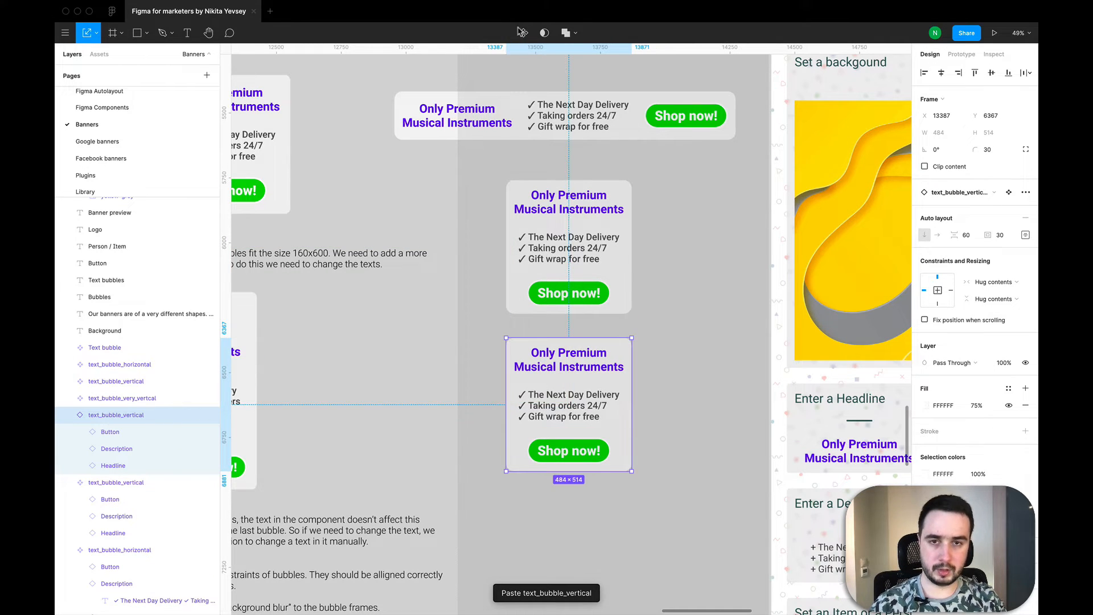
right_click(599, 391)
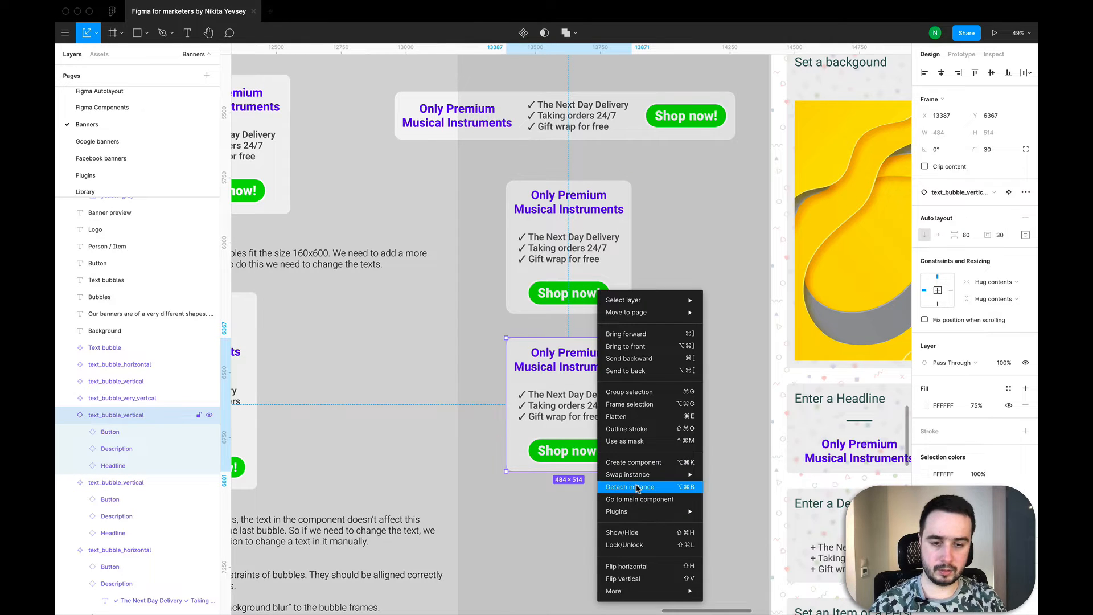
click(637, 488)
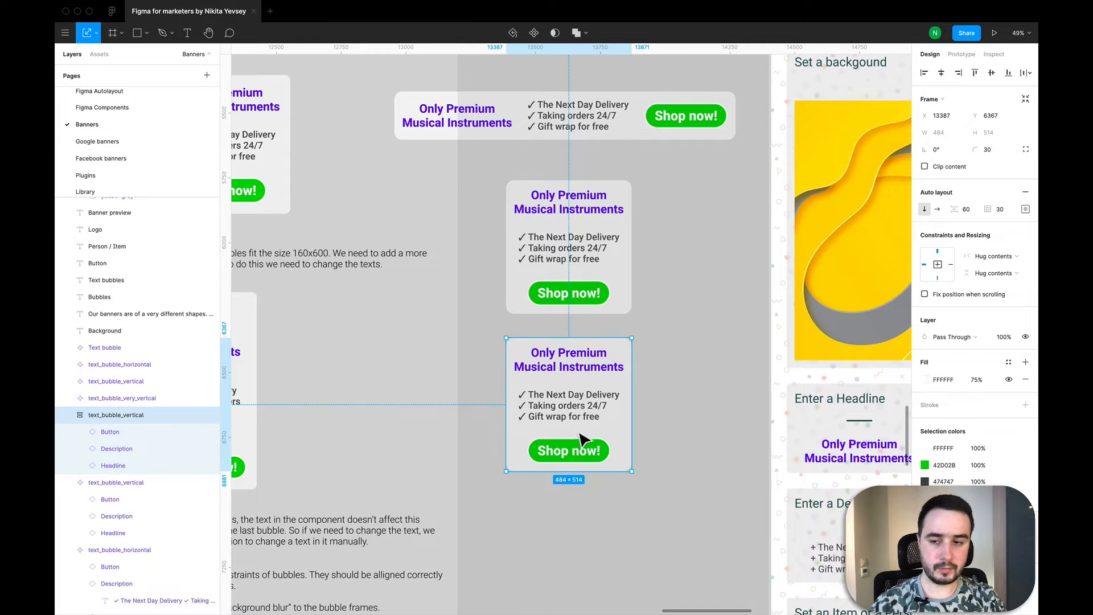
Step: Break the detached bubble's headline into four lines, Only / Premium / Musical / Instruments, and align it left
double_click(571, 364)
double_click(567, 358)
double_click(564, 354)
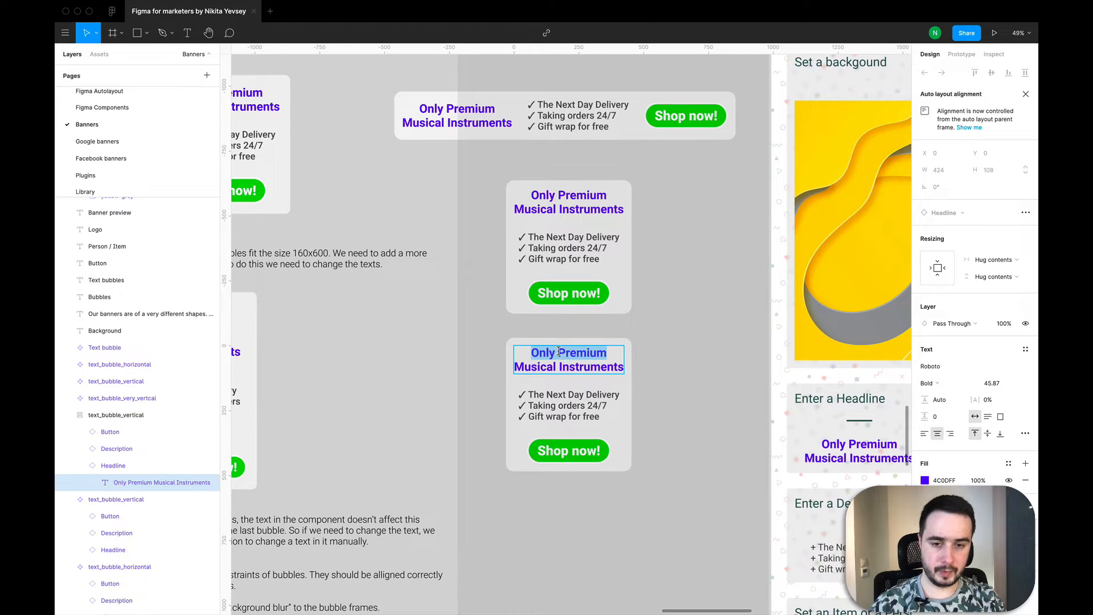
click(559, 352)
key(Return)
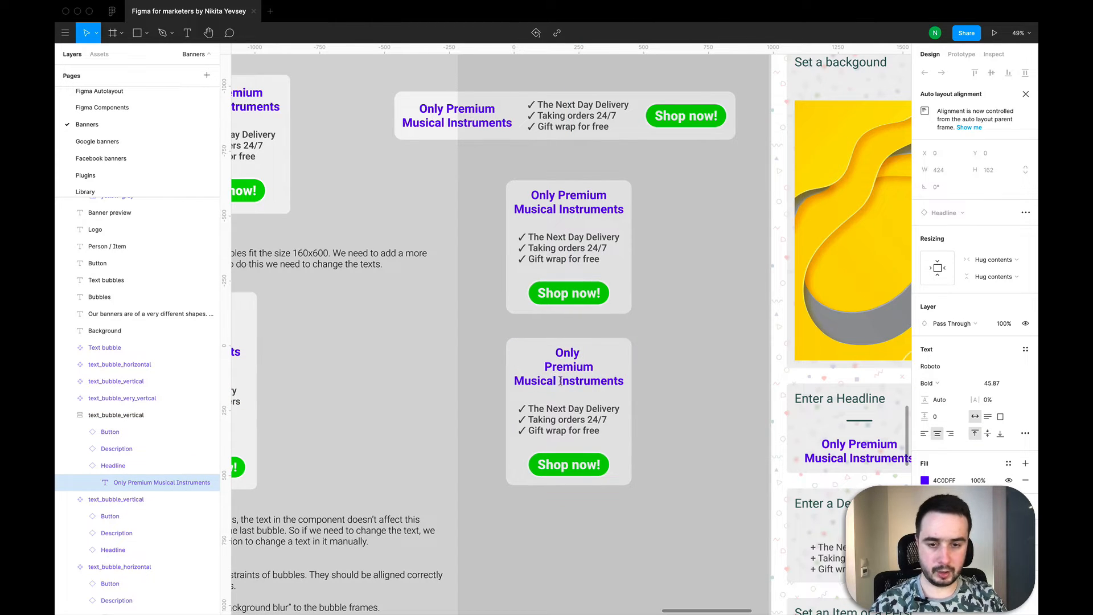
click(560, 381)
key(Return)
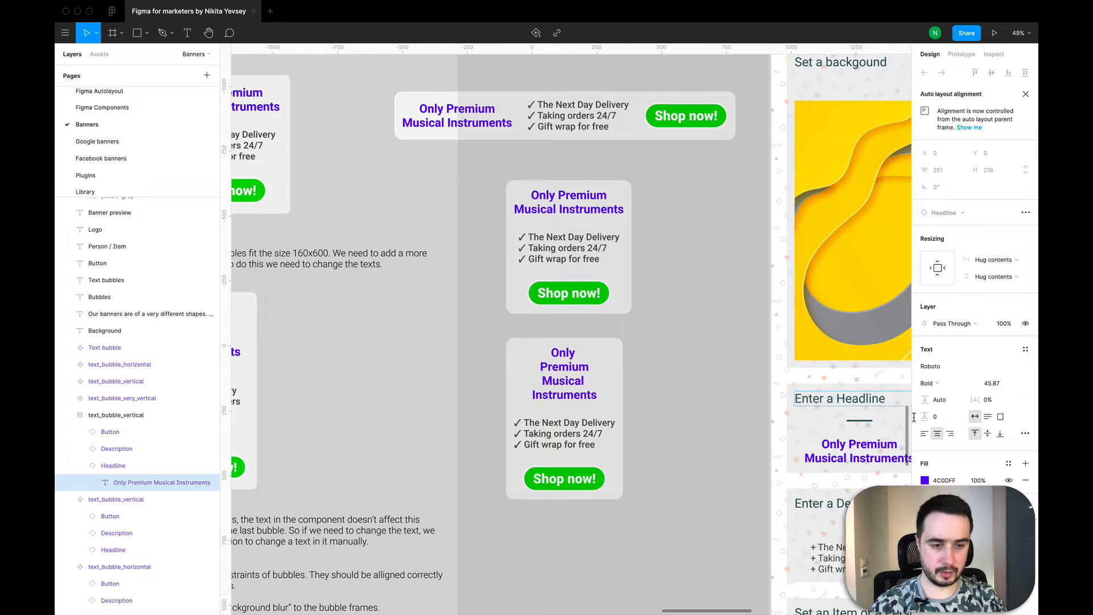
click(930, 437)
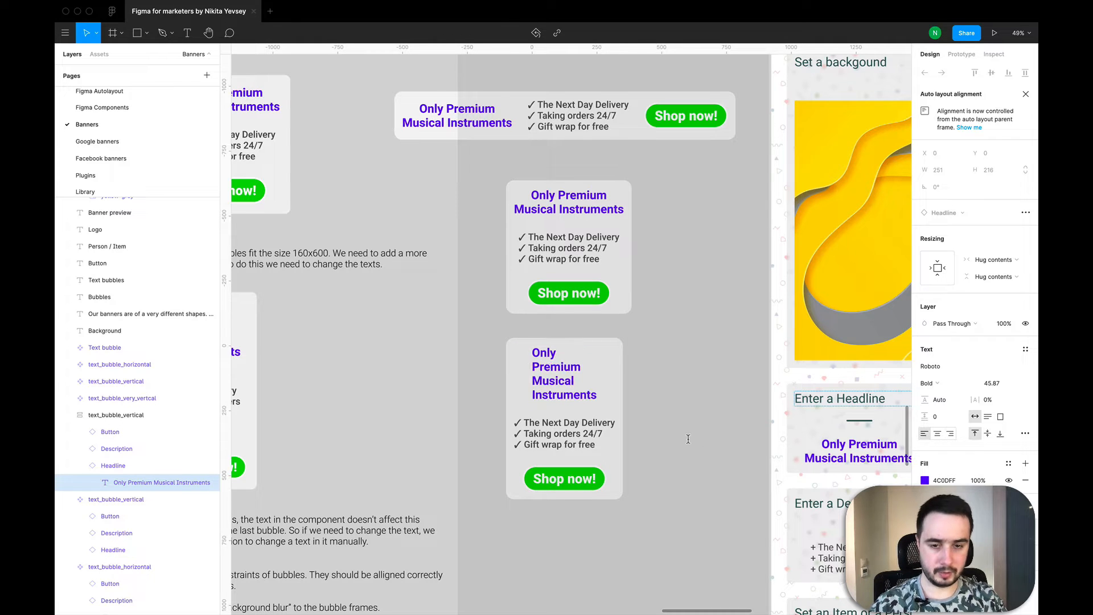
Step: Split each description item in the detached bubble over two lines, breaking before "Day Delivery", "24/7" and "for free"
click(565, 423)
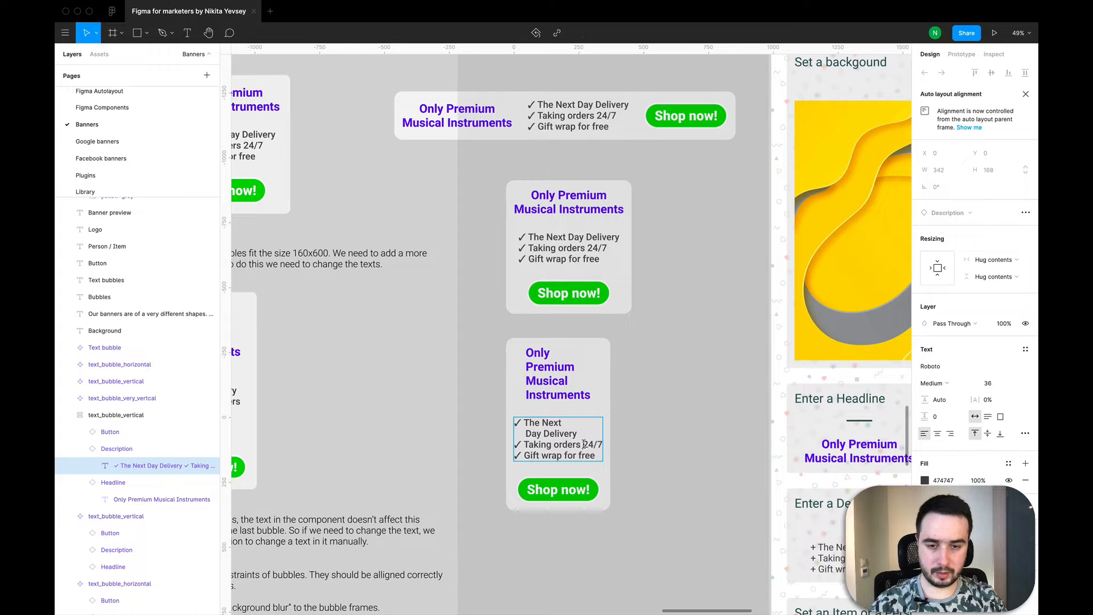
key(Return)
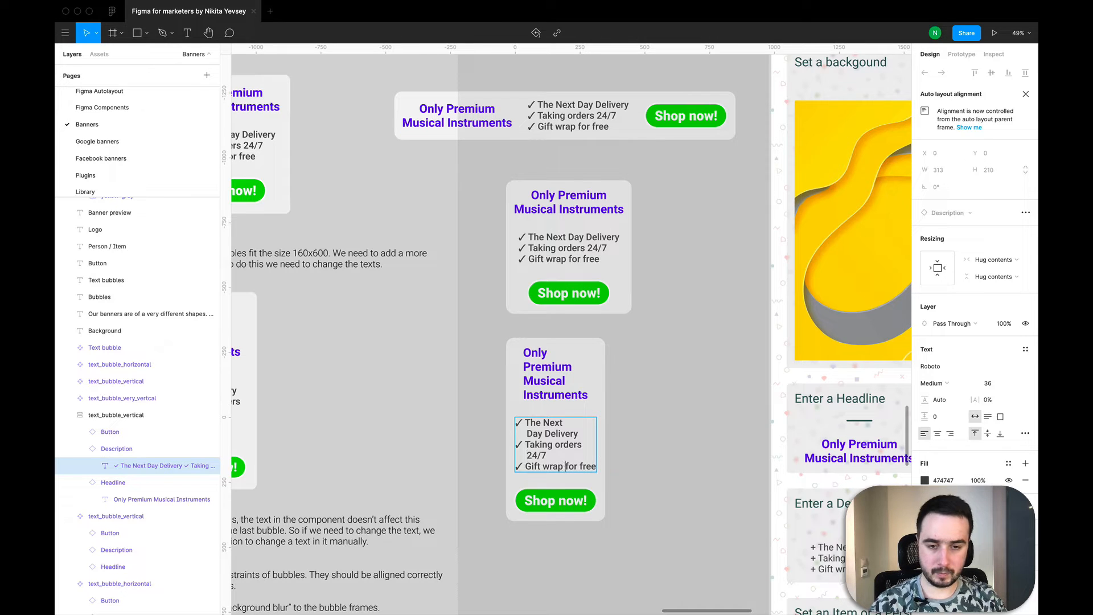
key(Return)
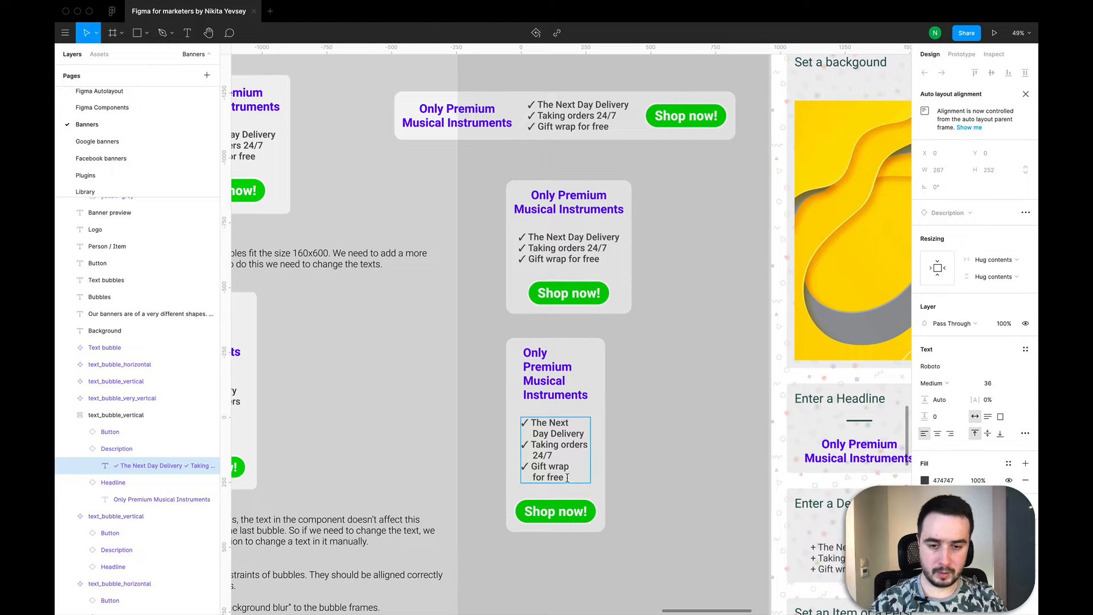
Step: Scale the "Shop now!" button in the detached bubble down to about 270 × 85
click(583, 511)
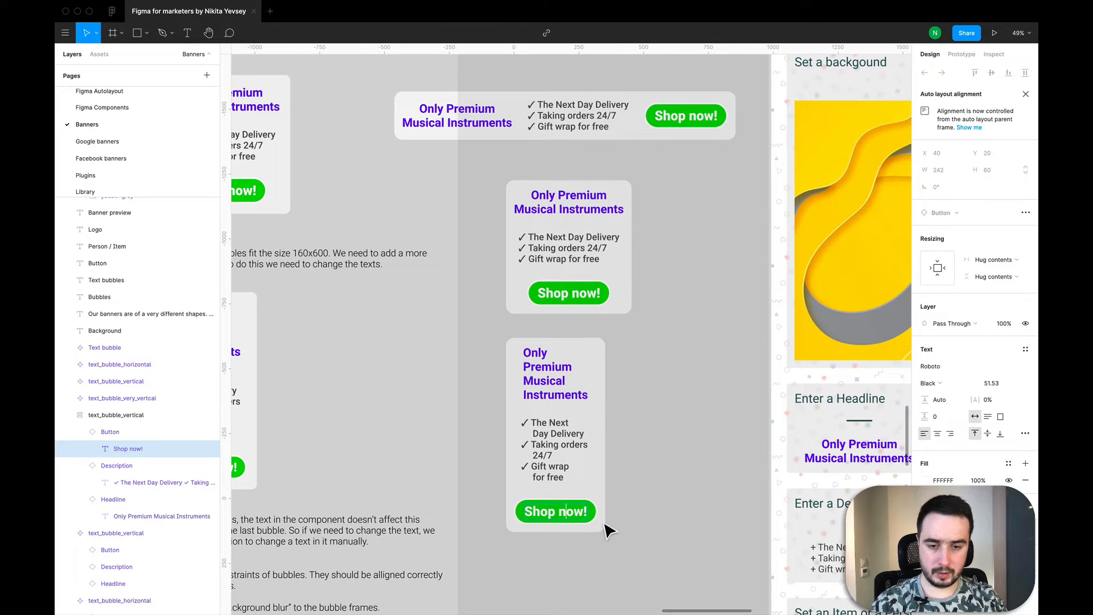
key(Escape)
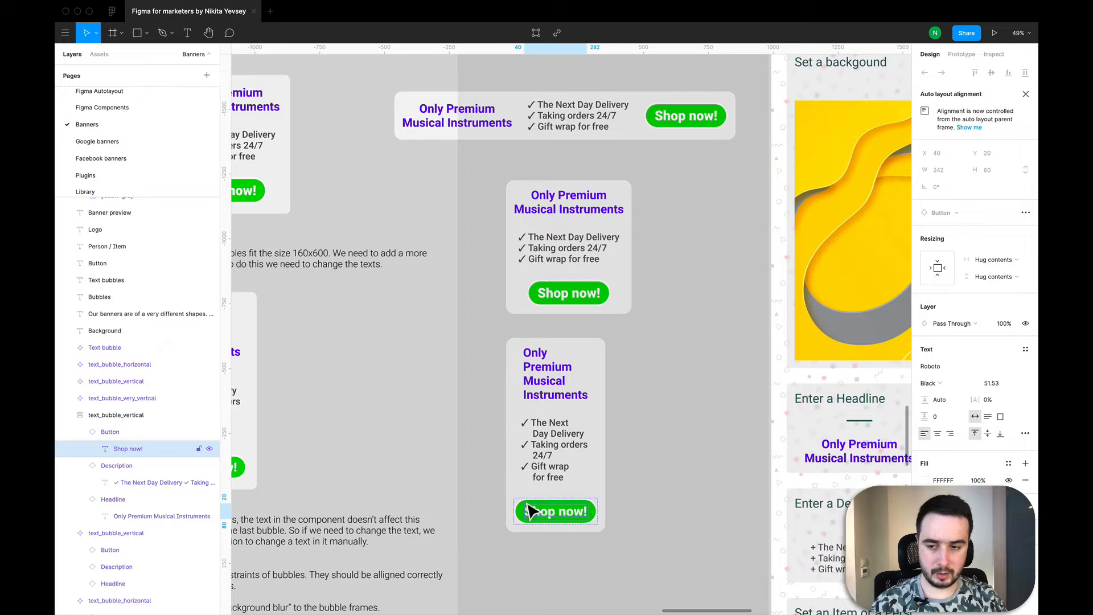
click(110, 432)
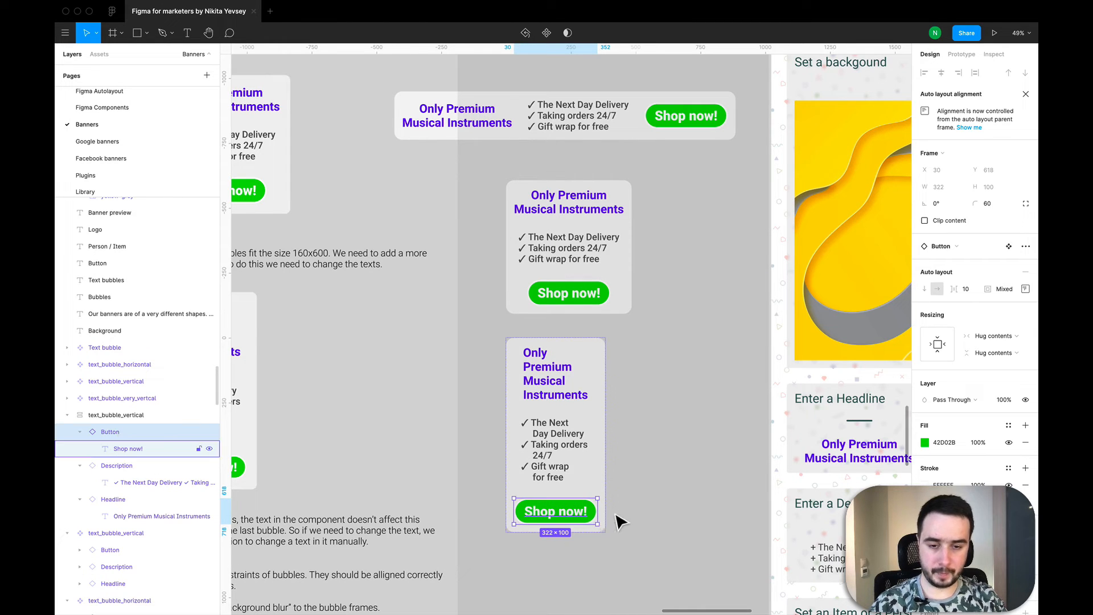
key(l)
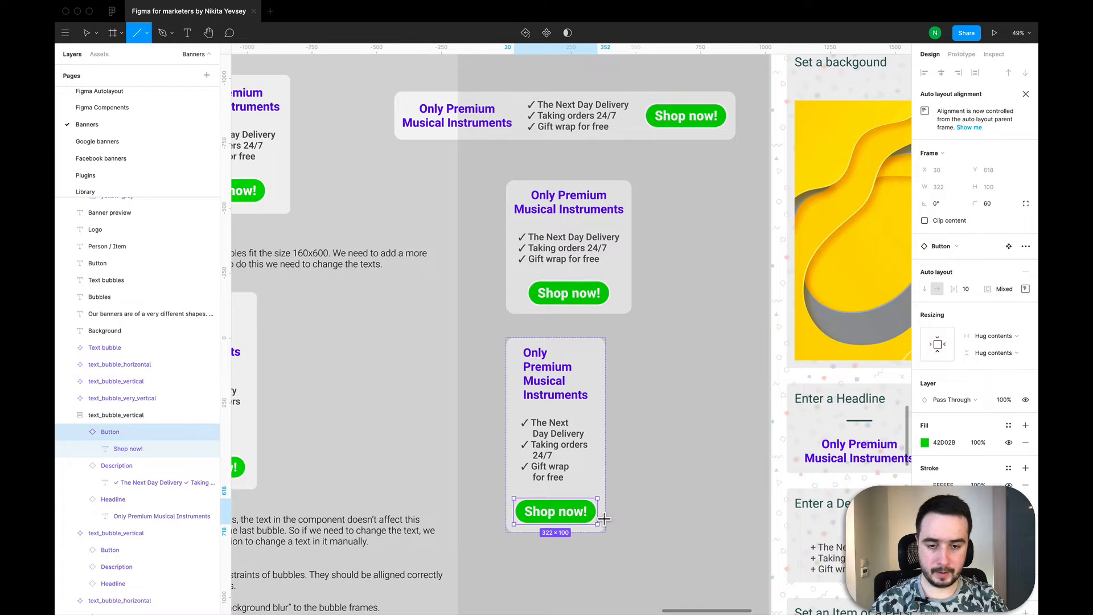
key(k)
drag(604, 519, 592, 520)
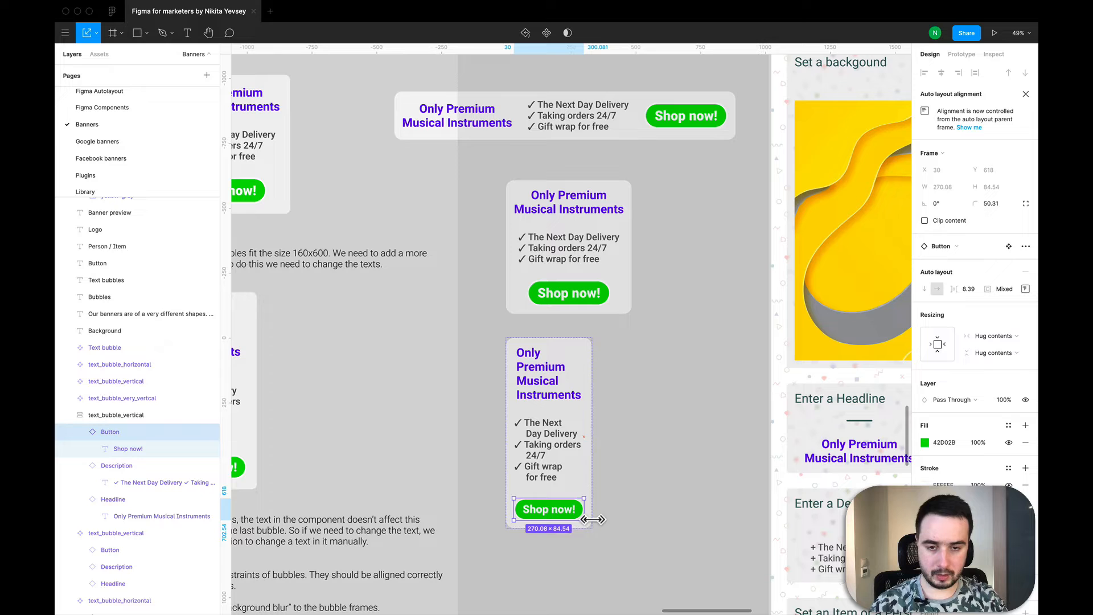
Step: Turn the narrow bubble into a component and rename it text_bubble_very_vertical
click(150, 419)
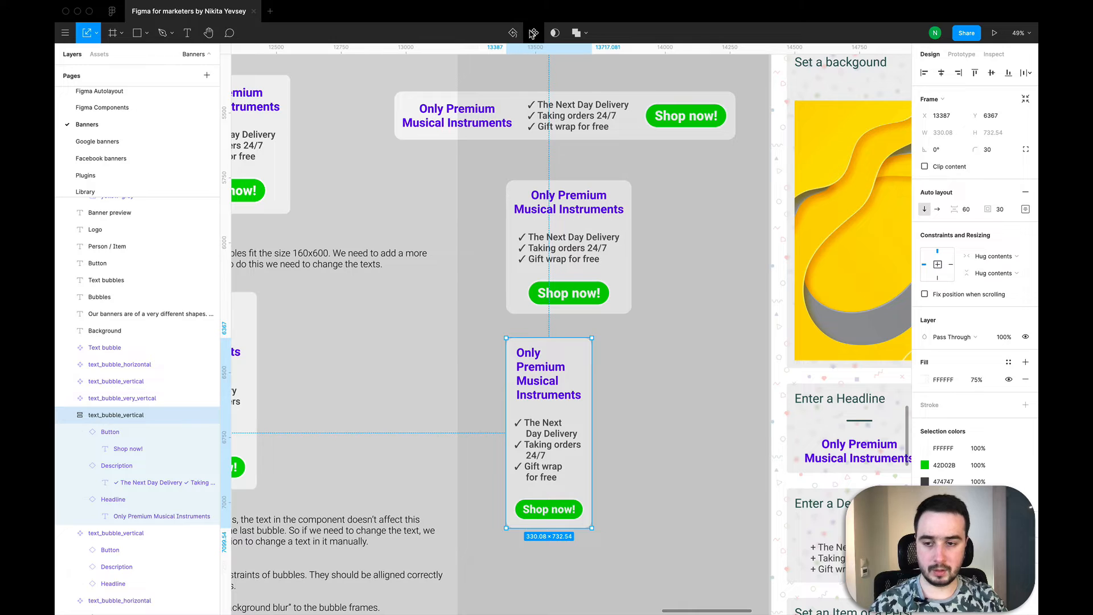
key(super+alt+k)
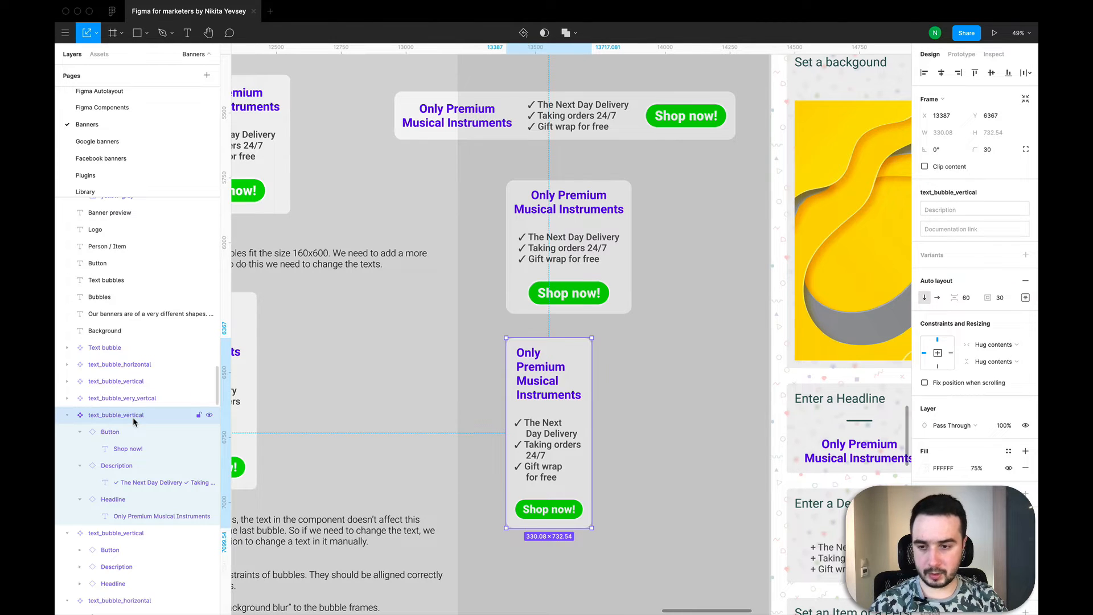
double_click(124, 420)
click(124, 417)
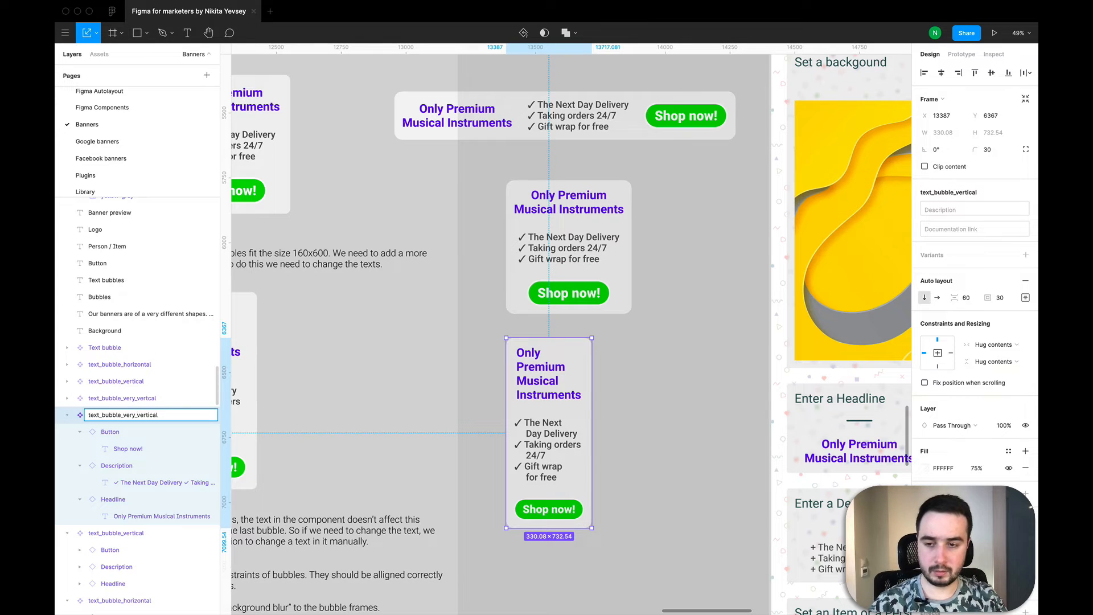
key(Return)
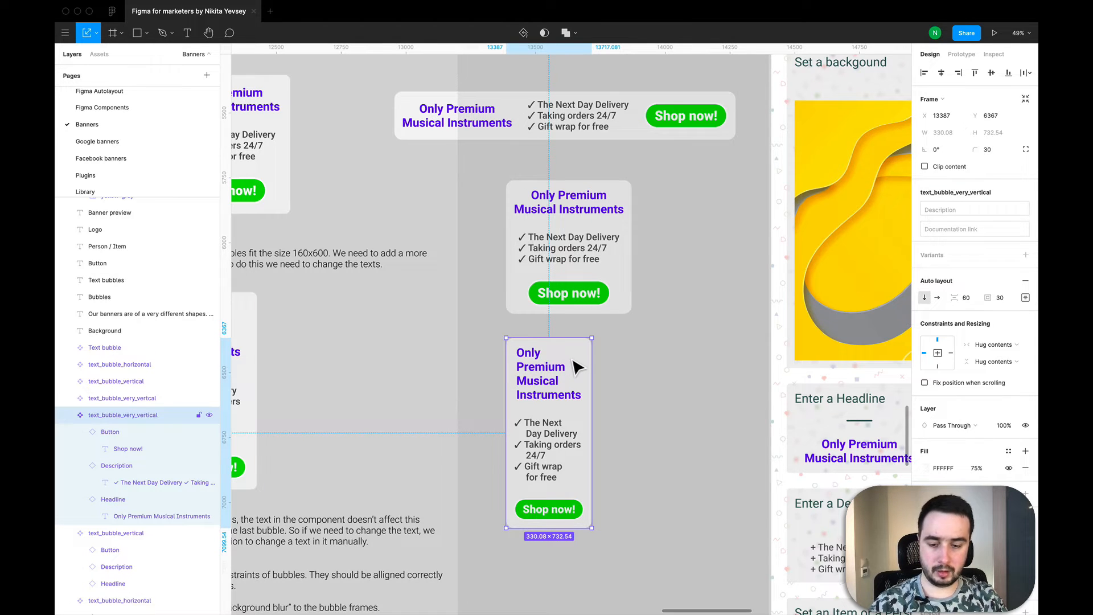
Step: Paste text_bubble_very_vertical into the 160×600 banner, scale it to about 141 × 313 and position it at X 8, Y 9
scroll(576, 366, up, 15)
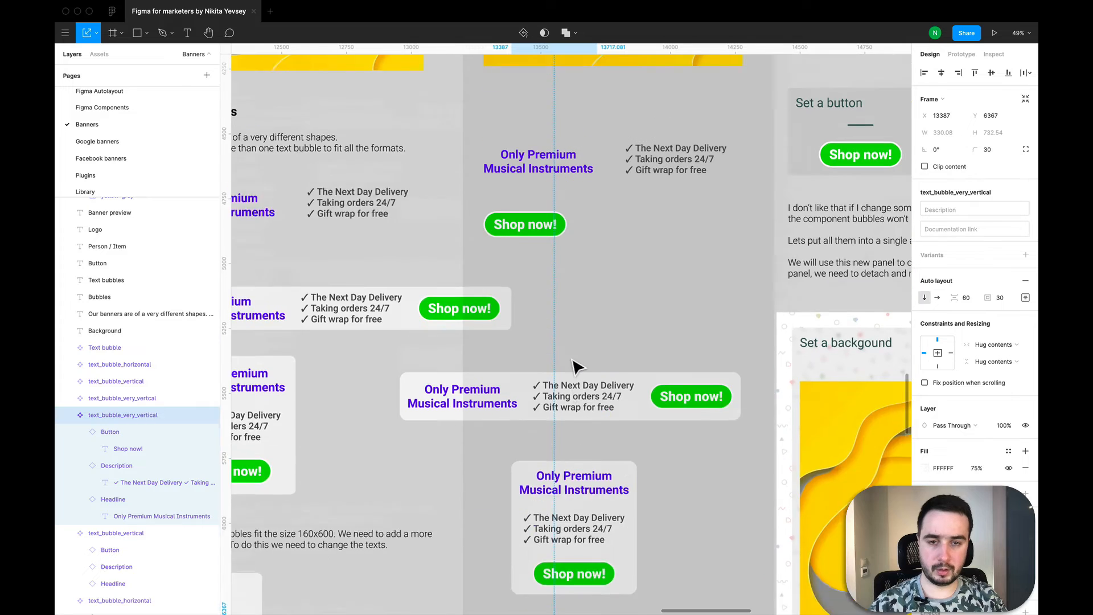
scroll(576, 366, up, 15)
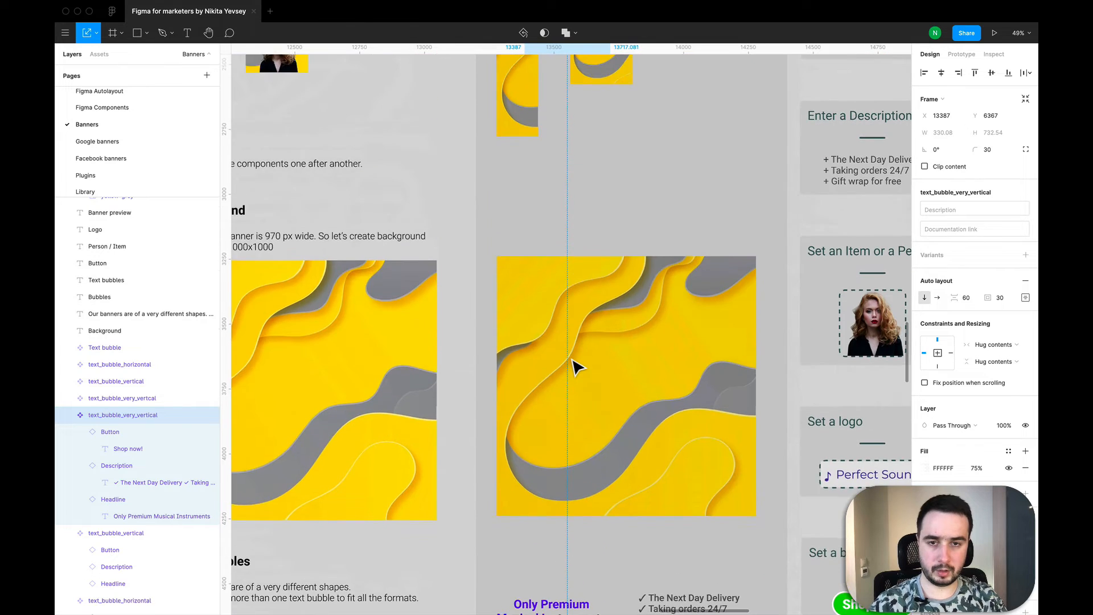
scroll(526, 316, up, 5)
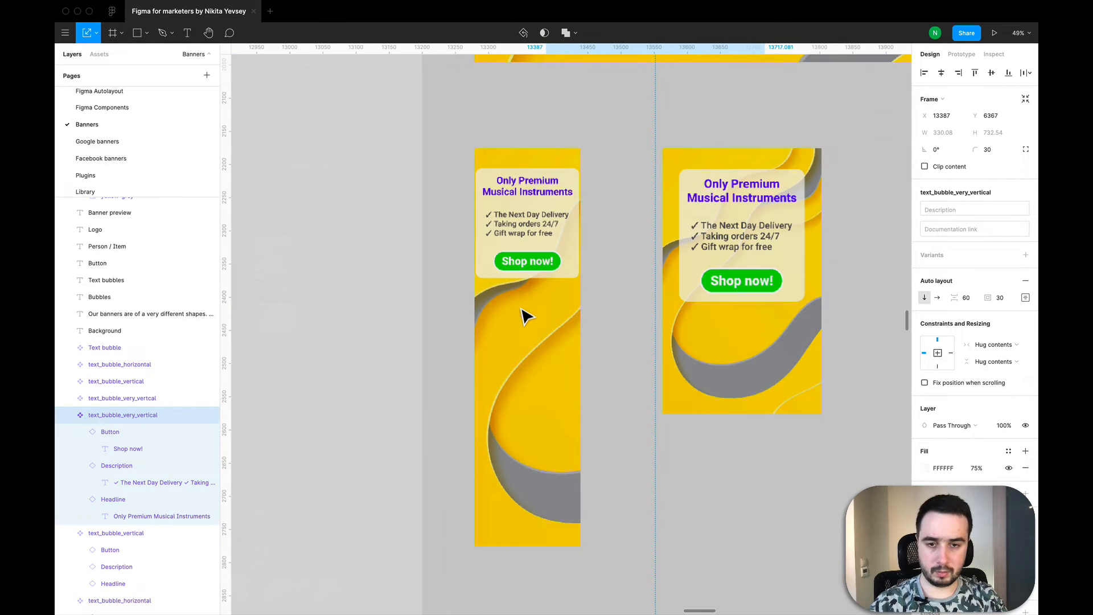
click(539, 346)
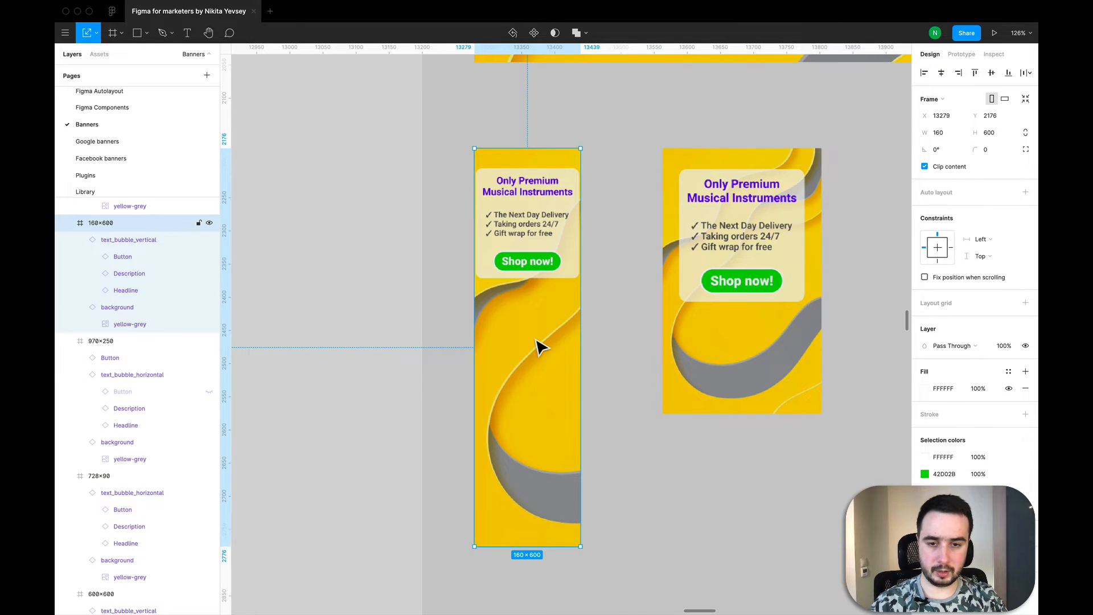
key(super+v)
scroll(549, 370, down, 3)
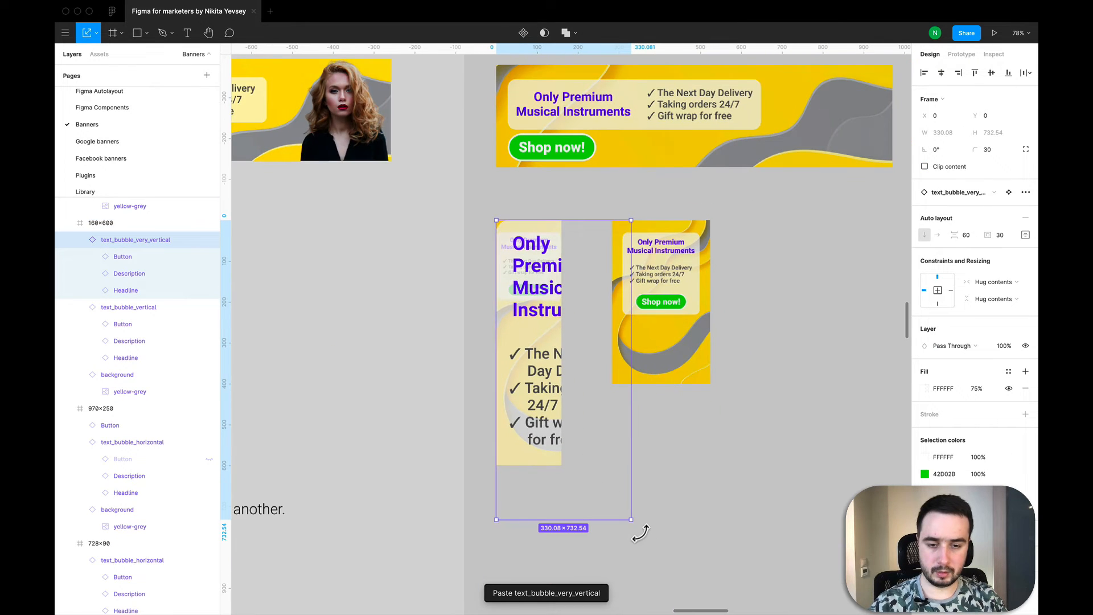
drag(558, 424, 523, 348)
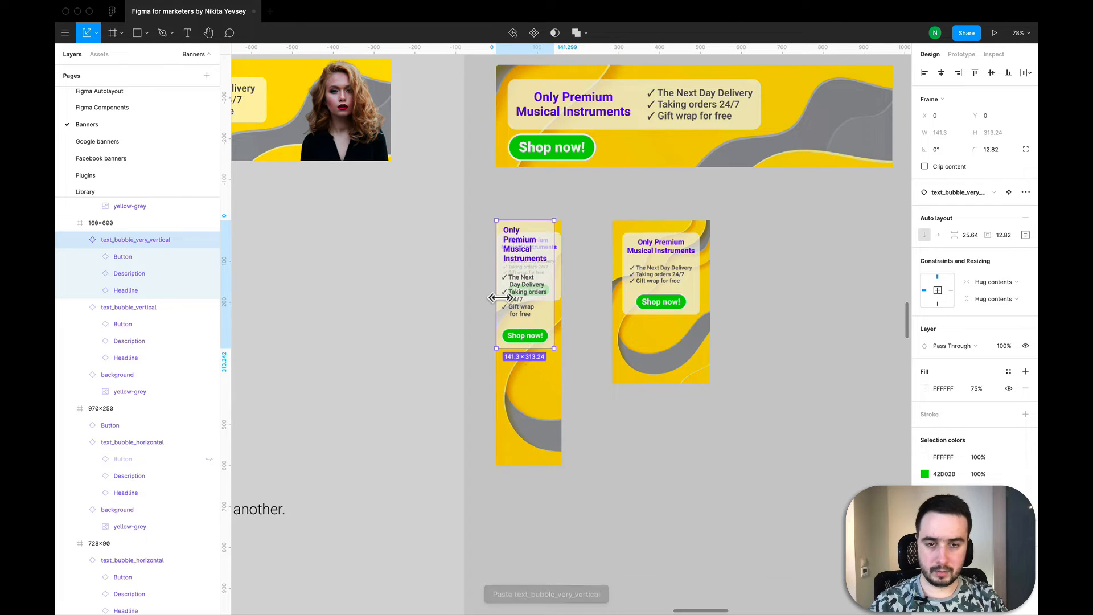
scroll(494, 291, up, 5)
drag(557, 305, 562, 312)
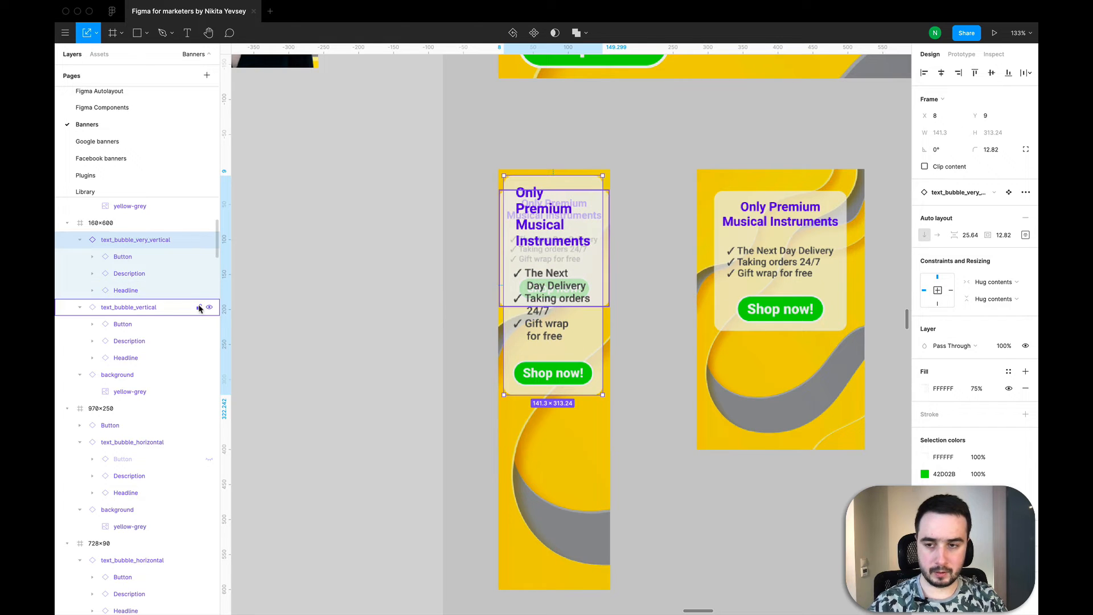
Step: Delete the old text_bubble_vertical instance from the 160×600 banner
click(209, 307)
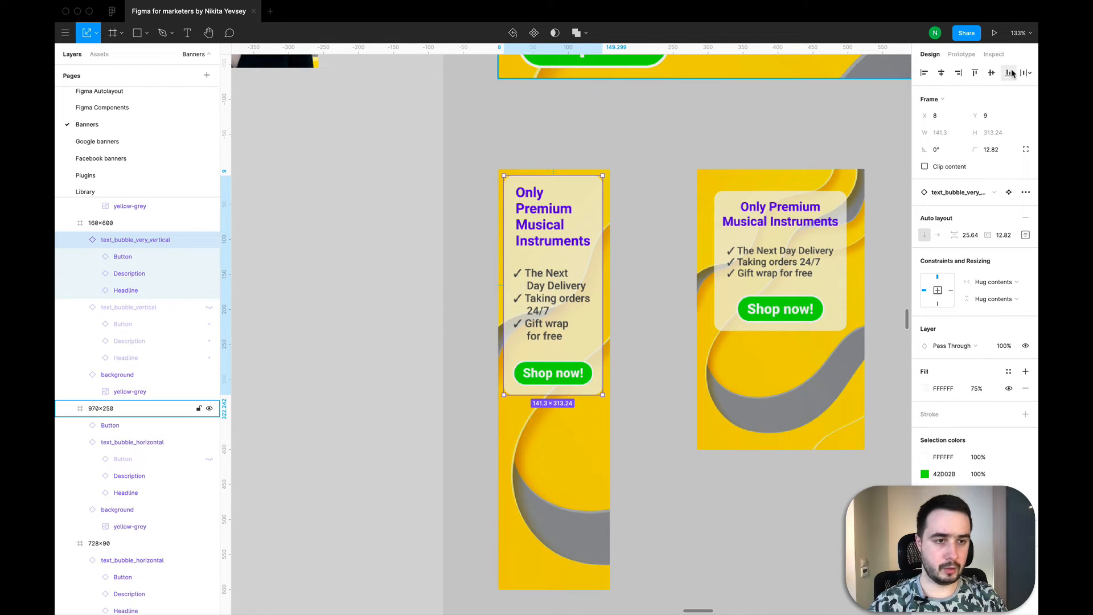
click(1019, 33)
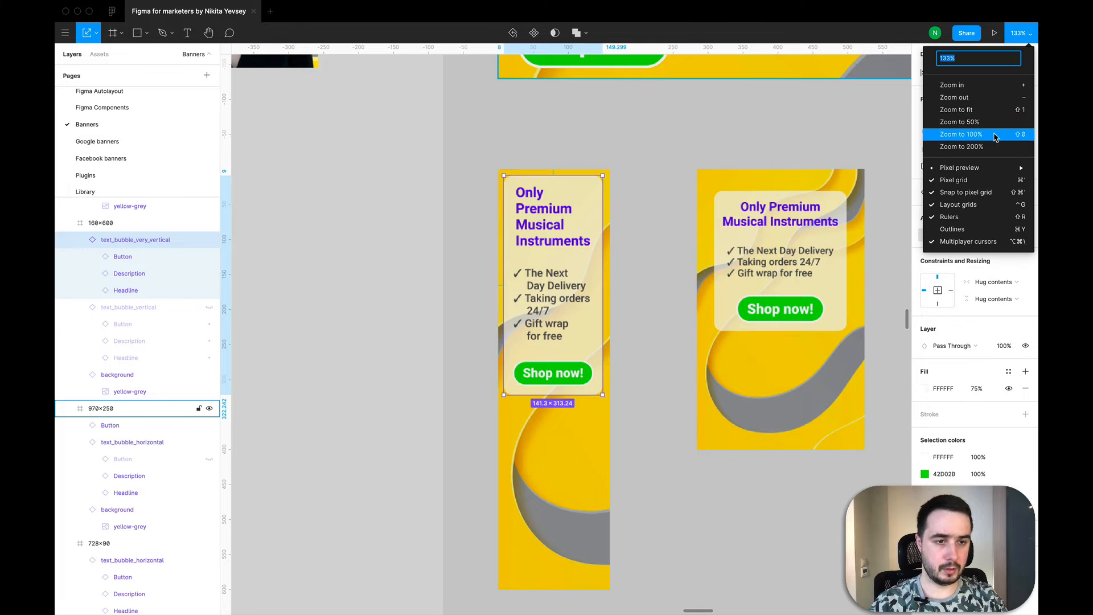
click(995, 136)
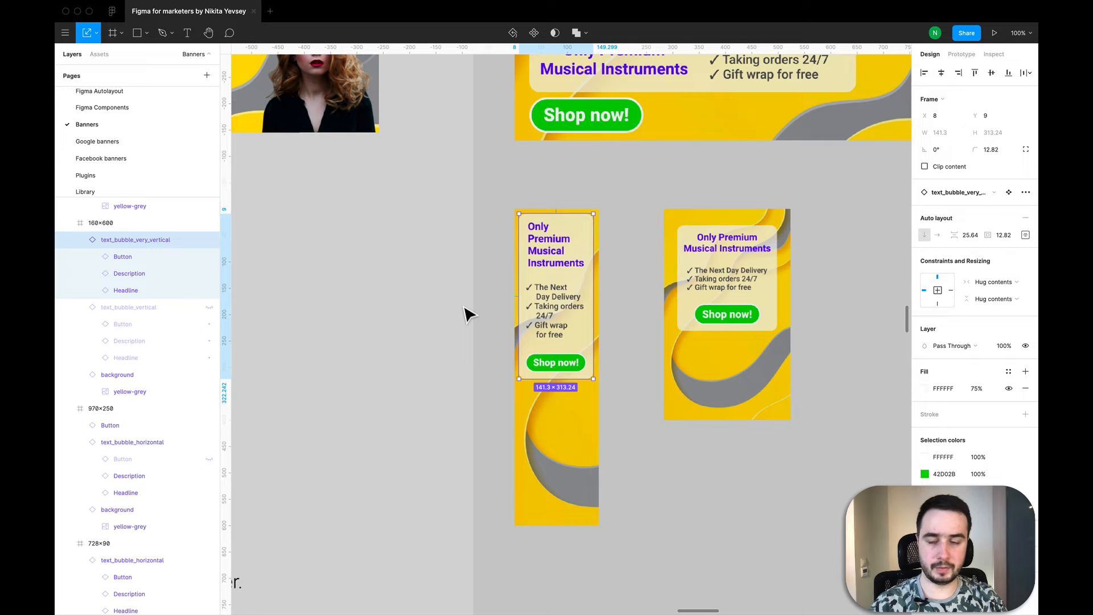
click(159, 306)
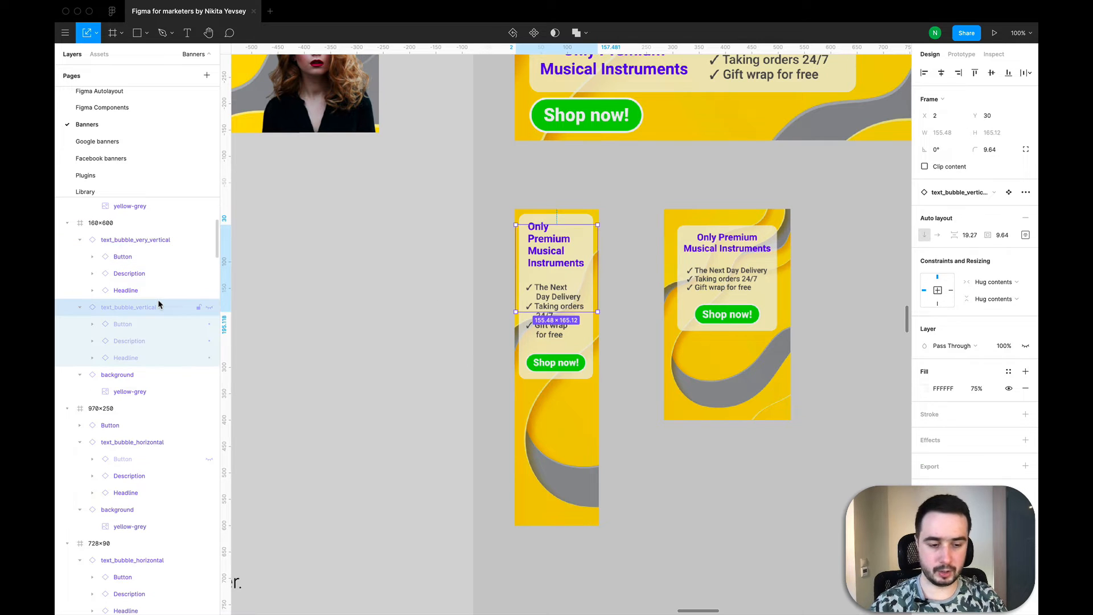
key(Escape)
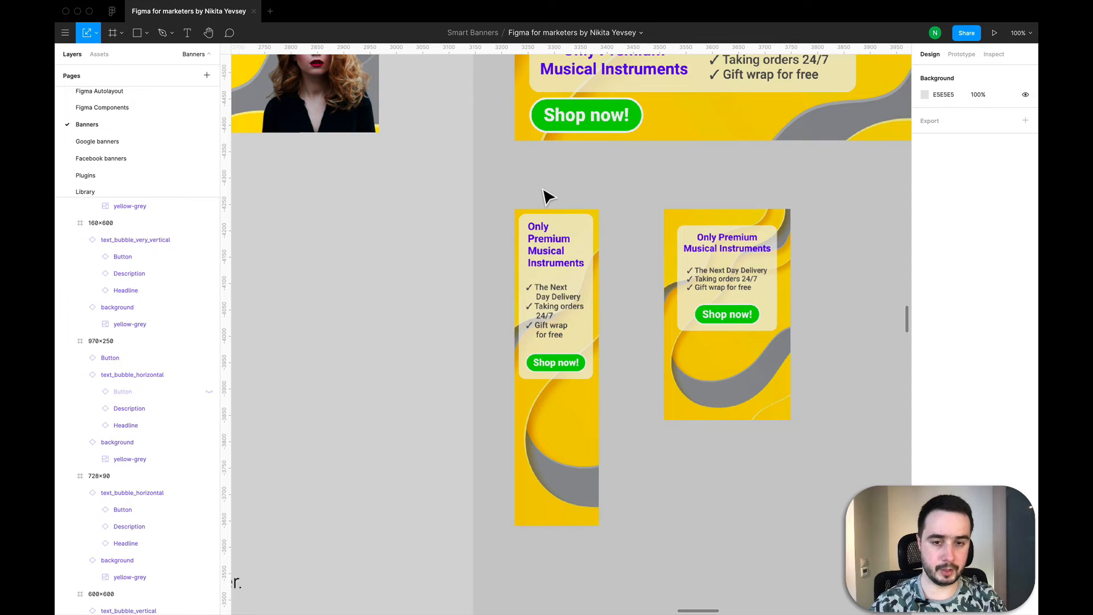
Step: Try adding a third line "for You" to the main Headline component in the text bubbles area
scroll(544, 196, down, 5)
scroll(545, 195, down, 10)
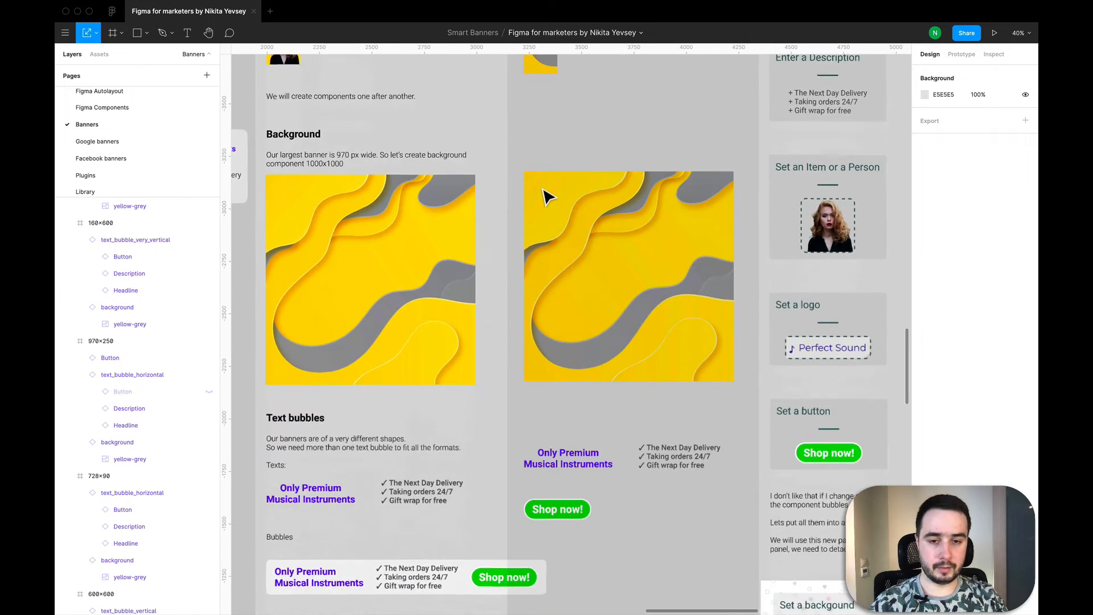
scroll(545, 196, down, 5)
scroll(545, 196, down, 5)
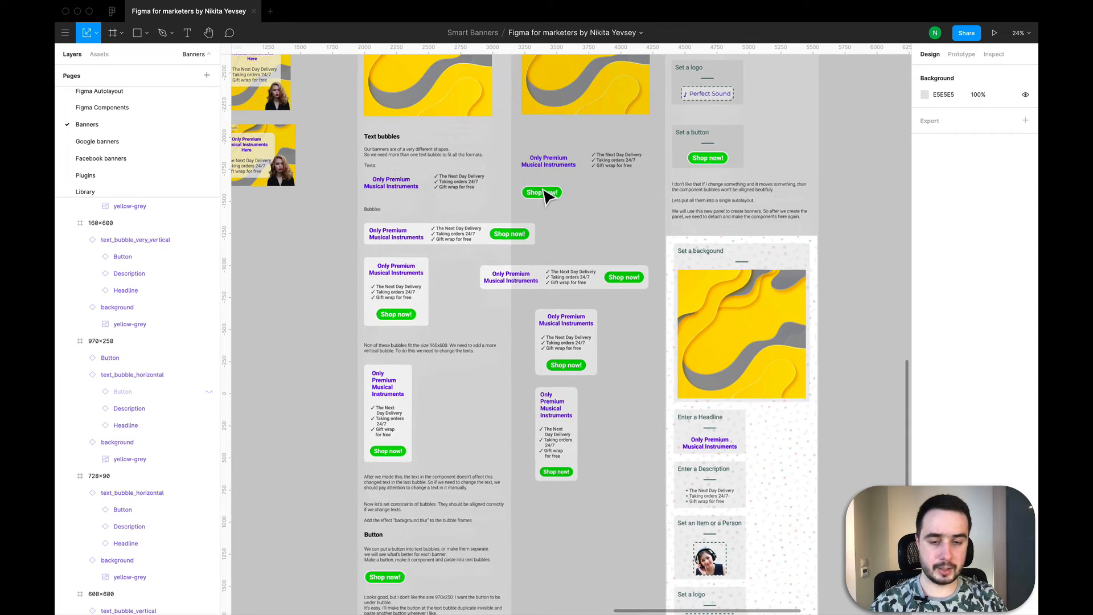
scroll(574, 437, up, 5)
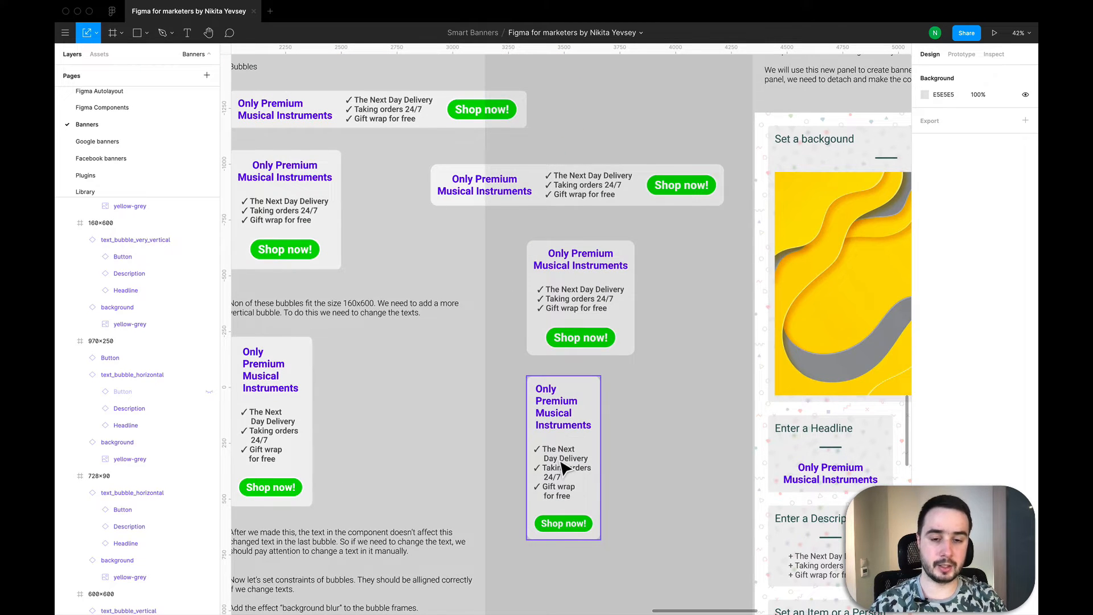
scroll(578, 483, down, 3)
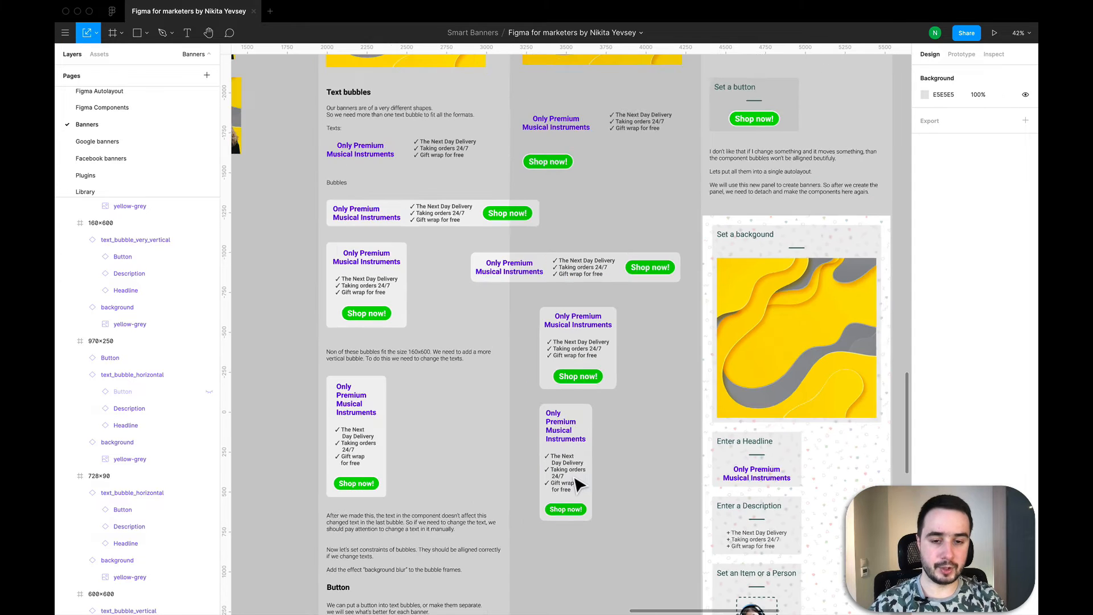
scroll(578, 484, up, 2)
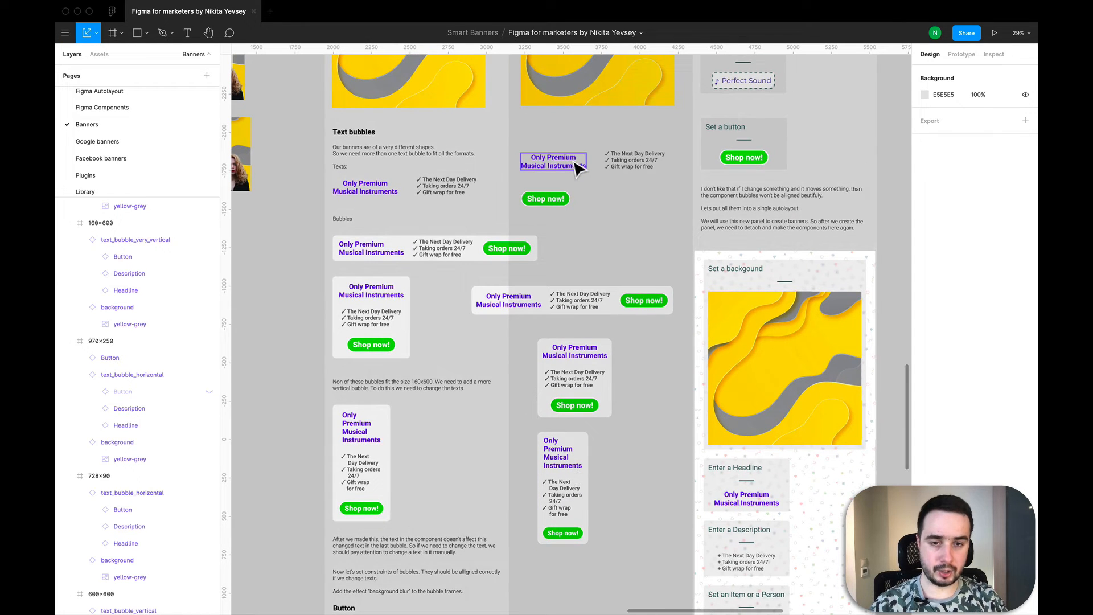
click(579, 167)
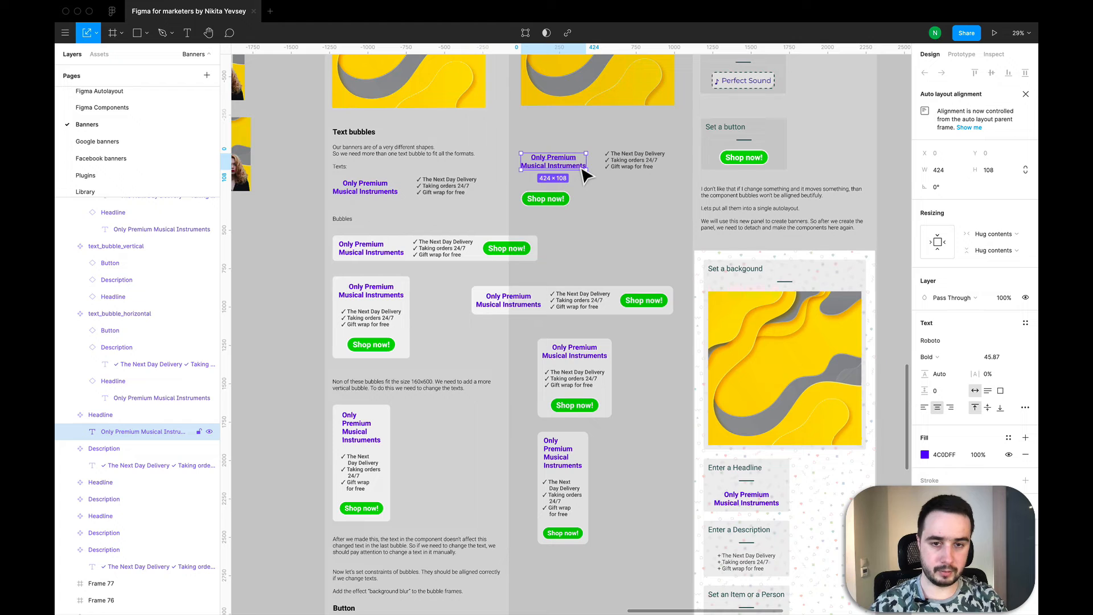
double_click(582, 168)
click(582, 167)
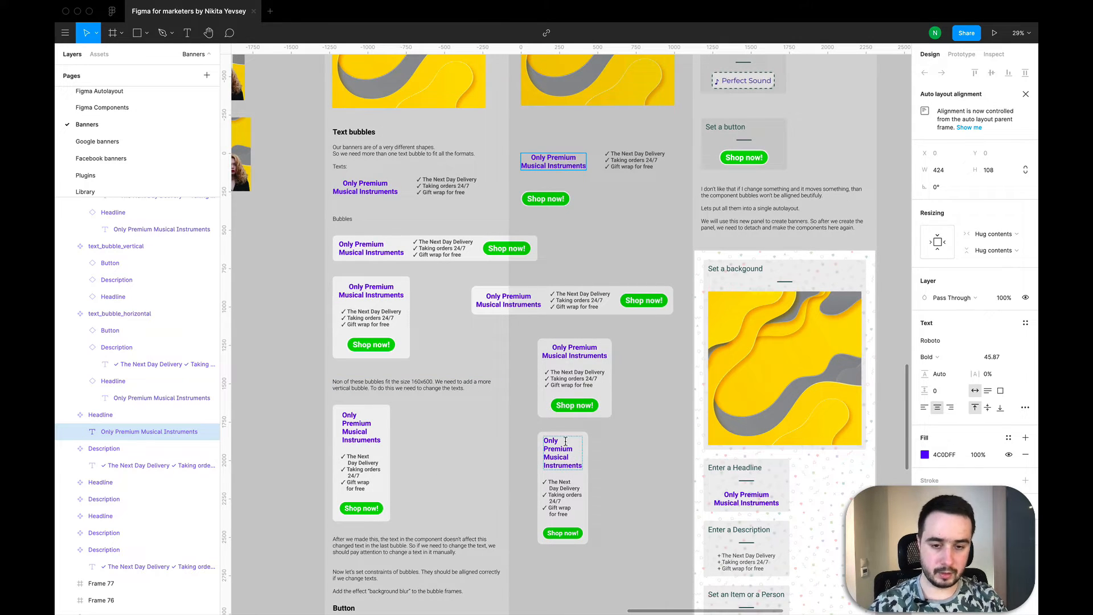
key(Return)
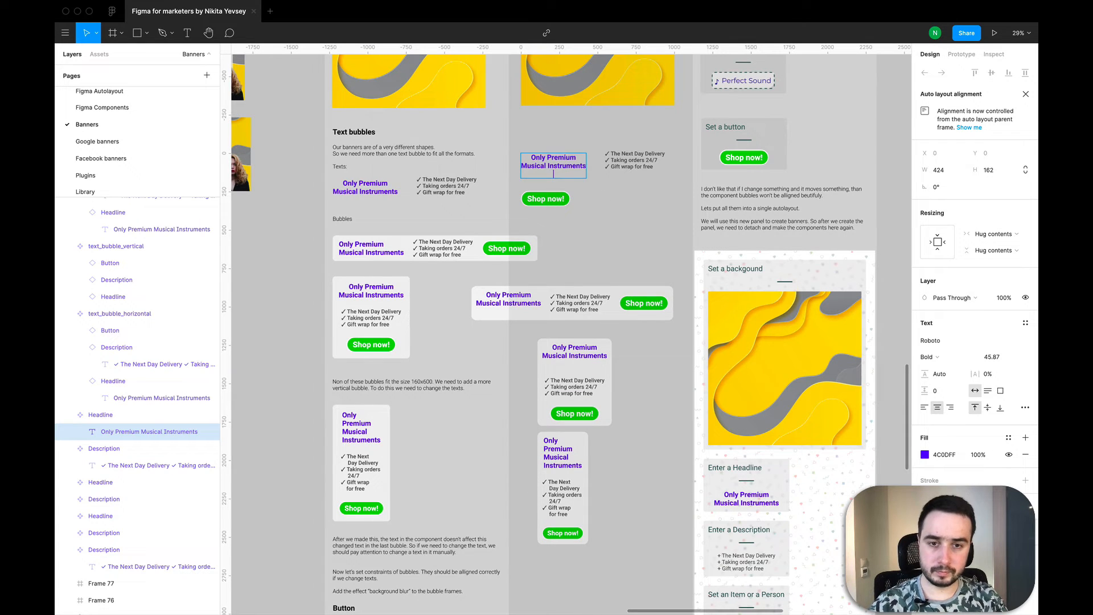
text(for )
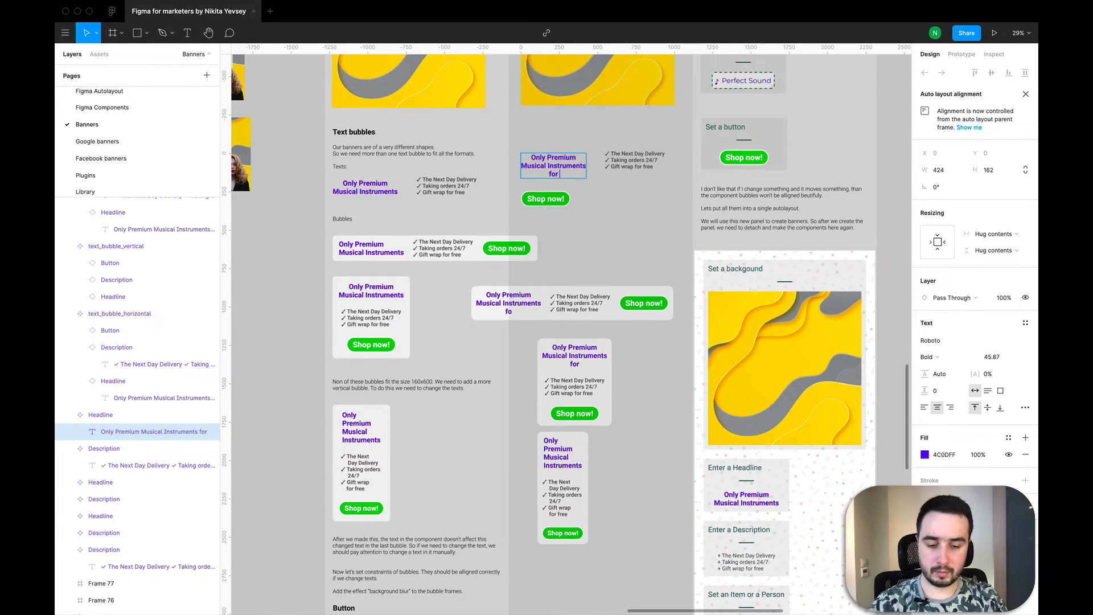
text(You)
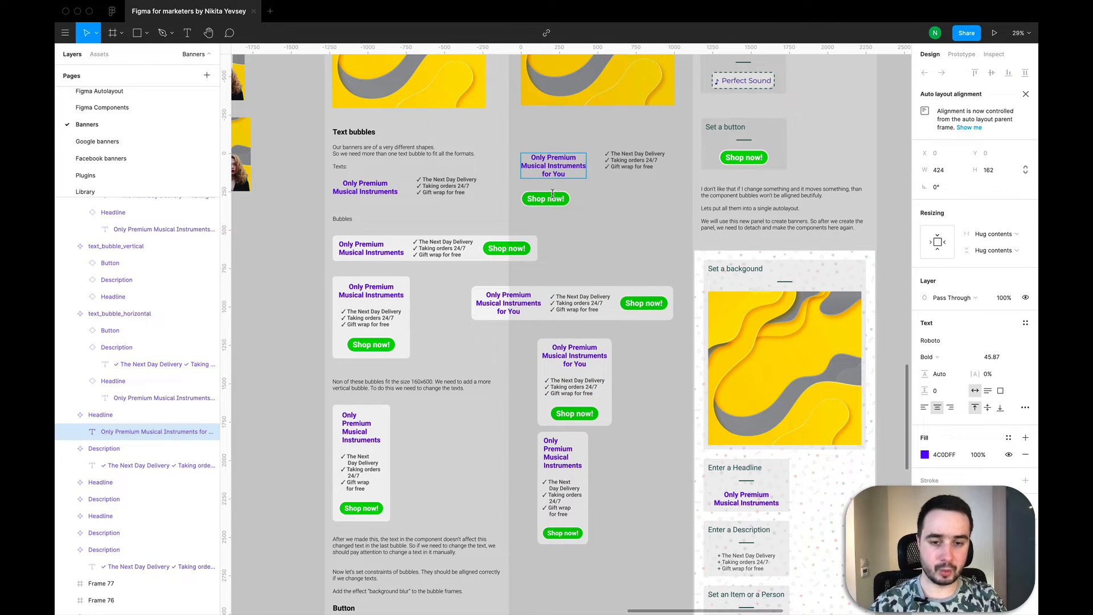
Step: Remove the "for You" line from the main Headline component and finish editing the text
double_click(565, 456)
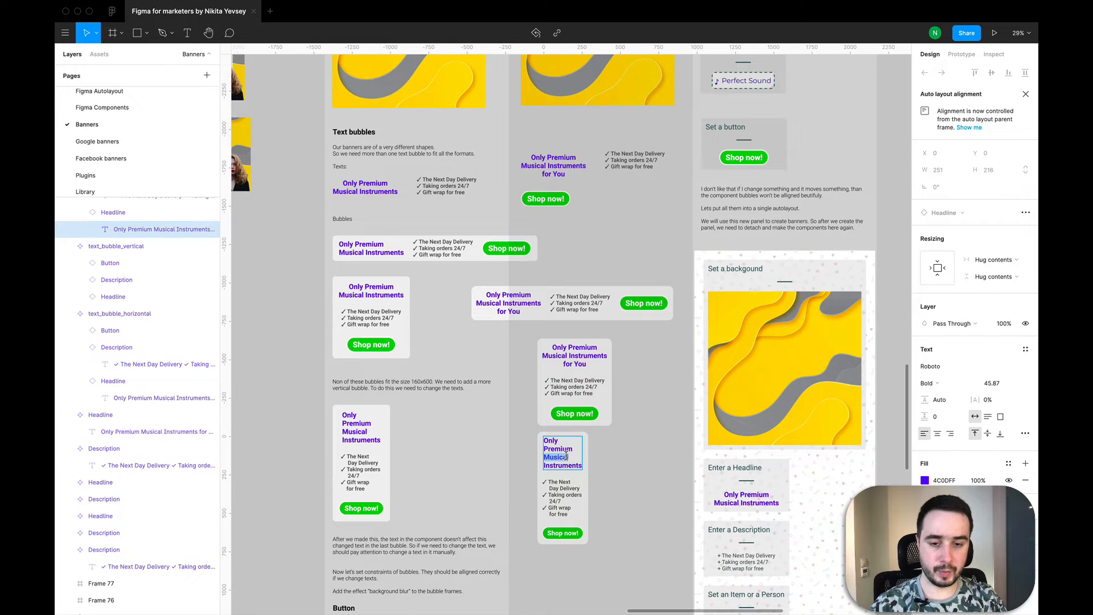
double_click(551, 176)
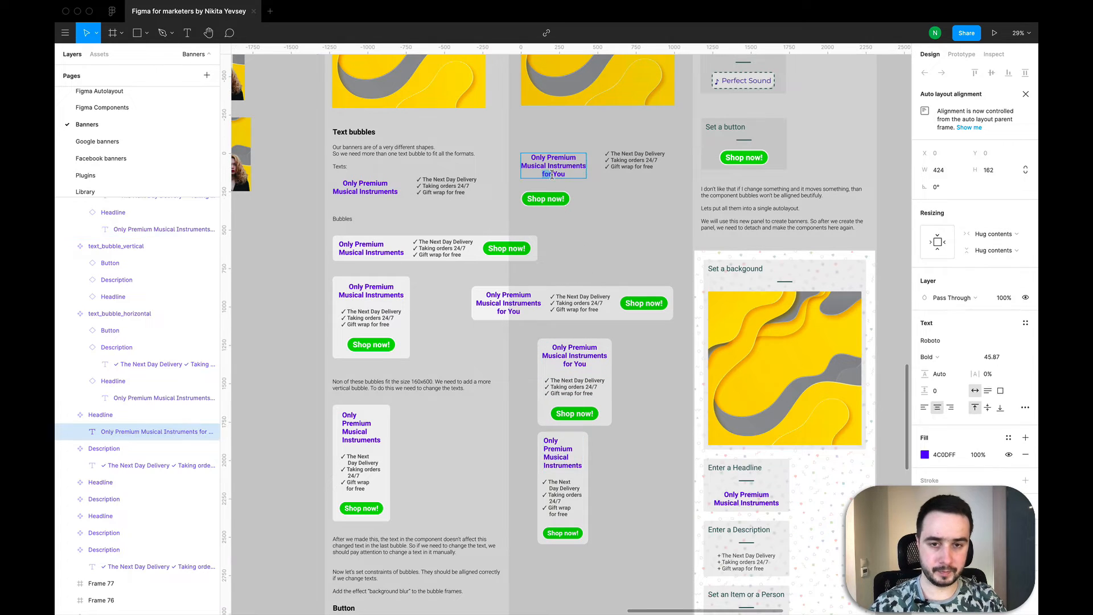
key(BackSpace)
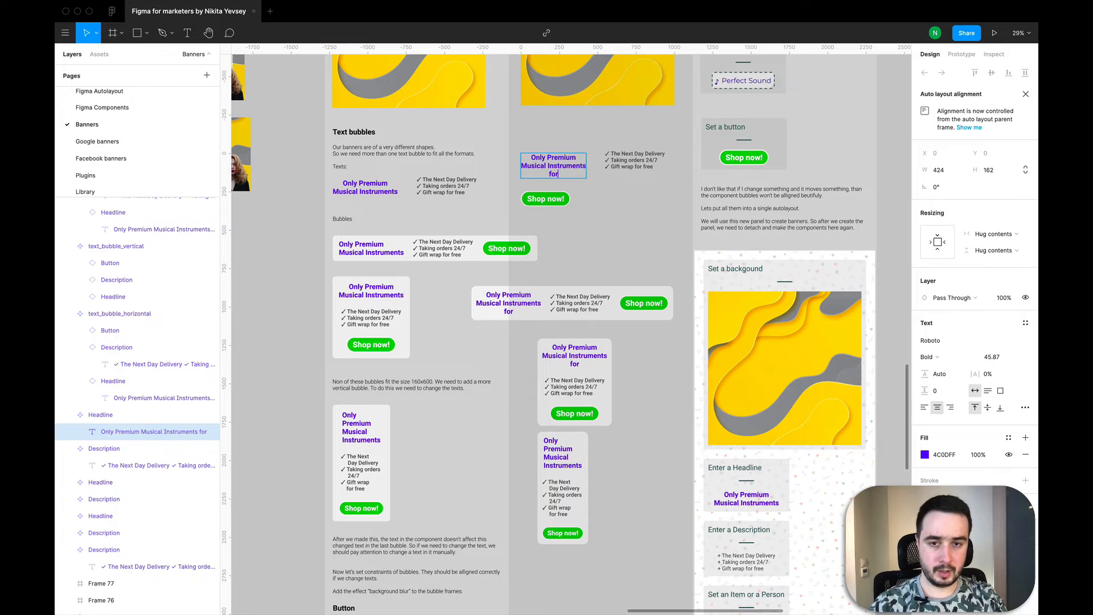
key(BackSpace)
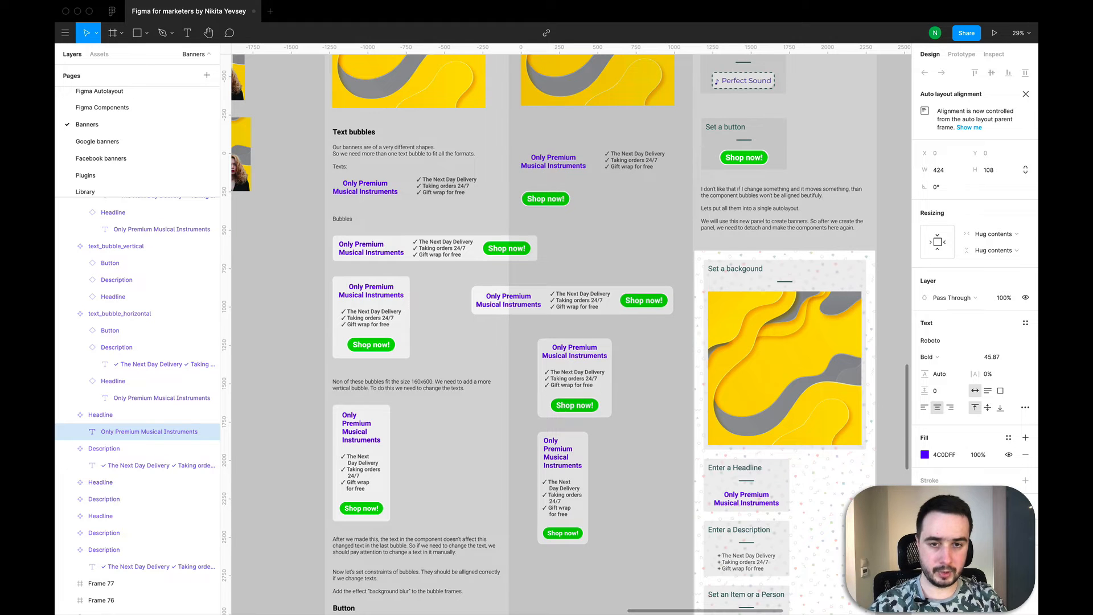
scroll(549, 335, up, 3)
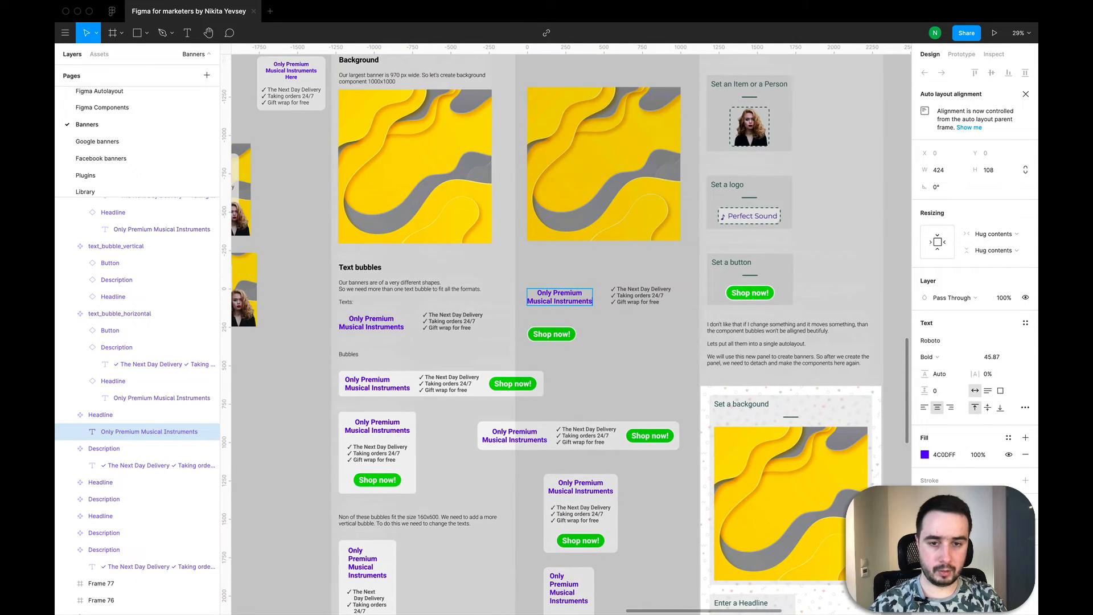
key(Escape)
Step: Try placing a copy of the 250 × 250 person item in the components column, and delete that copy
scroll(638, 327, down, 4)
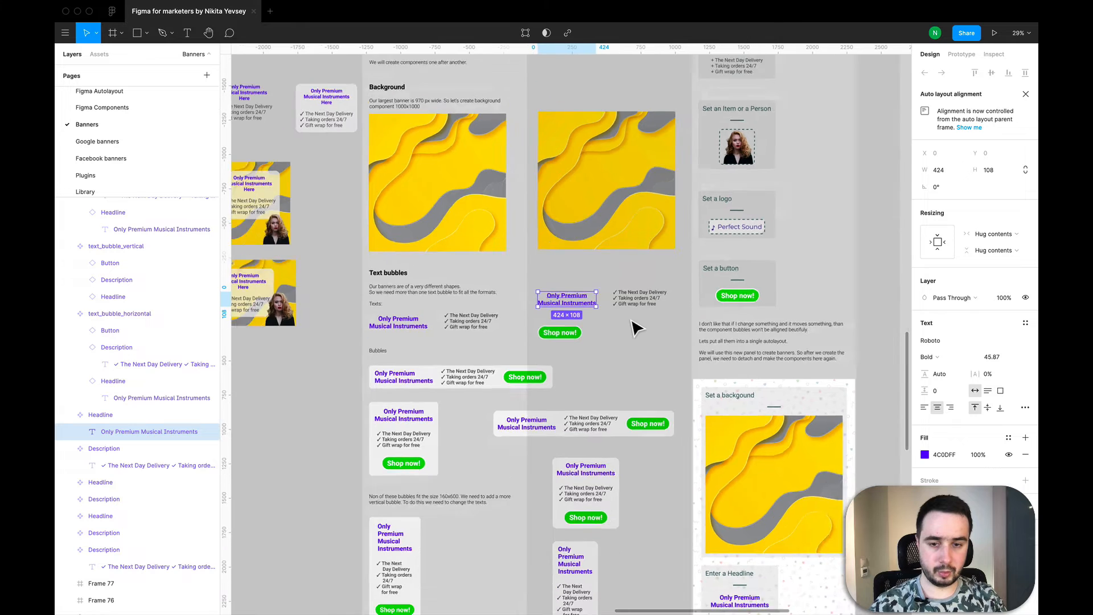
scroll(637, 327, down, 5)
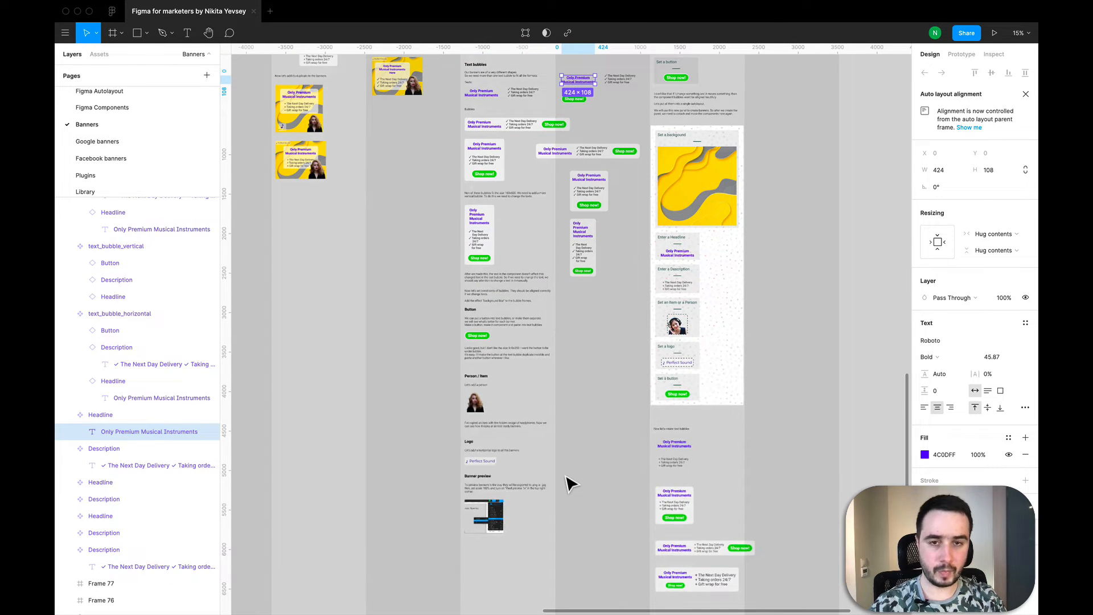
click(575, 367)
scroll(575, 367, up, 3)
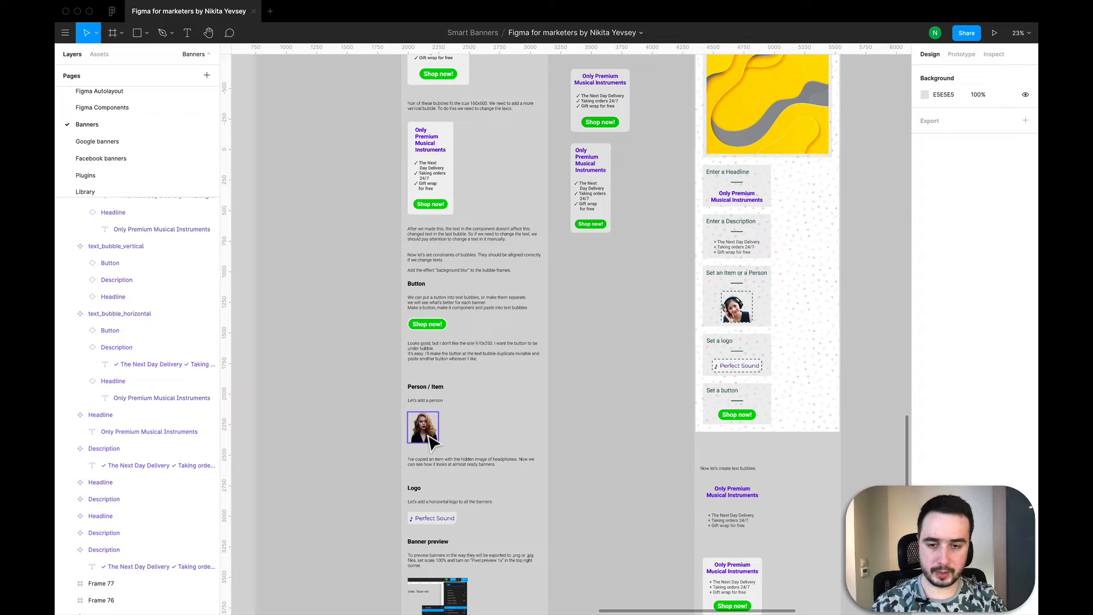
click(424, 433)
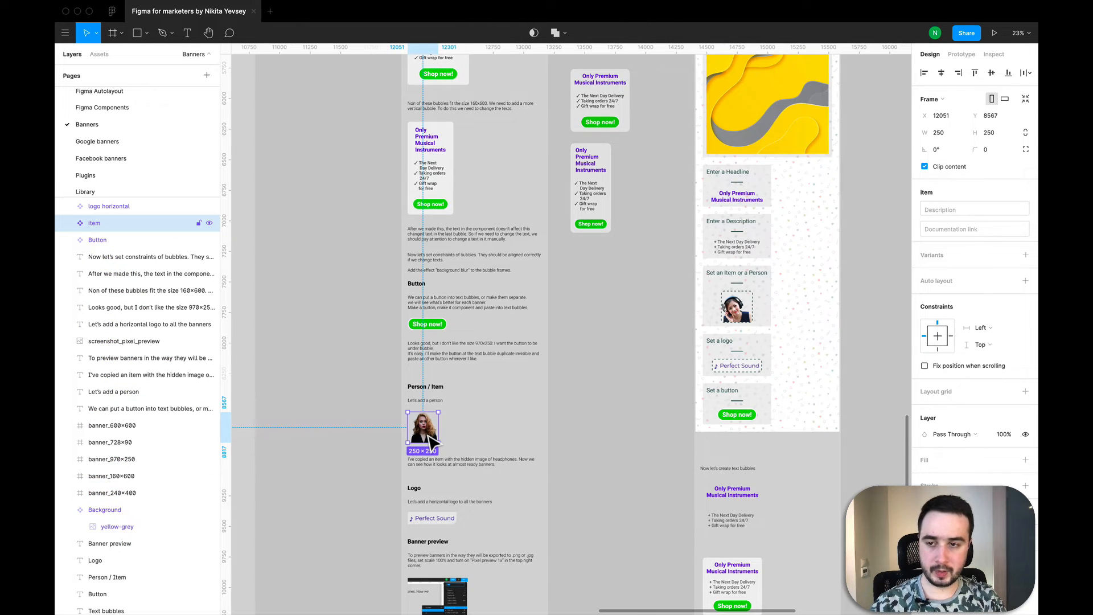
key(super+v)
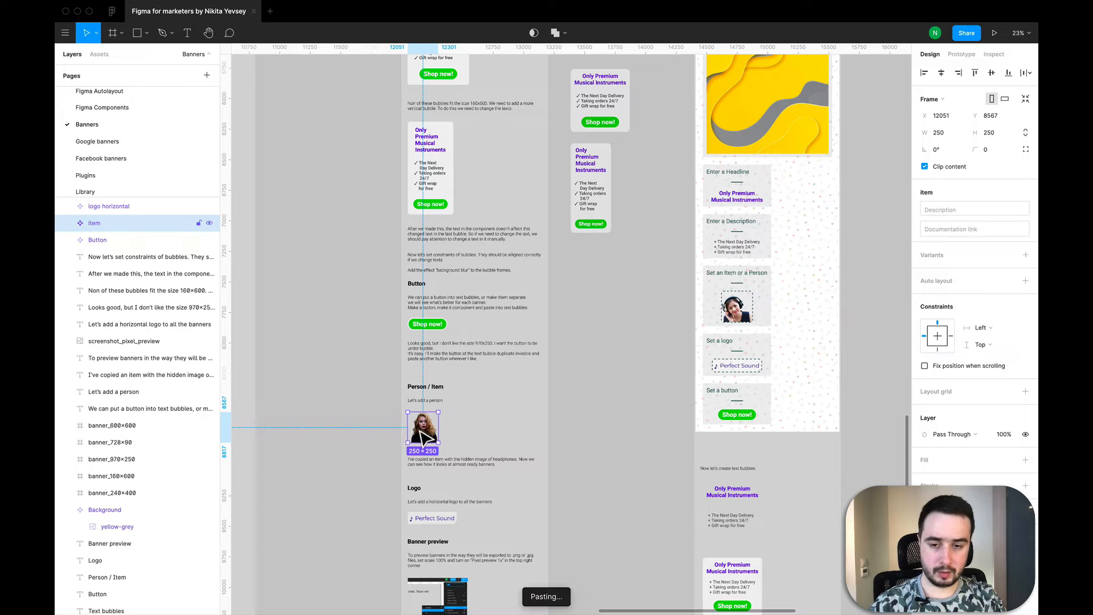
drag(577, 418, 611, 435)
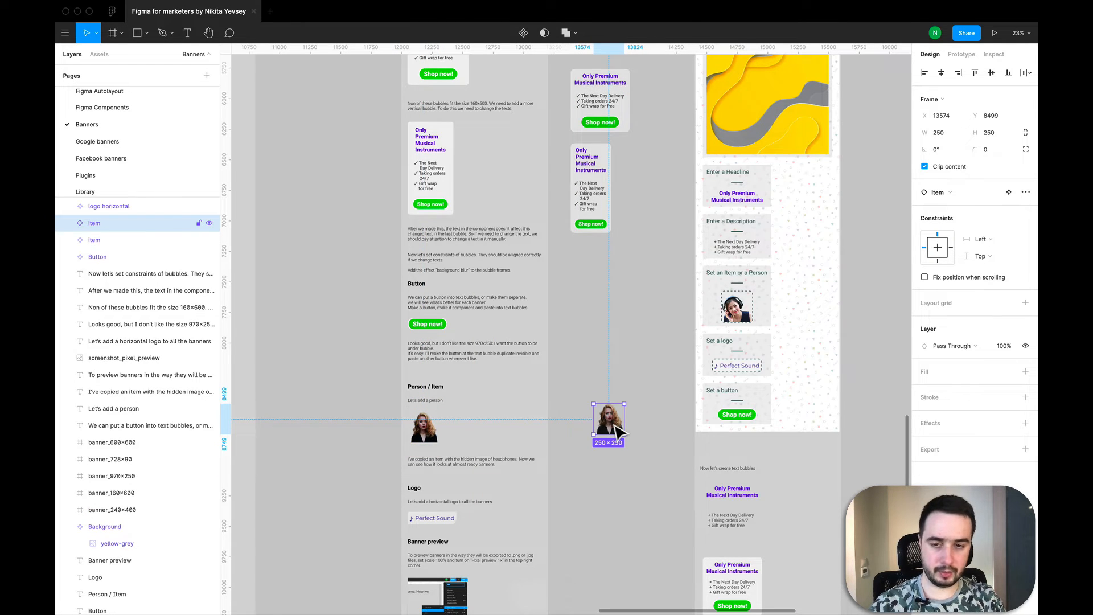
key(Delete)
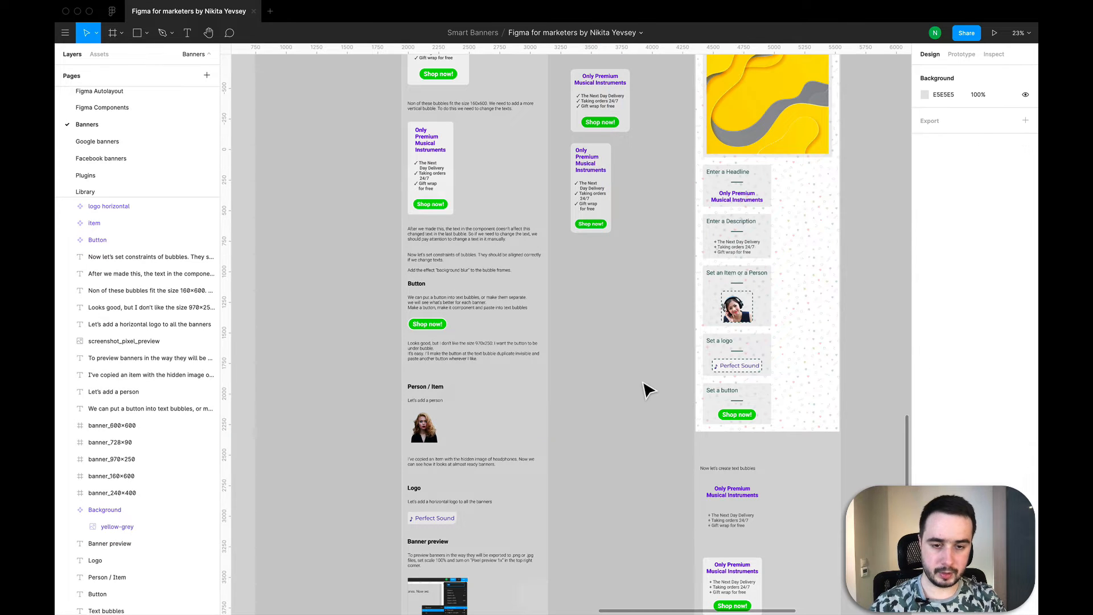
Step: Find and copy the 600 × 600 Item | person component with the headphones from the earlier item section
key(shift+1)
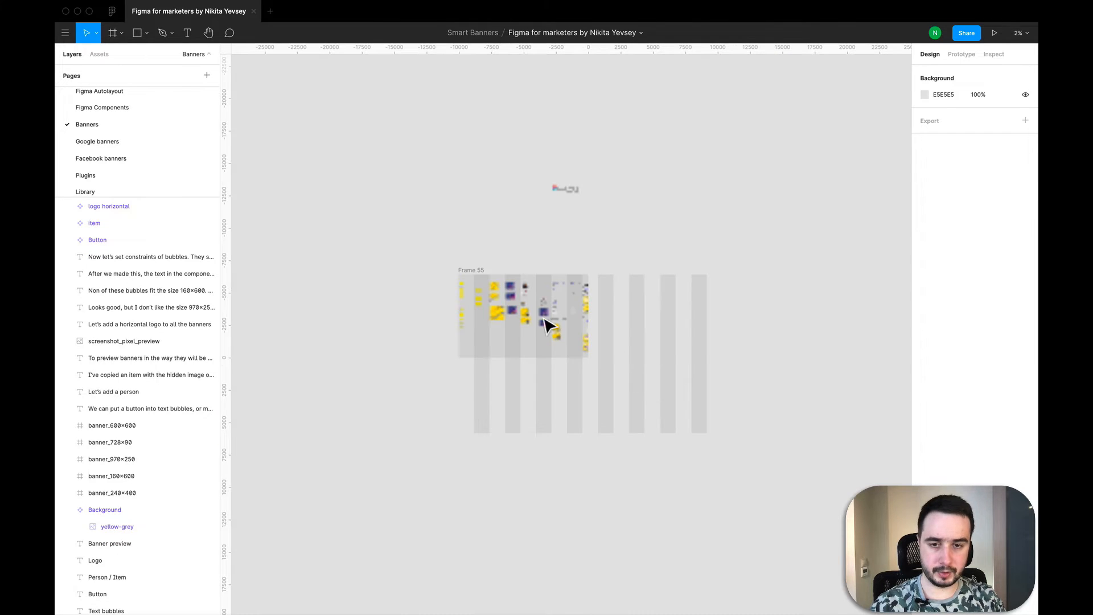
scroll(535, 306, up, 5)
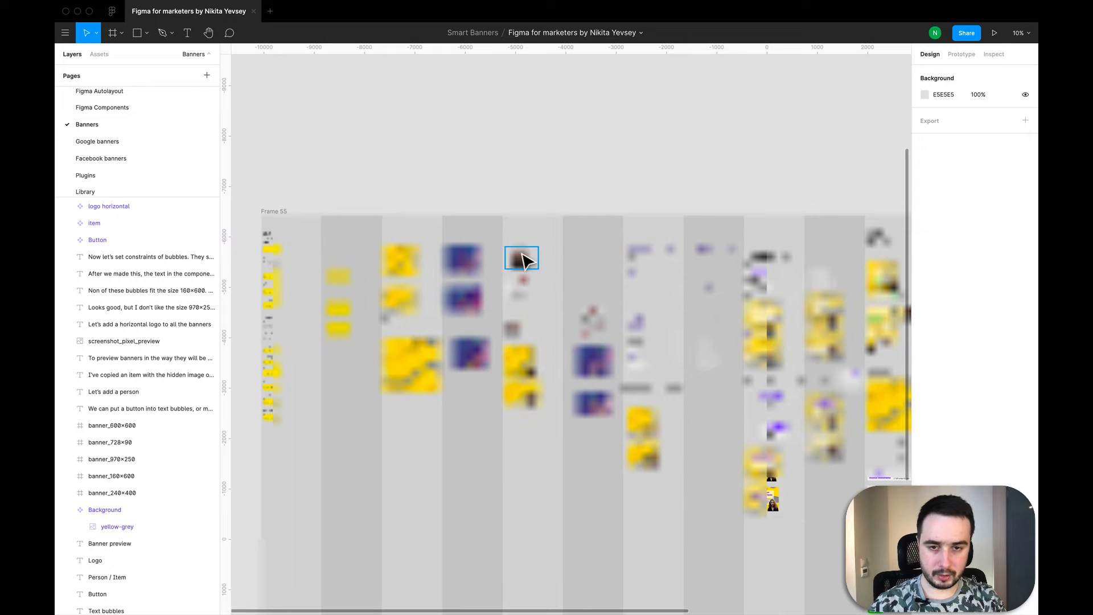
scroll(541, 274, up, 3)
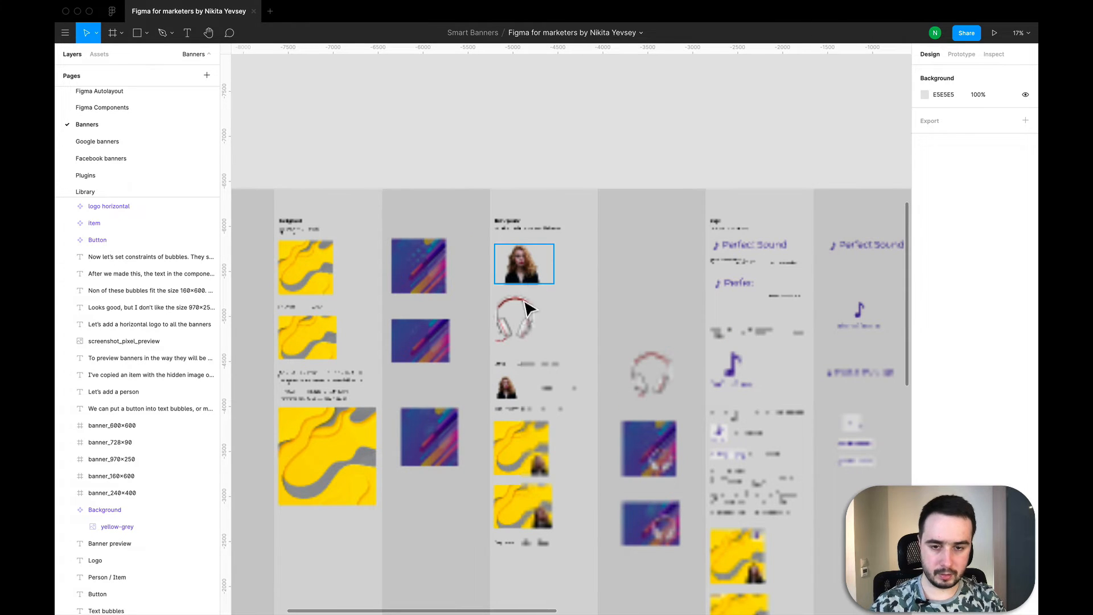
click(535, 278)
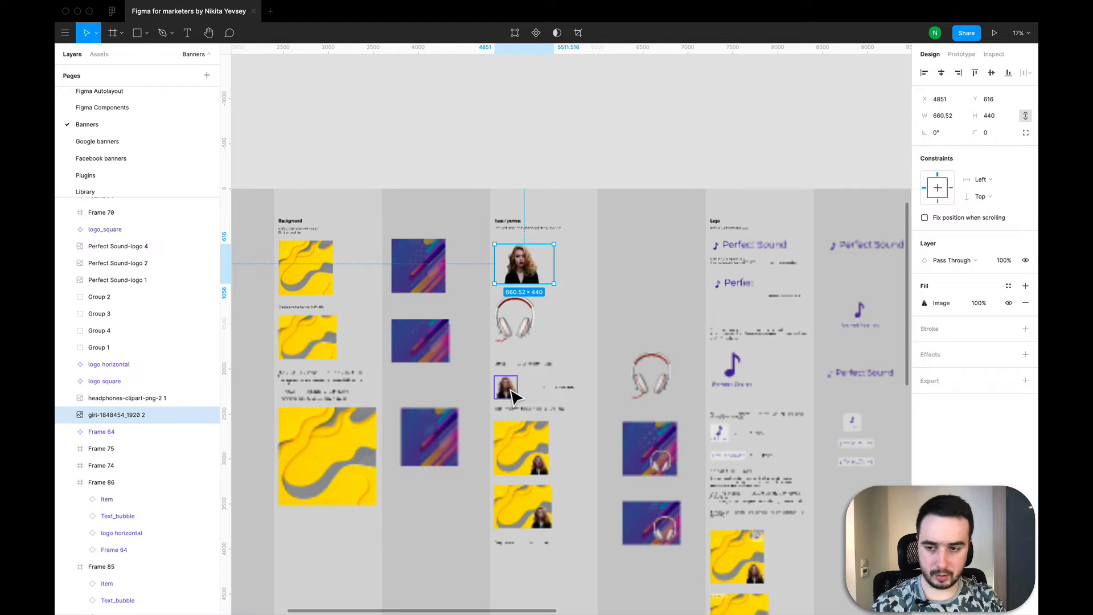
click(512, 392)
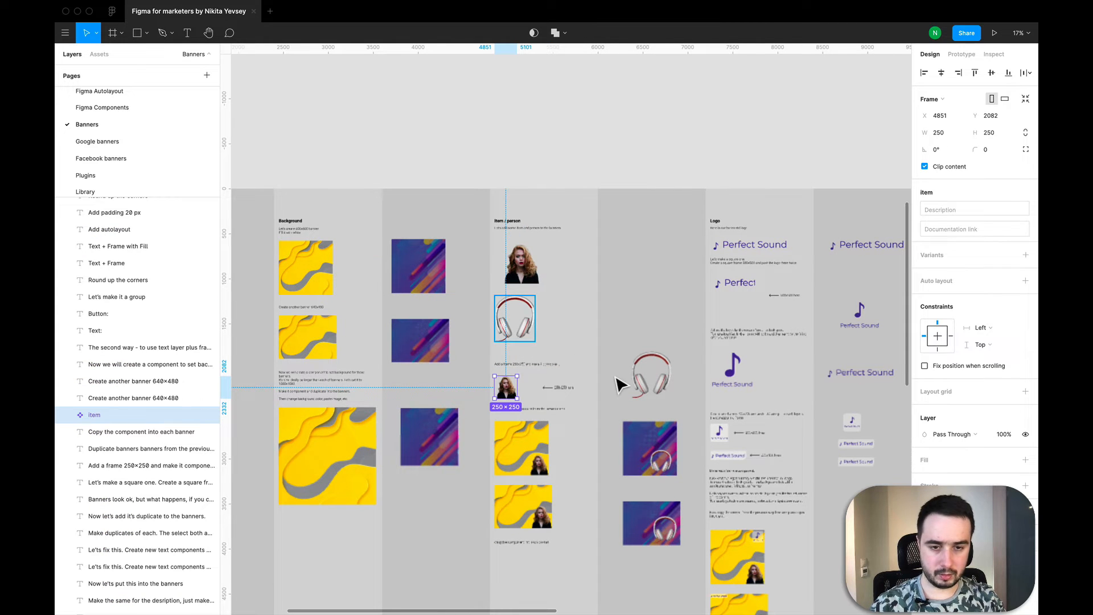
click(672, 387)
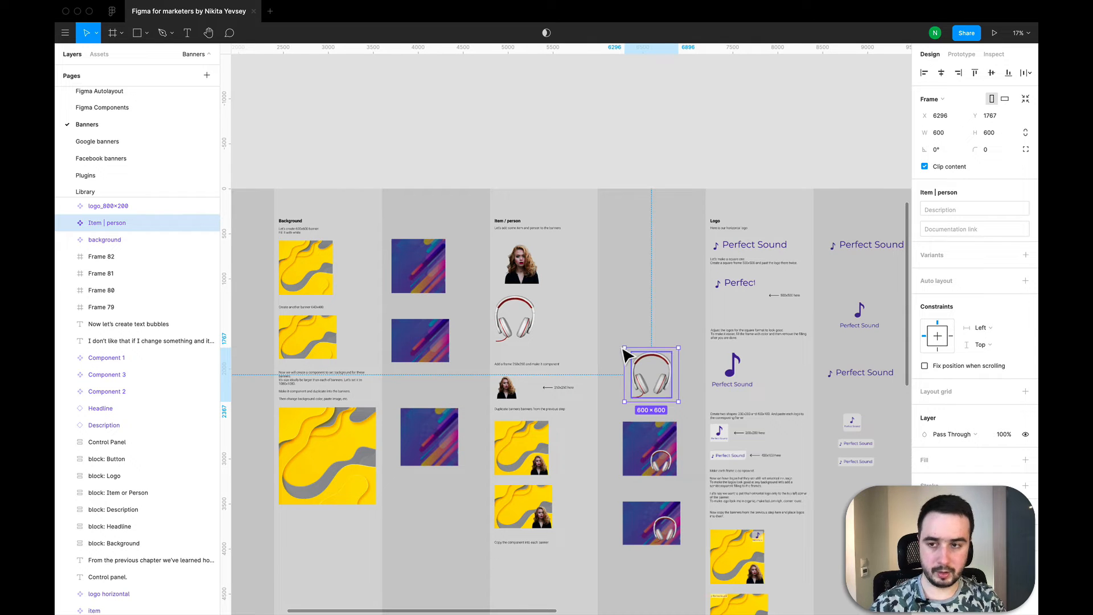
Step: Paste the headphones item below the very vertical text bubble at X 13386, Y 7317 and detach the instance
scroll(464, 304, down, 5)
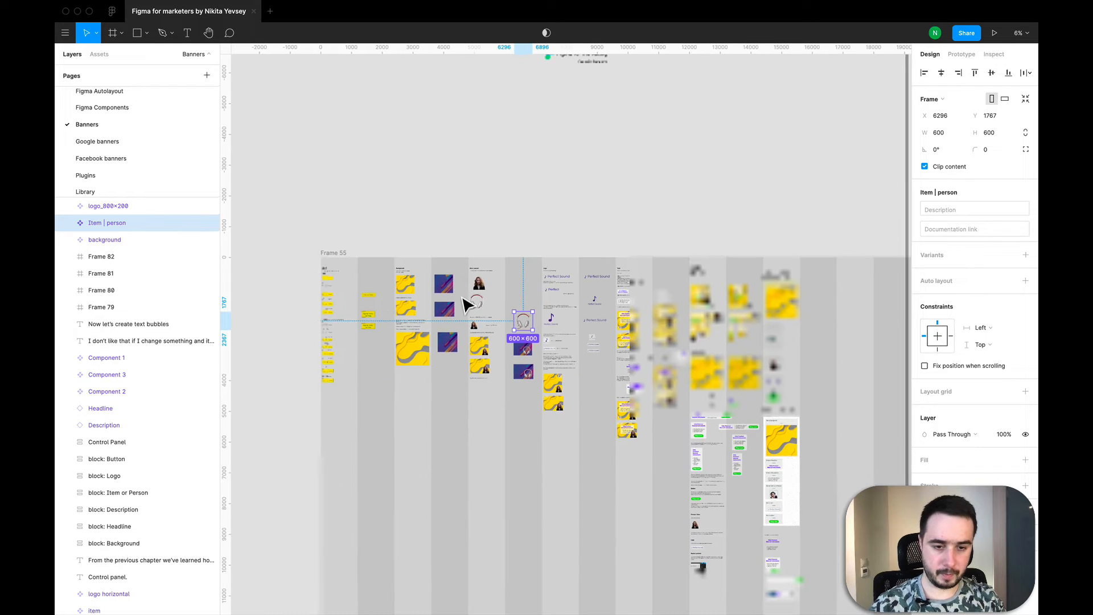
scroll(464, 303, down, 1)
scroll(464, 303, right, 1)
scroll(735, 482, up, 8)
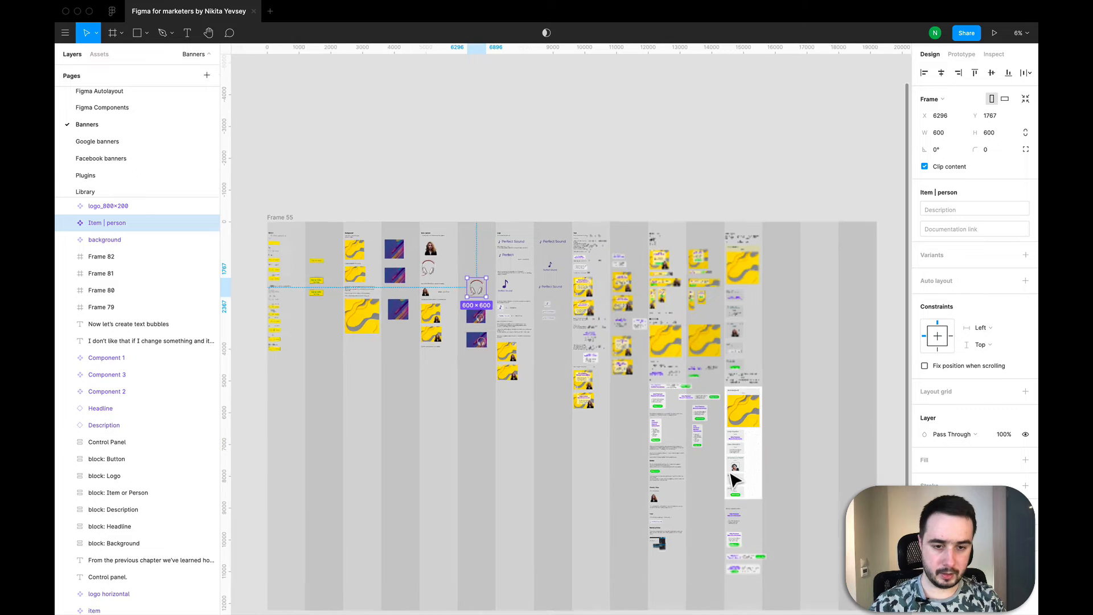
scroll(734, 481, up, 1)
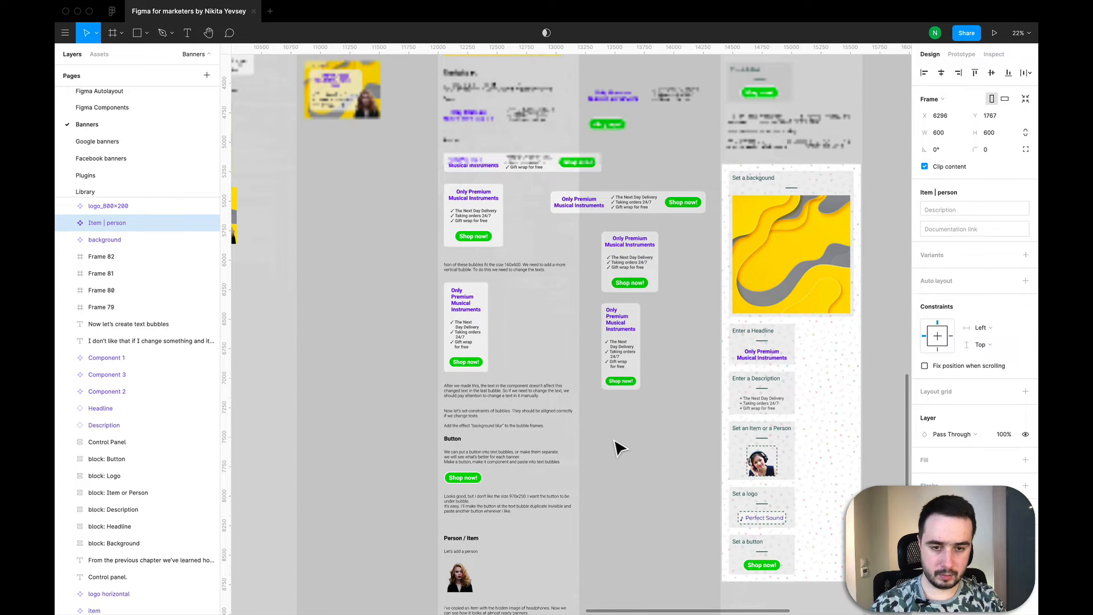
key(ctrl+v)
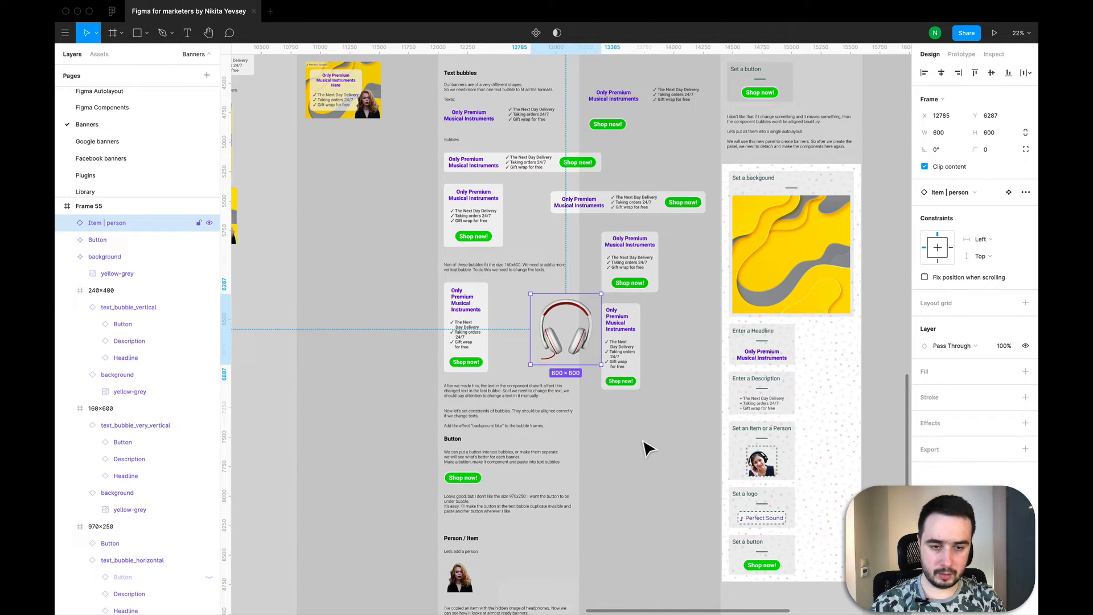
drag(574, 336, 649, 458)
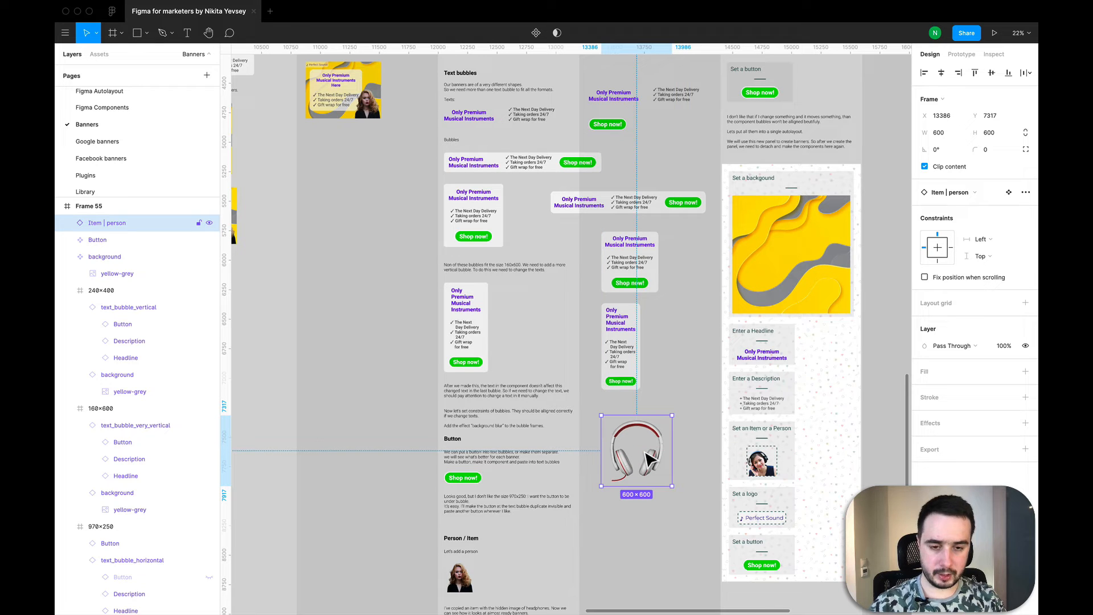
right_click(642, 452)
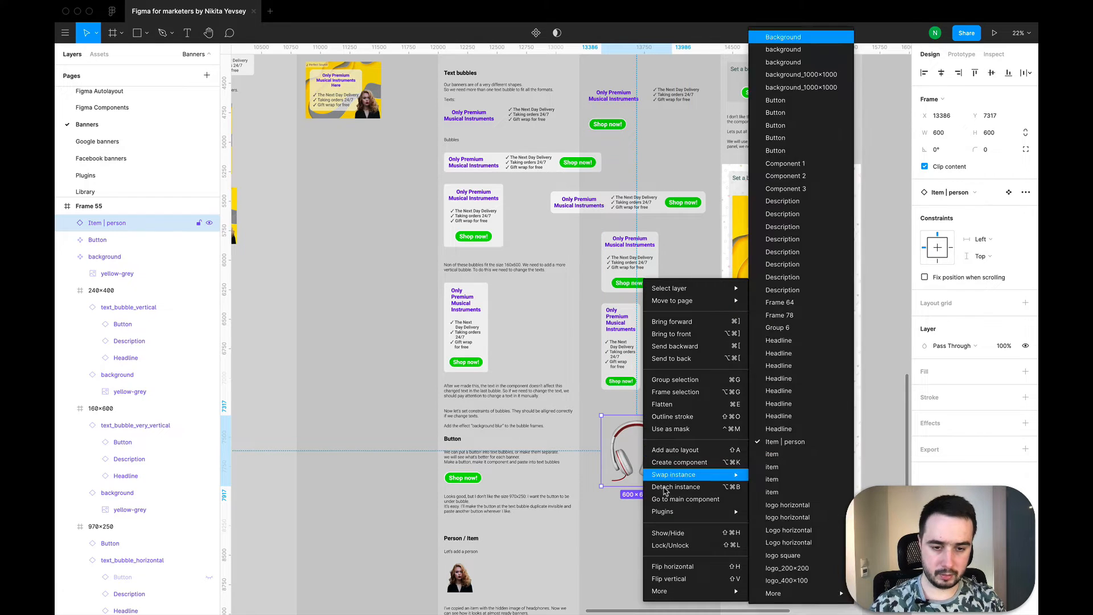
click(667, 489)
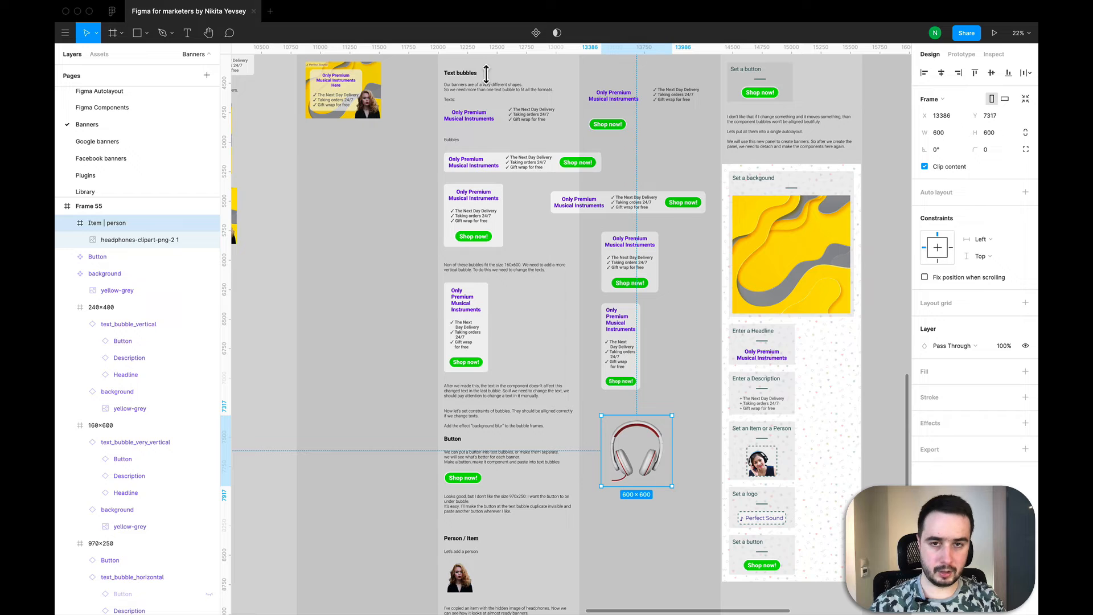
Step: Turn the headphones item frame into a component and paste the girl image from the 250 × 250 item component into it
click(537, 33)
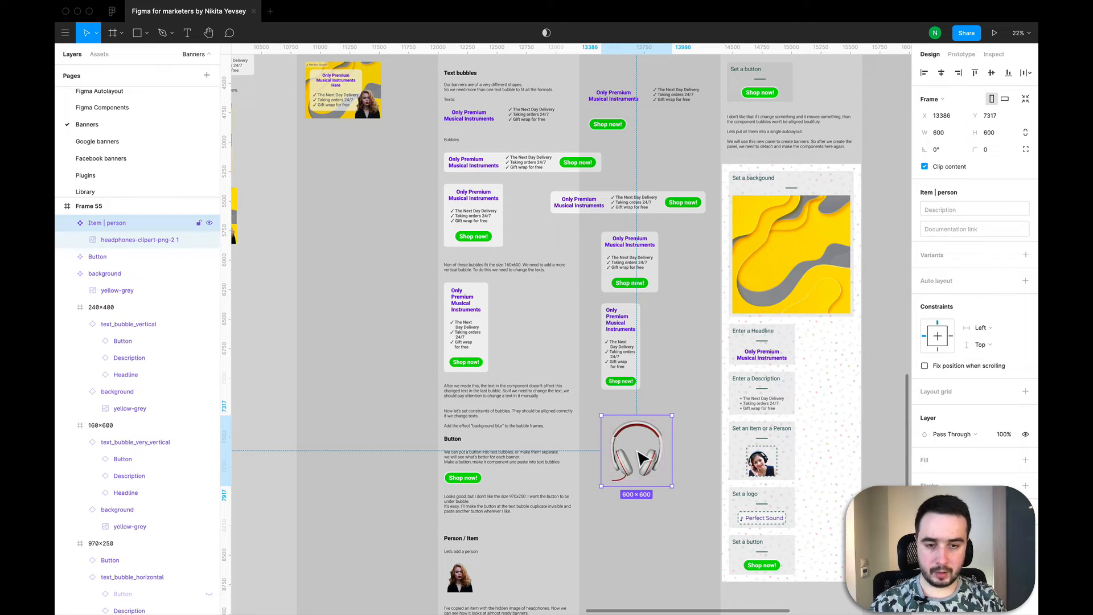
scroll(640, 456, down, 5)
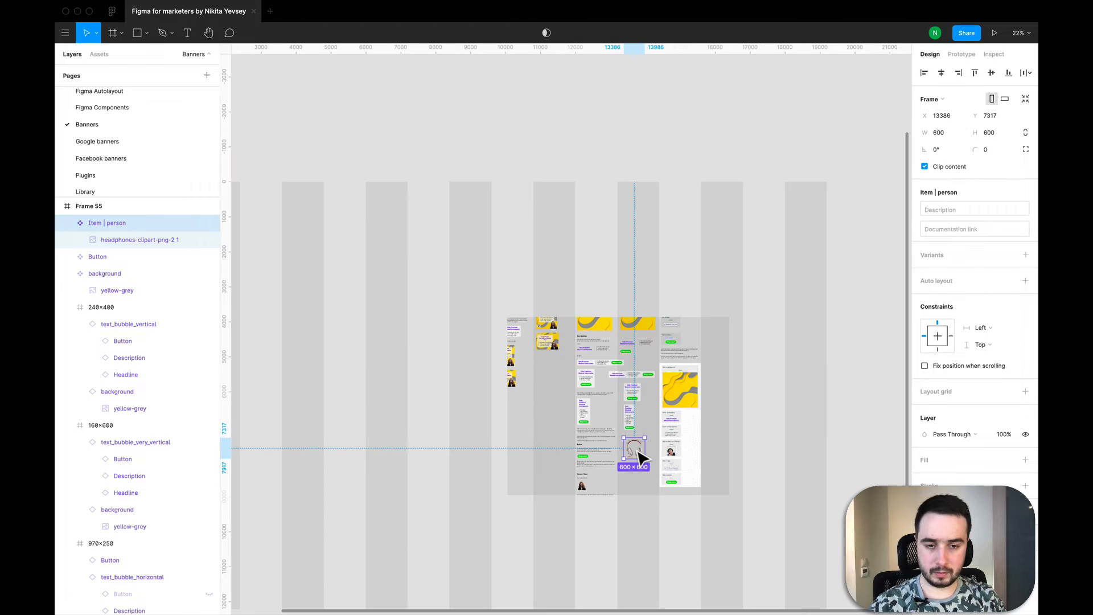
scroll(640, 455, up, 4)
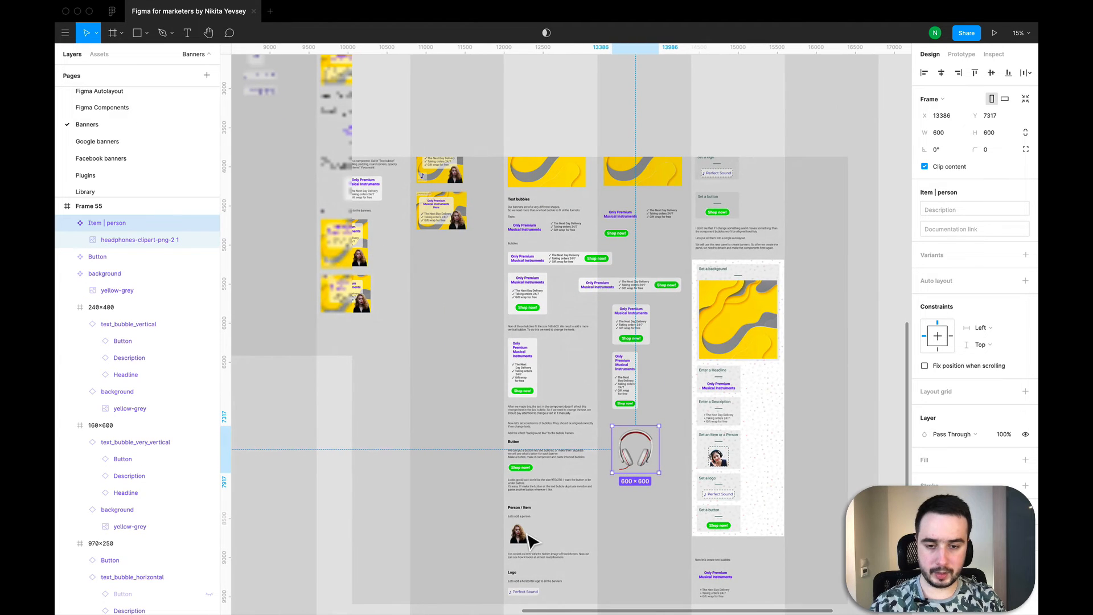
click(519, 535)
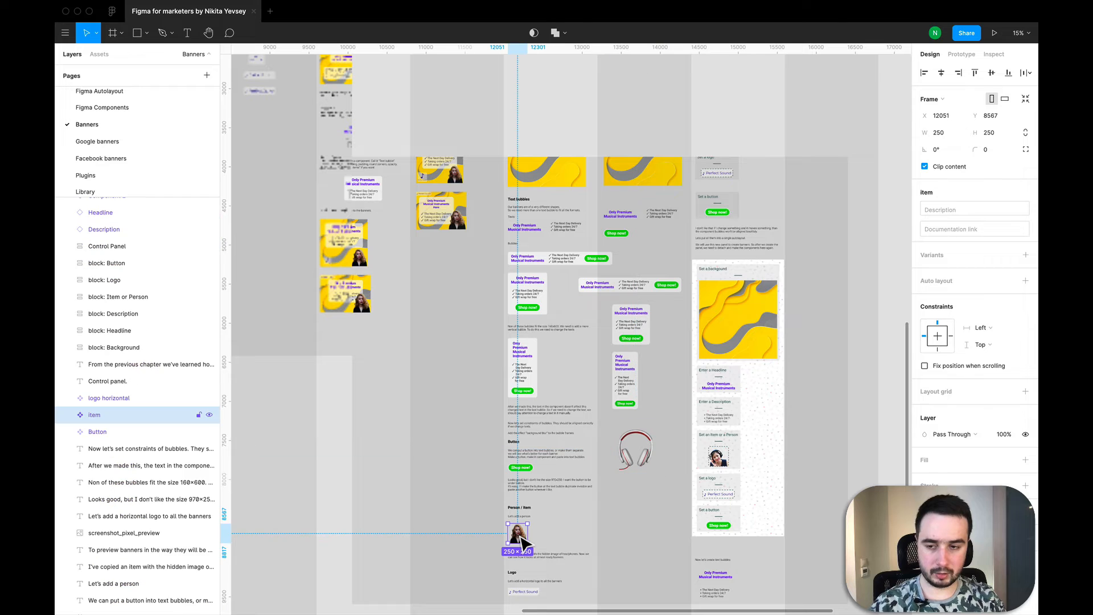
double_click(519, 535)
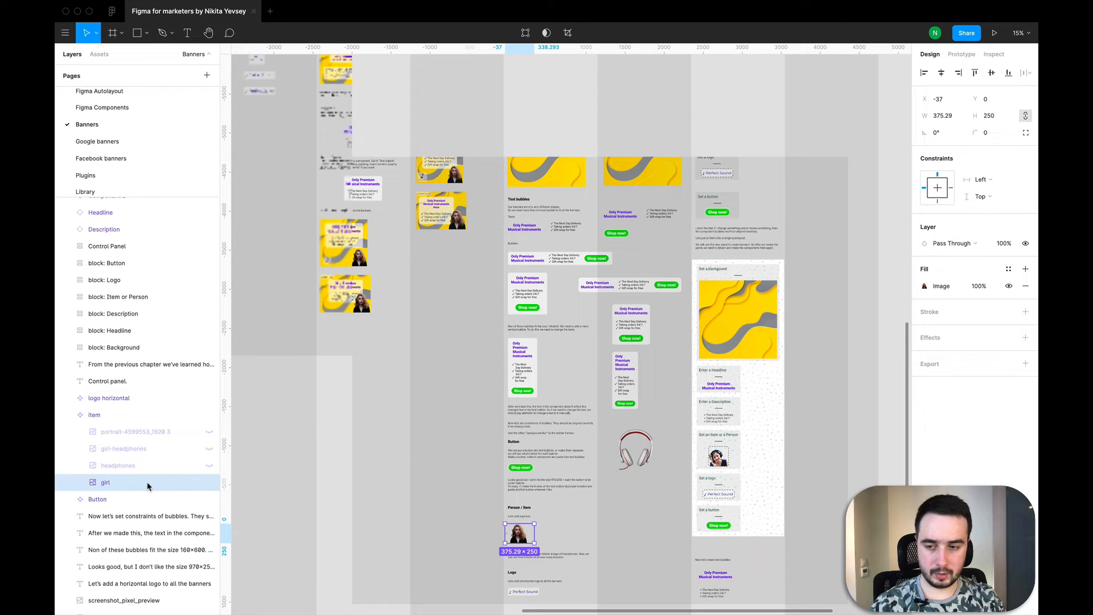
click(631, 453)
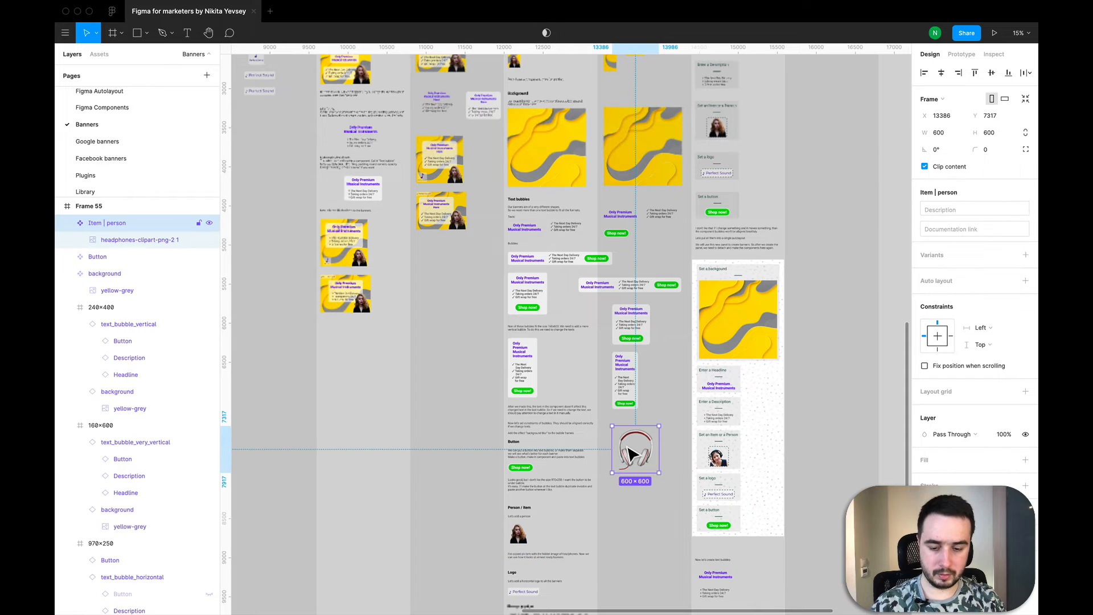
key(ctrl+v)
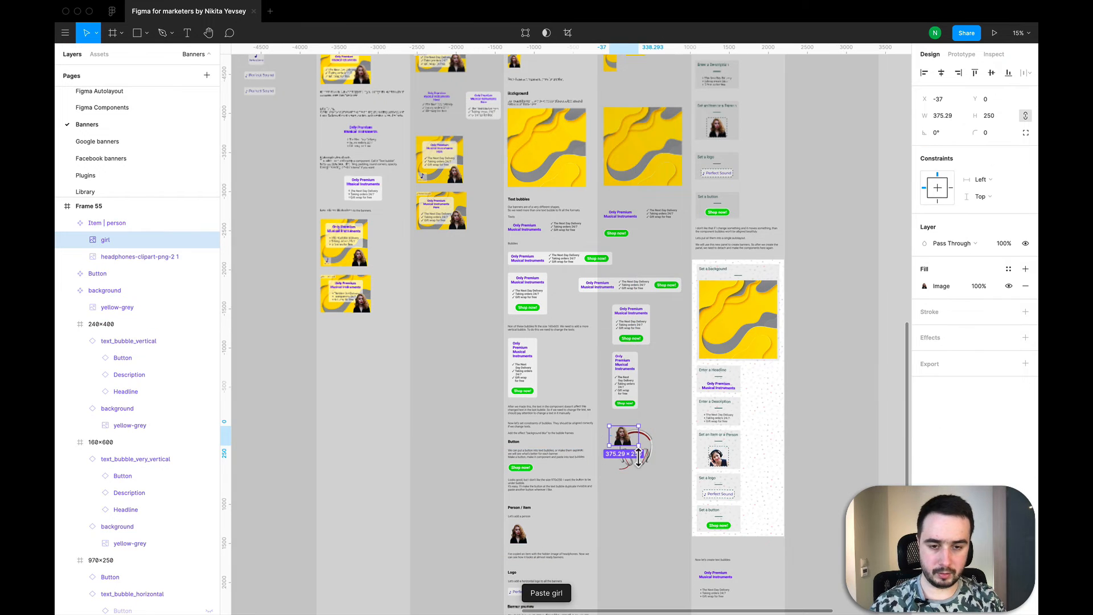
Step: Move the girl image over the lower headphones to about X 138, Y 306, and give the Item | person component a white fill
scroll(632, 456, up, 5)
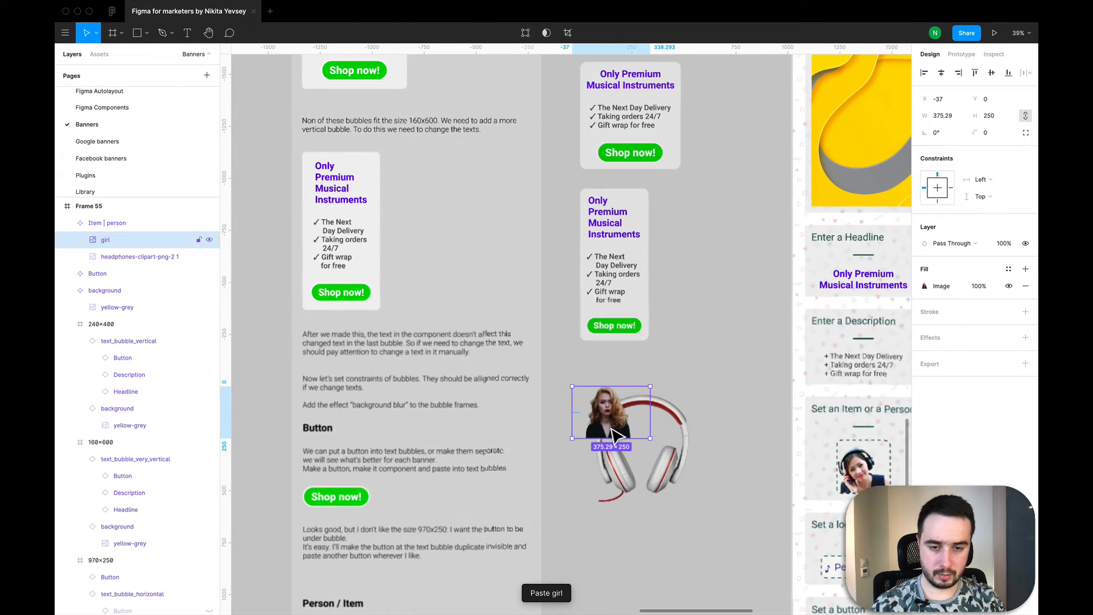
drag(624, 428, 652, 500)
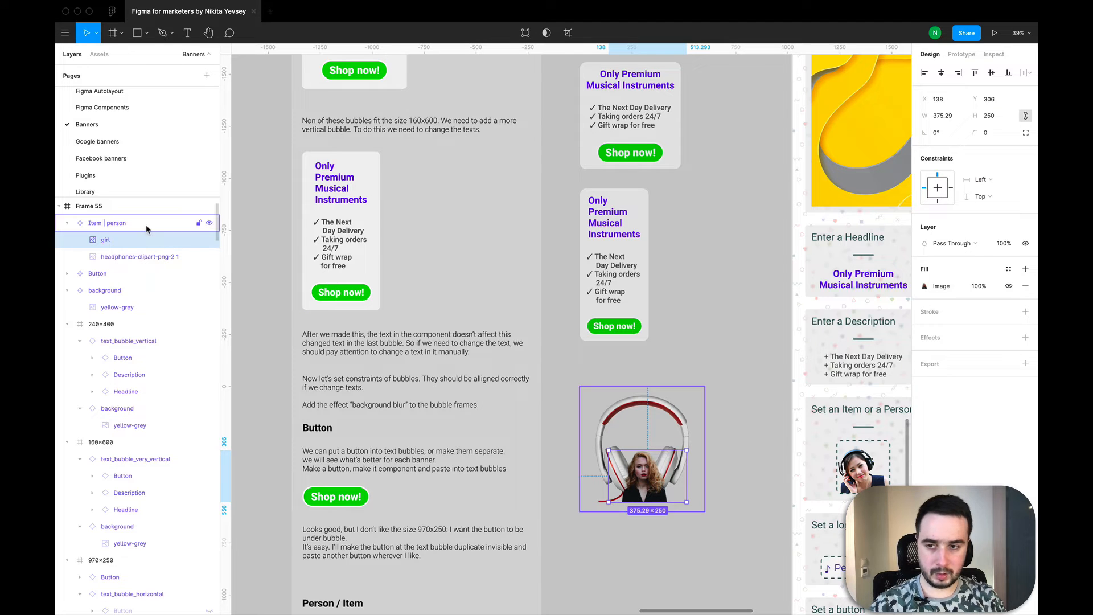
click(146, 229)
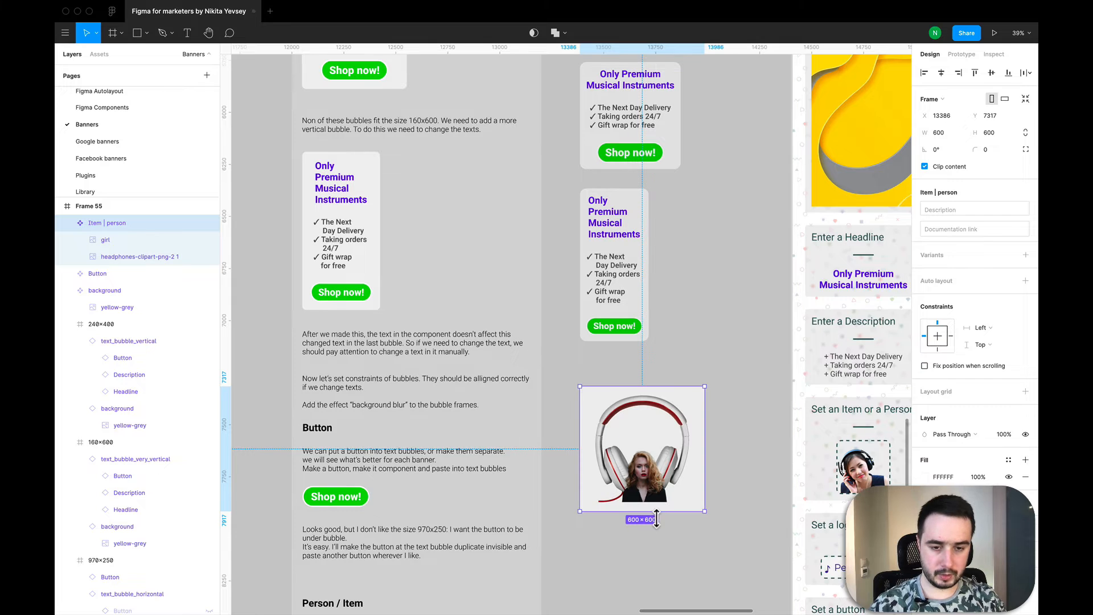
scroll(649, 492, up, 3)
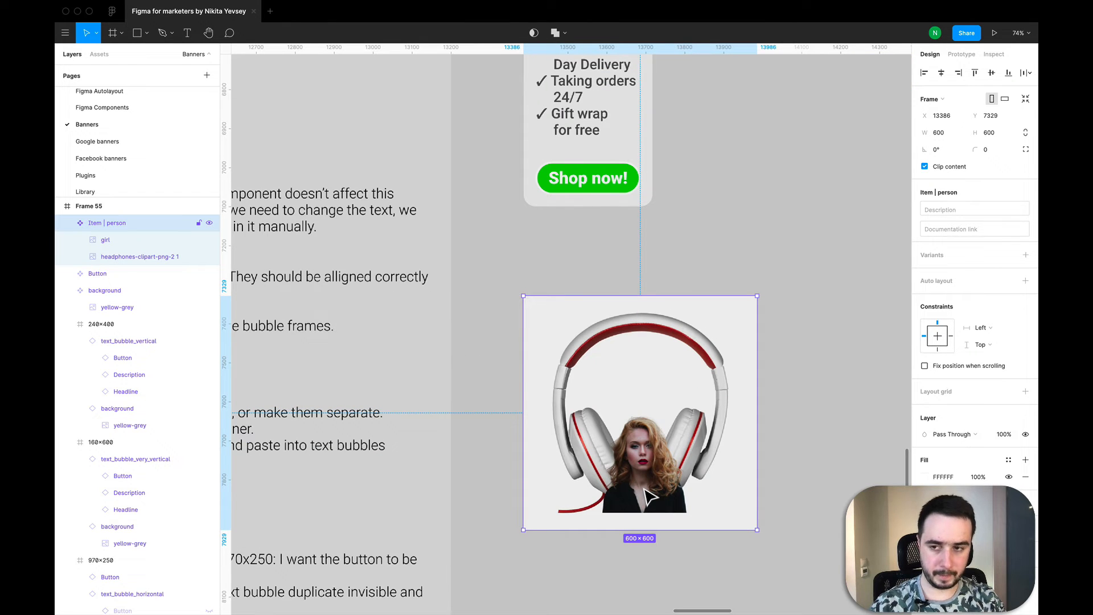
Step: Place the girl image on the component's bottom edge at X 138, Y 350, and scale it up proportionally to nearly fill the component
double_click(649, 493)
drag(649, 491, 652, 506)
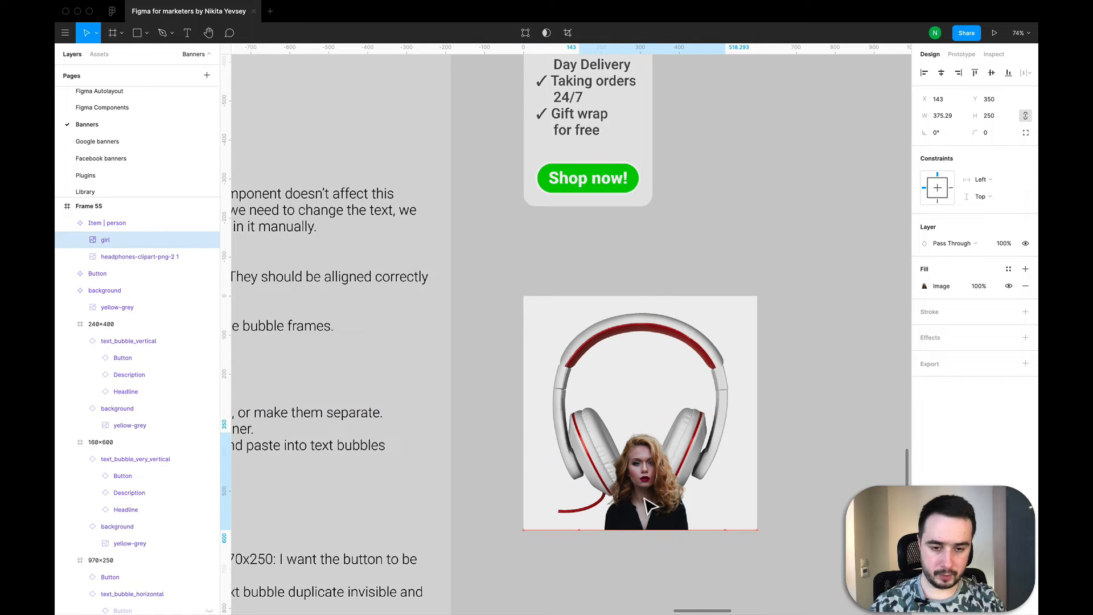
key(Left)
key(Left)
key(Left)
key(Left)
key(Left)
key(Left)
key(Left)
key(Left)
key(Left)
key(Left)
key(Left)
key(Left)
key(Left)
key(Left)
key(Left)
key(Left)
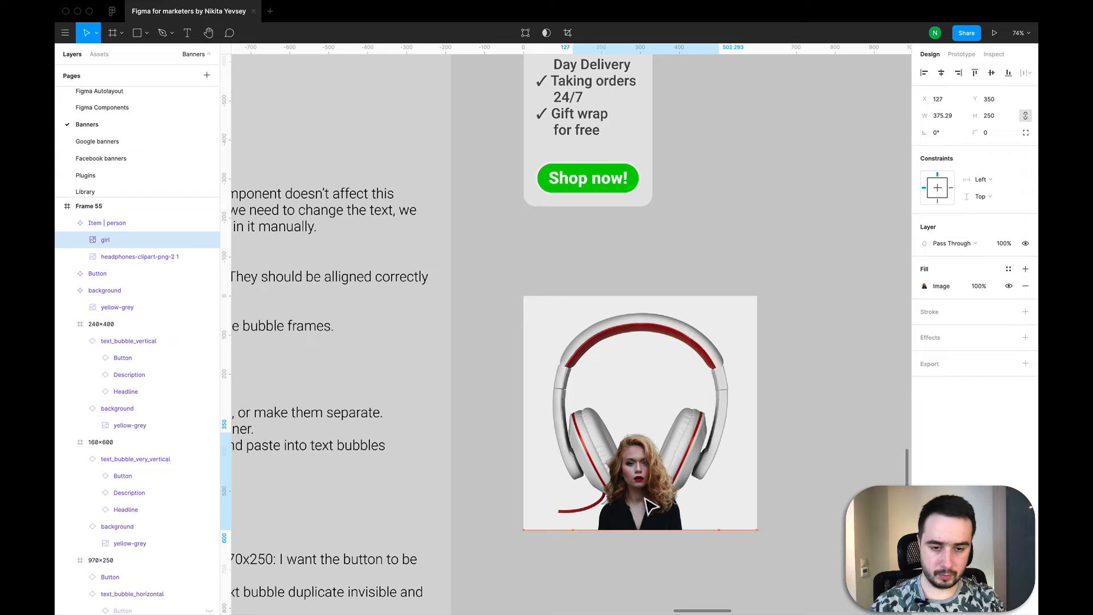
key(Right)
key(Right)
key(Right)
key(Right)
key(Right)
key(Right)
key(Right)
key(Right)
key(Right)
key(Right)
key(Right)
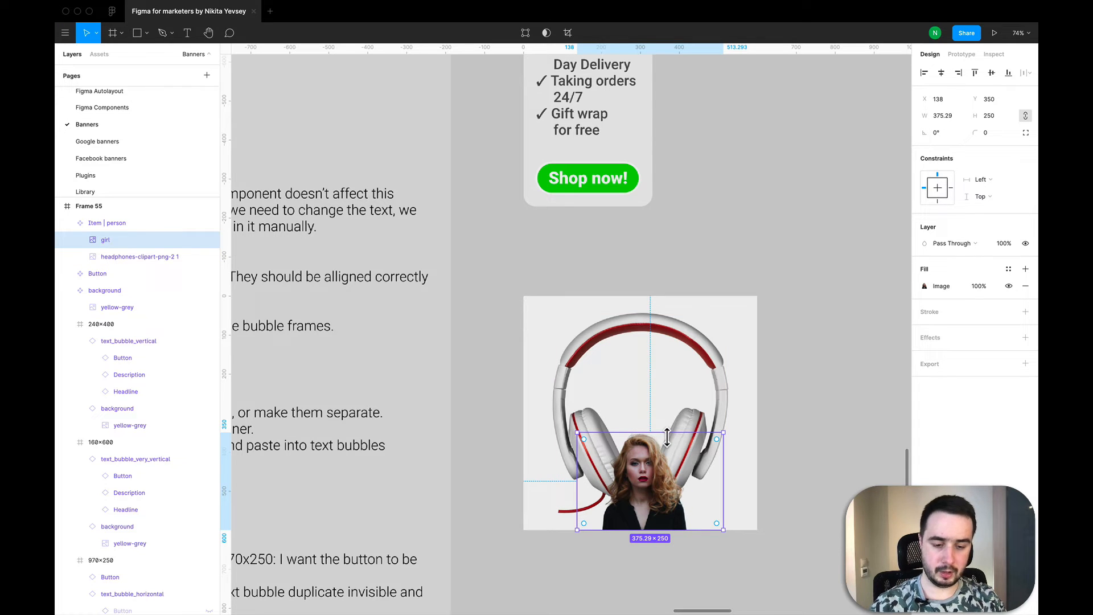
key(k)
drag(667, 438, 627, 308)
Step: Remove the Item | person component's white fill and hide its headphones layer
click(156, 223)
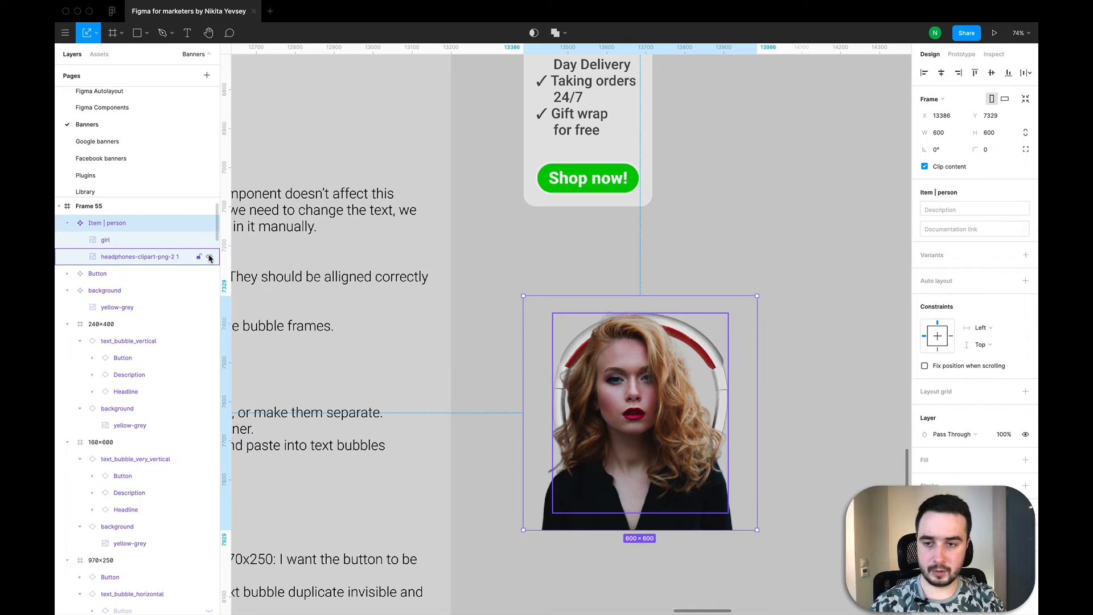
click(209, 257)
click(710, 399)
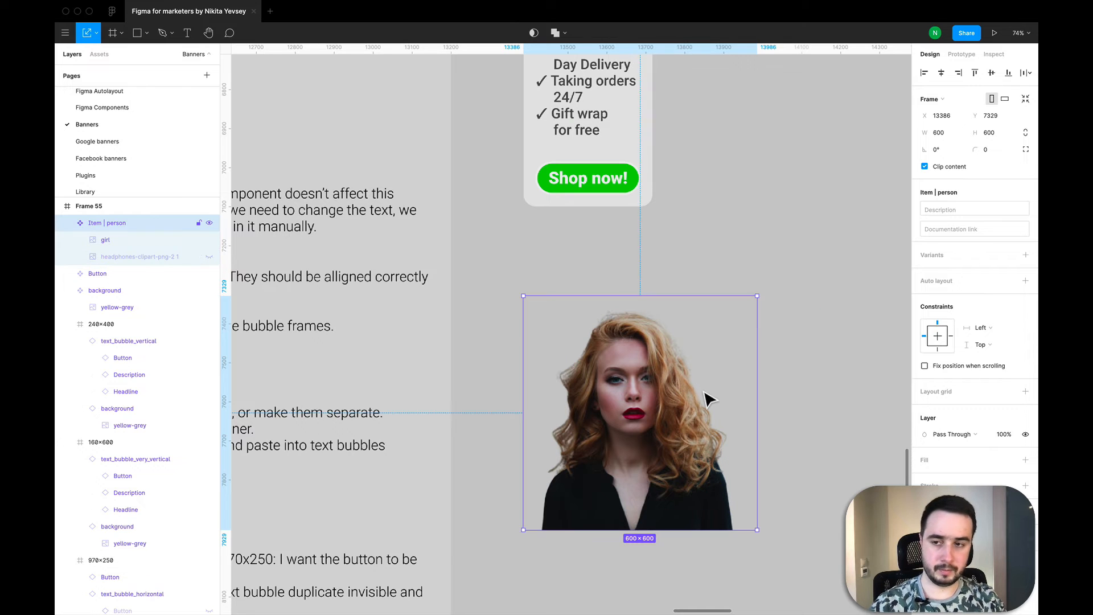
Step: Copy the Item | person component into the 600×600 banner and scale it to about 261 × 261 at the banner's bottom centre
scroll(710, 398, down, 6)
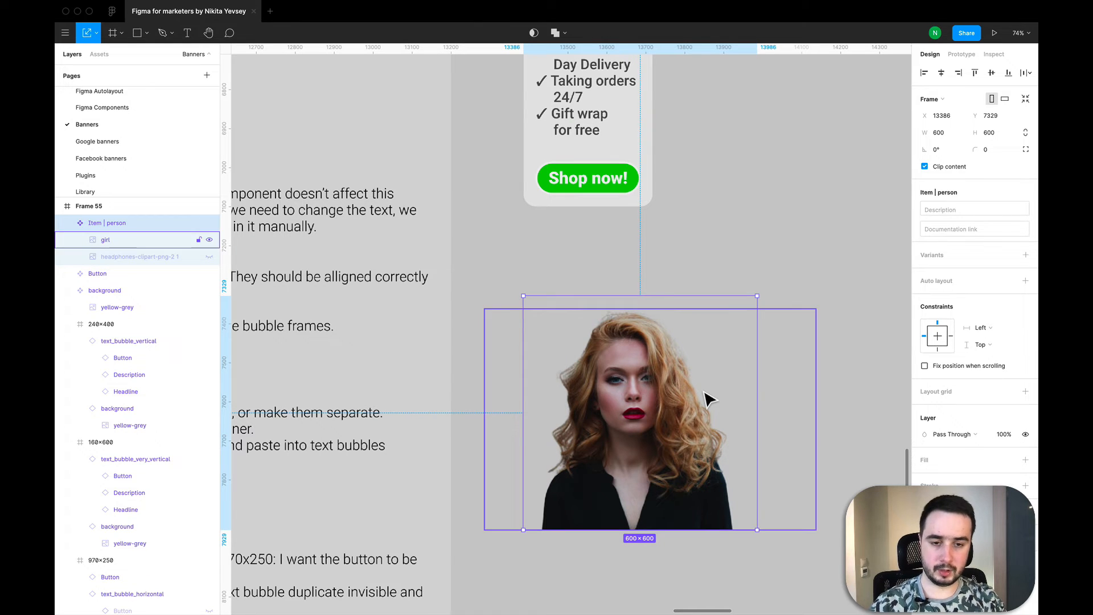
scroll(710, 399, up, 6)
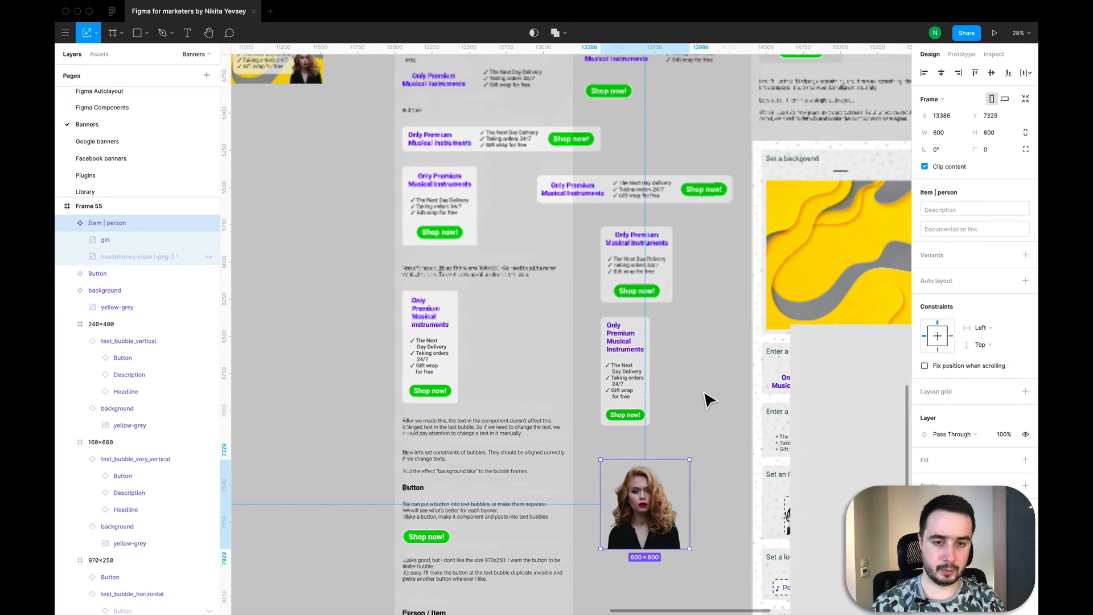
scroll(710, 398, up, 8)
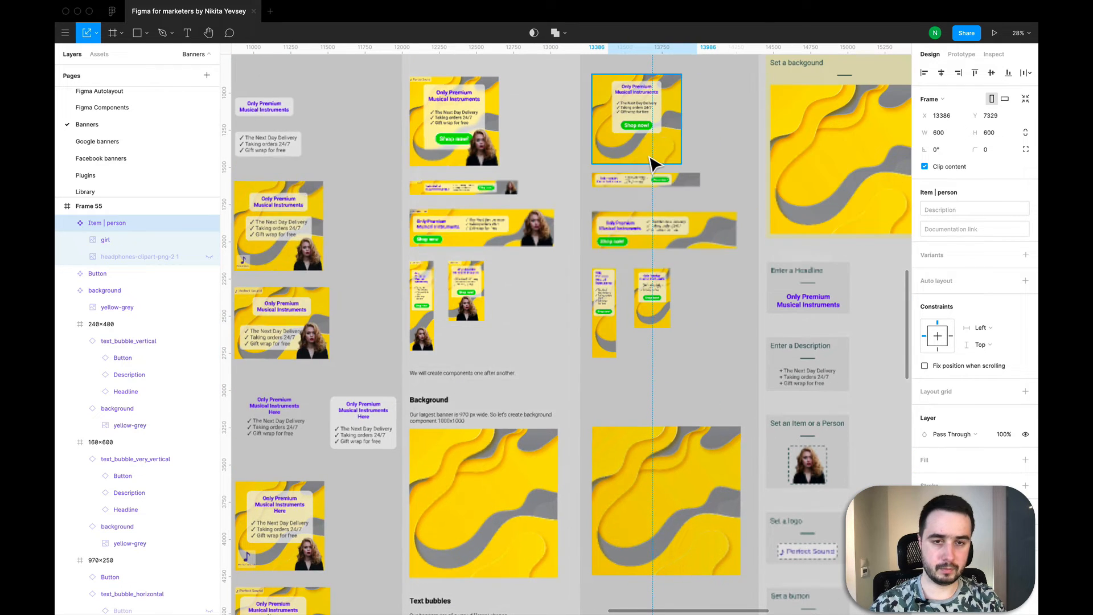
scroll(641, 151, up, 3)
scroll(642, 151, up, 5)
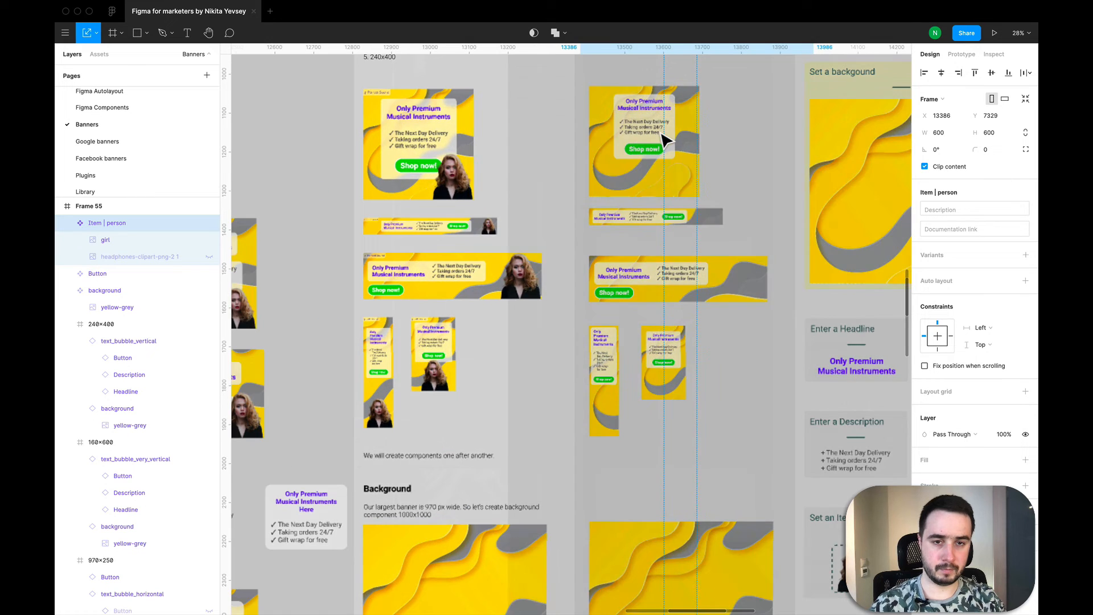
scroll(661, 163, up, 1)
scroll(633, 300, down, 4)
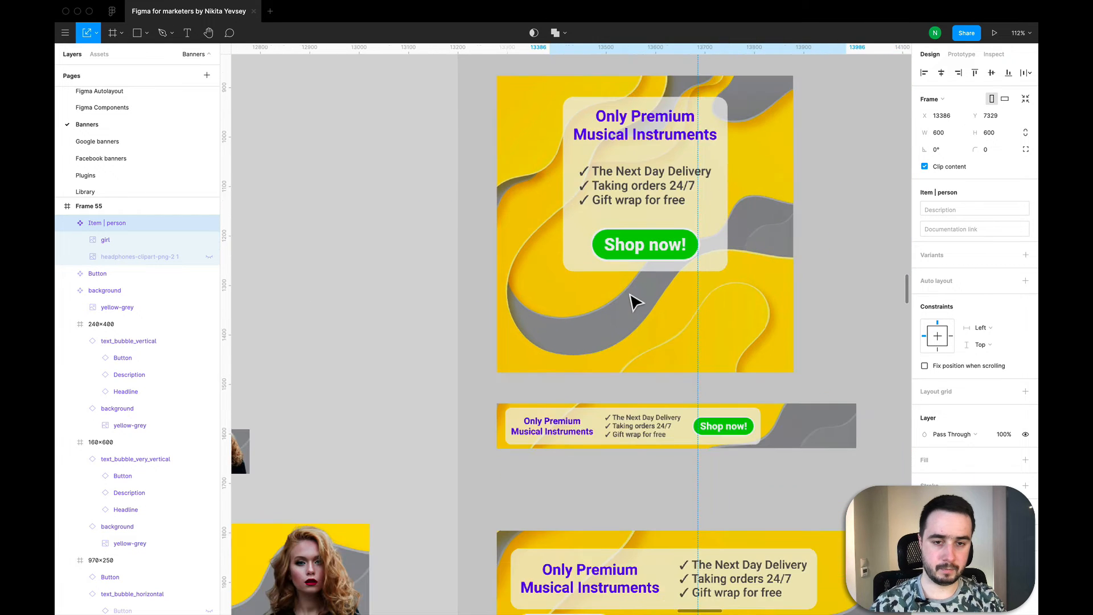
scroll(661, 311, up, 1)
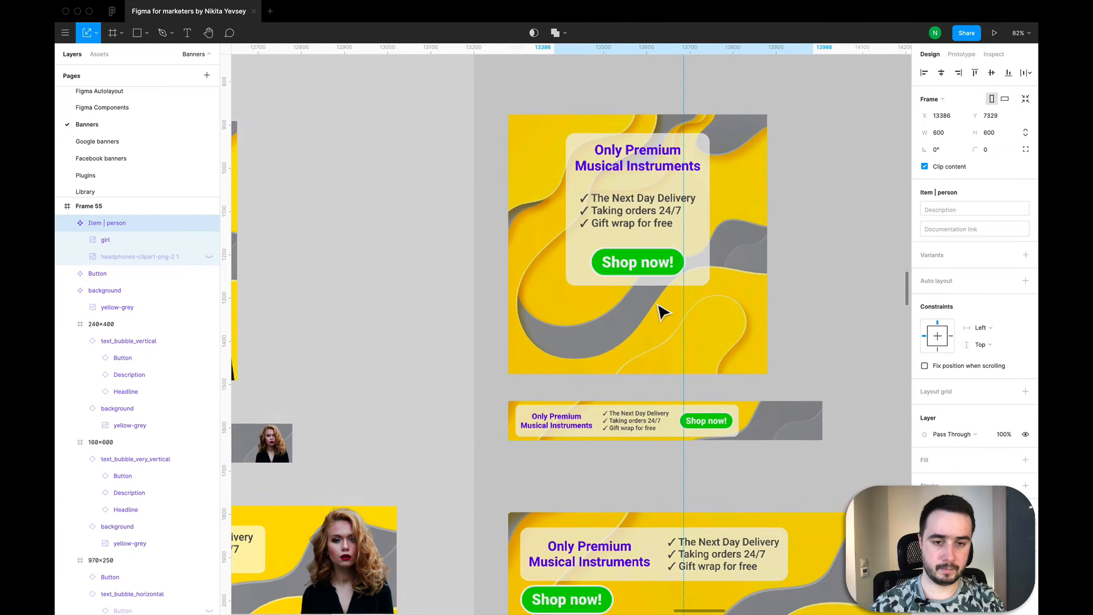
click(533, 154)
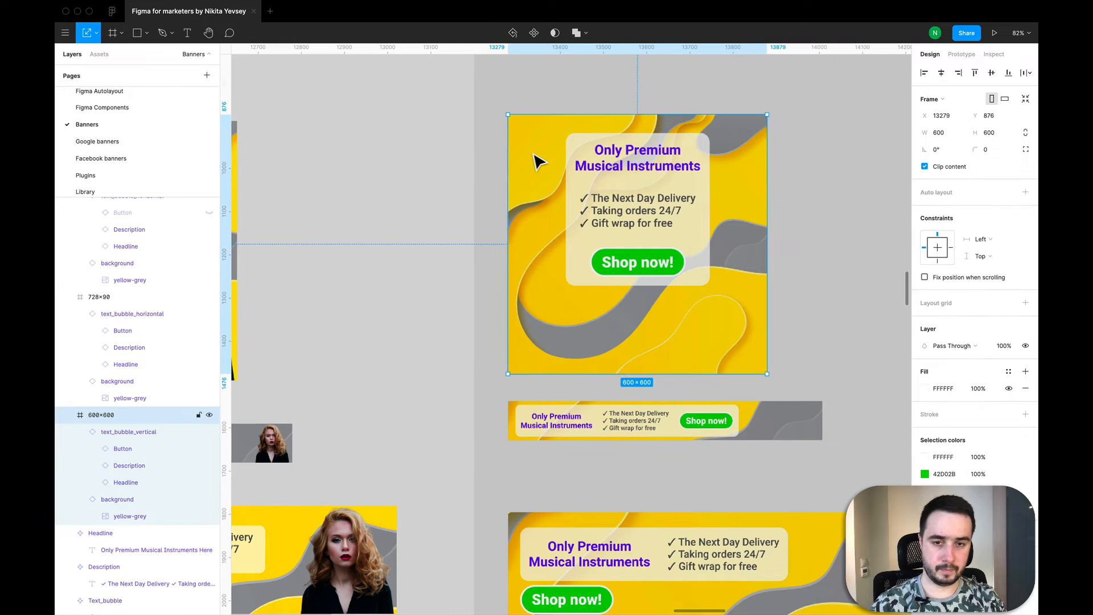
key(super+v)
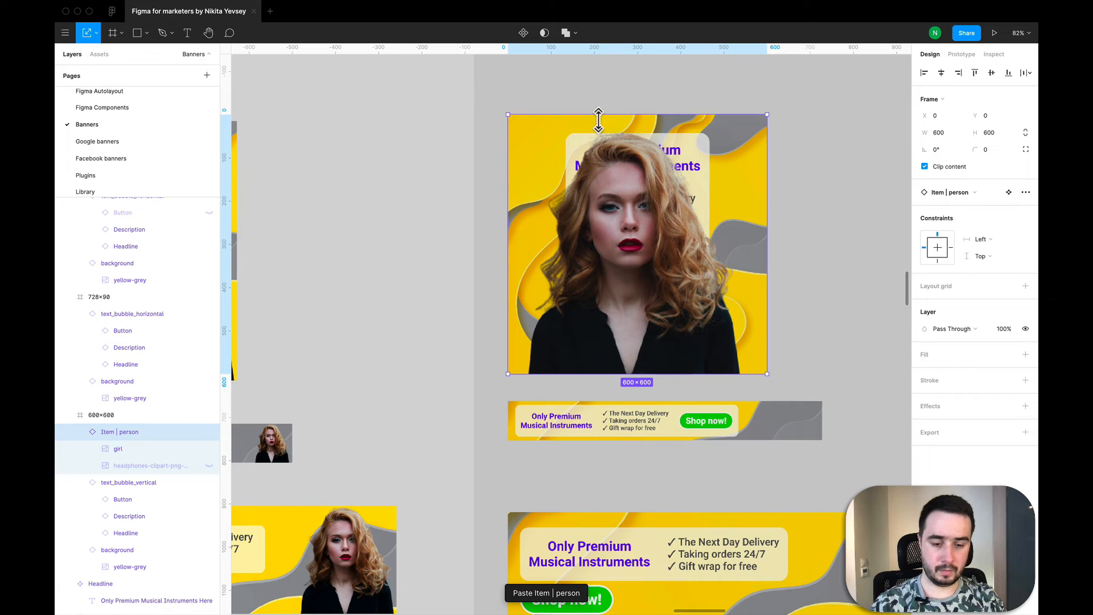
drag(592, 121, 621, 267)
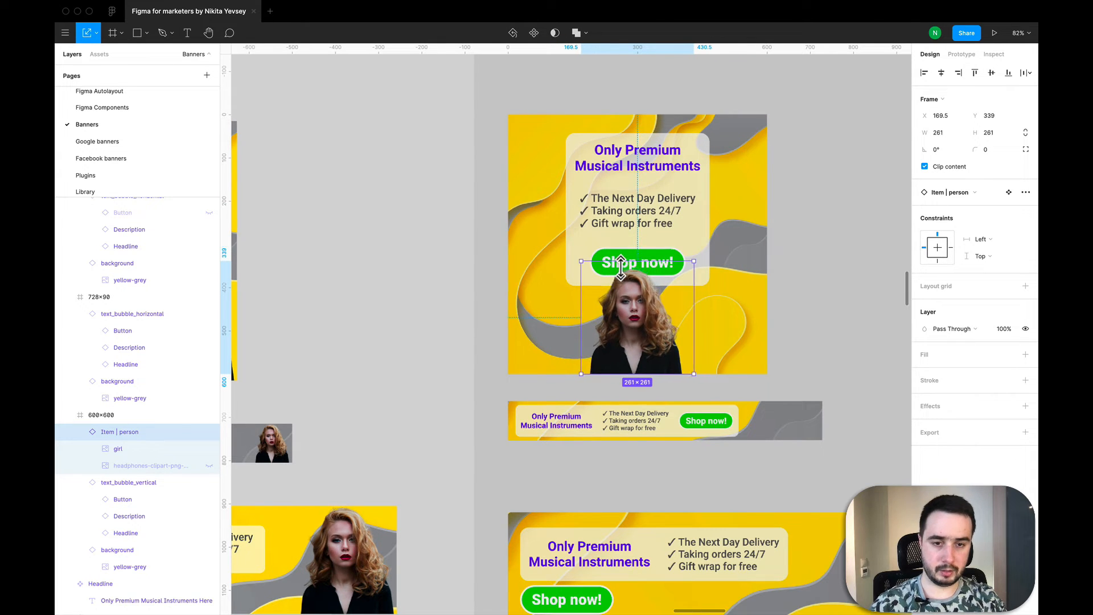
Step: Paste another Item | person instance and scale it to about 80 × 80 over the grey end of the 728×90 banner
scroll(657, 311, down, 2)
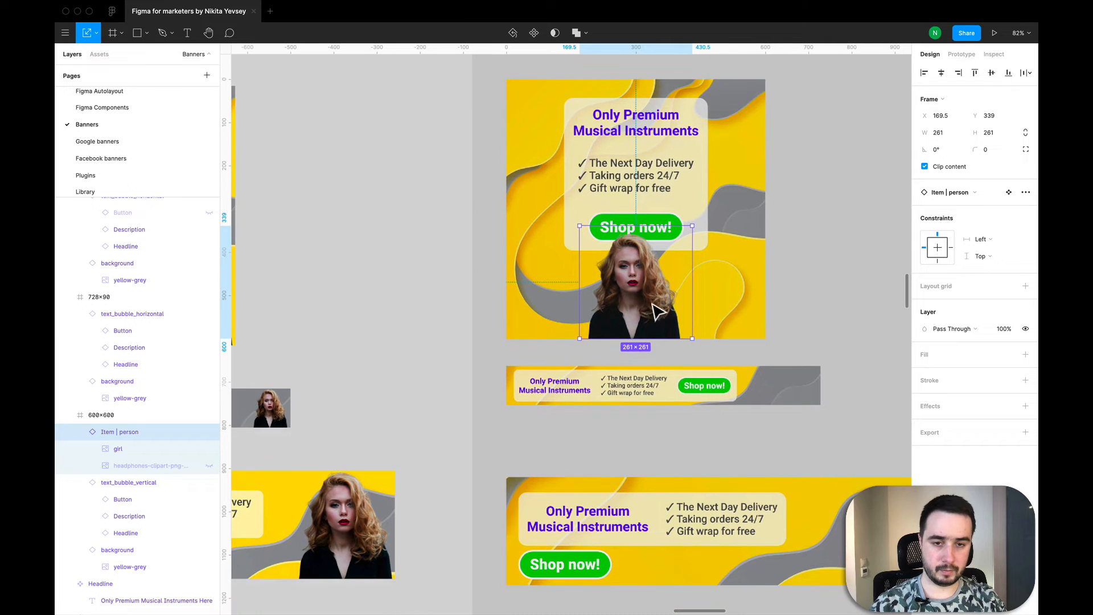
scroll(657, 311, down, 1)
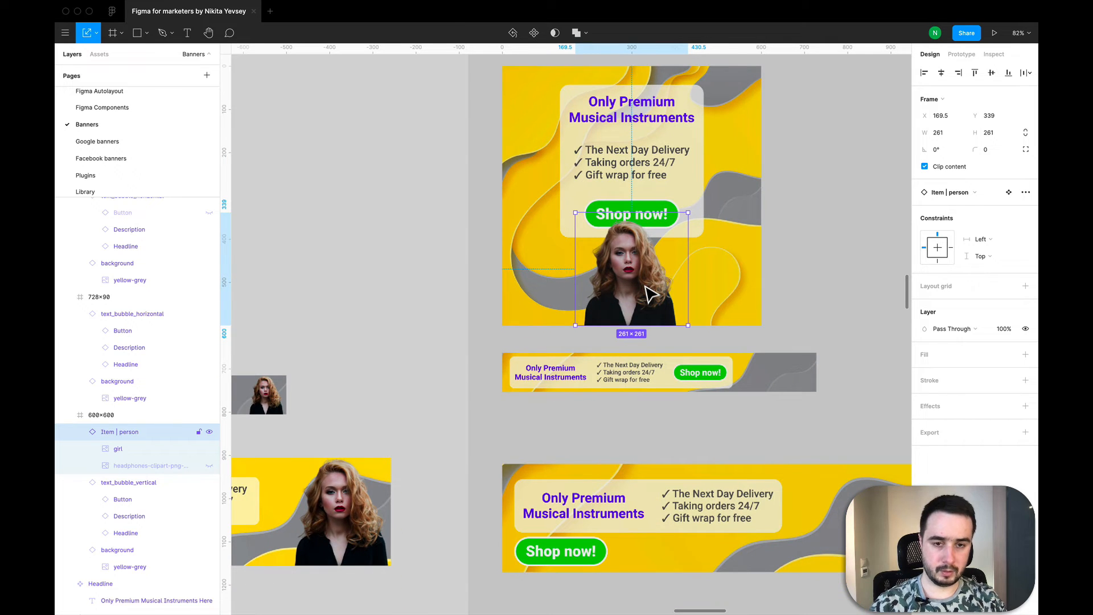
key(super+v)
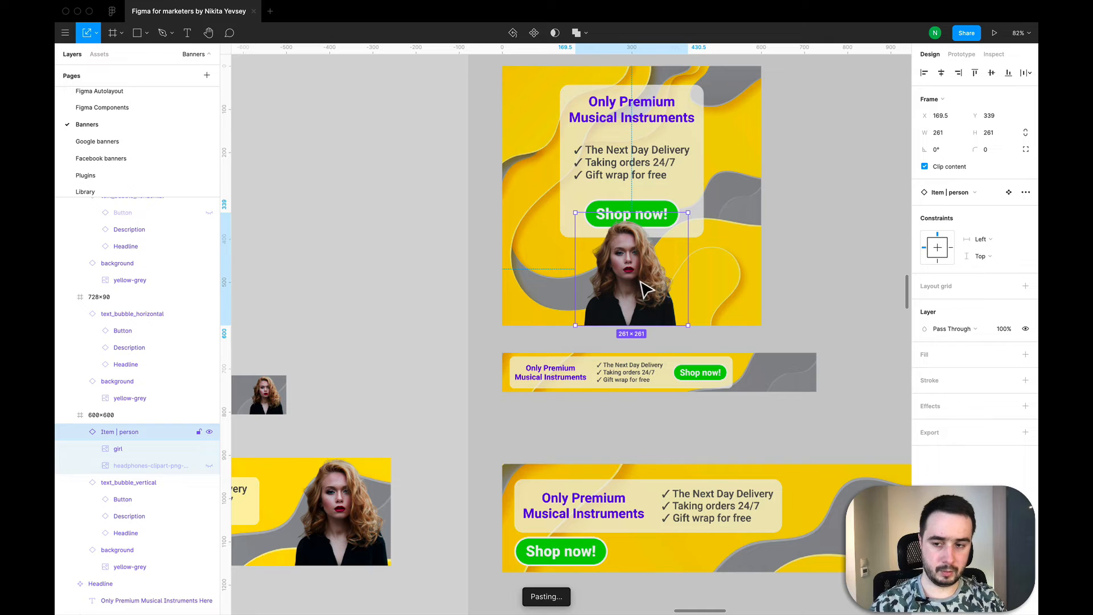
mouse_move(764, 374)
mouse_down()
mouse_move(771, 381)
mouse_move(771, 356)
mouse_up()
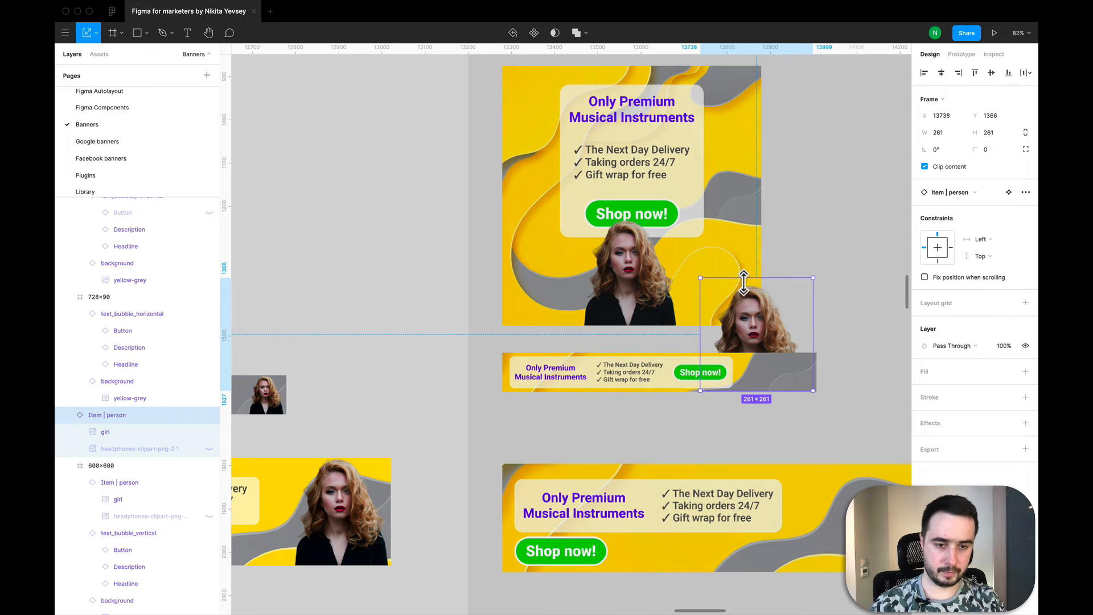
drag(743, 279, 800, 394)
scroll(763, 366, up, 5)
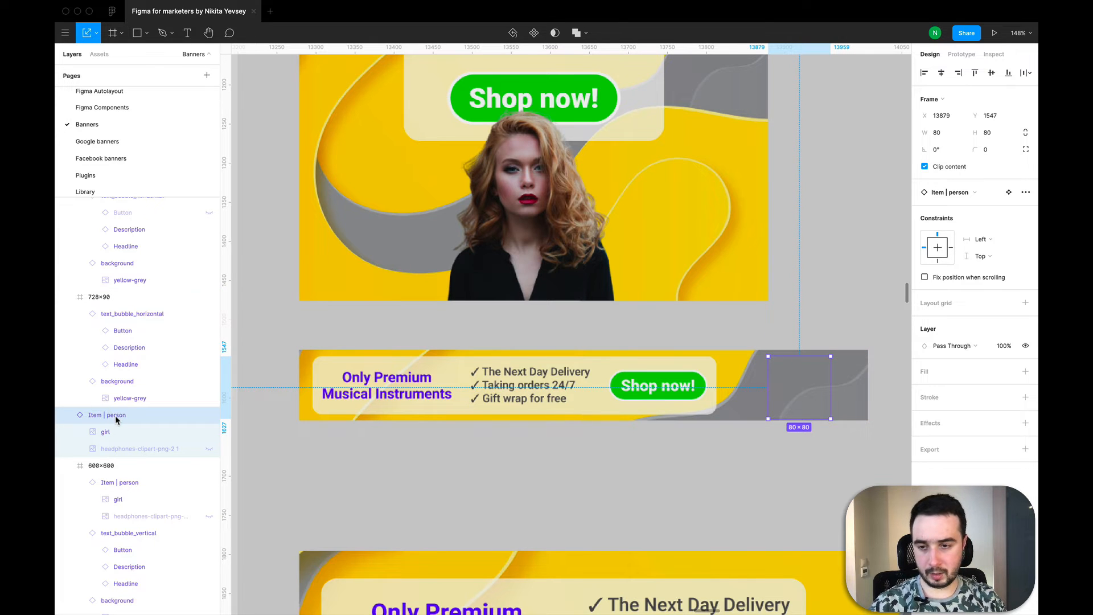
Step: Nest the small person instance in the 728×90 frame and enlarge it to about 89 × 89 at X 607, Y 1
drag(116, 420, 117, 307)
scroll(802, 413, up, 5)
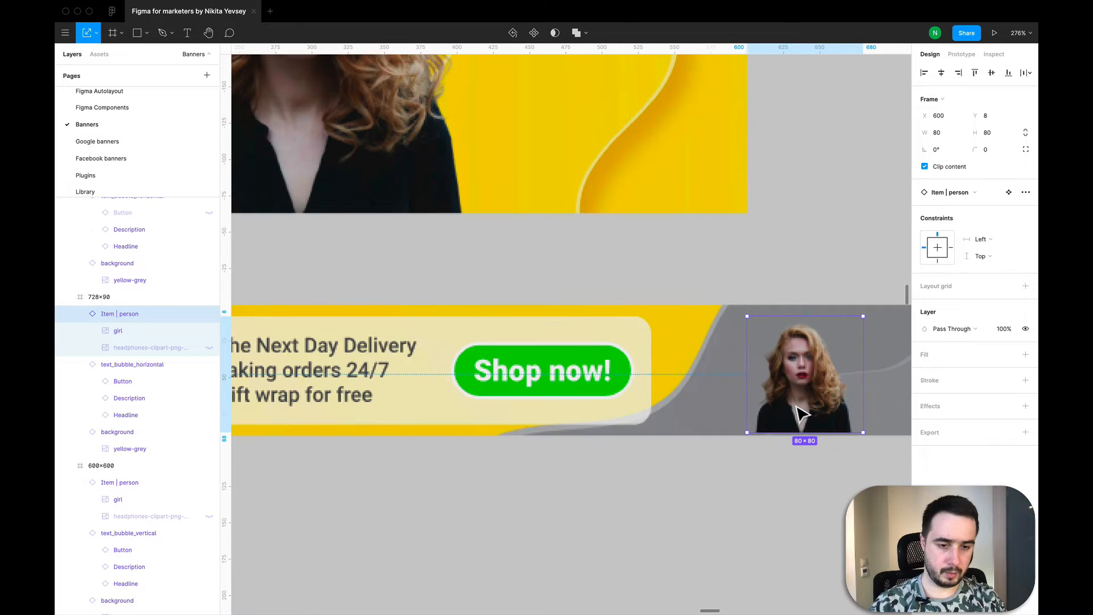
drag(870, 322, 882, 309)
drag(841, 361, 842, 360)
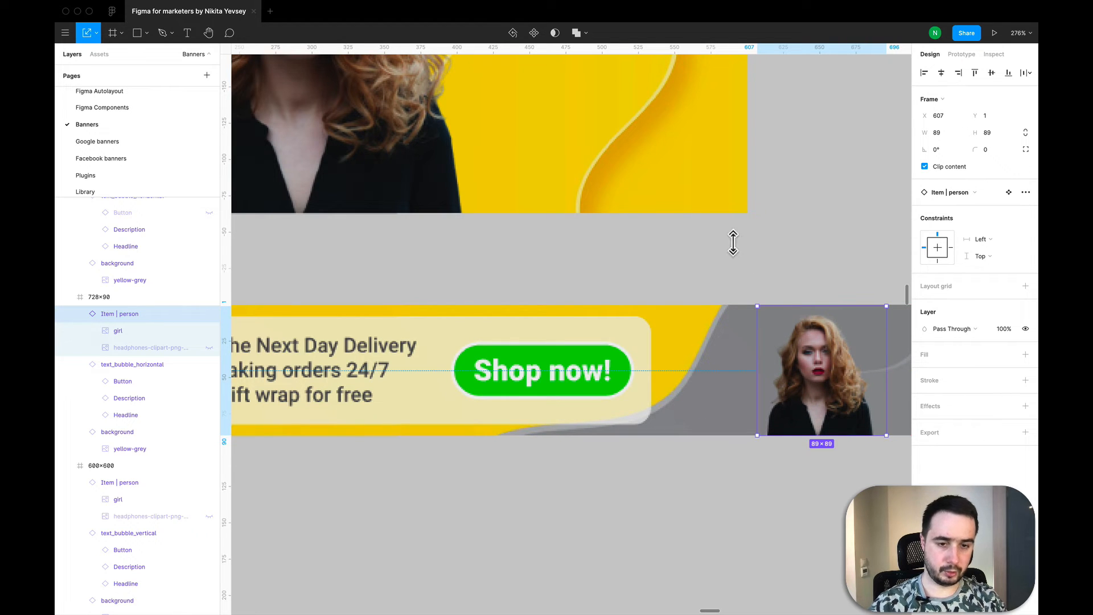
Step: Paste an Item | person instance into the 970×250 banner and place it at 250 × 250 over the grey end, X 741, Y 0
scroll(745, 274, down, 3)
scroll(745, 274, down, 3)
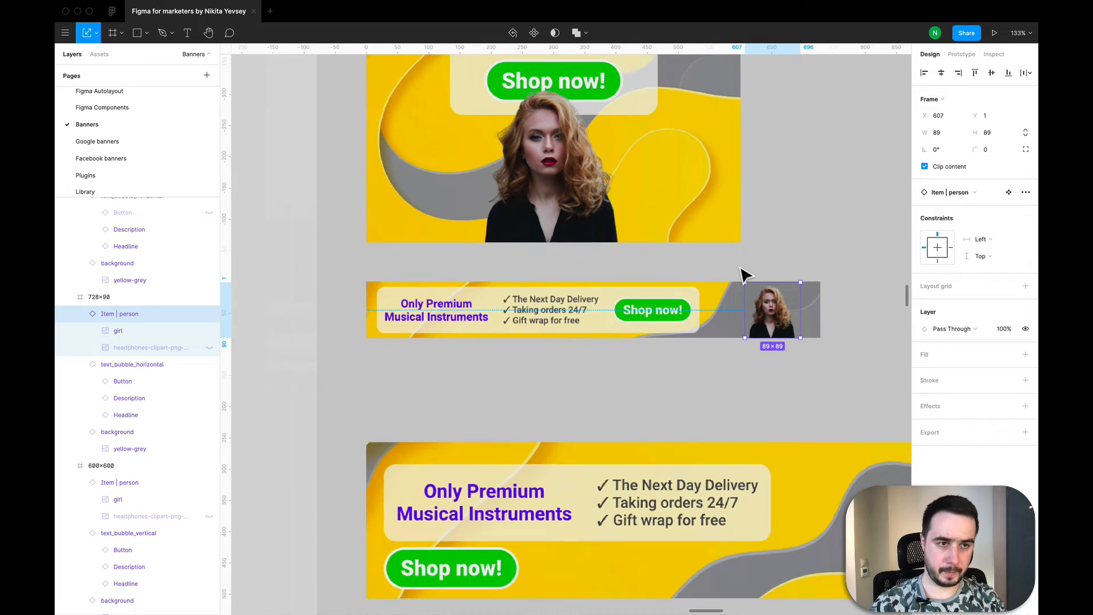
scroll(744, 274, up, 2)
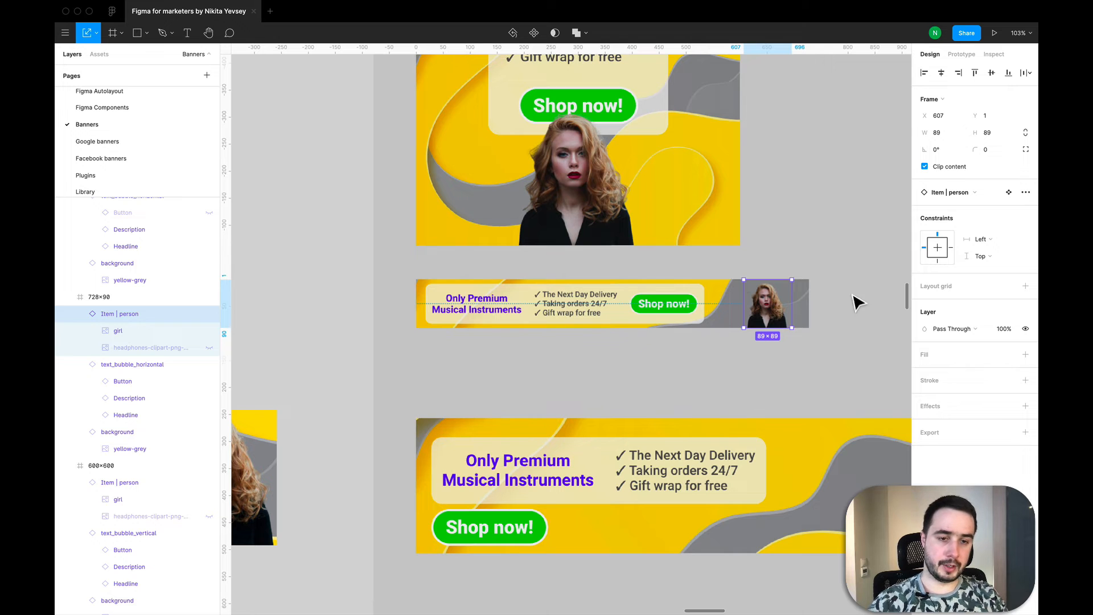
scroll(643, 359, right, 5)
scroll(644, 358, down, 2)
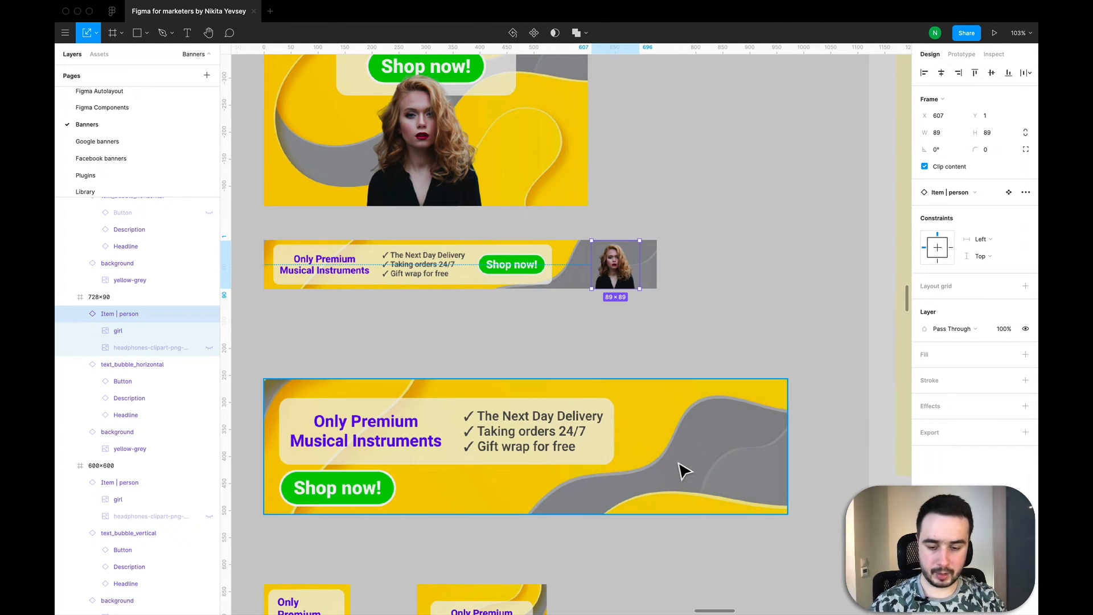
click(681, 468)
key(ctrl+v)
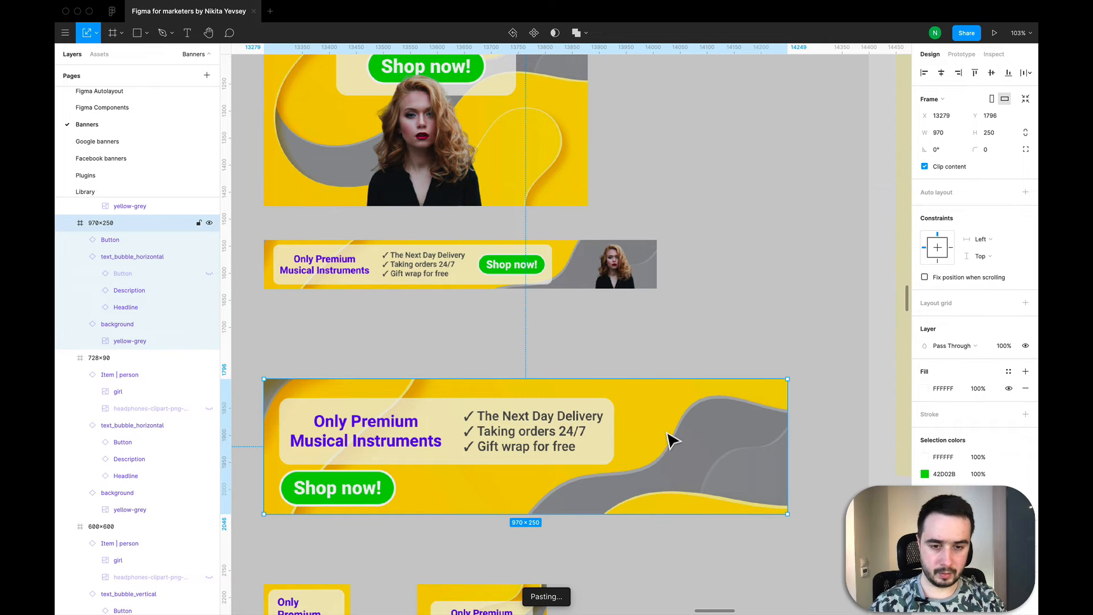
drag(351, 475, 695, 382)
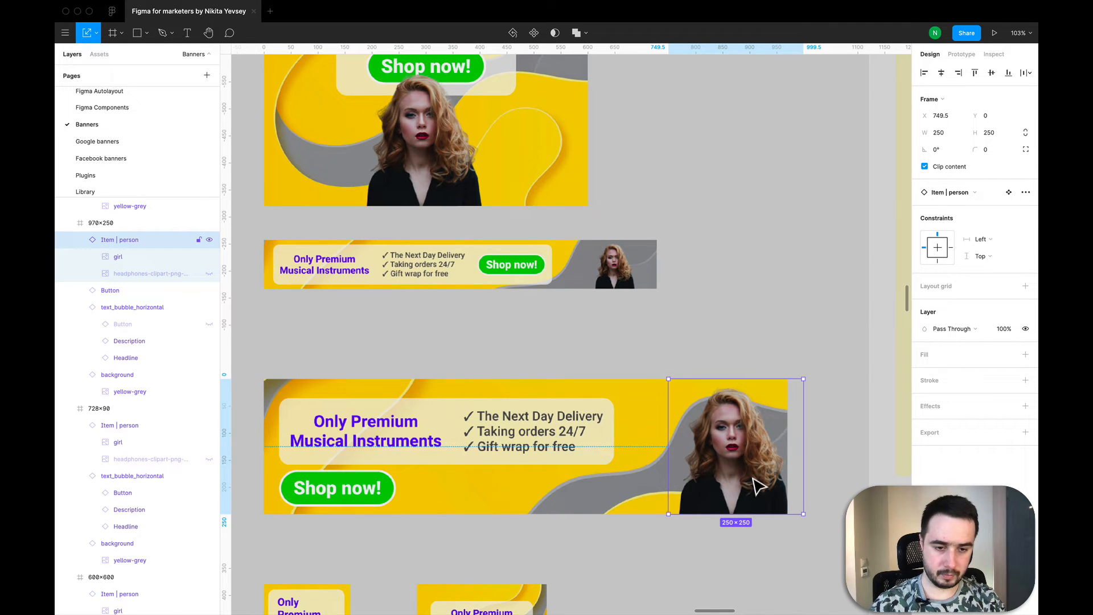
scroll(751, 501, up, 5)
drag(739, 515, 731, 515)
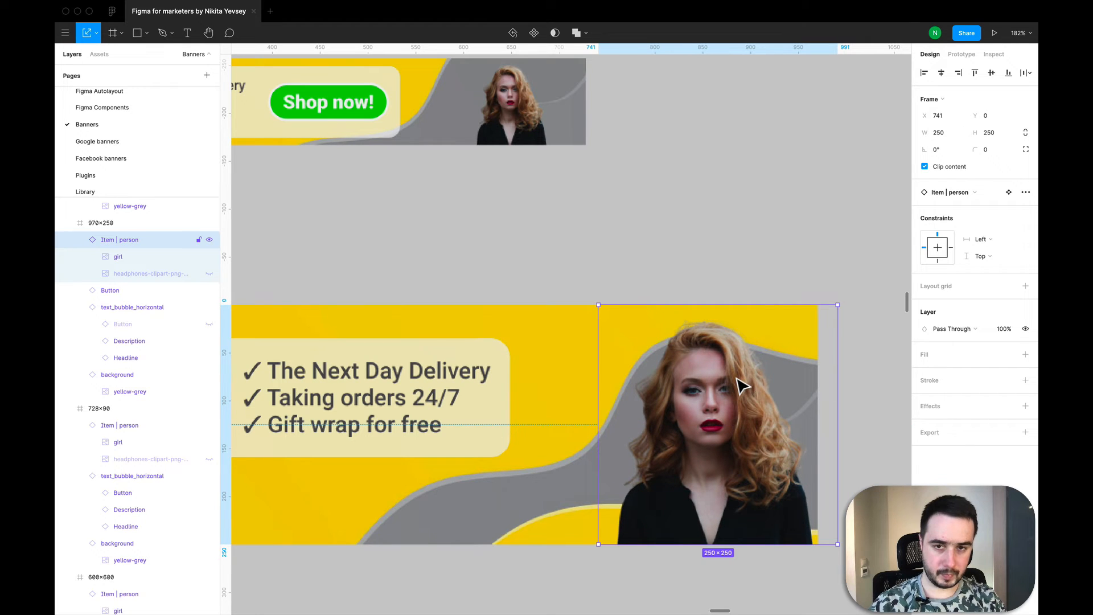
Step: Paste an Item | person instance into the 240×400 banner and move it over the lower part, to X 37, Y 180
scroll(740, 386, down, 10)
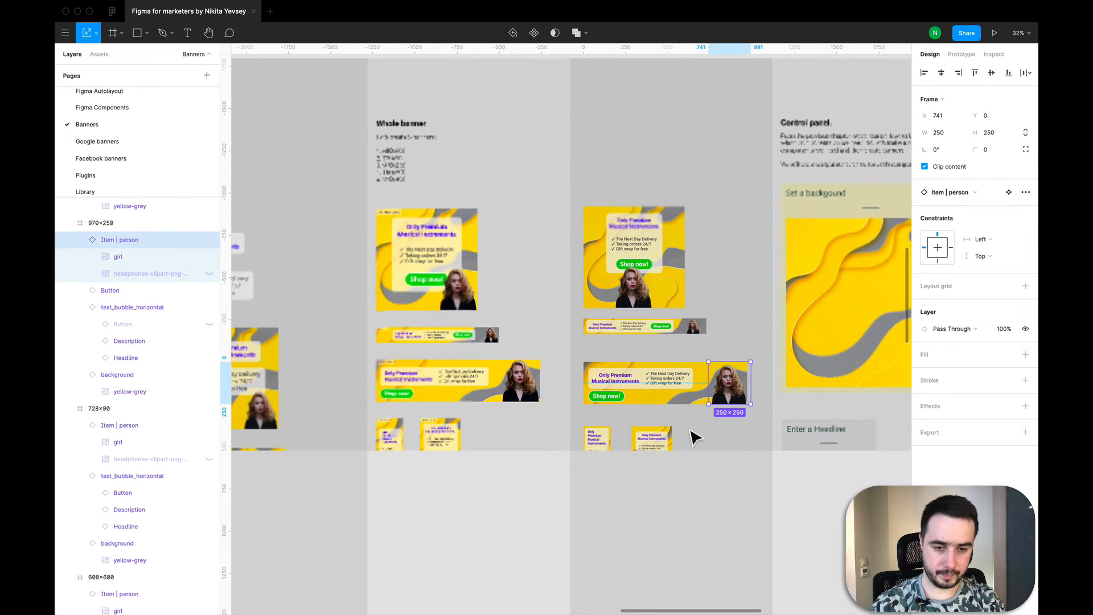
scroll(686, 447, down, 1)
scroll(656, 472, up, 3)
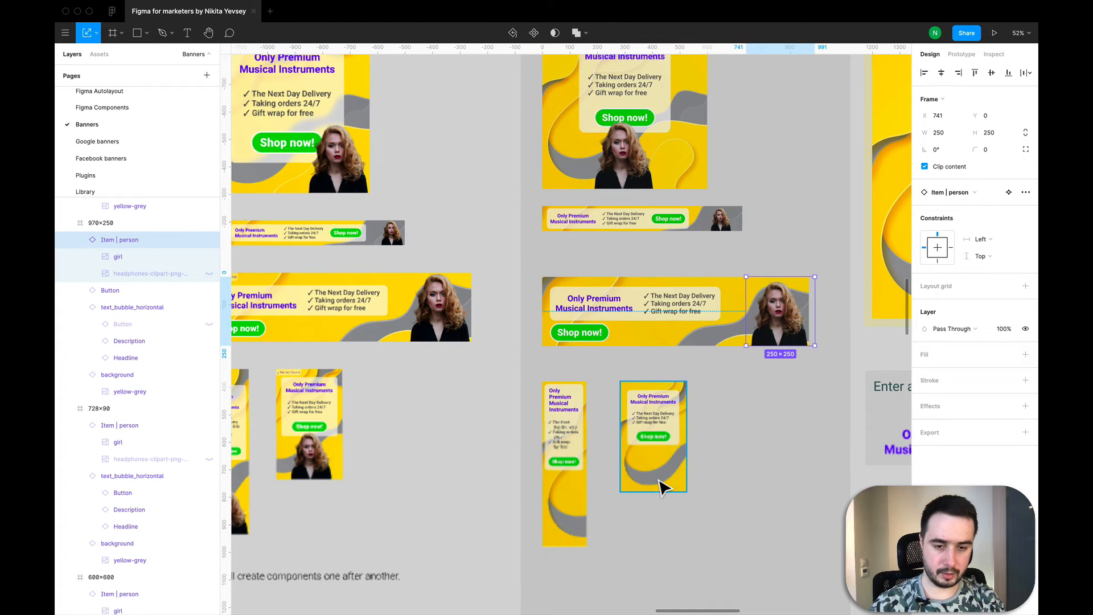
click(663, 487)
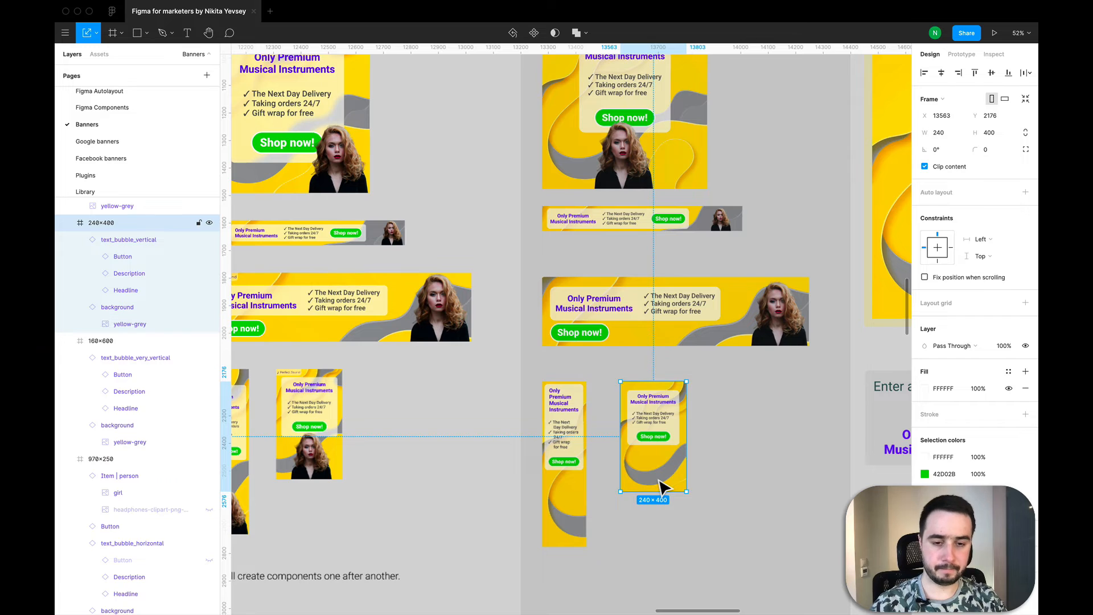
key(super+v)
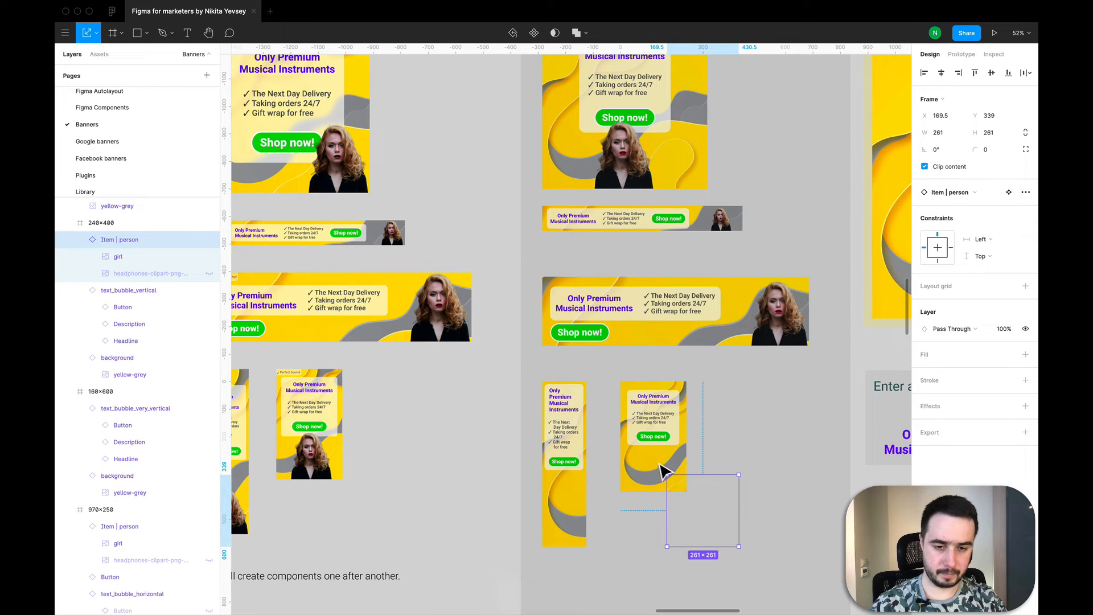
drag(677, 480, 644, 445)
drag(672, 499, 669, 490)
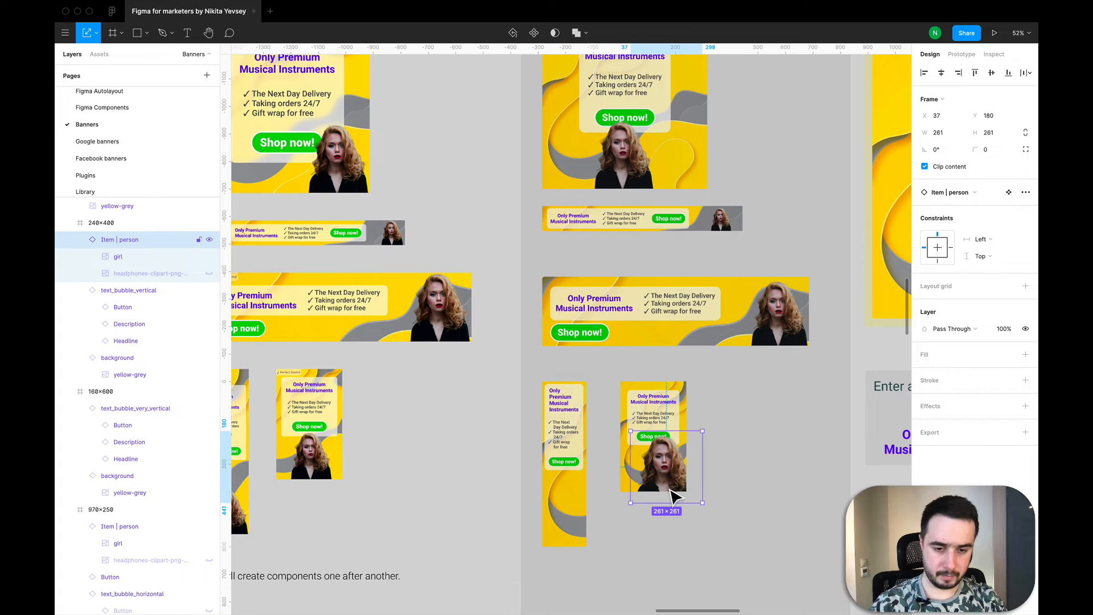
Step: Scale the 240×400 banner's person to about 169 × 169, centred on the bottom edge, with its horizontal constraint set to Center
scroll(674, 496, up, 10)
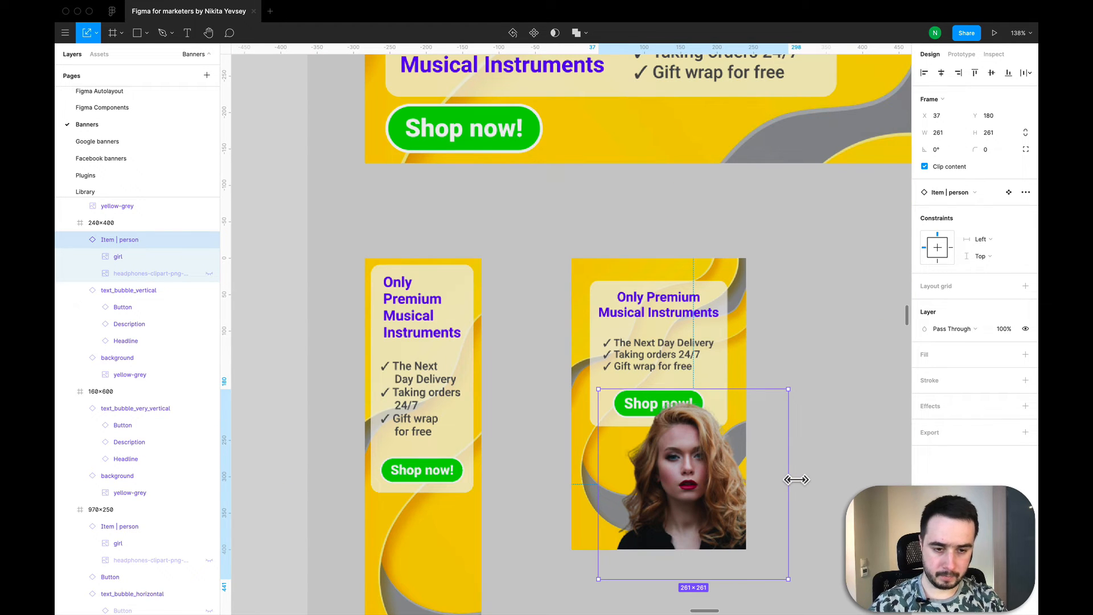
drag(796, 479, 766, 479)
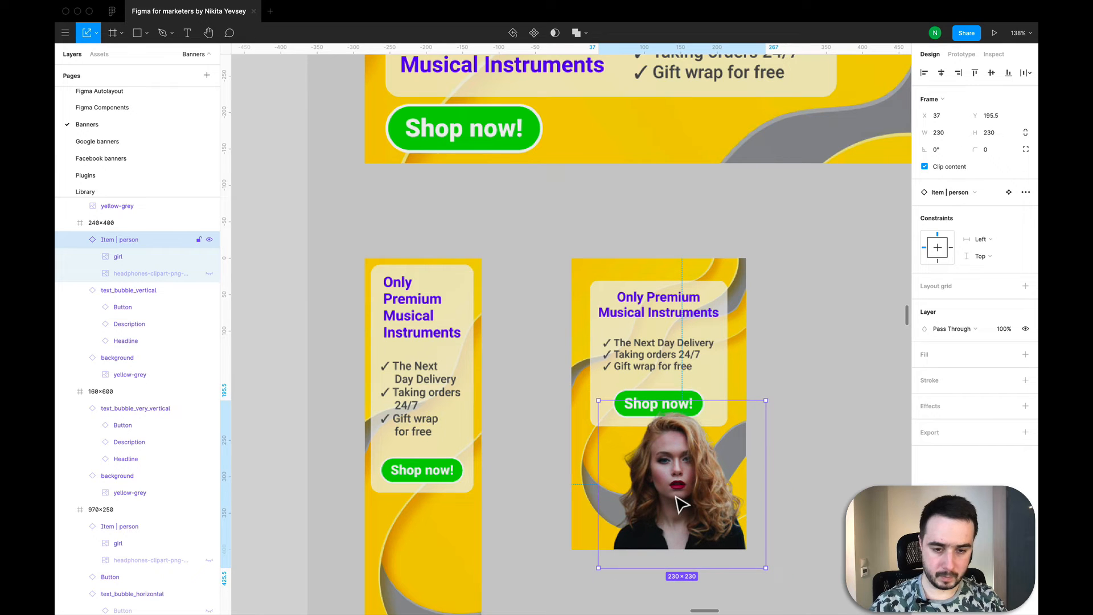
drag(682, 504, 669, 473)
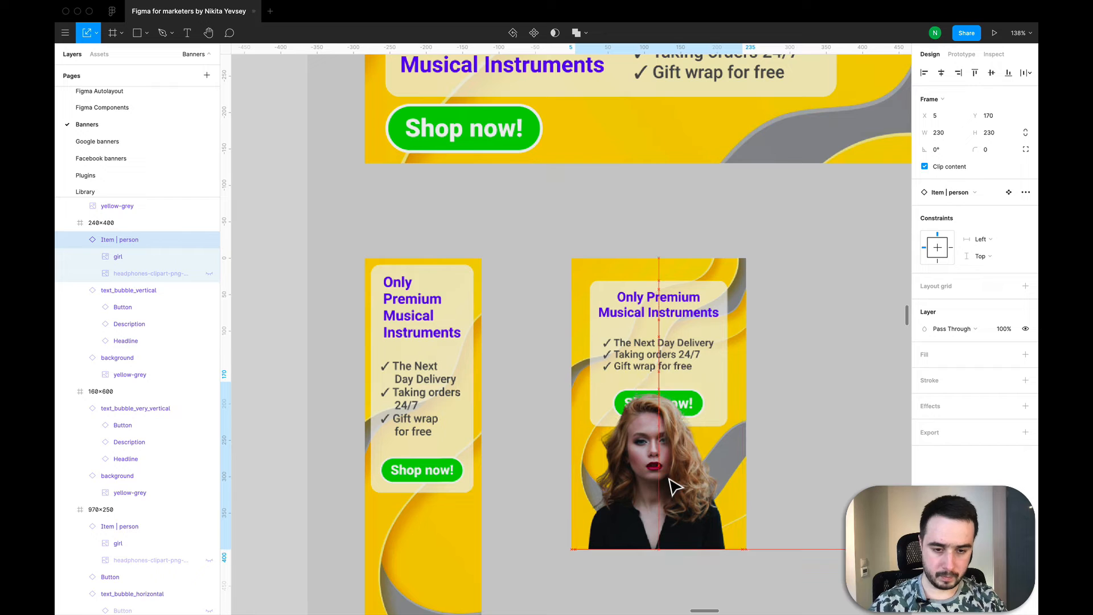
key(ctrl+z)
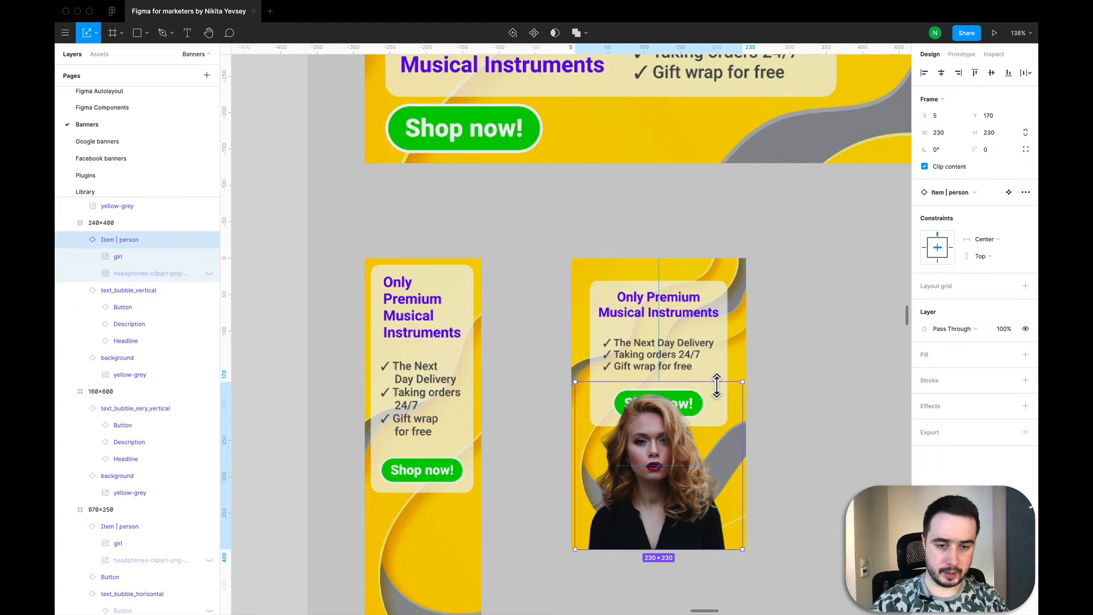
drag(717, 390, 719, 433)
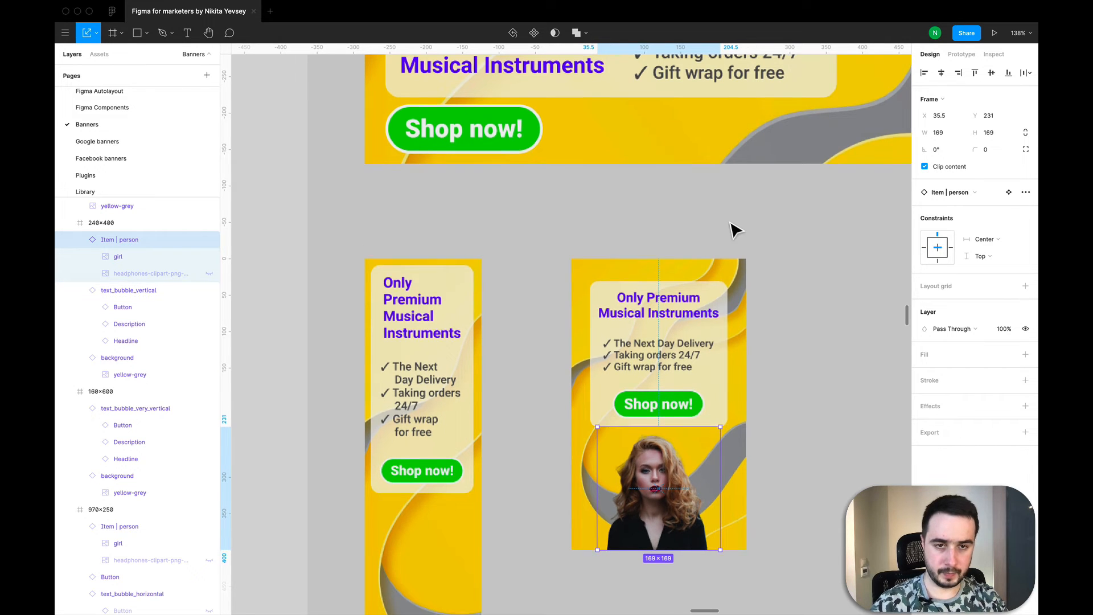
Step: Constrain the 970×250 banner's Item | person instance to Right horizontally and Center vertically
scroll(734, 231, up, 5)
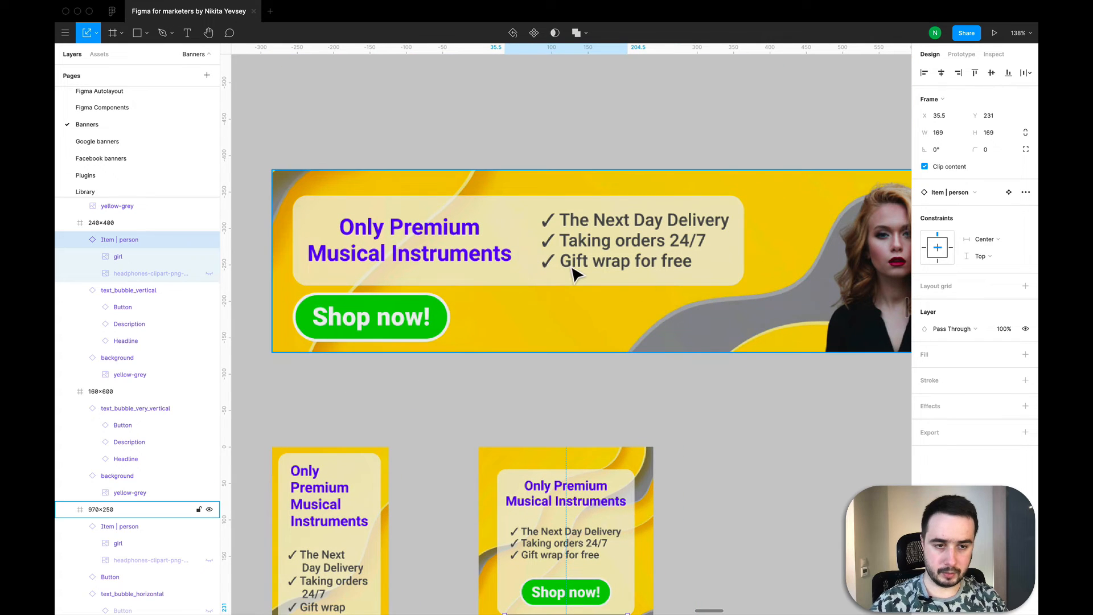
scroll(561, 268, down, 5)
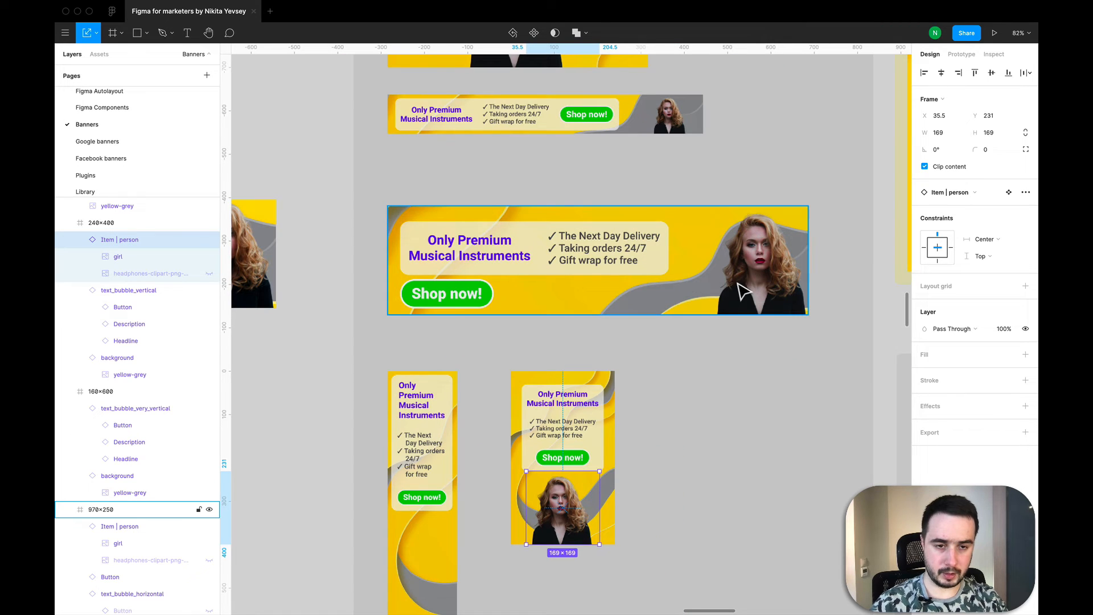
click(774, 279)
click(774, 279)
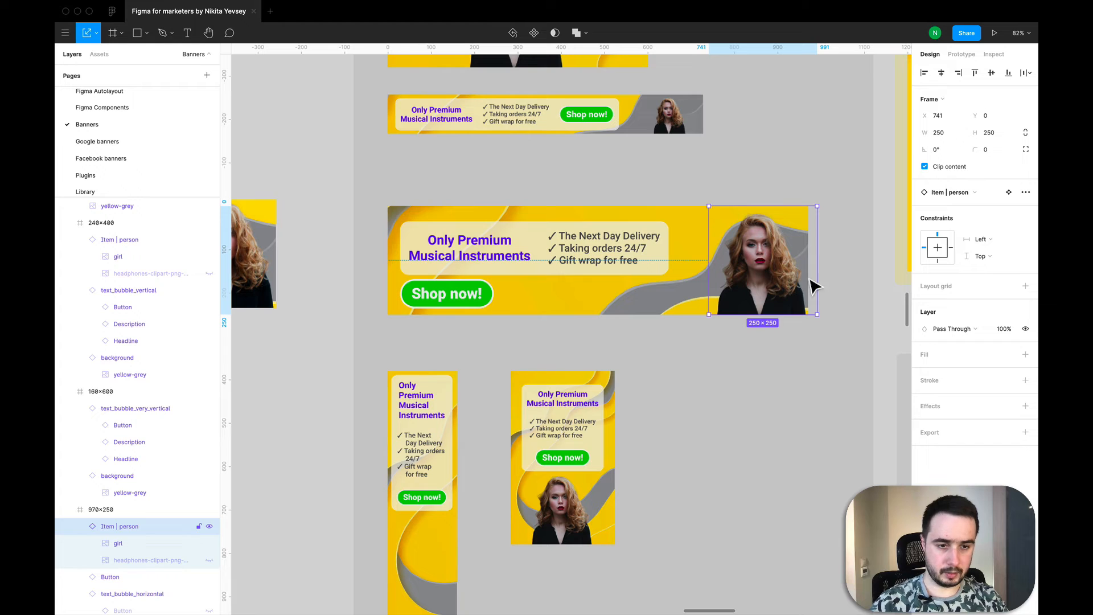
click(950, 248)
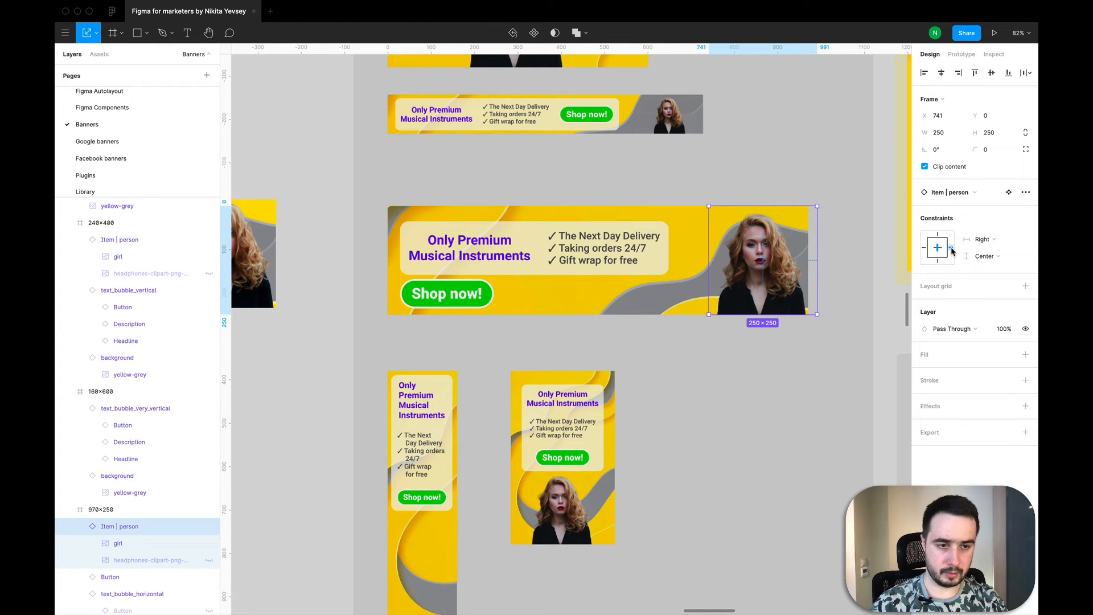
Step: Set the 728×90 banner's person to a vertical Center constraint, and the 600×600 banner's person to Center and Bottom
scroll(806, 195, up, 5)
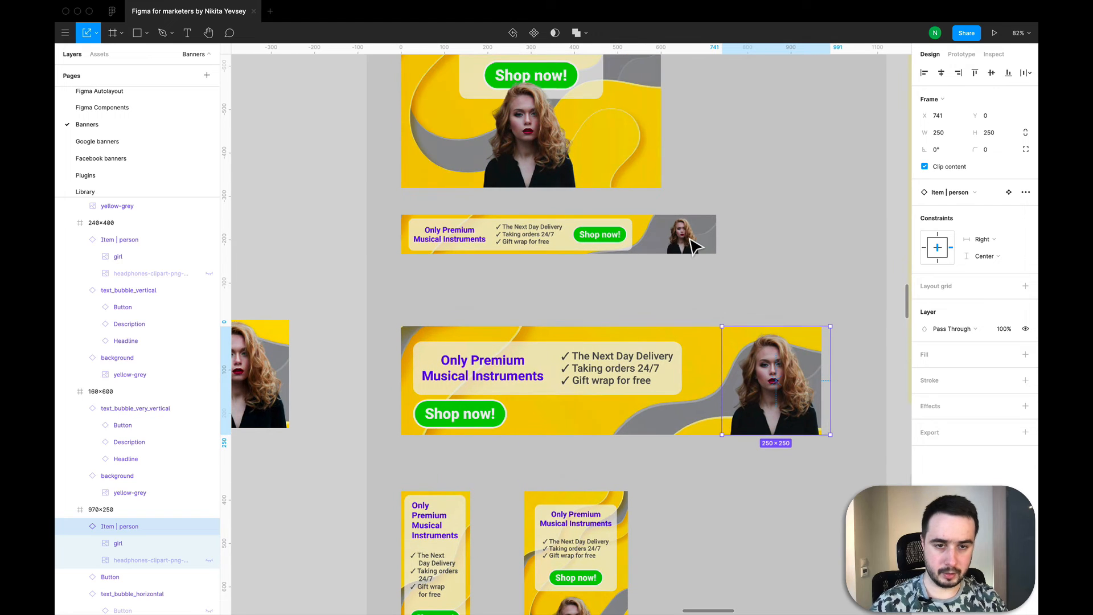
click(696, 246)
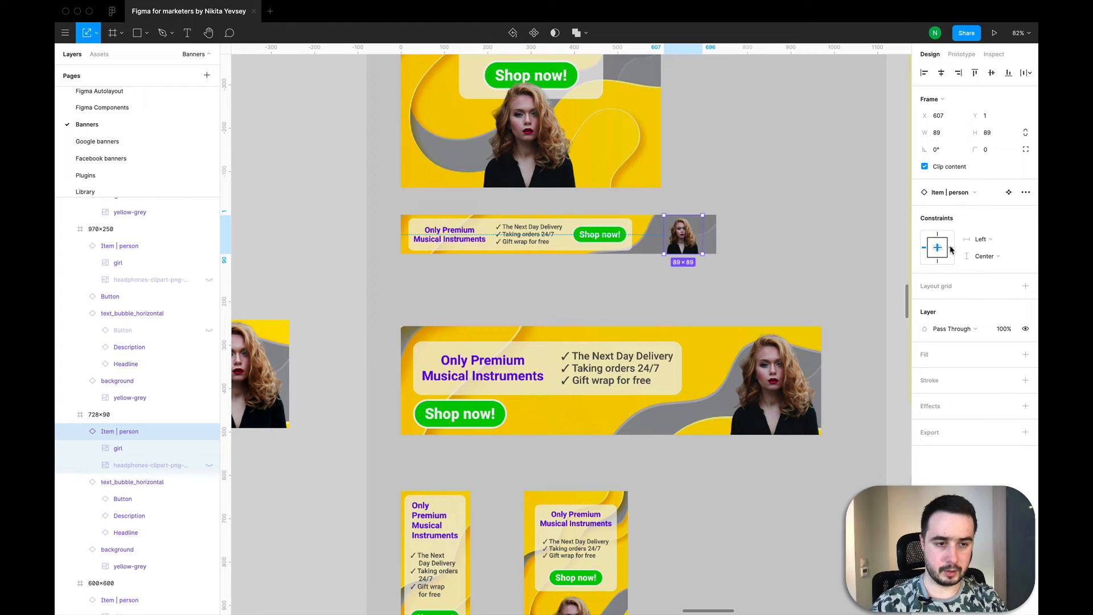
click(563, 181)
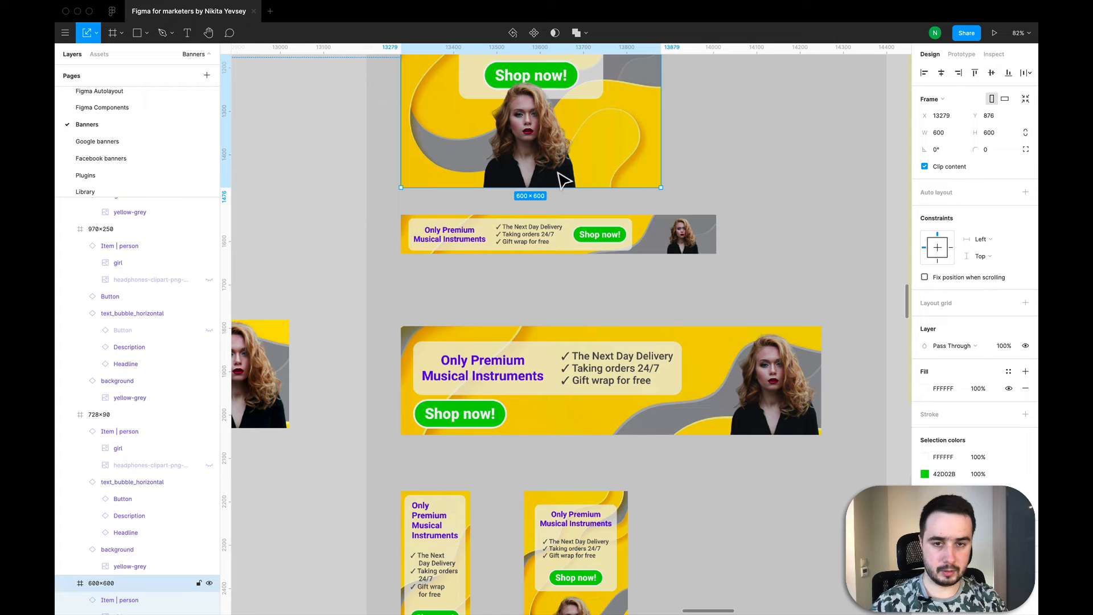
click(564, 181)
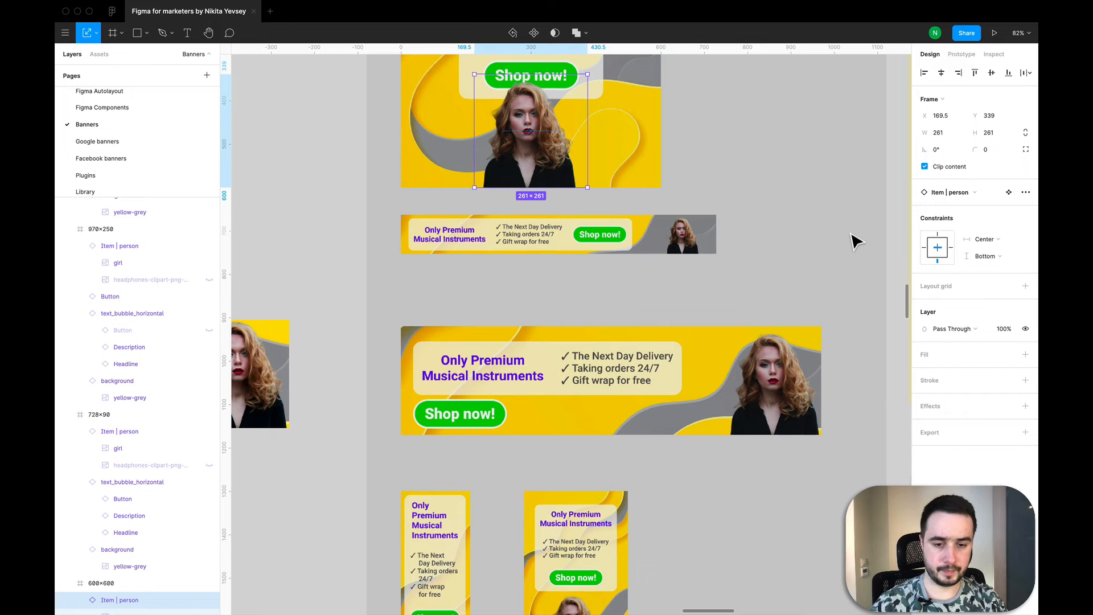
Step: Copy the 240×400 banner's person onto the bottom of the 160×600 banner, scaled to about 135 × 135 at X 13291, Y 2641
scroll(854, 239, down, 5)
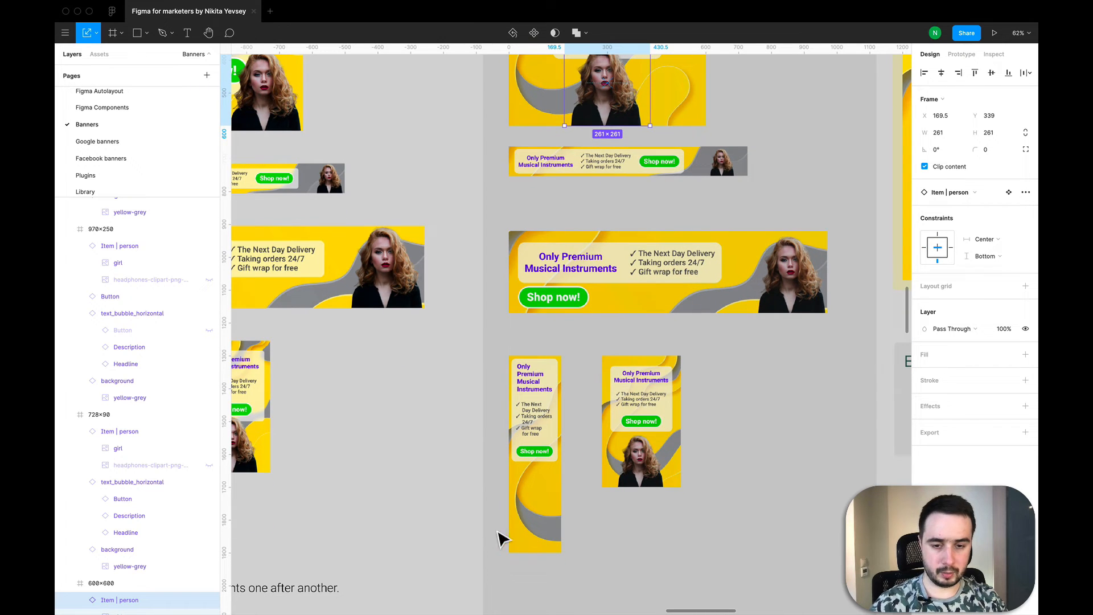
scroll(515, 532, up, 5)
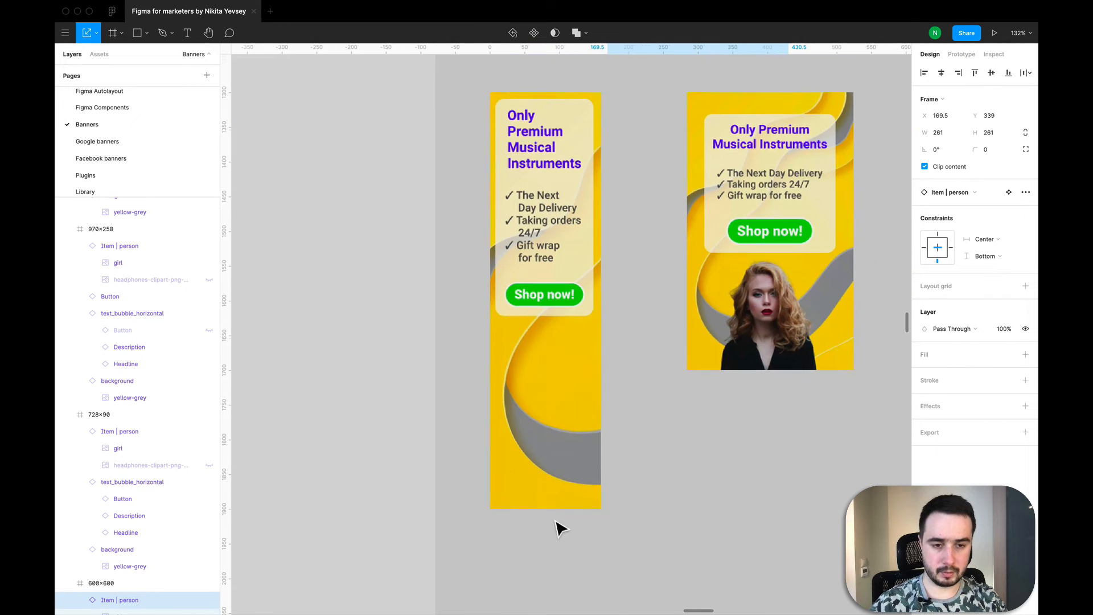
click(776, 354)
key(super+c)
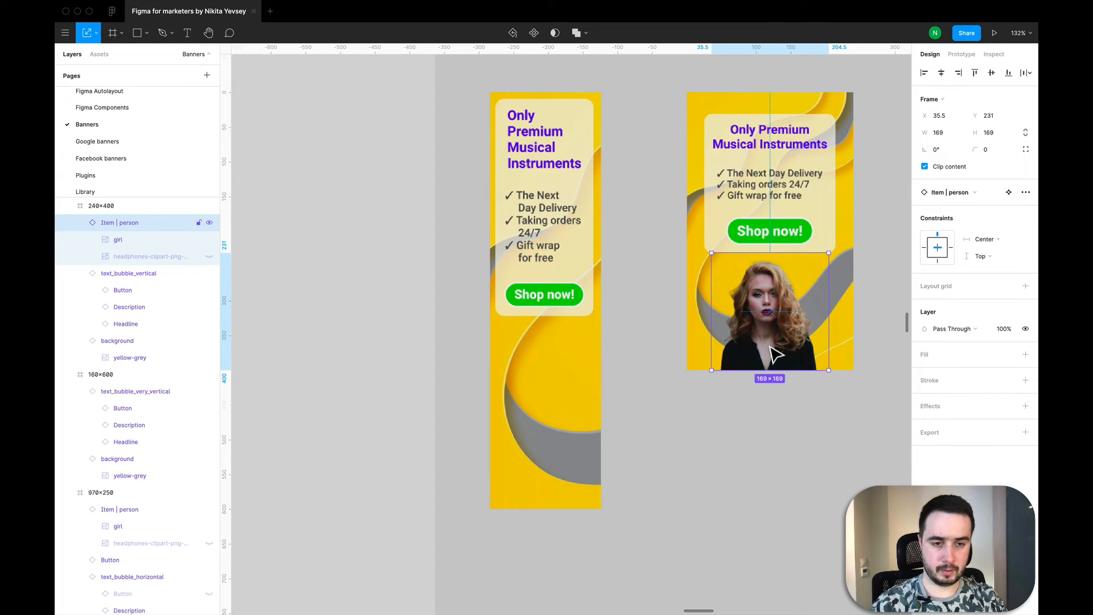
key(super+v)
drag(767, 342, 562, 399)
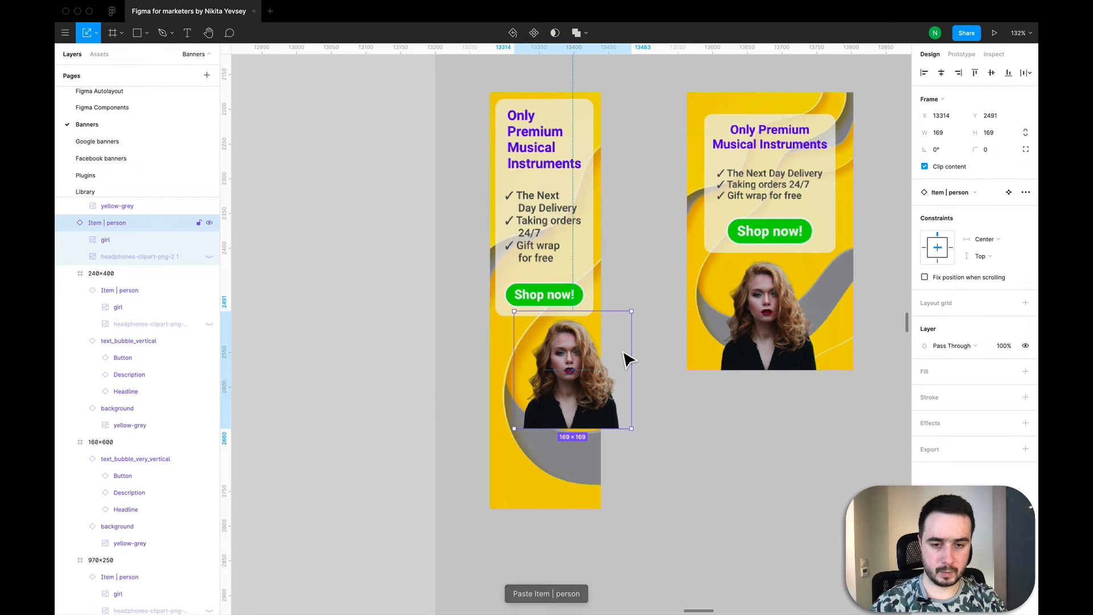
drag(640, 349, 552, 453)
scroll(549, 455, up, 5)
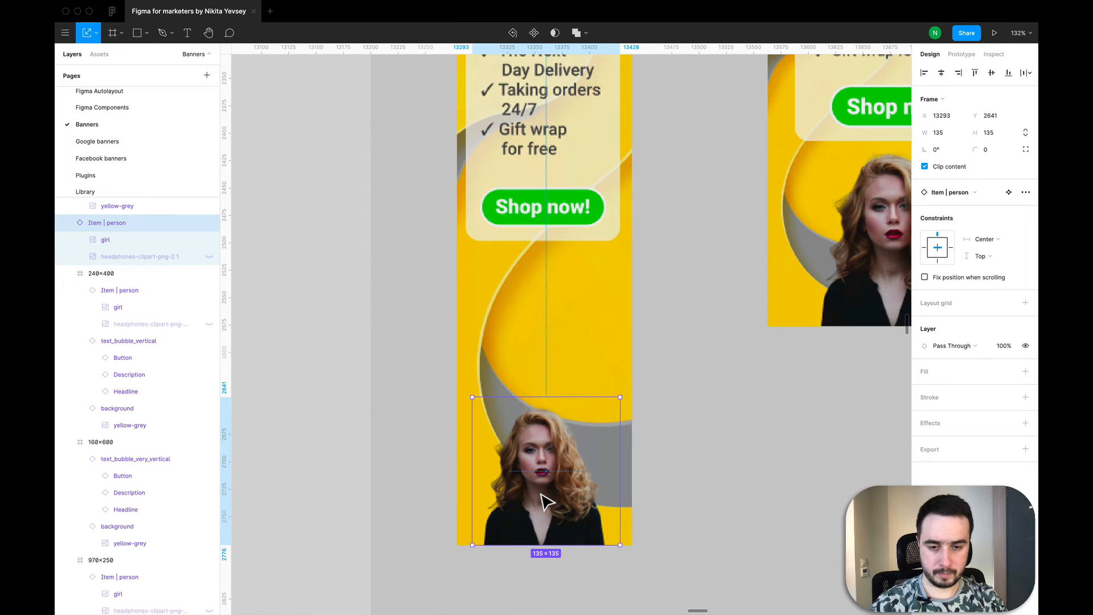
drag(544, 496, 543, 499)
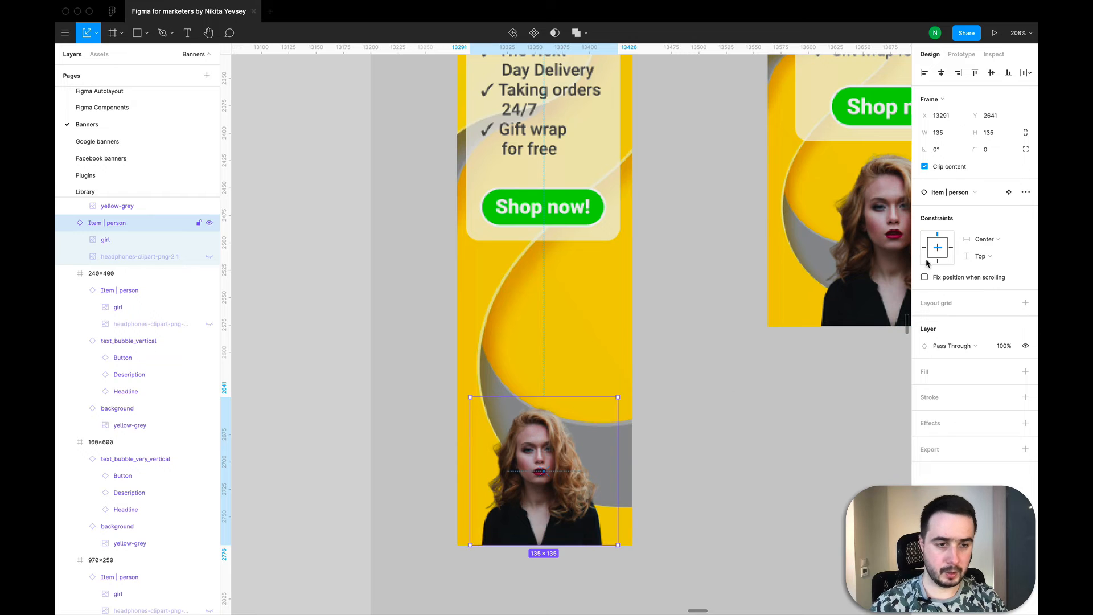
Step: Set the vertical constraint to Bottom for the person instances on the 160×600 and 240×400 banners
click(937, 261)
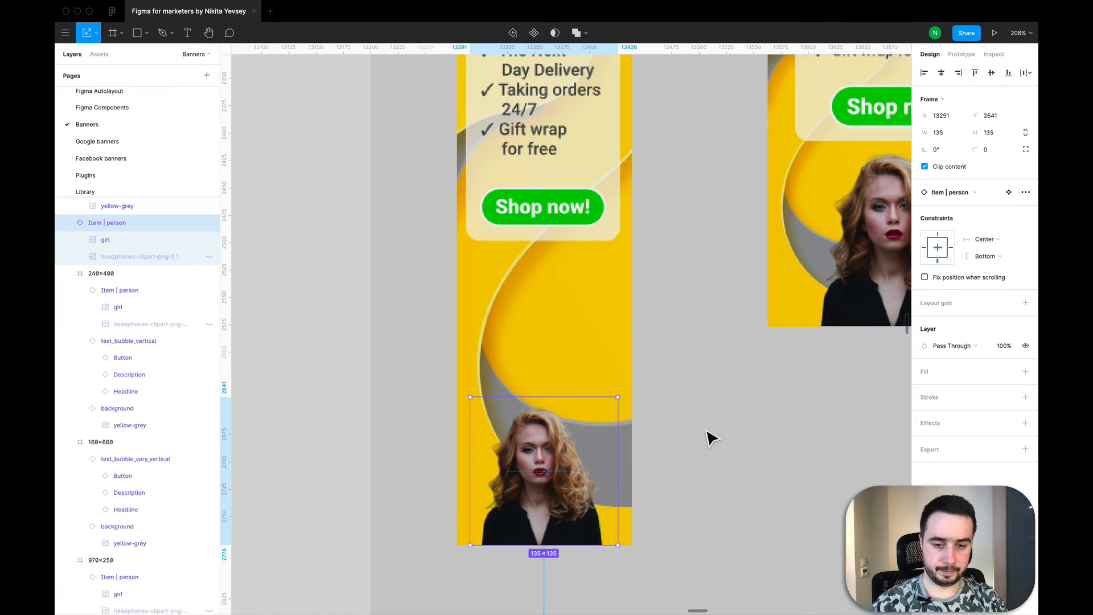
scroll(712, 439, down, 5)
scroll(712, 438, down, 2)
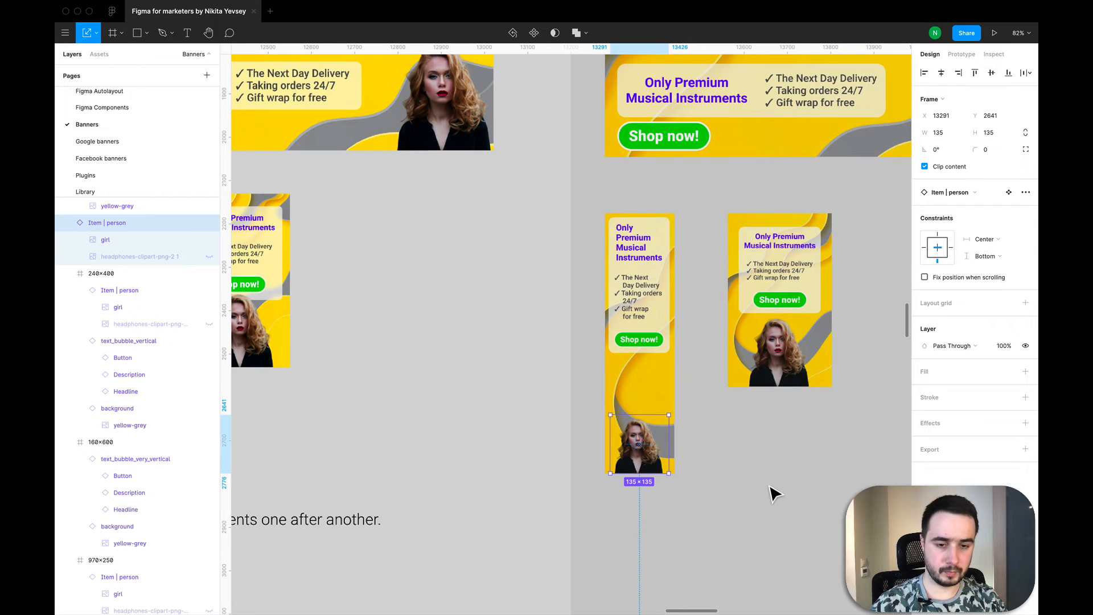
click(775, 494)
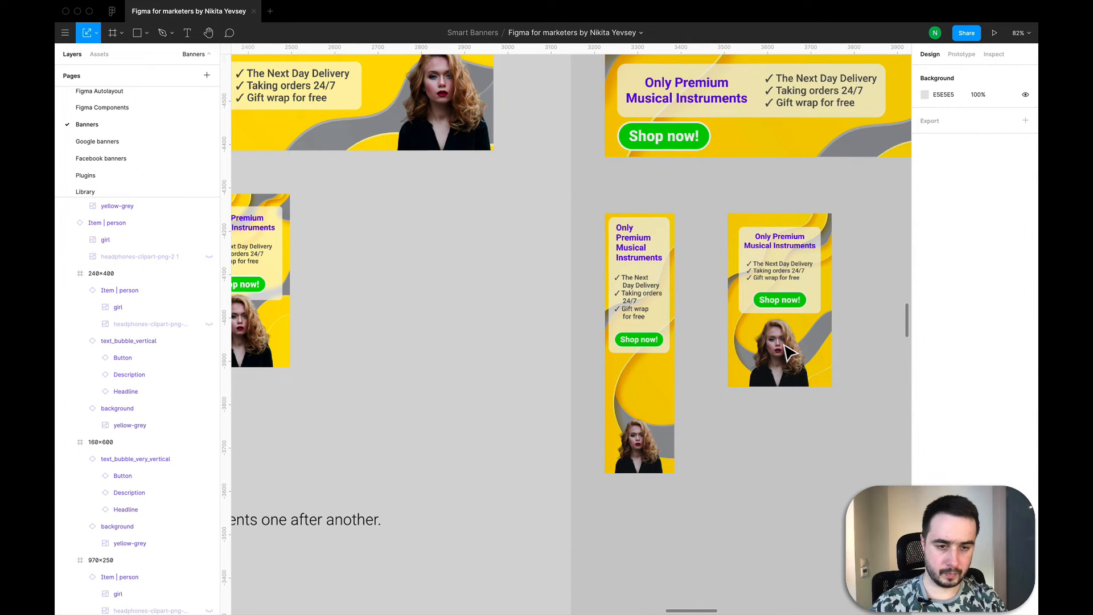
click(786, 364)
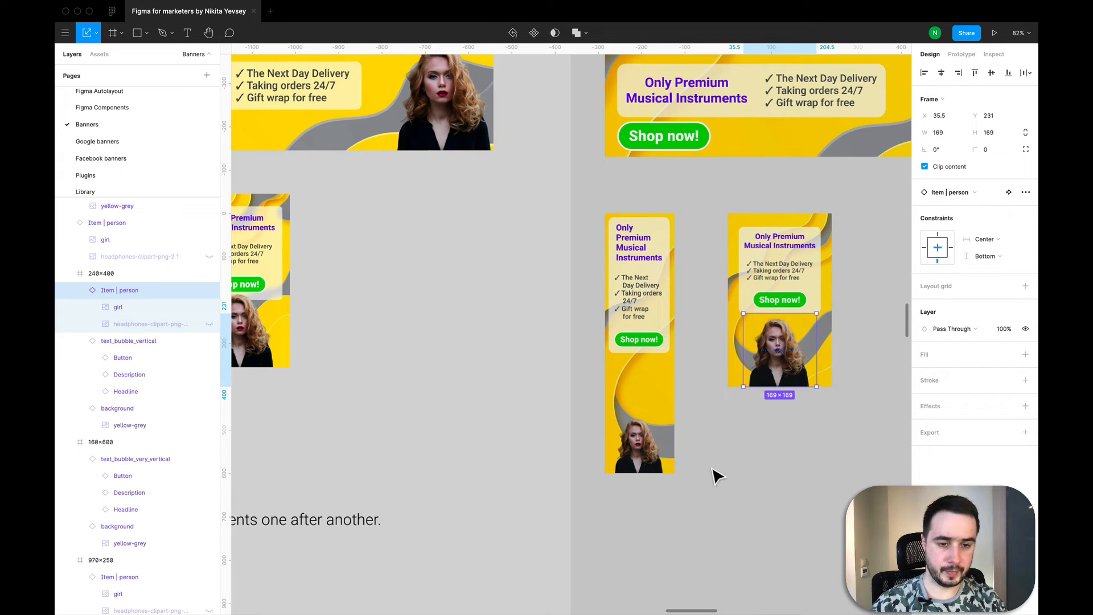
key(Escape)
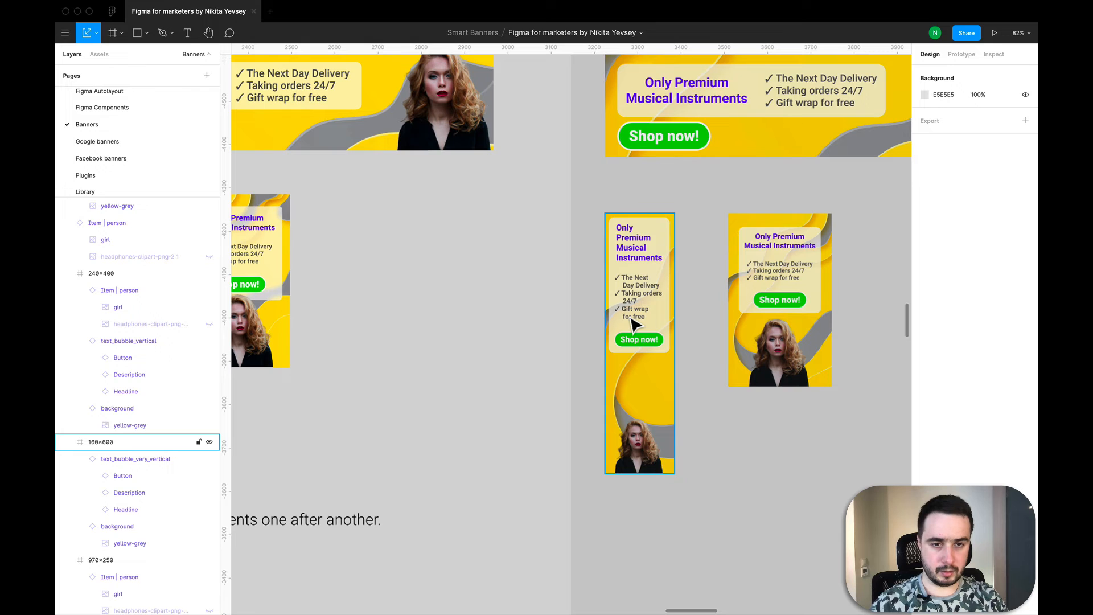
Step: Place a copy of the Perfect Sound horizontal logo beneath the large person component, at about X 13426, Y 8221
scroll(636, 324, down, 10)
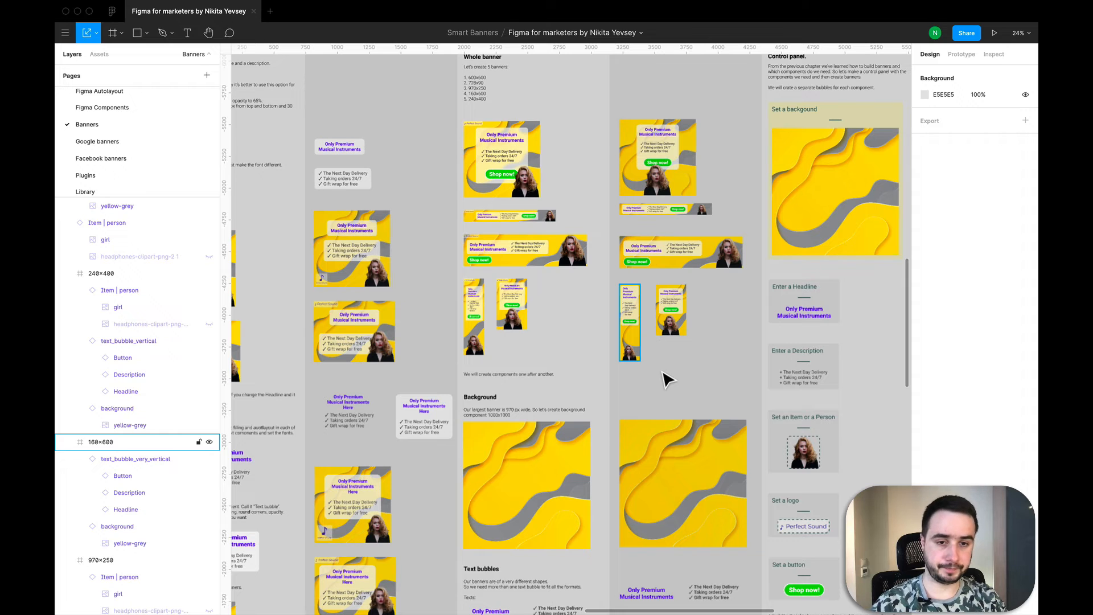
scroll(667, 378, down, 5)
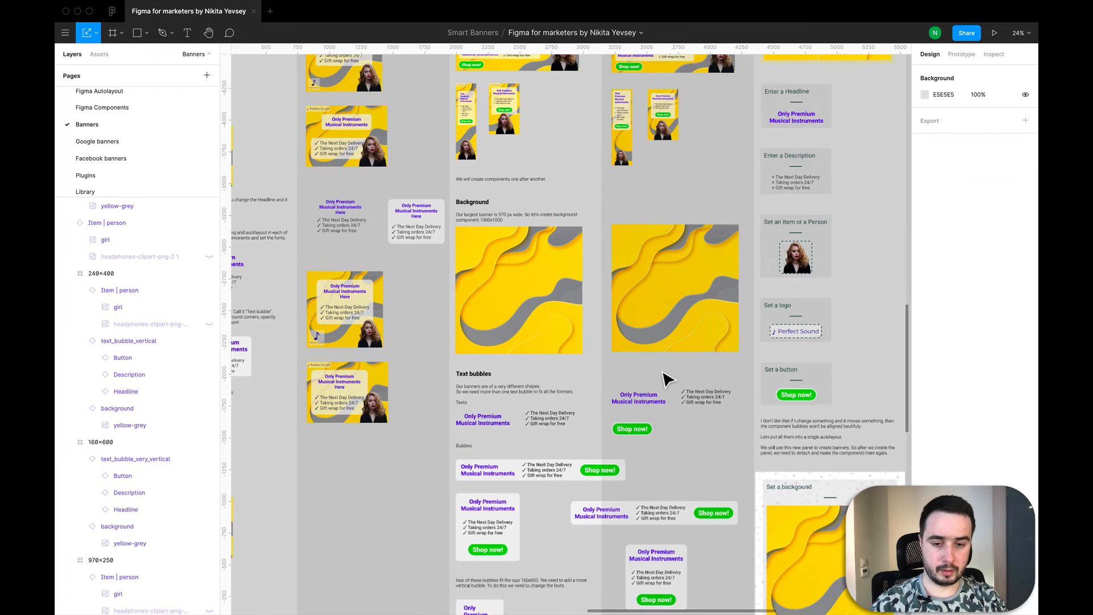
scroll(667, 378, down, 7)
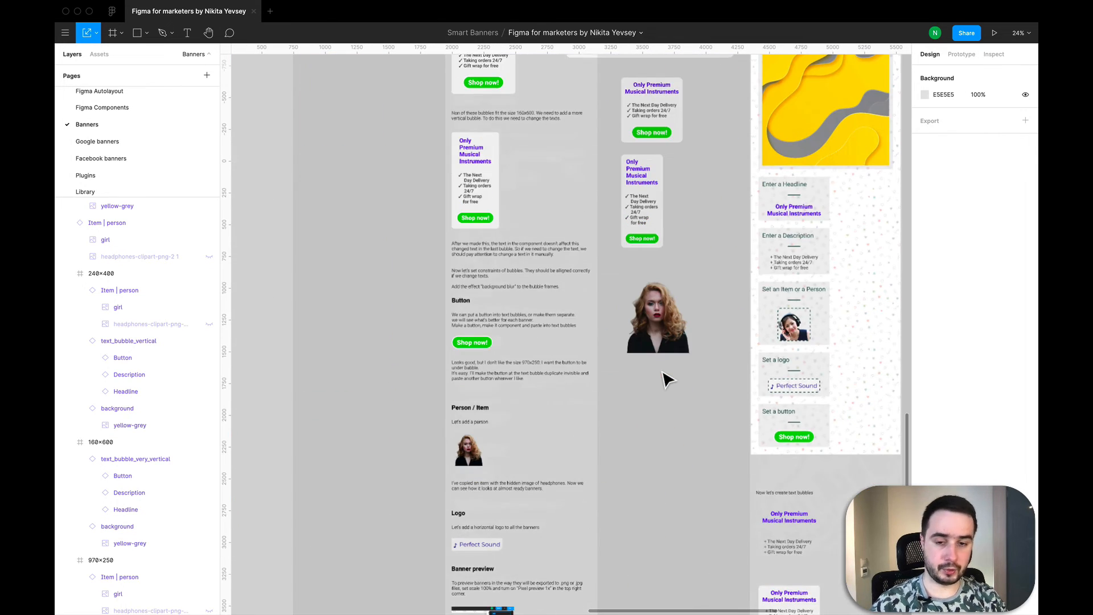
scroll(667, 379, down, 2)
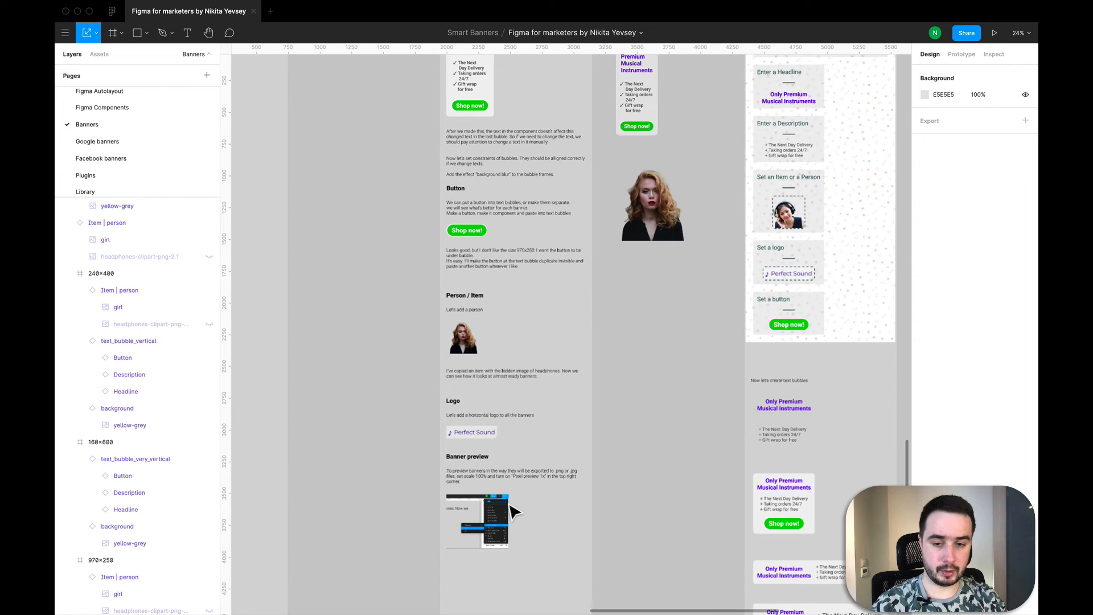
click(506, 506)
click(500, 446)
scroll(500, 446, up, 3)
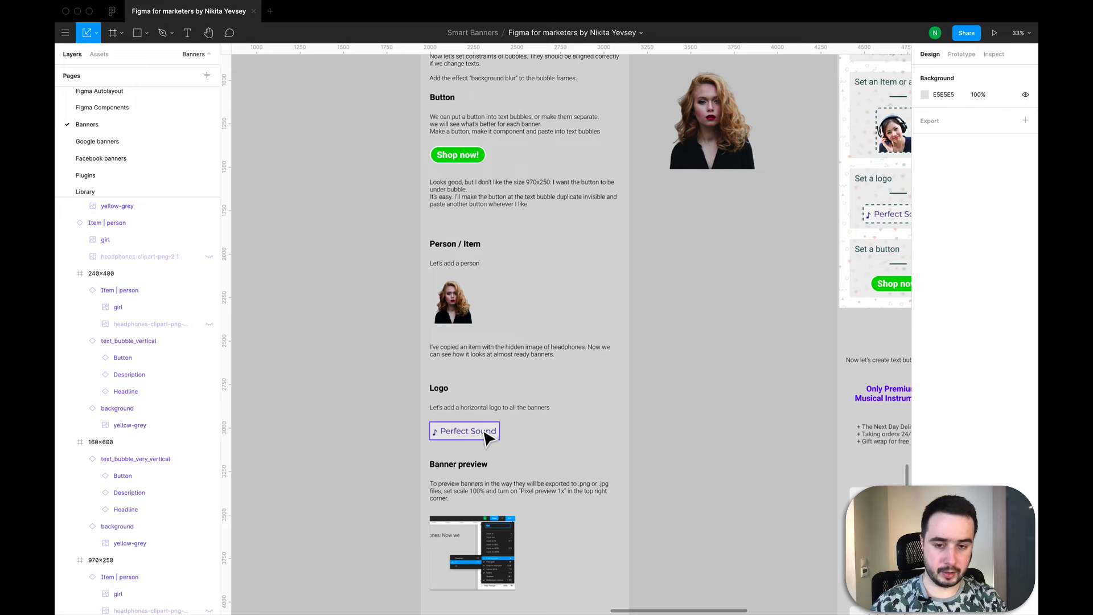
click(487, 437)
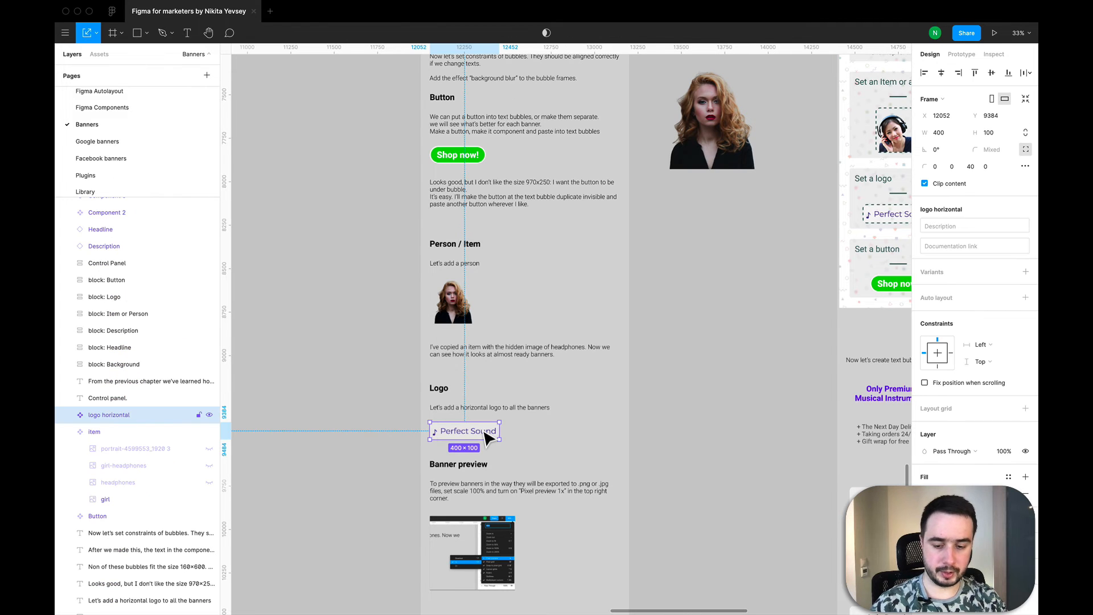
key(super+v)
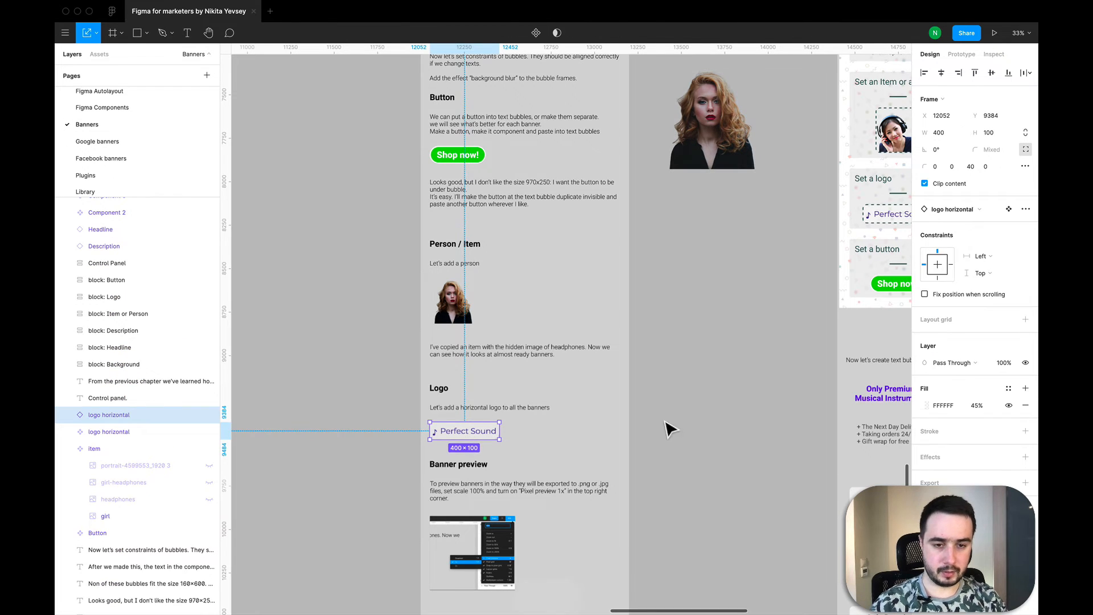
drag(467, 433, 708, 234)
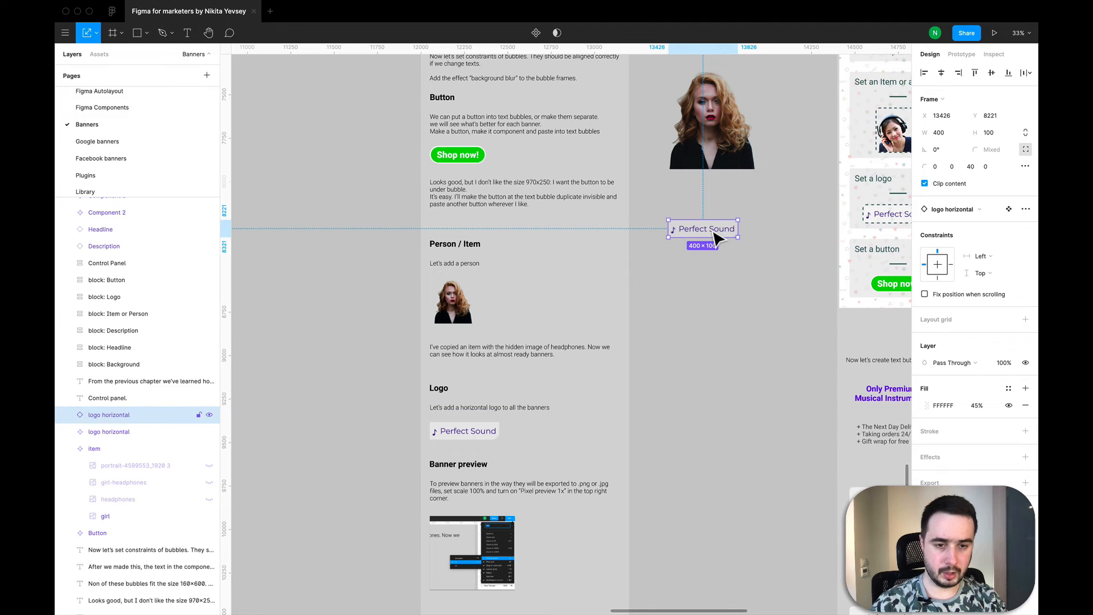
Step: Detach the copied logo horizontal instance from its main component and turn it into a new component
right_click(709, 229)
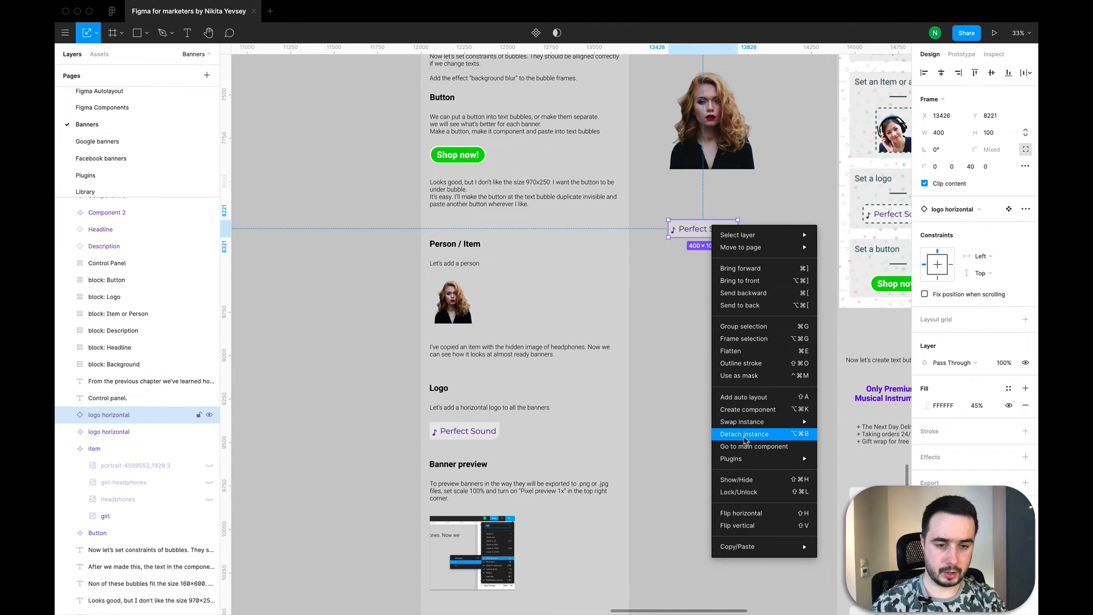
click(744, 434)
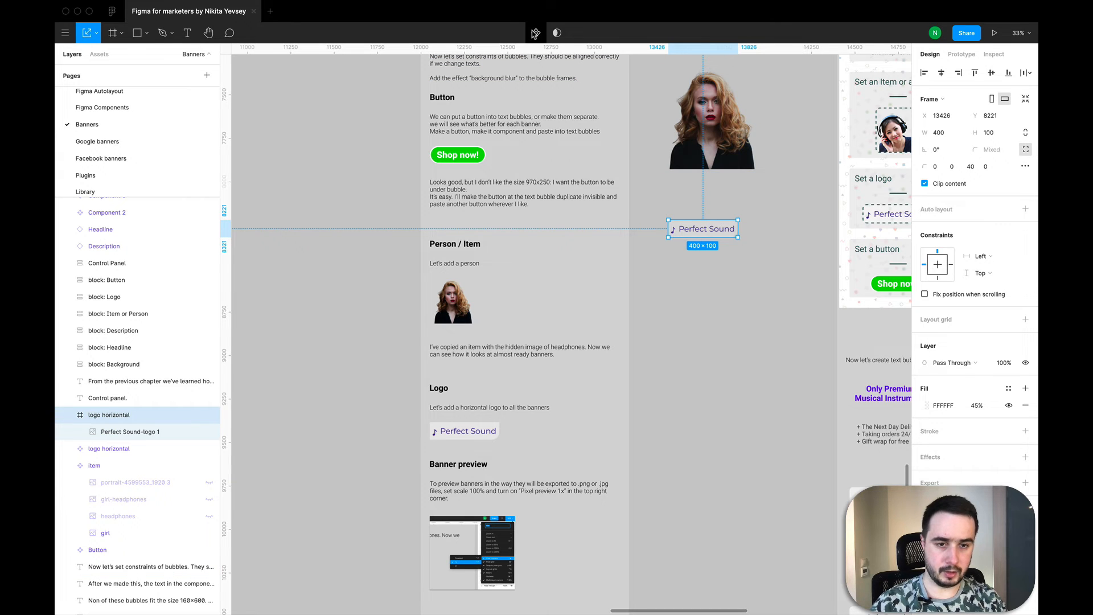
click(536, 33)
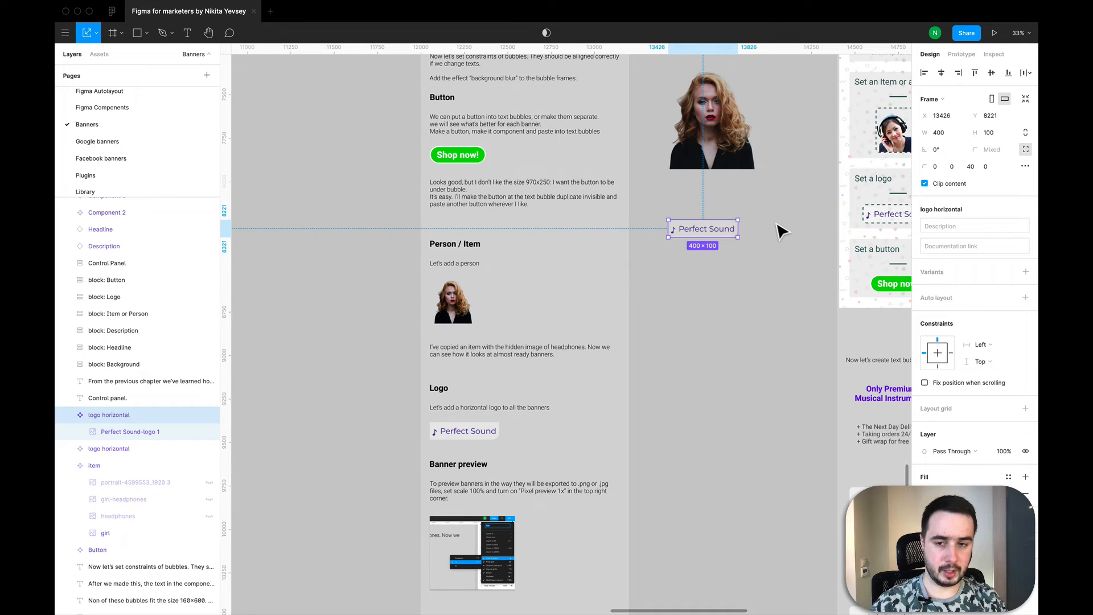
Step: Paste an instance of the new logo horizontal component into the 600×600 banner's upper-left corner at X 0, Y 1
scroll(700, 234, up, 5)
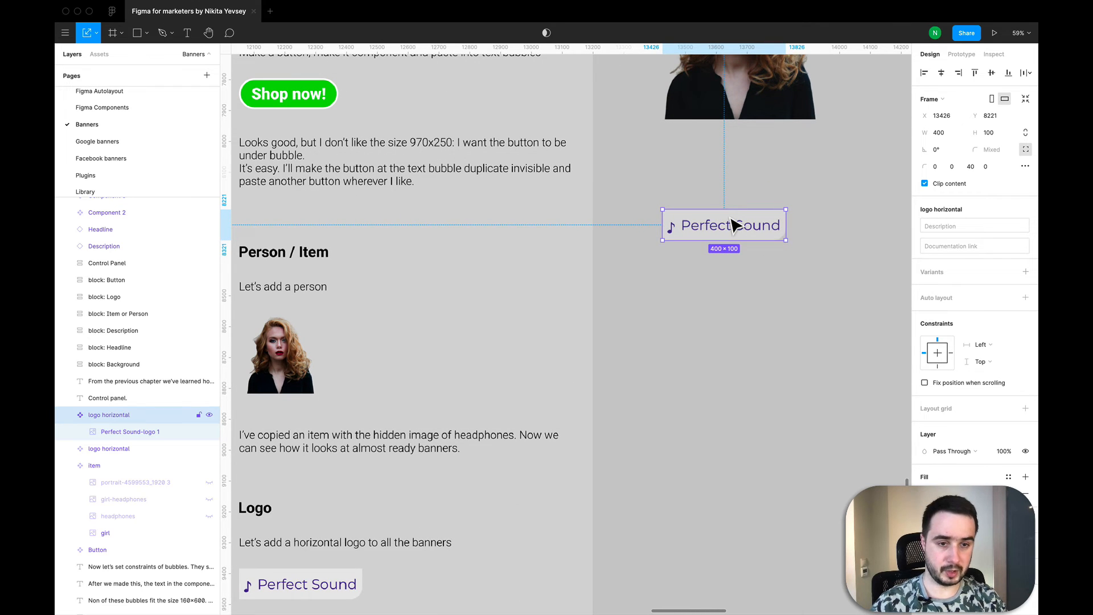
scroll(733, 225, up, 15)
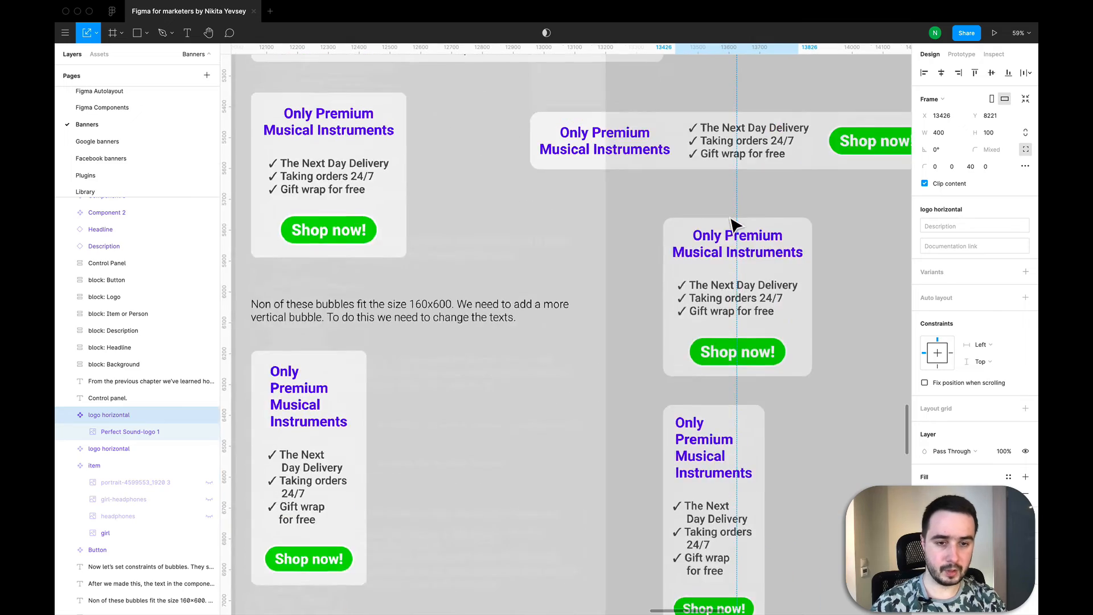
scroll(735, 224, up, 15)
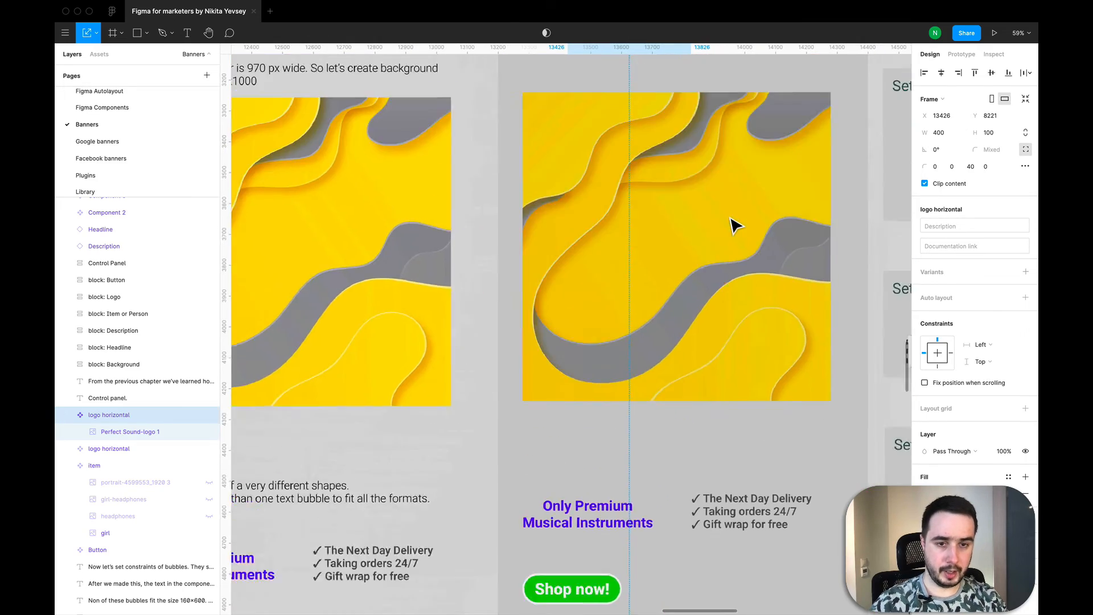
scroll(733, 225, up, 18)
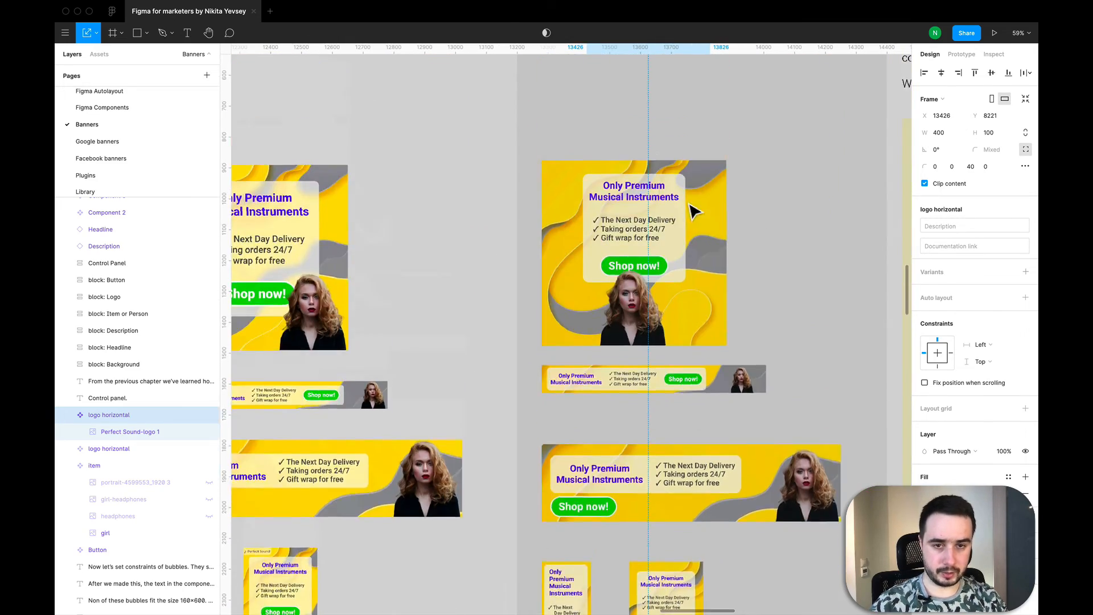
scroll(694, 211, up, 2)
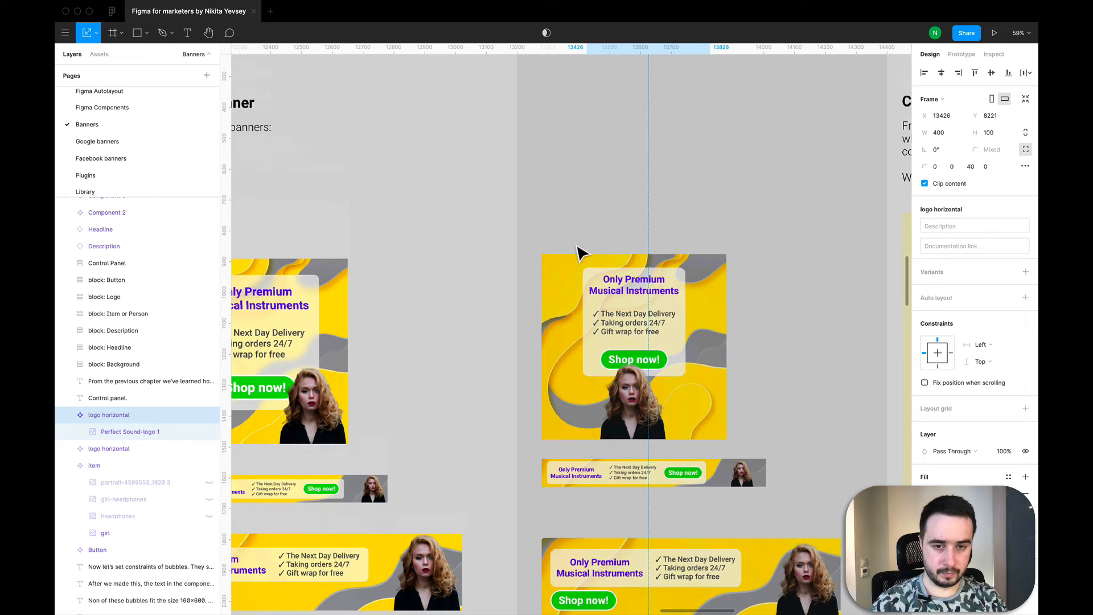
click(568, 281)
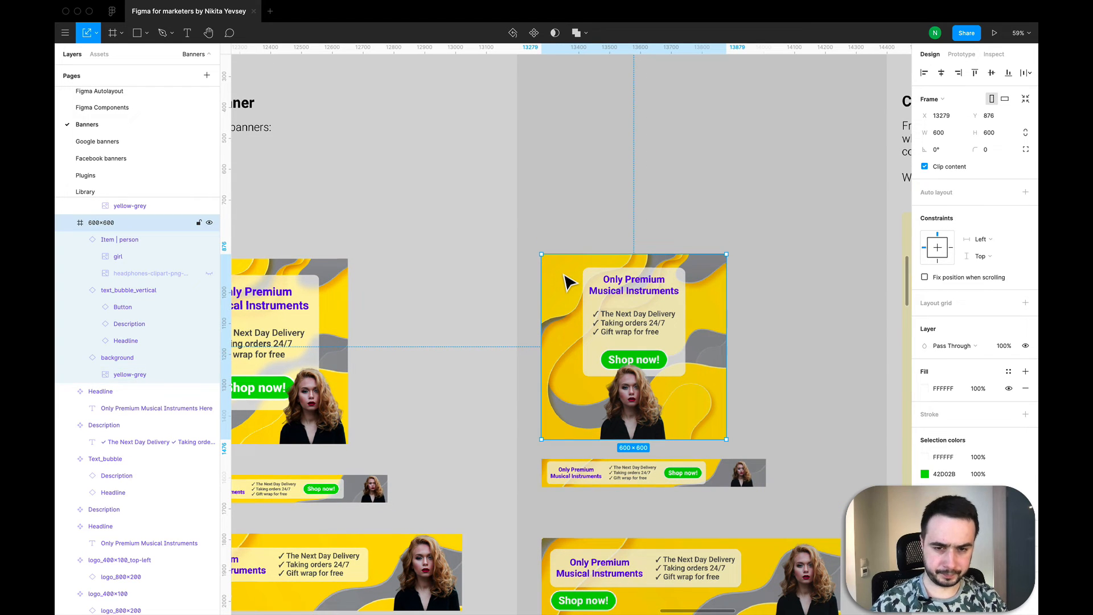
key(super+v)
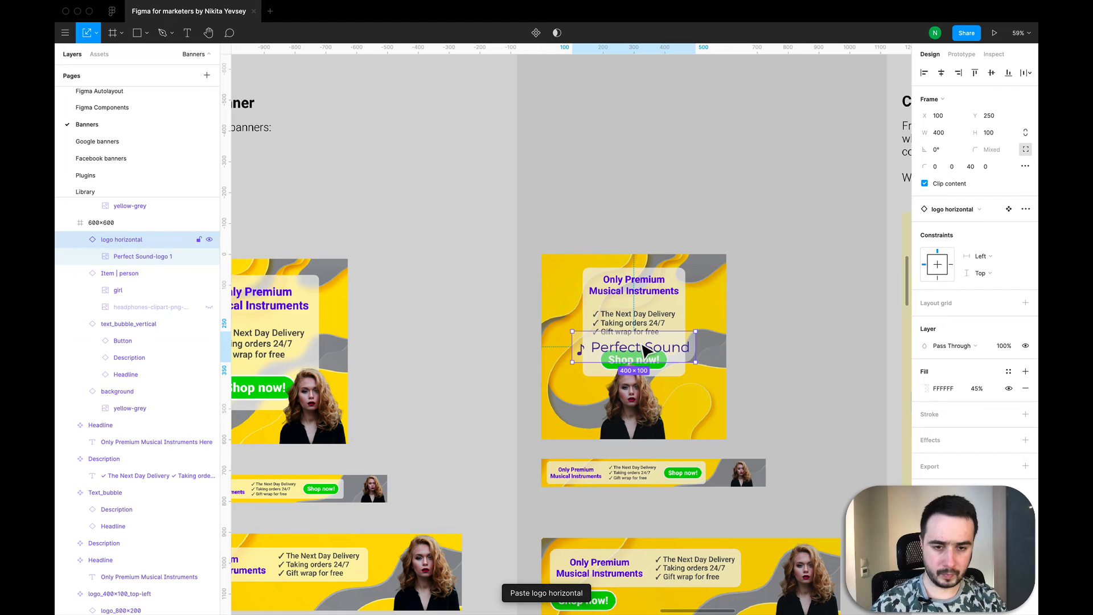
drag(643, 350, 609, 268)
scroll(608, 268, up, 5)
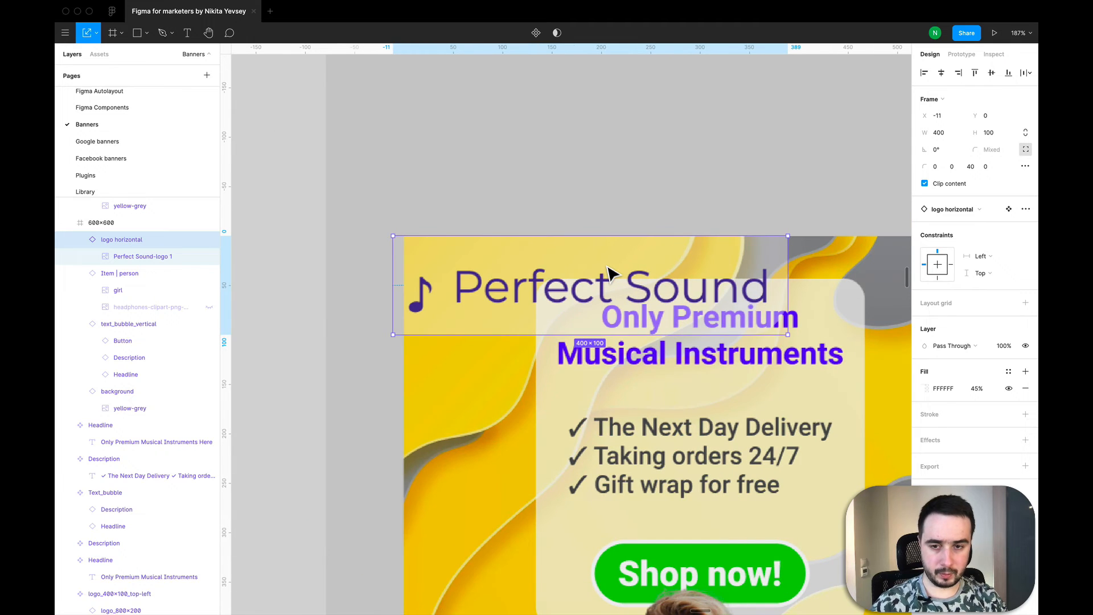
drag(533, 277, 556, 281)
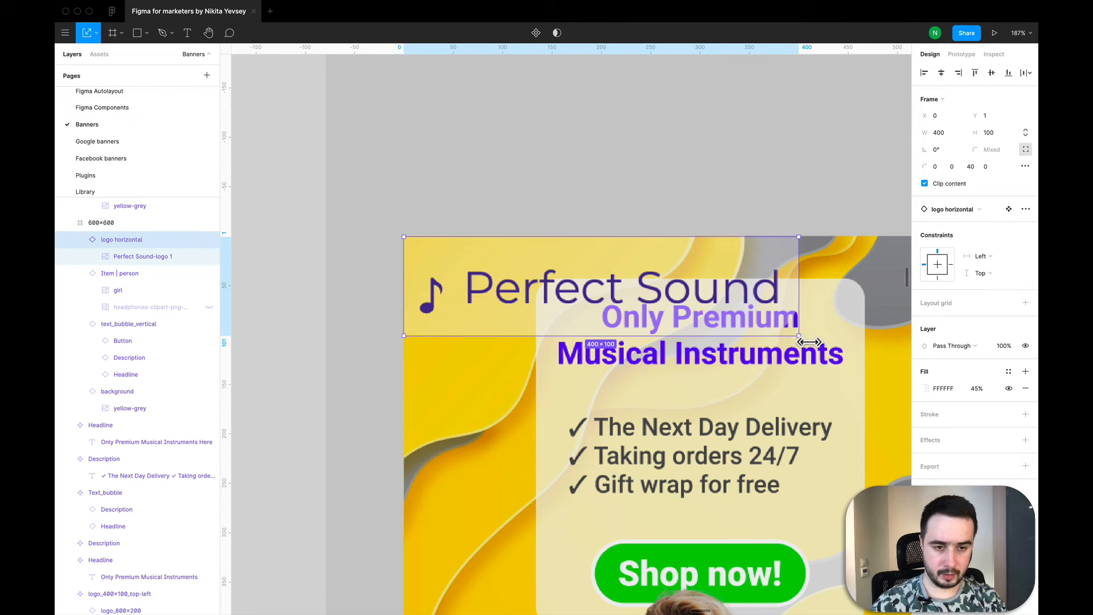
Step: Scale the 600×600 banner's logo down proportionally to about 180 × 45, judging its size at 100% zoom
drag(797, 337, 605, 275)
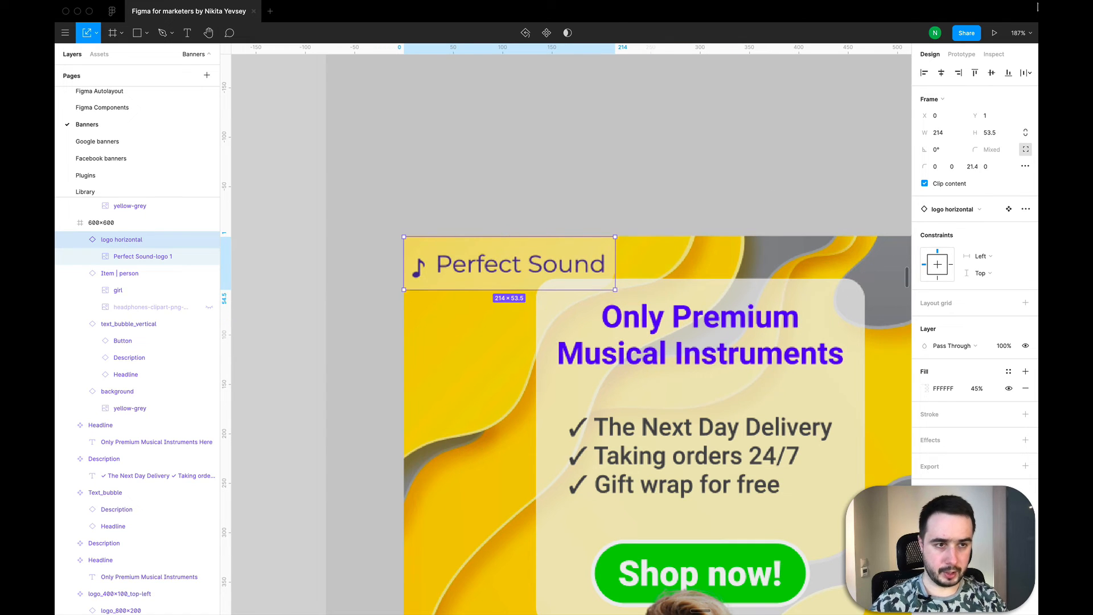
click(1031, 36)
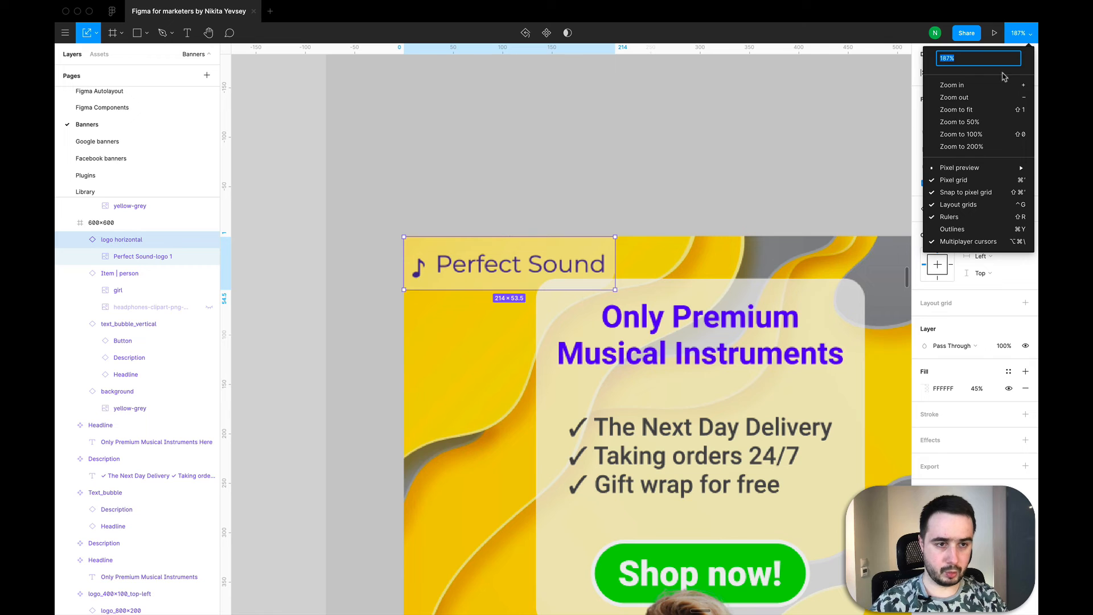
click(983, 136)
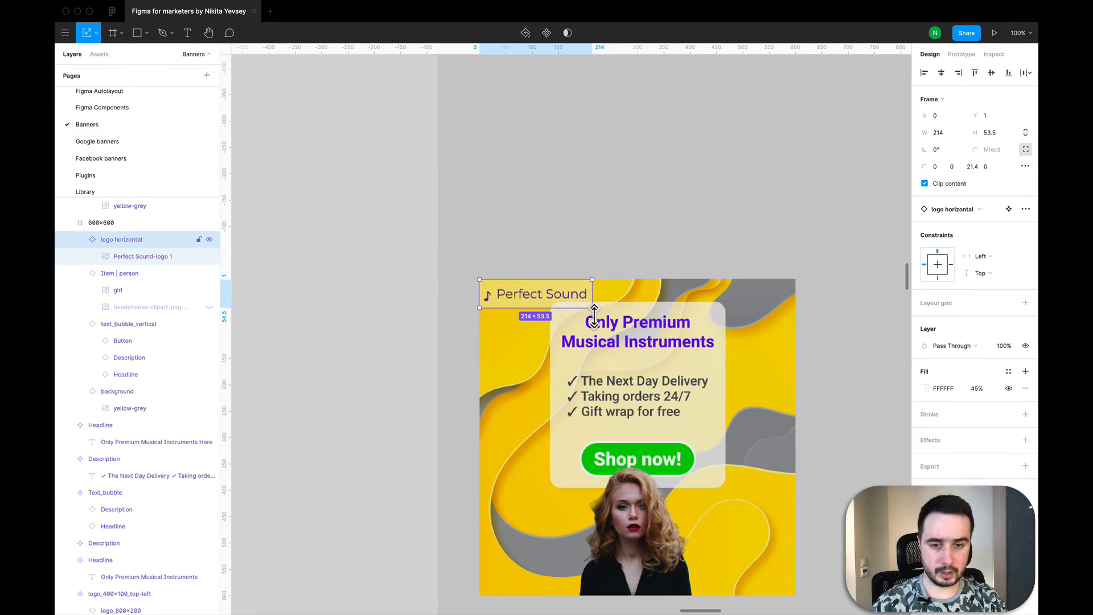
drag(583, 307, 575, 304)
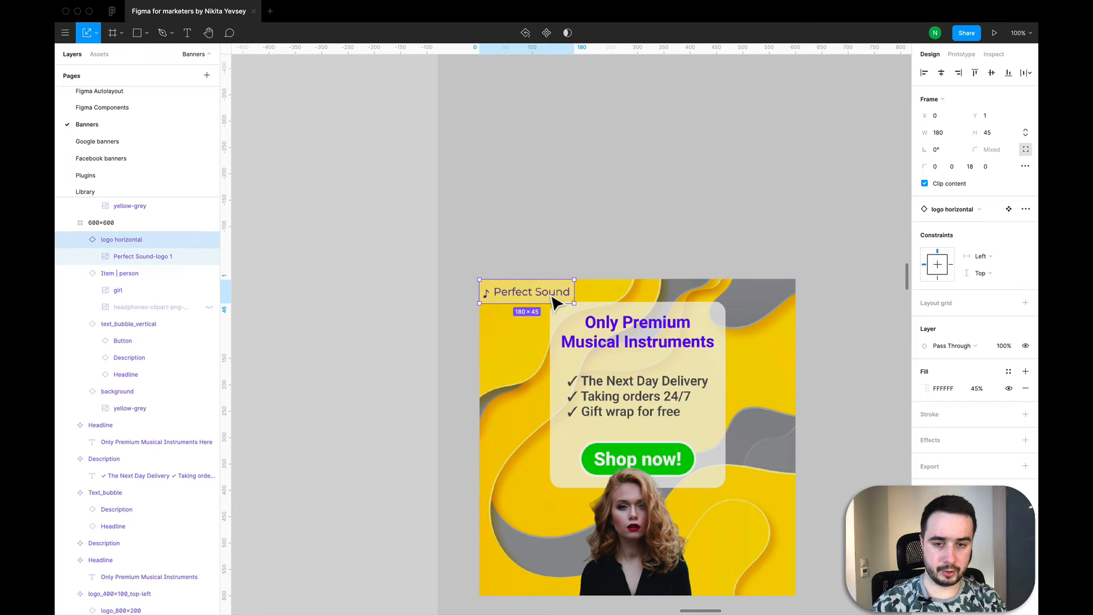
Step: Paste the logo into the 728×90 banner's upper-left corner and scale it to about 120 × 30
scroll(555, 302, down, 3)
scroll(557, 459, down, 2)
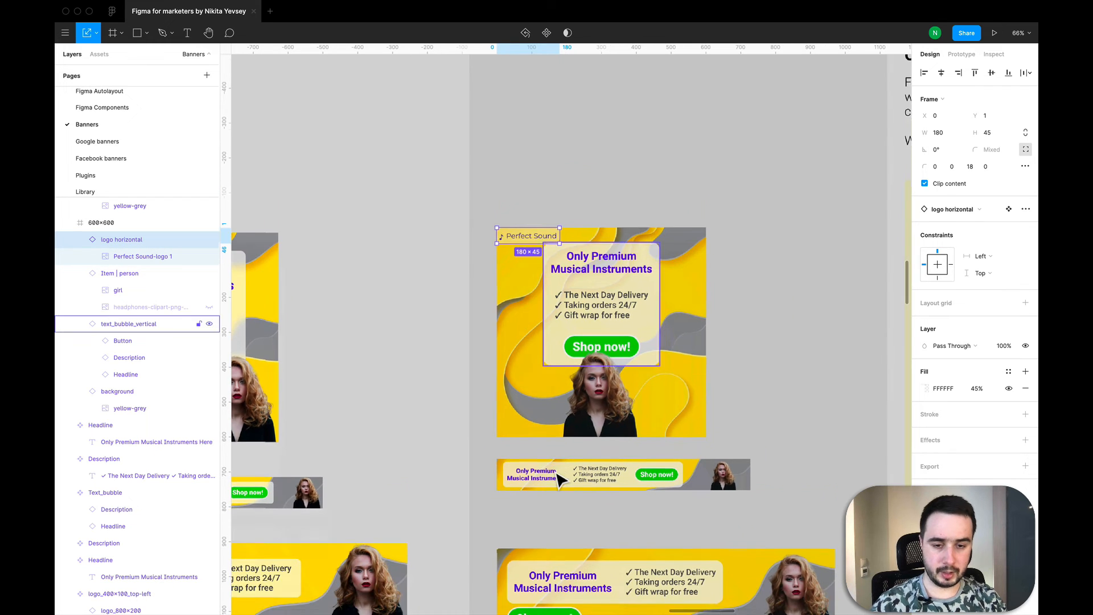
scroll(560, 480, down, 2)
scroll(487, 351, up, 5)
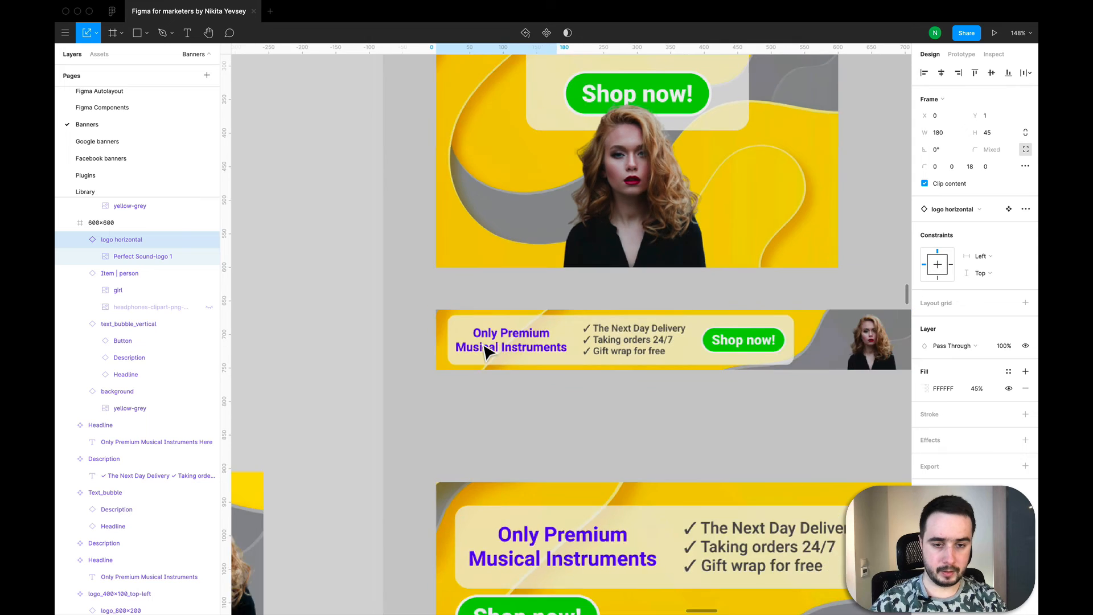
scroll(486, 350, down, 3)
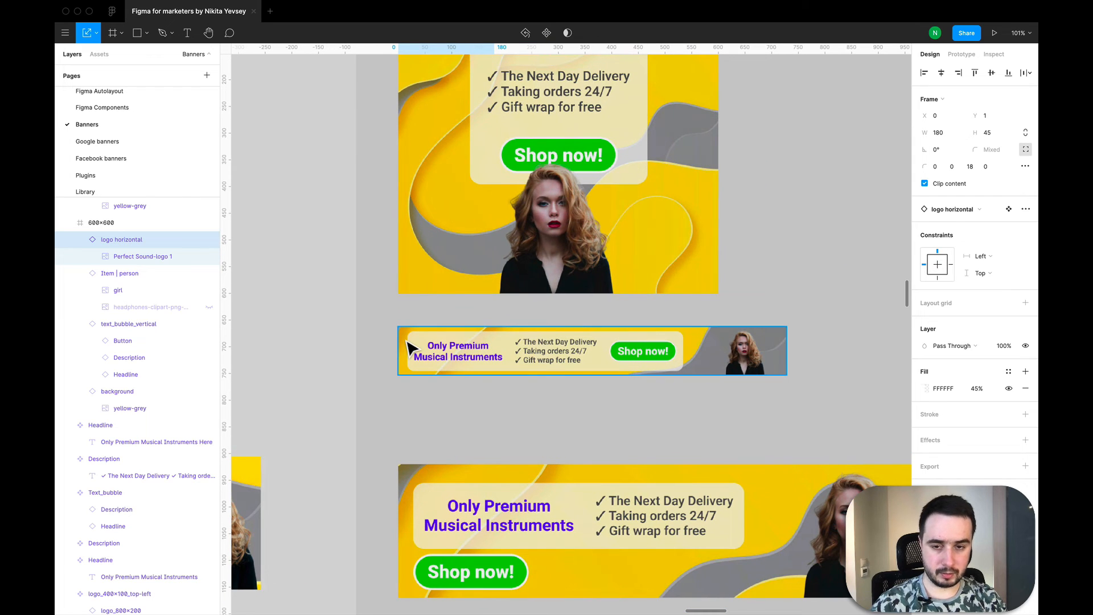
click(411, 348)
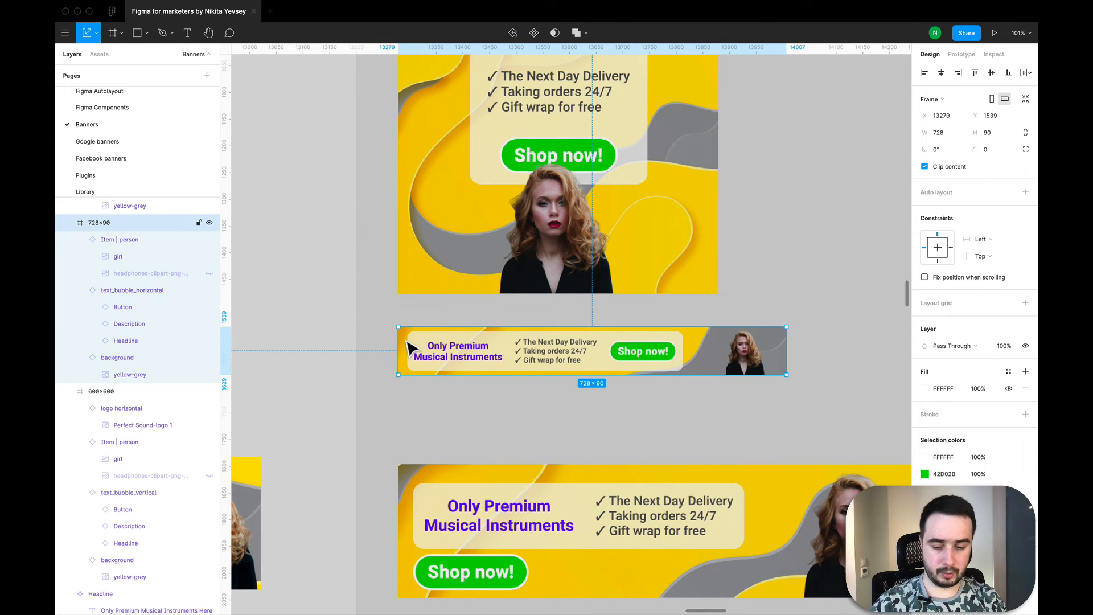
key(super+v)
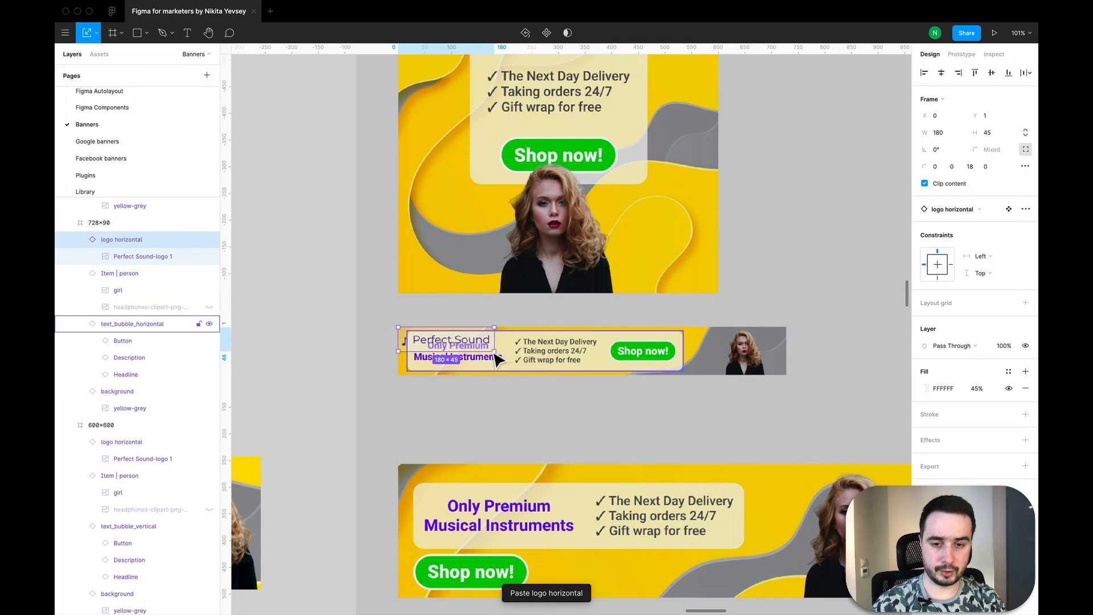
drag(494, 352, 462, 344)
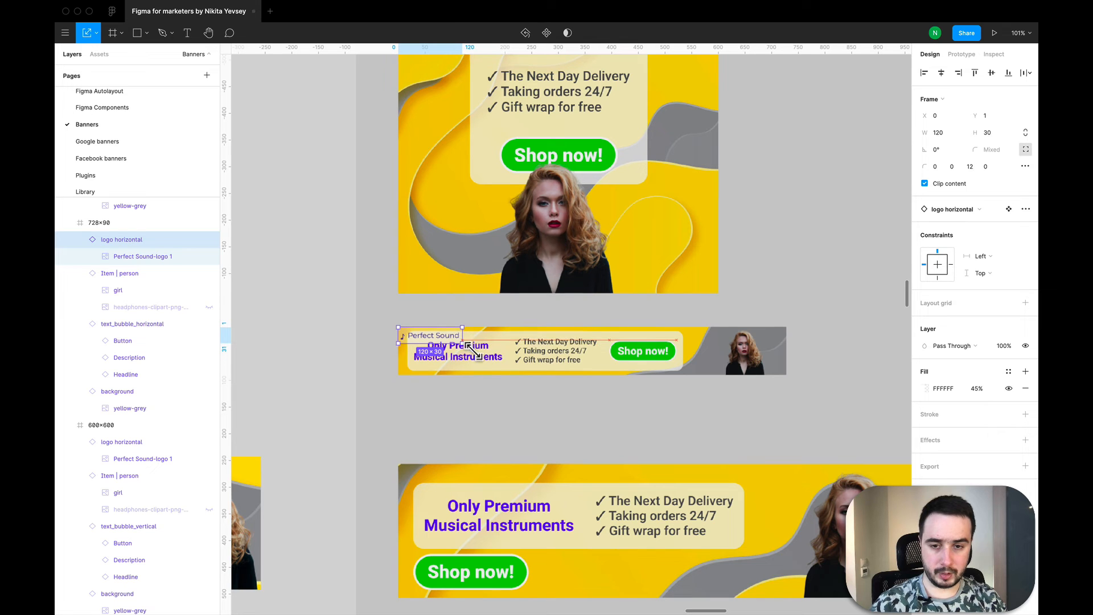
Step: Shift the 728×90 banner's text bubble right to X 81, and move its person instance to X 639, Y 1
click(514, 359)
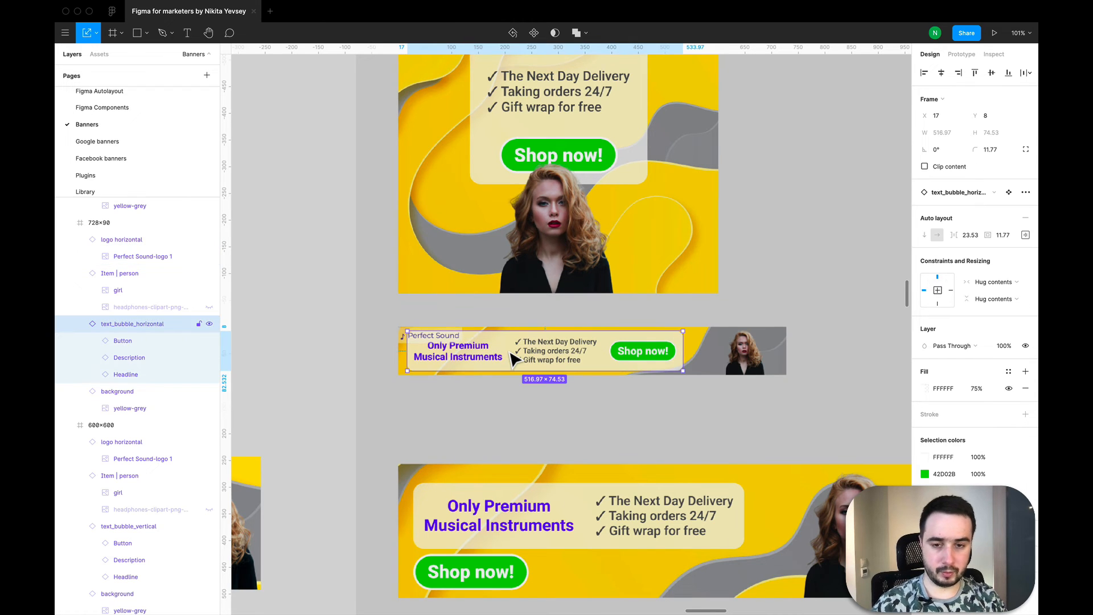
key(shift+Right)
key(shift+Right)
key(shift+Right)
key(shift+Right)
key(shift+Right)
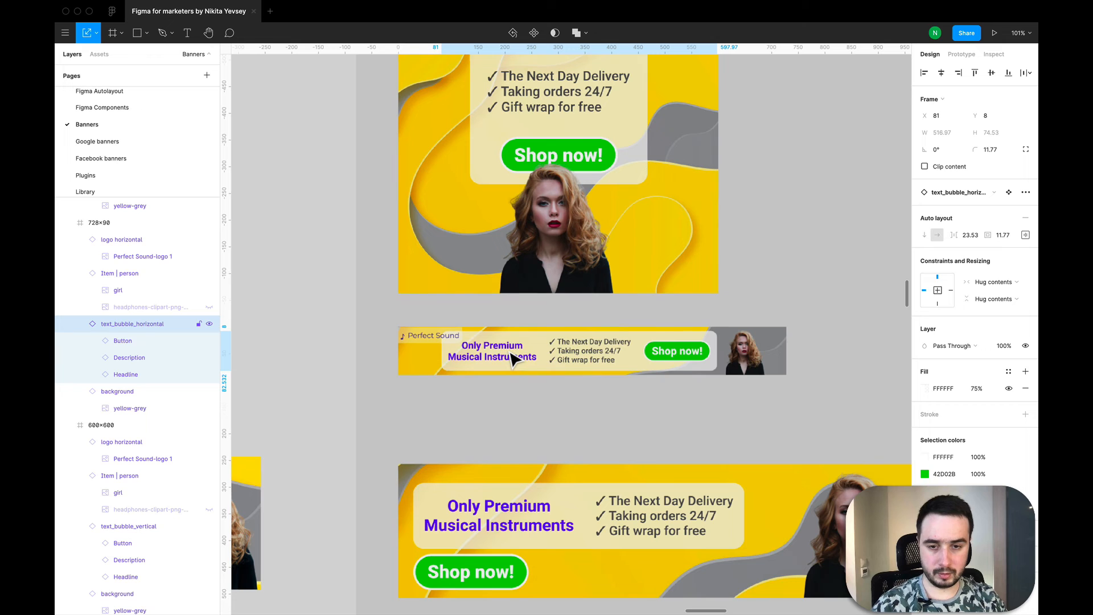
mouse_move(754, 358)
mouse_down()
mouse_move(770, 350)
mouse_move(750, 351)
mouse_up()
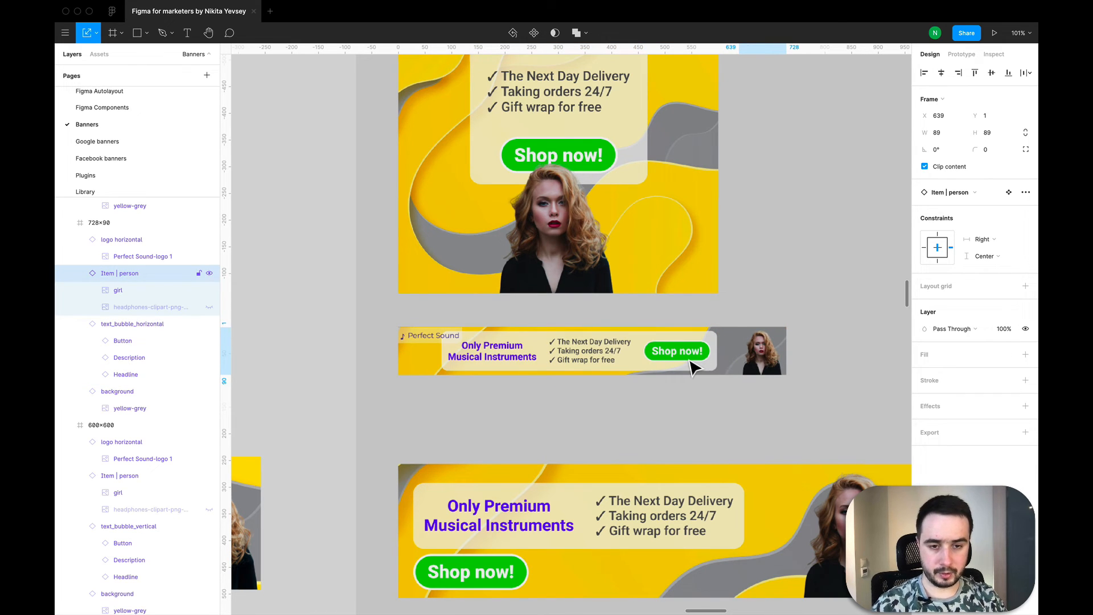
Step: Move the 728×90 banner's text bubble further right to X 113, between the logo and the person, and select the logo
click(690, 360)
key(shift+Right)
key(shift+Right)
key(shift+Right)
key(Right)
key(Right)
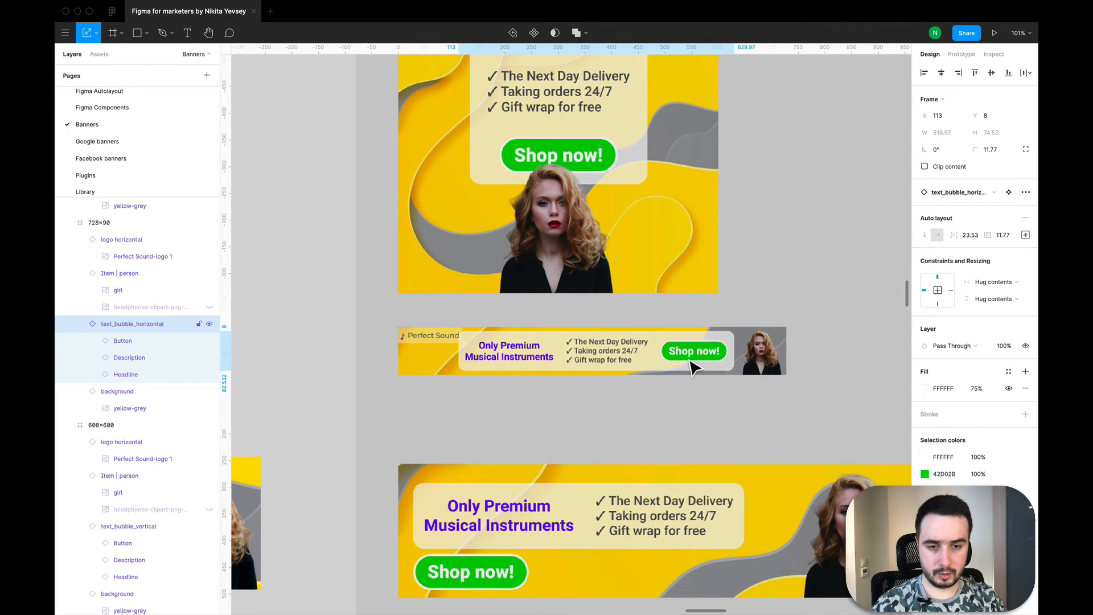
click(444, 343)
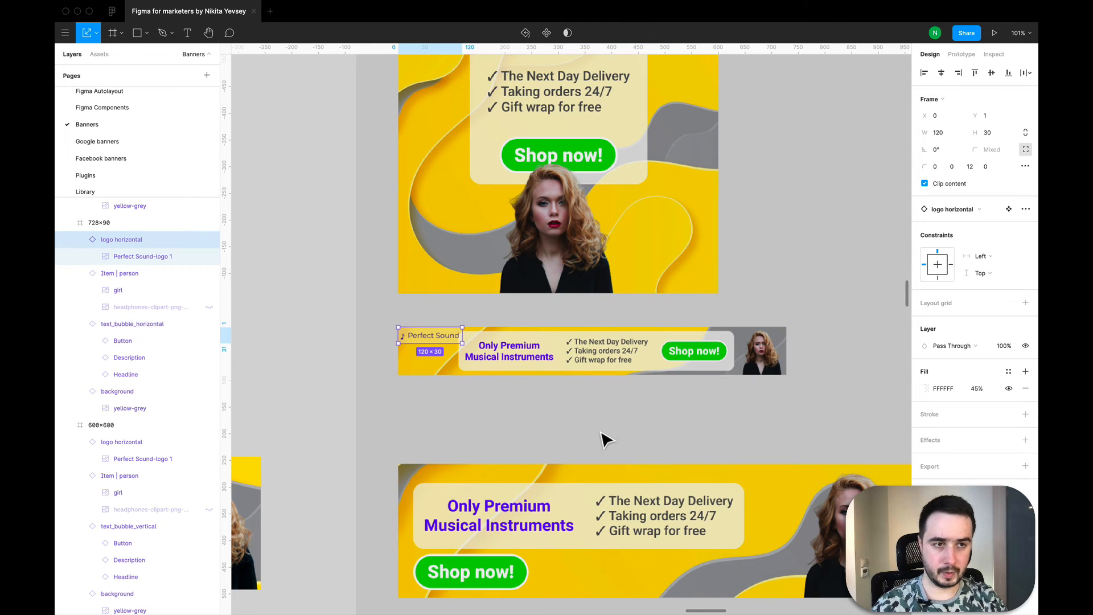
Step: Paste the logo into the 970×250 banner's upper-left corner and scale it proportionally to about 136 × 34
scroll(638, 431, down, 5)
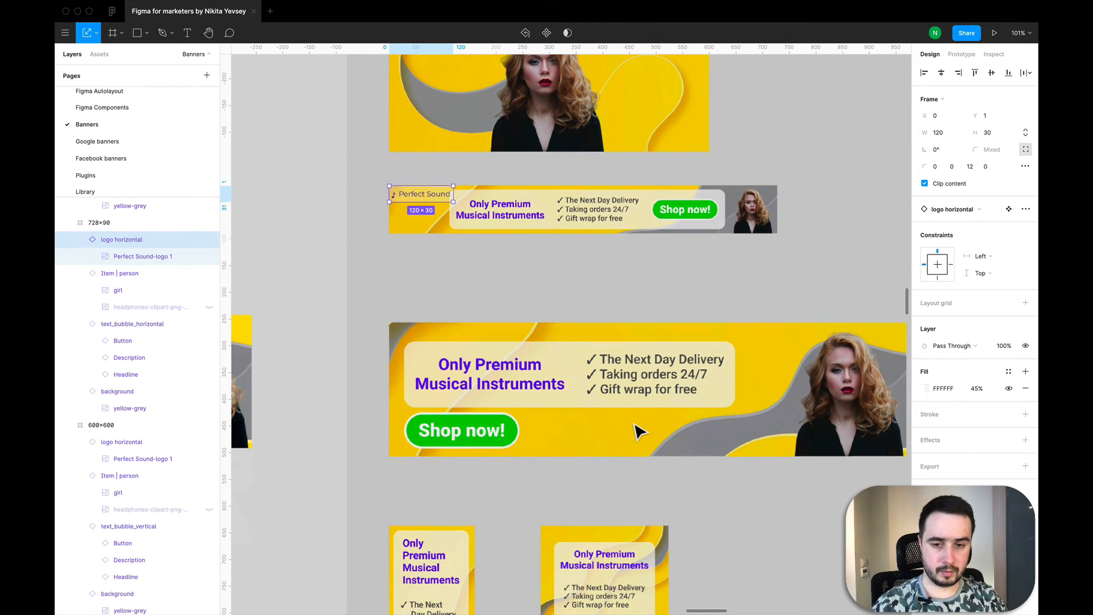
double_click(616, 406)
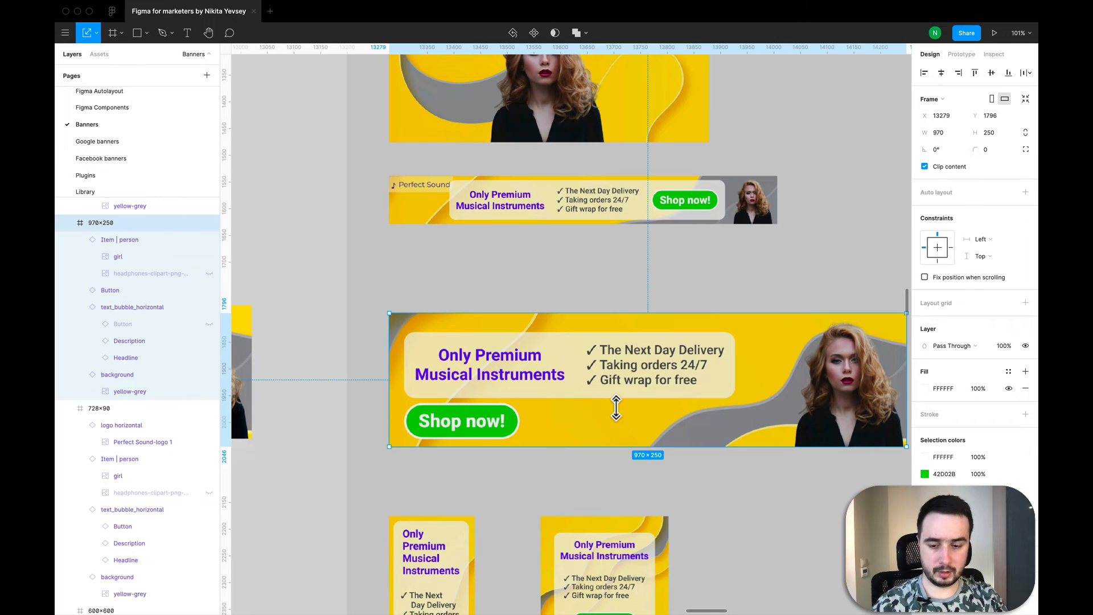
click(495, 330)
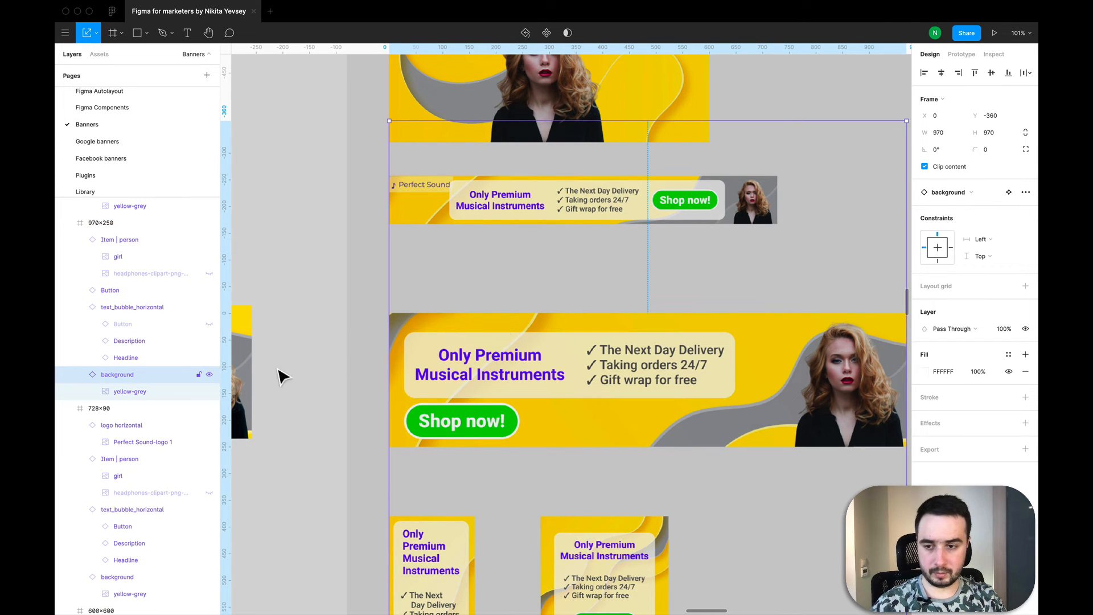
click(124, 229)
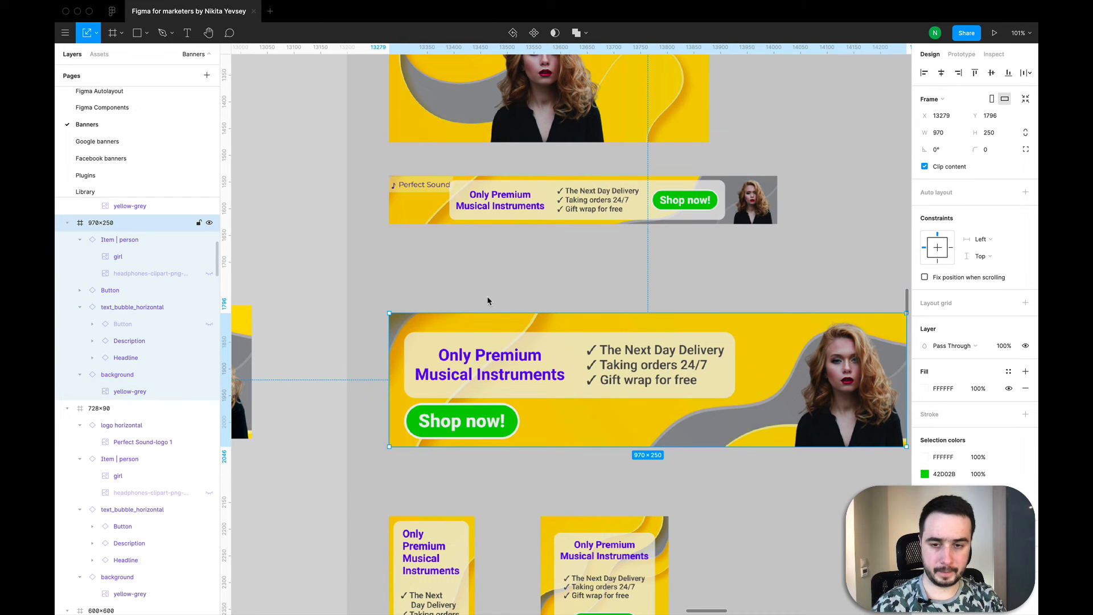
key(super+v)
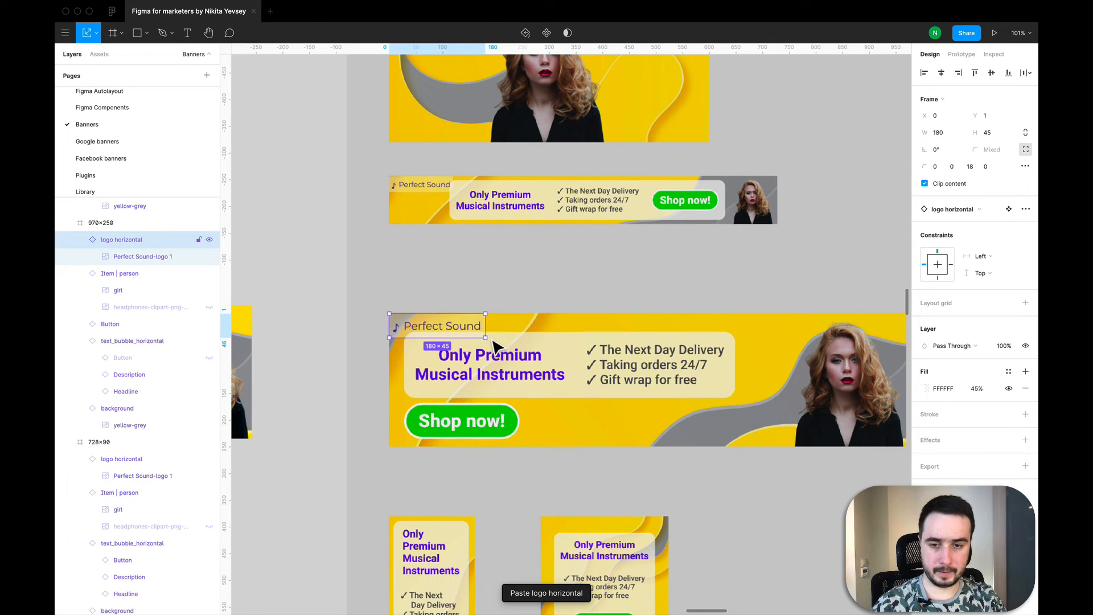
drag(485, 337, 462, 333)
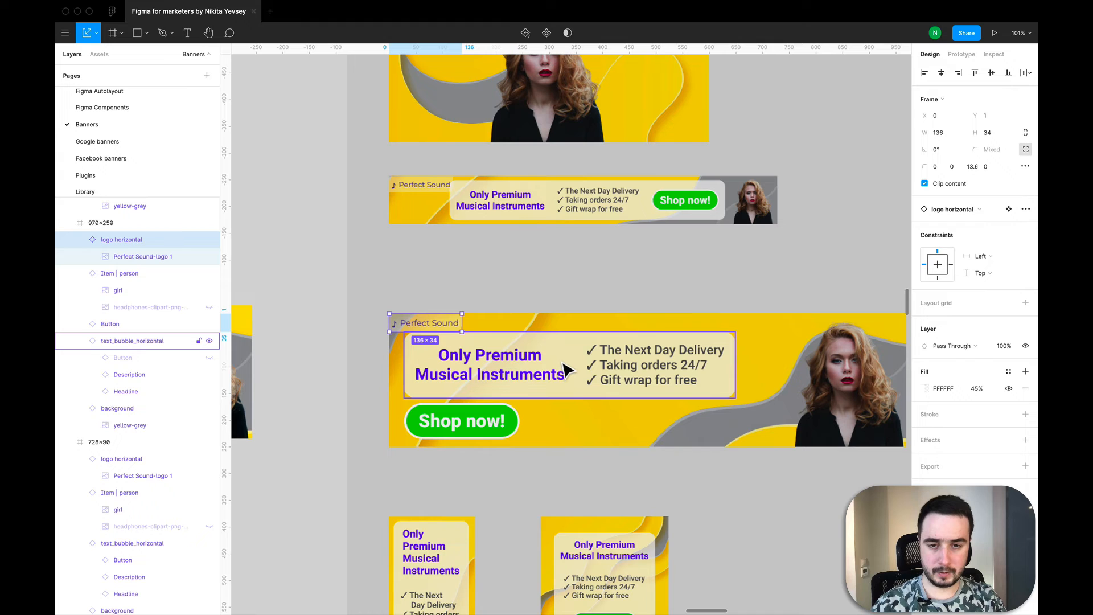
Step: Move the 970×250 banner's text bubble down to Y 41 and its Shop now! button to Y 171
drag(566, 370, 501, 439)
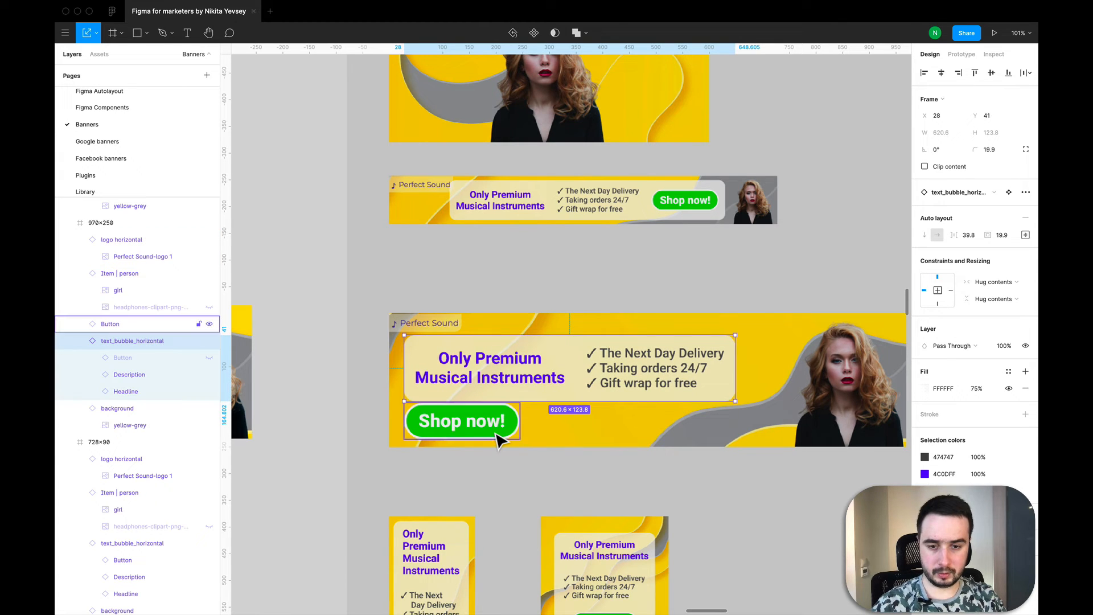
click(498, 440)
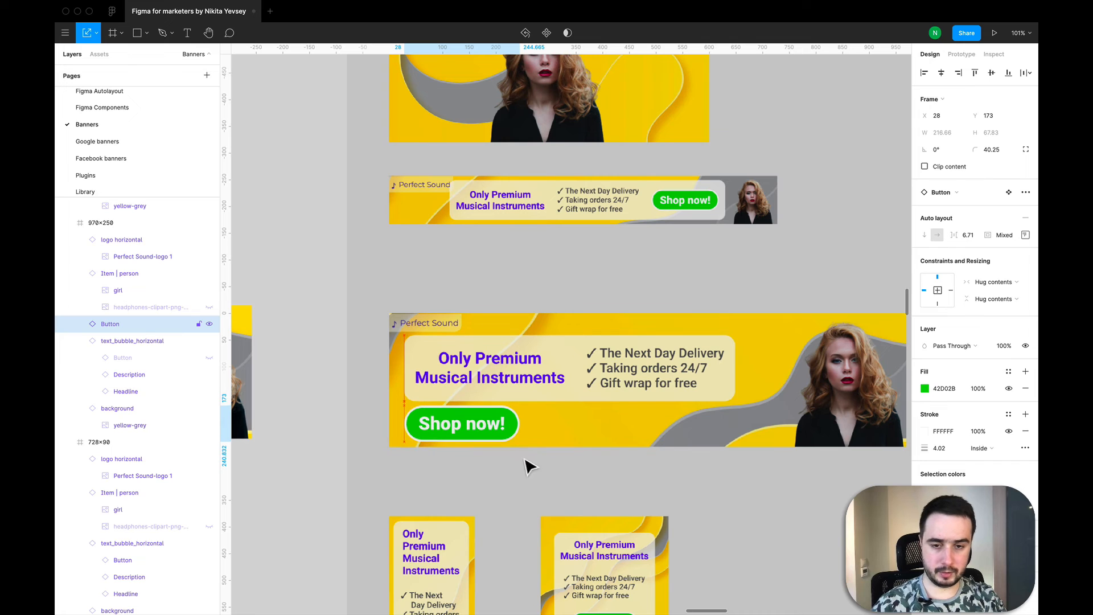
key(Up)
key(Up)
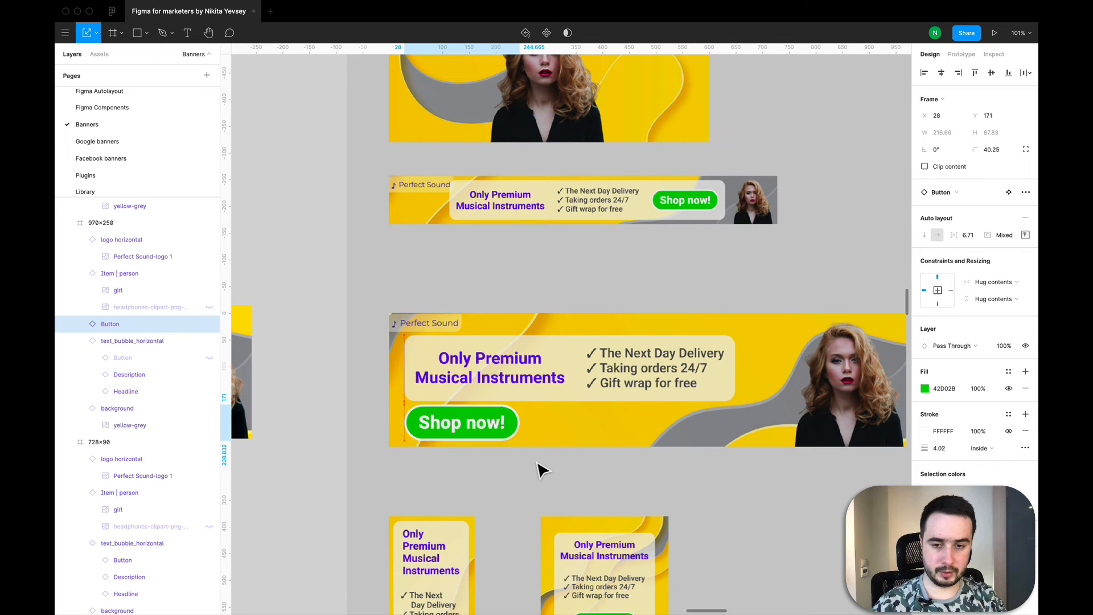
click(556, 499)
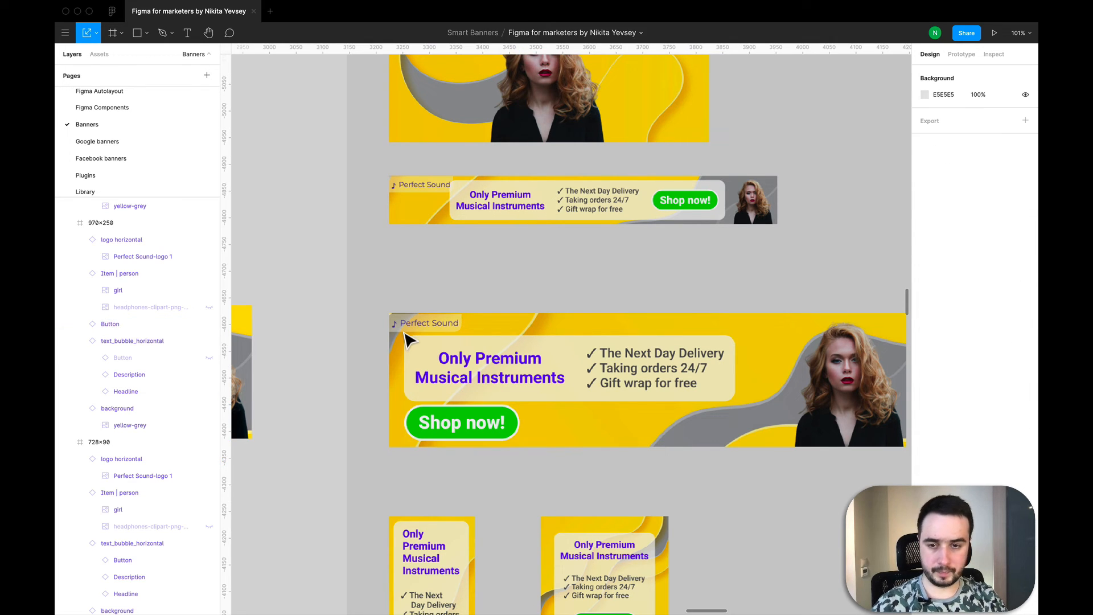
Step: Align the 970×250 banner's logo flush with the frame's upper edge at Y 0
click(402, 332)
scroll(400, 329, up, 5)
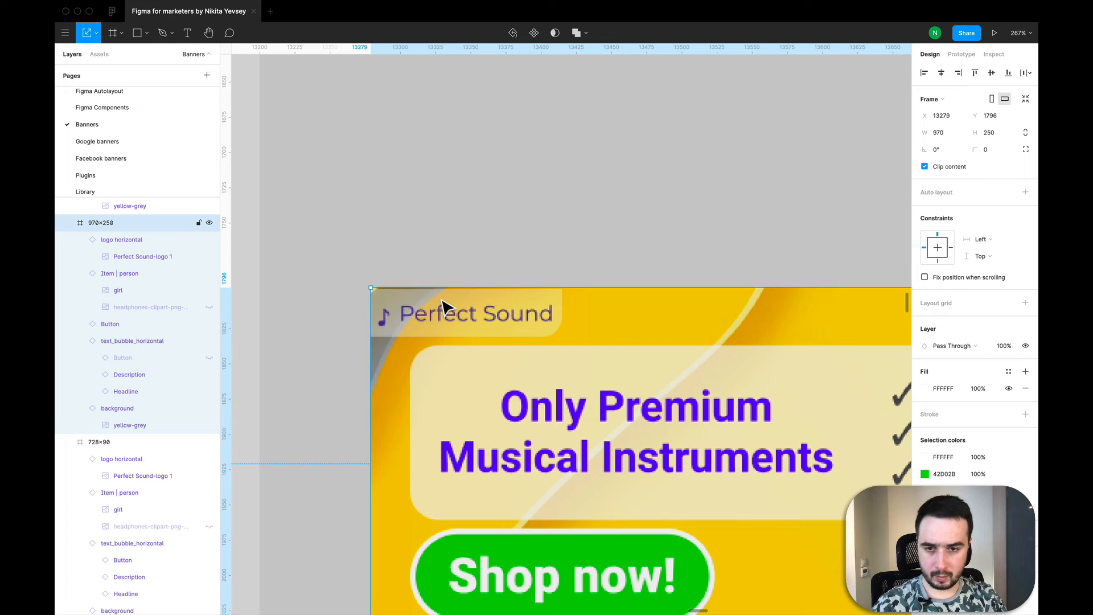
click(462, 308)
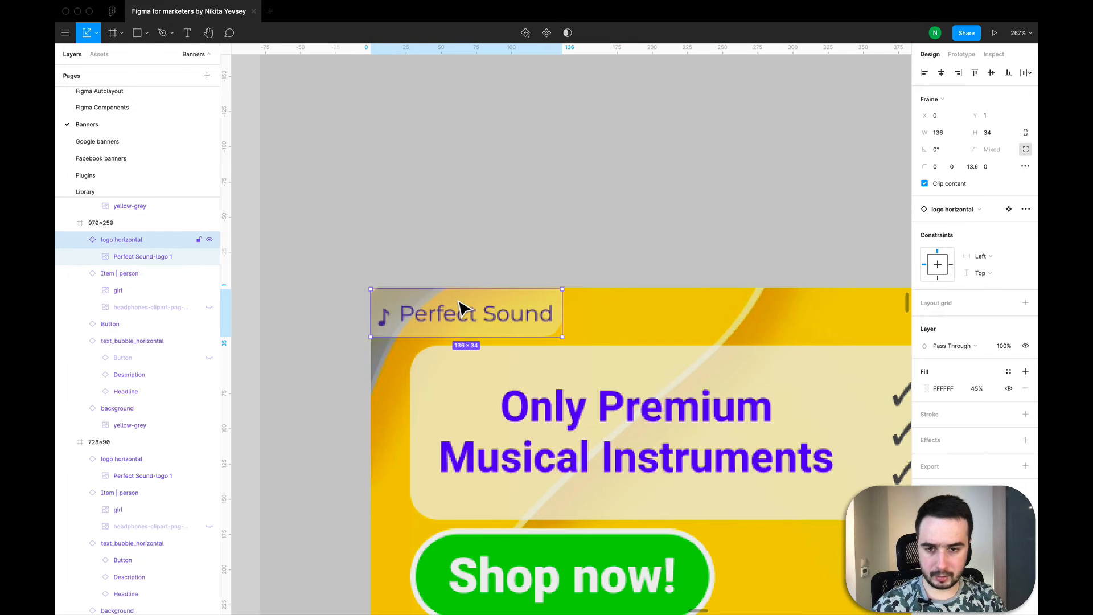
key(Up)
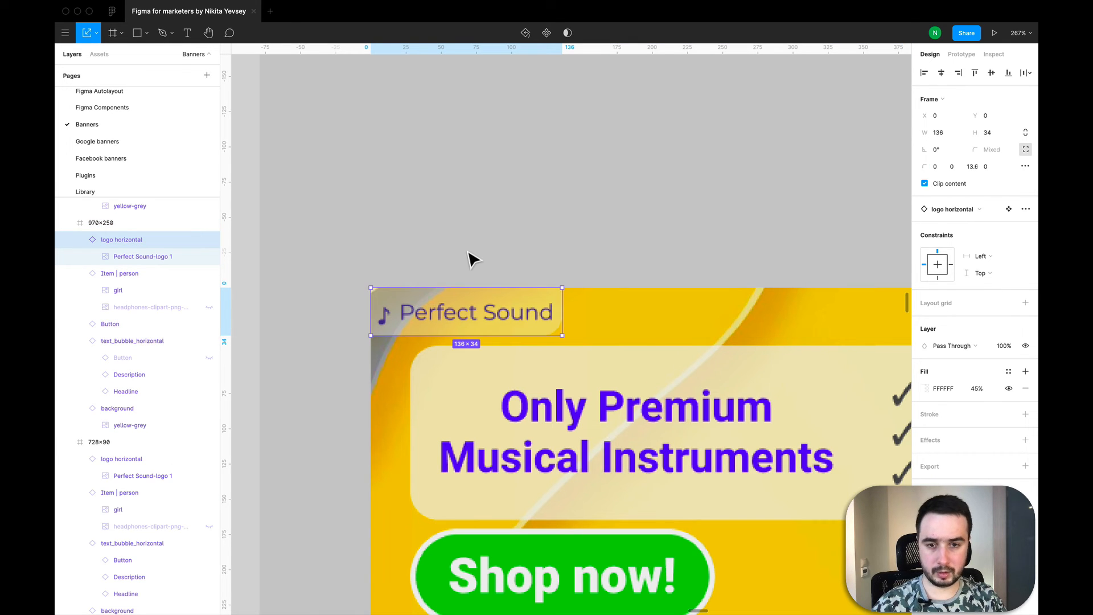
click(468, 252)
Step: Paste the logo into the 240×400 banner's upper-left corner and scale it proportionally to about 108 × 27
scroll(468, 252, down, 10)
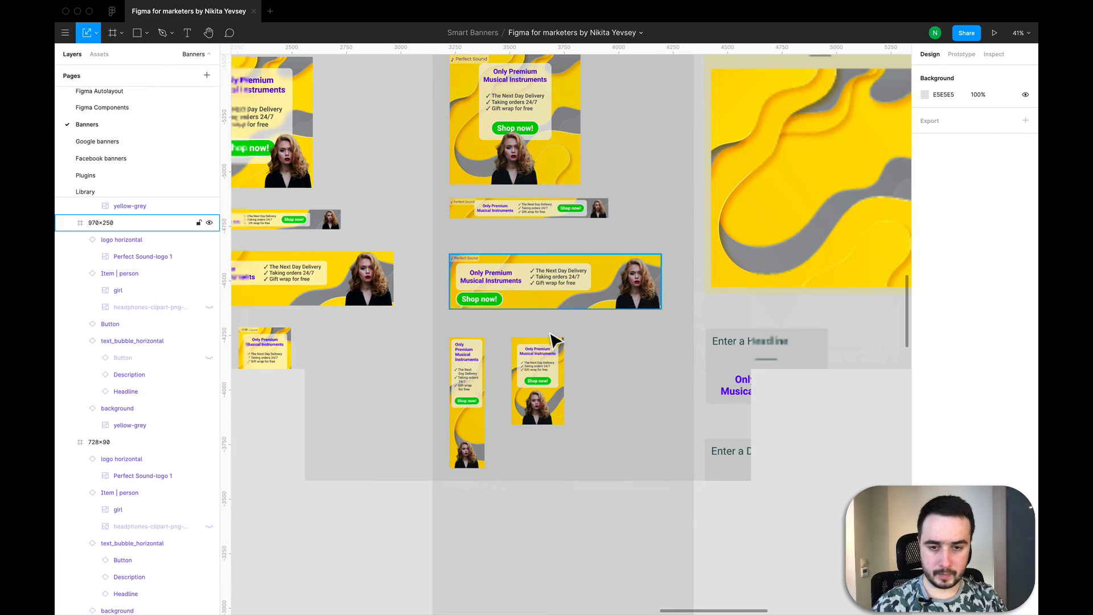
scroll(552, 346, up, 2)
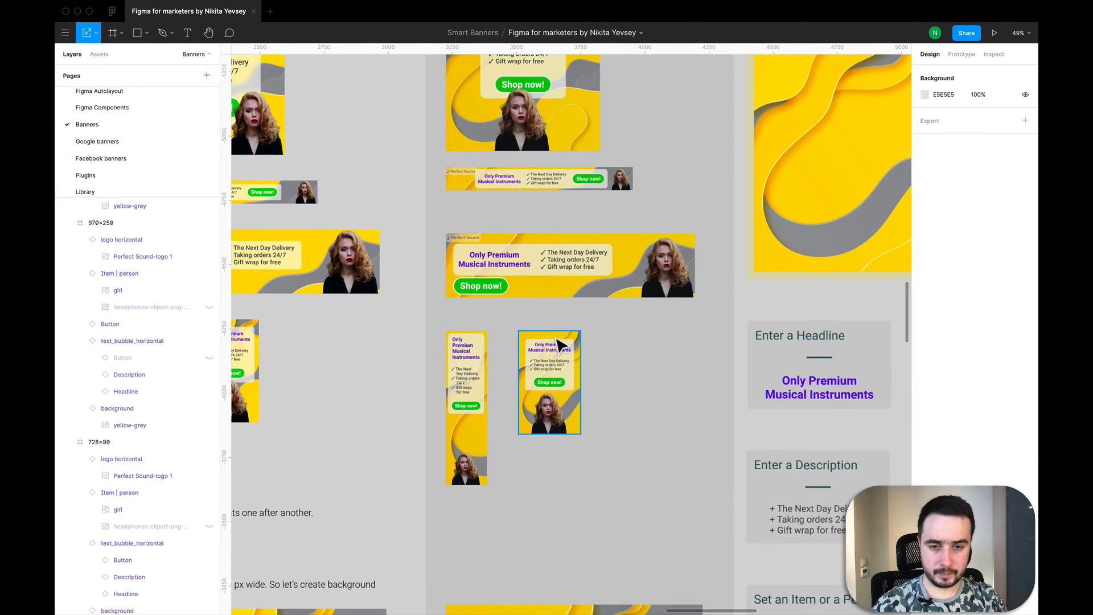
click(547, 345)
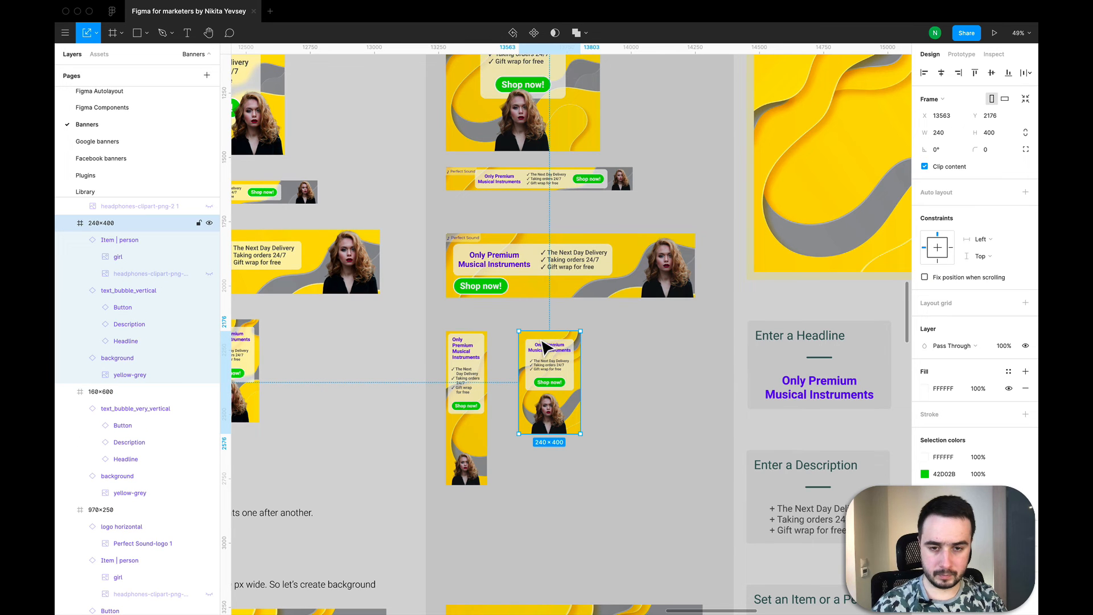
key(super+v)
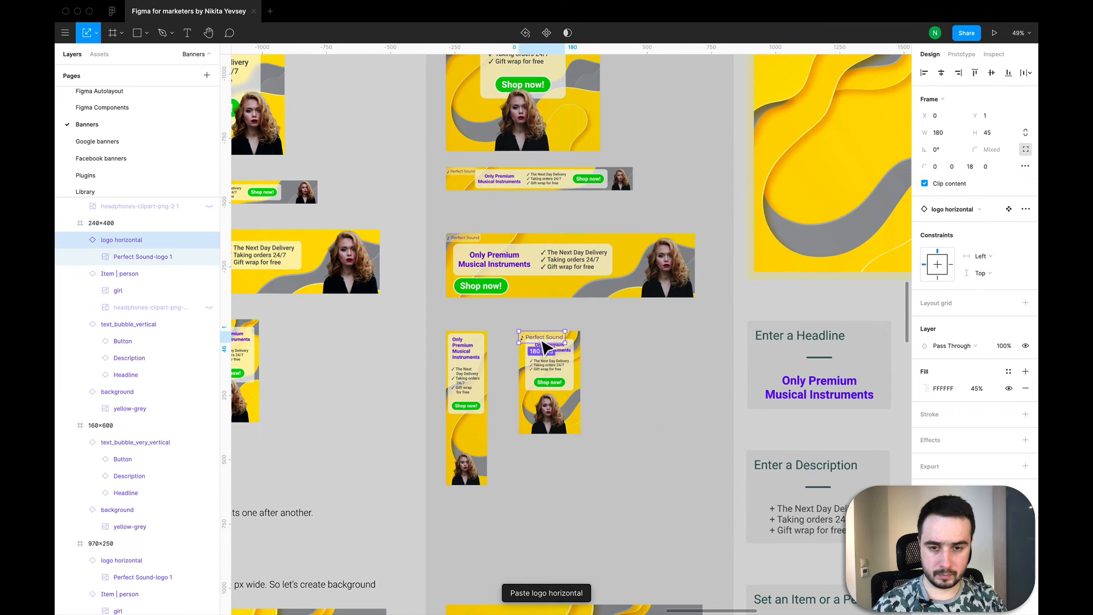
key(shift+2)
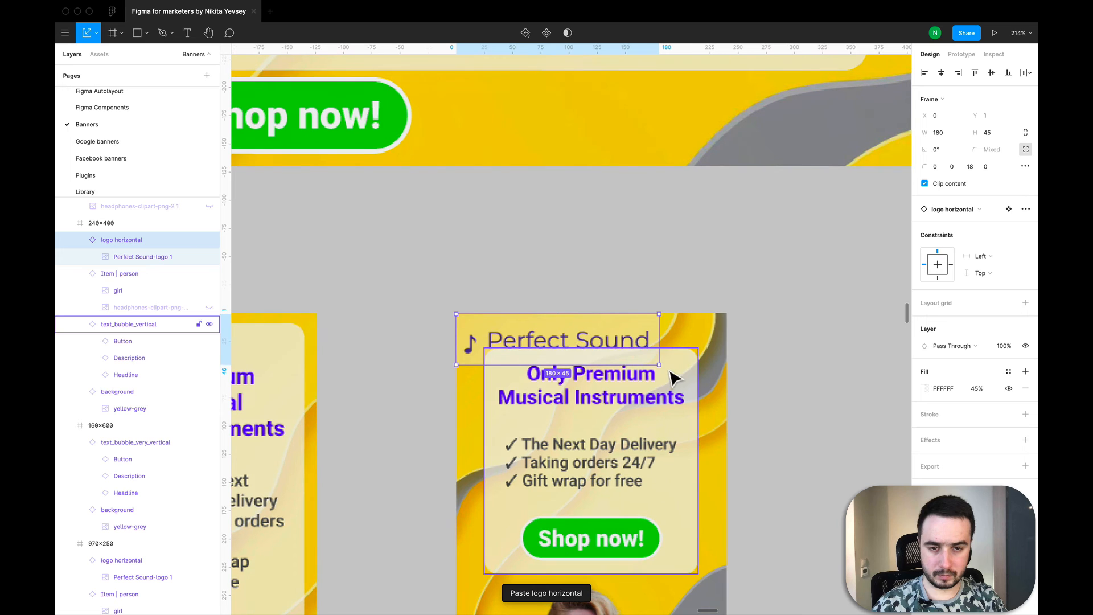
drag(672, 369, 578, 345)
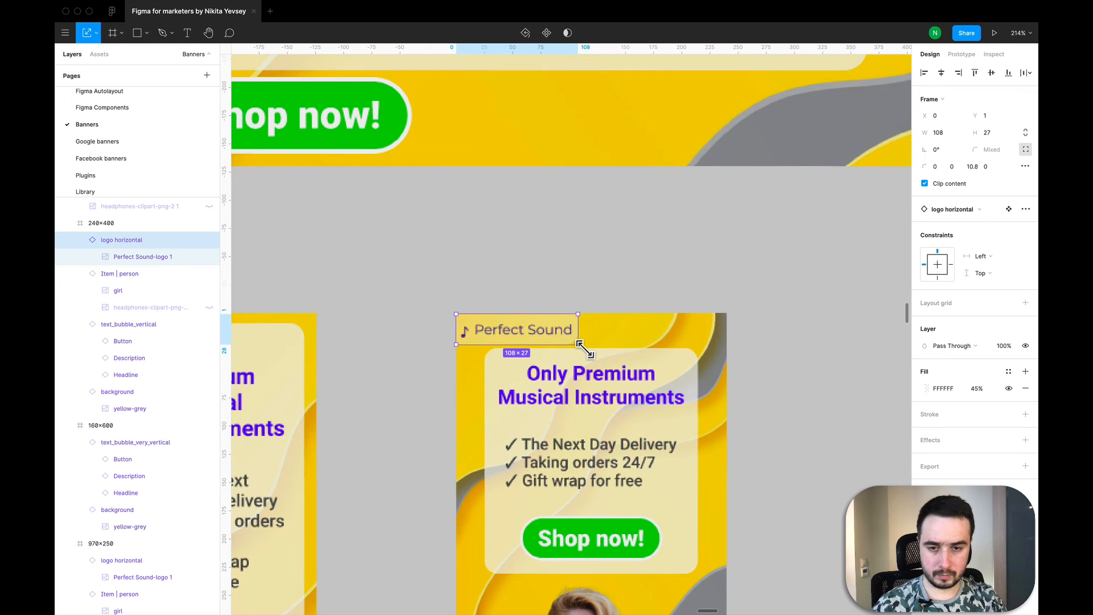
scroll(634, 330, up, 5)
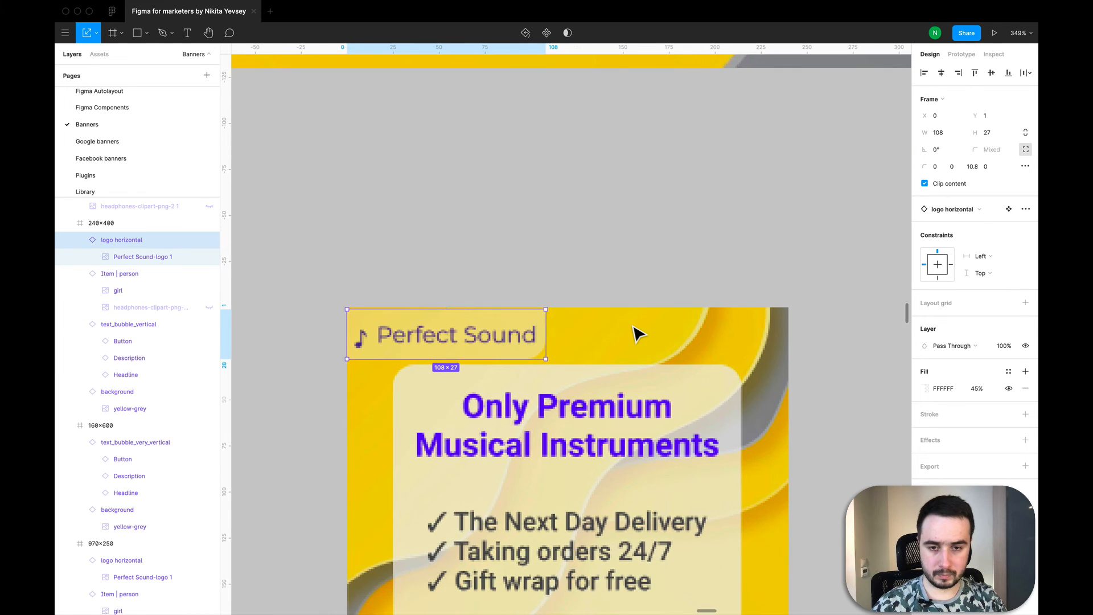
Step: Nudge the 240×400 banner's text bubble down to leave room below the logo, just reaching the person's head
scroll(636, 332, down, 8)
scroll(637, 332, down, 2)
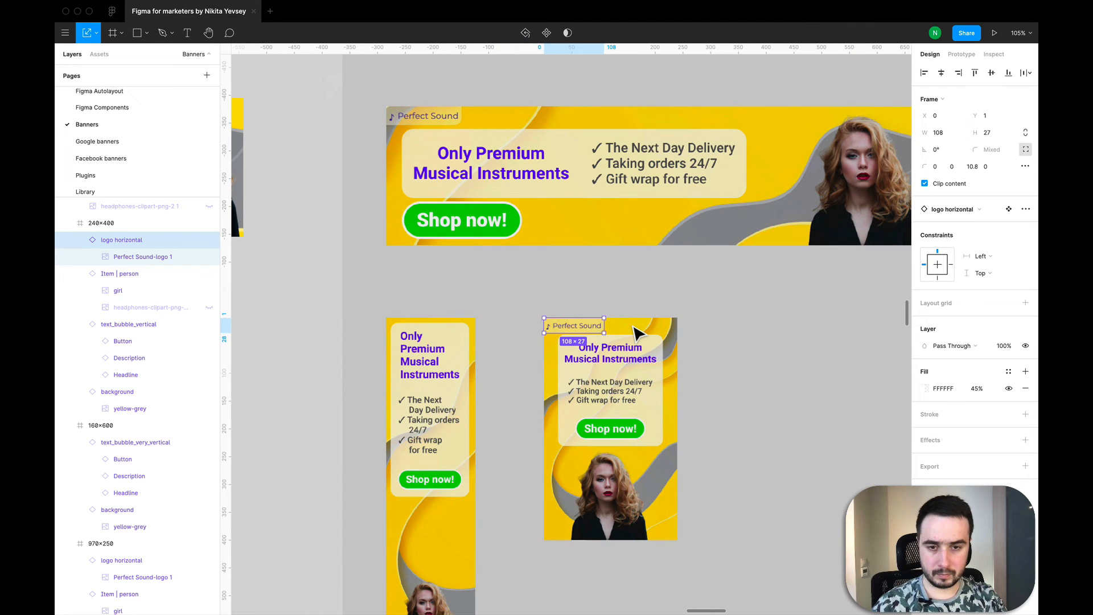
click(638, 383)
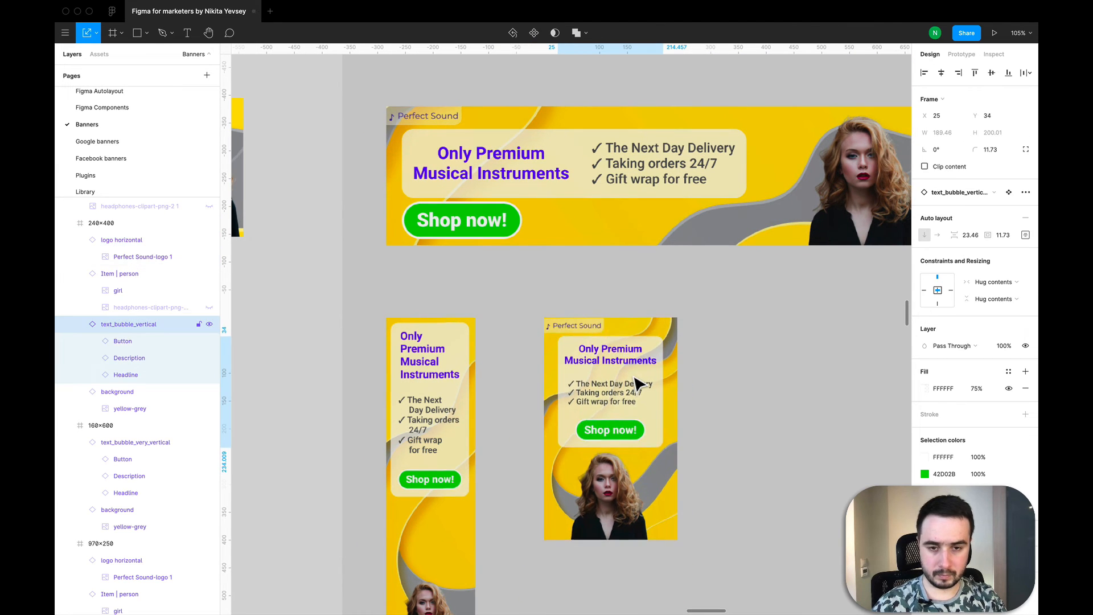
key(Down)
key(Down)
key(Down)
key(Down)
key(Down)
key(Down)
key(Down)
key(Down)
key(Down)
key(Down)
key(Down)
key(Down)
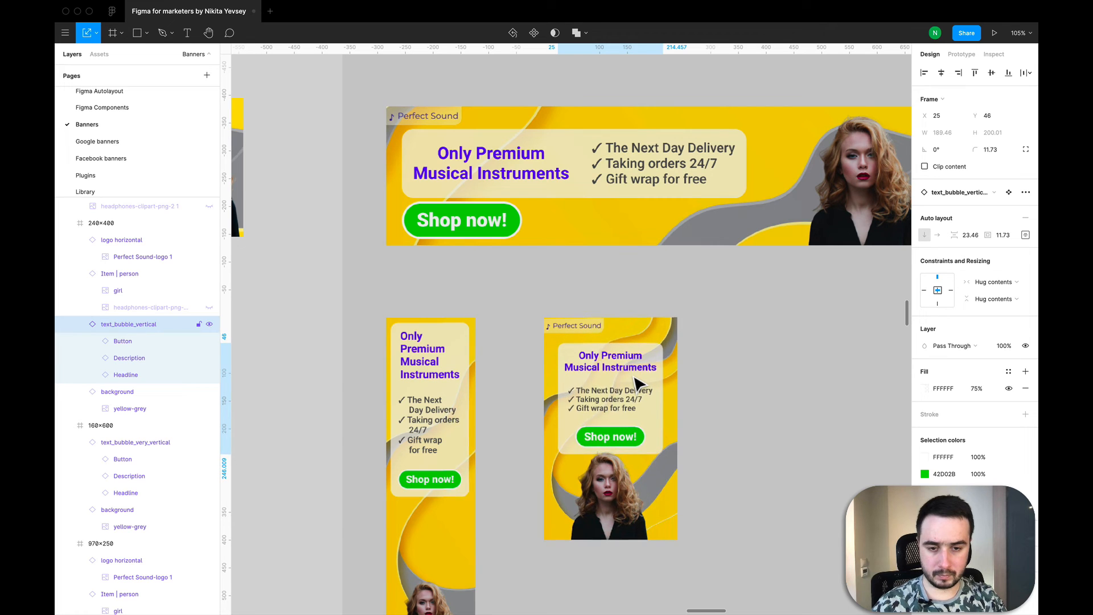
key(Down)
key(Down)
key(Down)
key(Down)
Step: Enlarge the 240×400 banner's logo proportionally to about 127 × 31.75
click(603, 329)
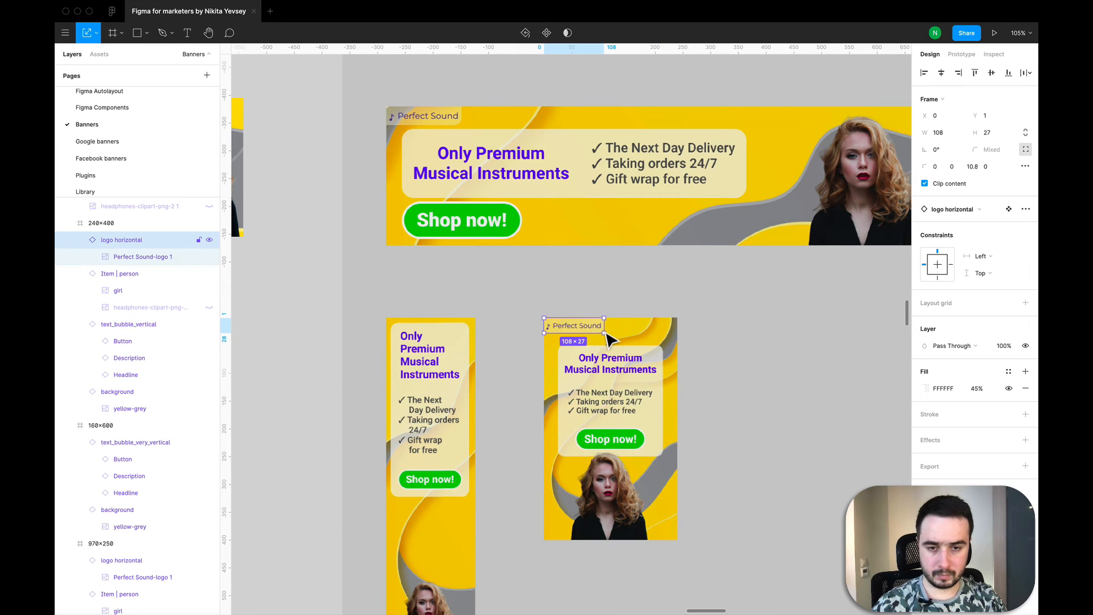
drag(606, 334, 620, 341)
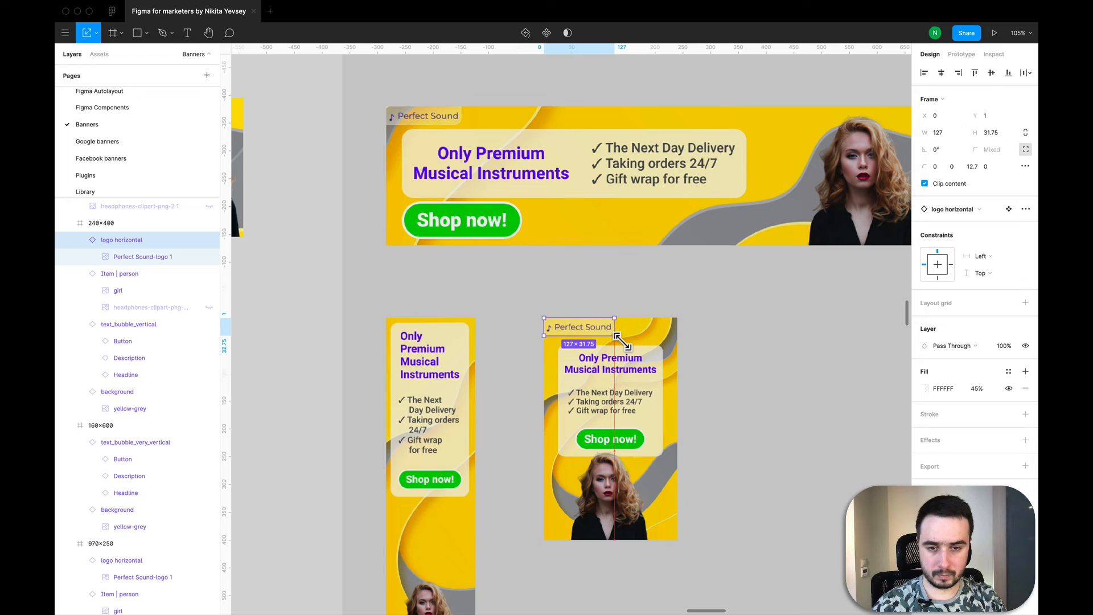
key(Escape)
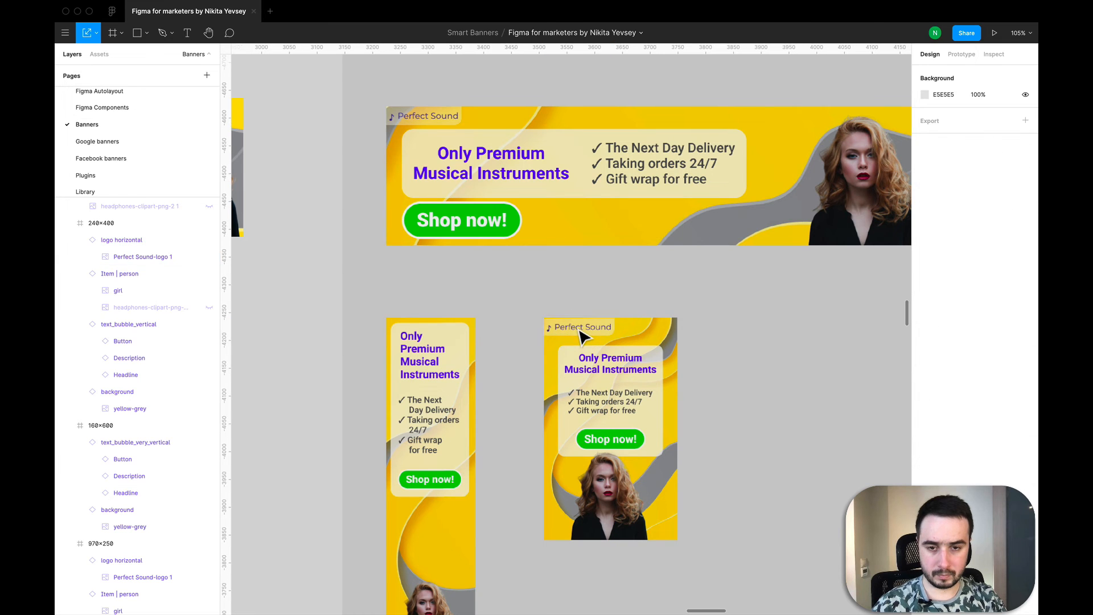
Step: Move the 160×600 banner's text bubble down to Y 60 to make room above it
click(452, 403)
click(453, 403)
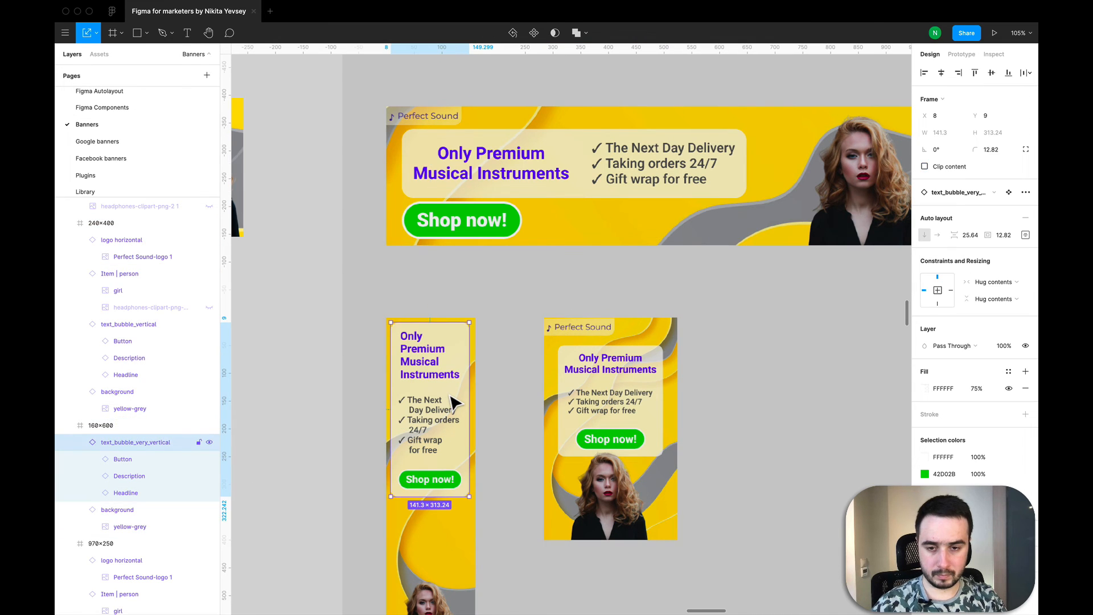
key(Down)
key(Down)
key(Down)
key(Down)
key(Down)
key(Down)
key(Down)
key(Down)
key(Down)
key(Down)
key(Down)
key(Down)
key(Down)
key(Down)
key(Down)
key(Down)
key(Down)
key(Down)
key(Down)
key(Down)
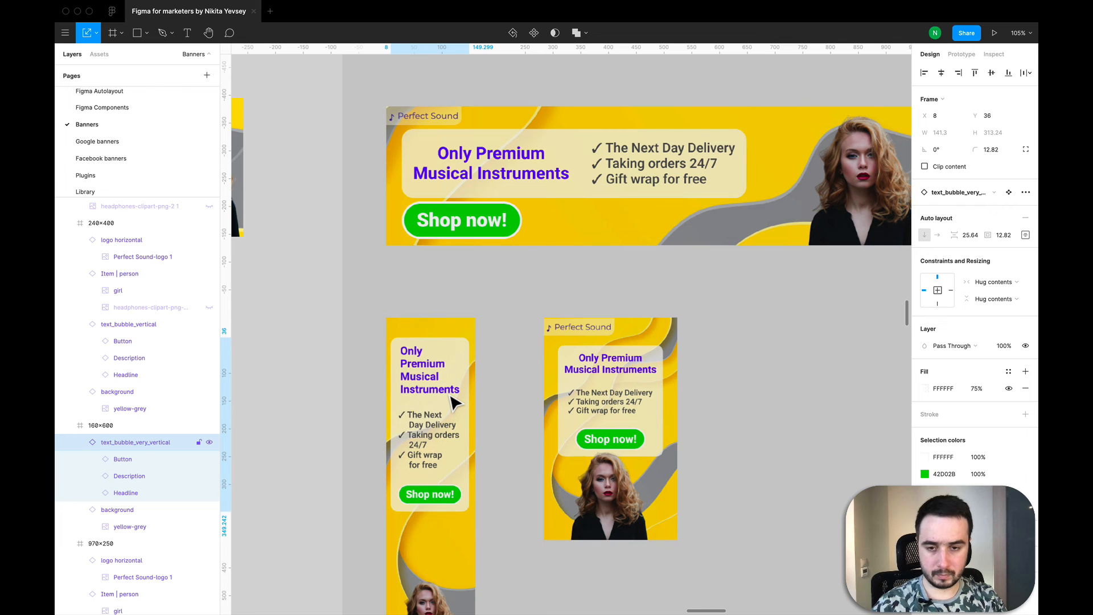
key(Down)
key(Down)
key(Down)
key(Down)
key(Down)
key(Down)
key(Down)
key(Down)
key(Down)
key(Down)
key(Down)
key(Down)
key(Down)
key(Down)
key(Down)
key(Down)
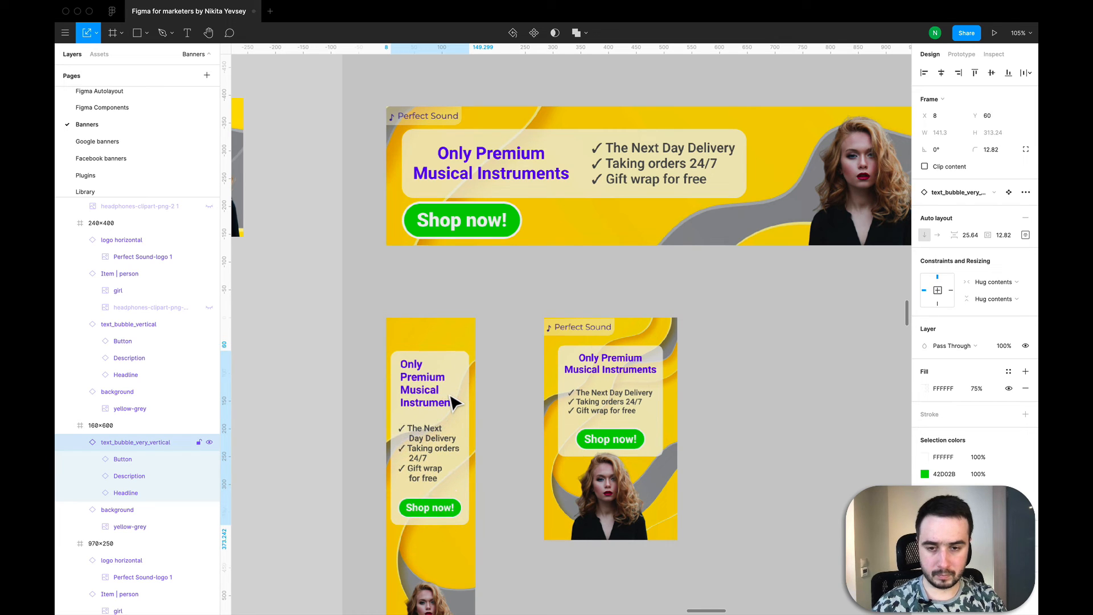
Step: Copy the 240×400 banner's logo into the 160×600 banner's upper-left corner, above the text bubble
click(599, 333)
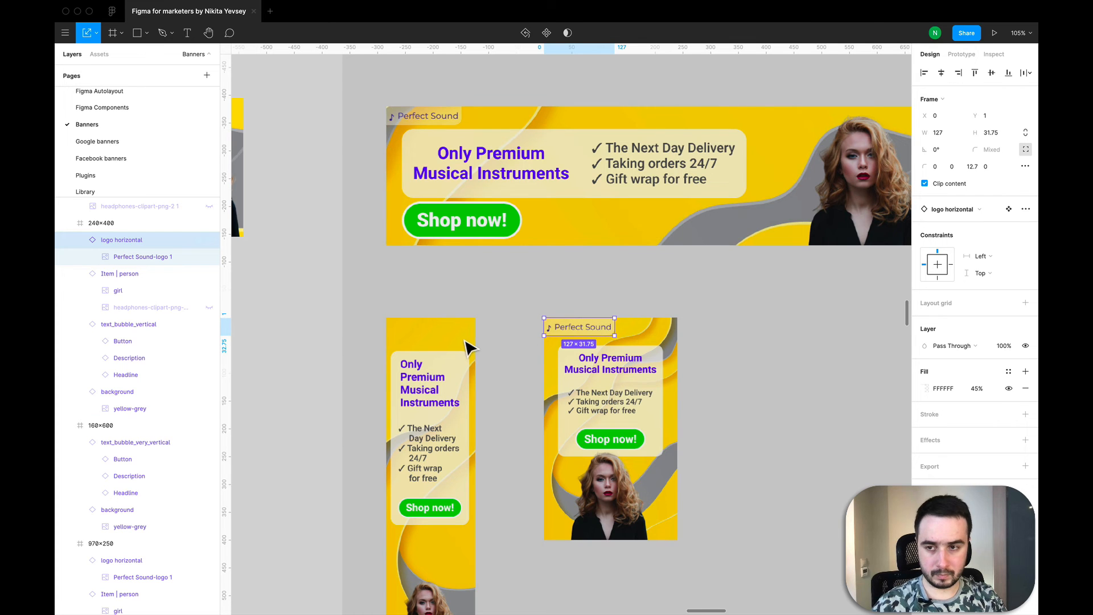
click(447, 346)
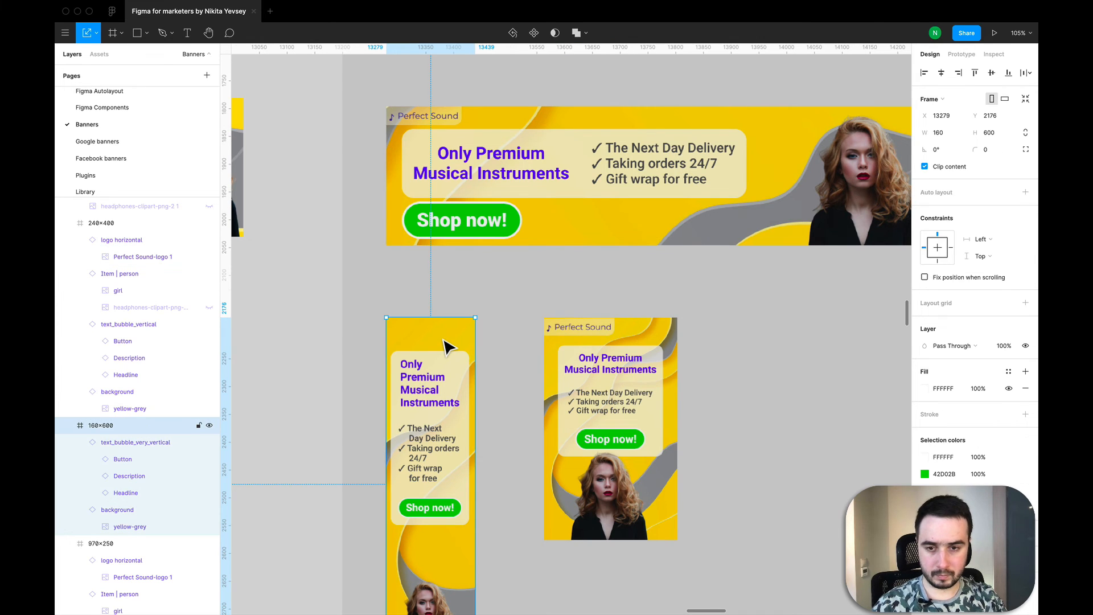
key(super+v)
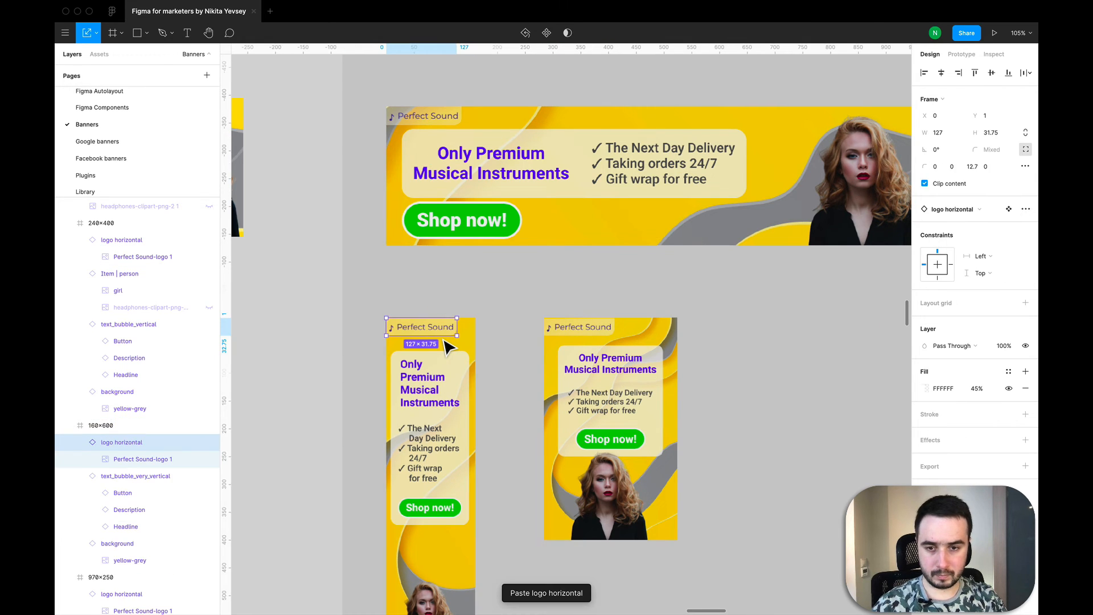
click(519, 305)
scroll(519, 305, down, 6)
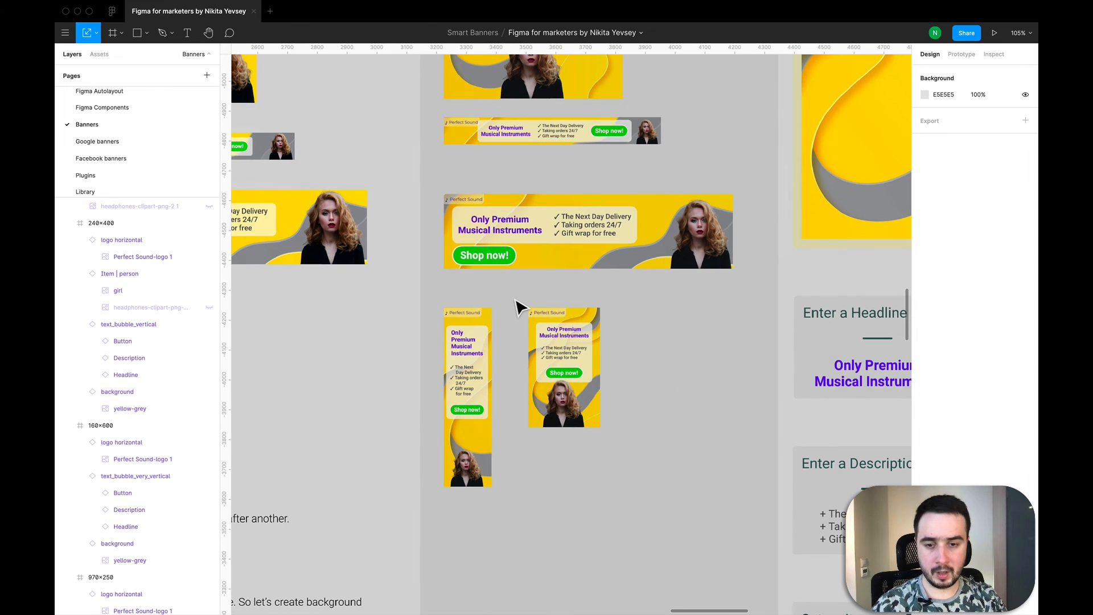
scroll(519, 308, up, 5)
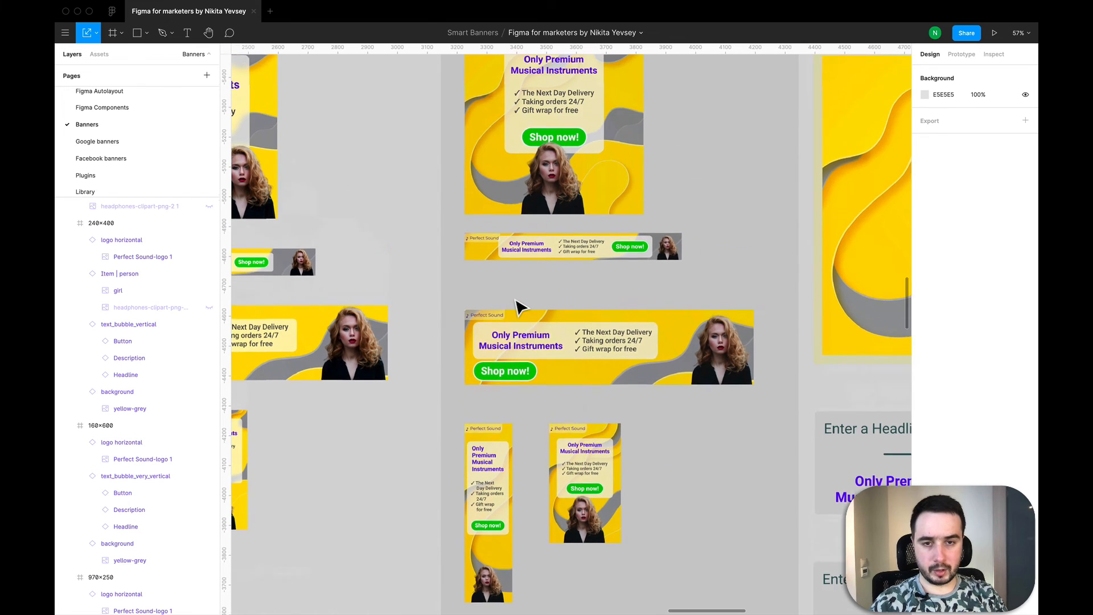
scroll(520, 307, down, 2)
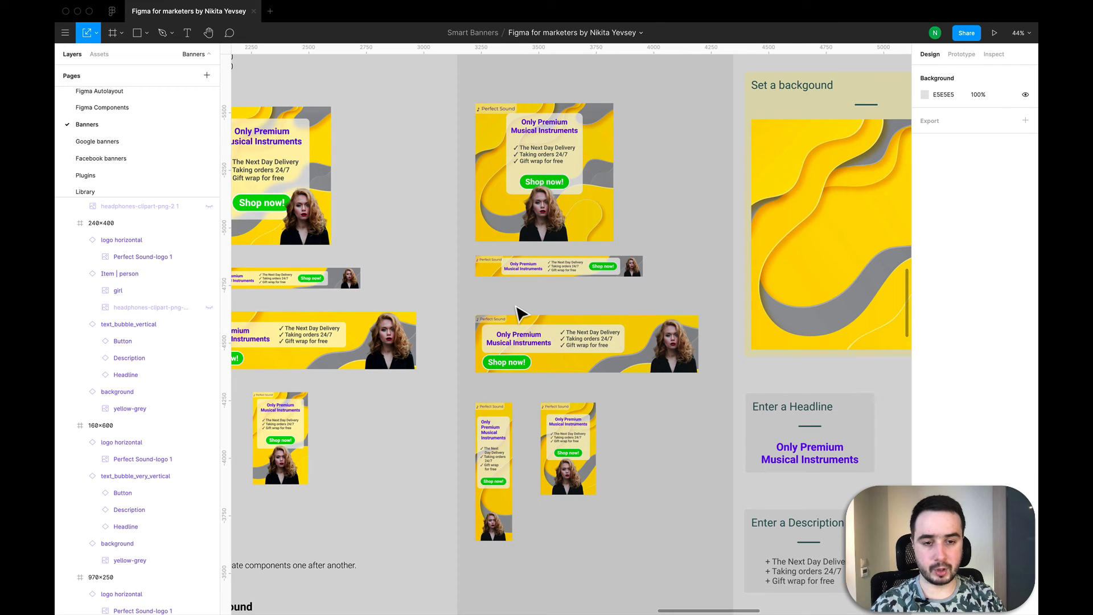
Step: Select all five banners in the second column and add an inside stroke 4 px thick
scroll(586, 364, down, 2)
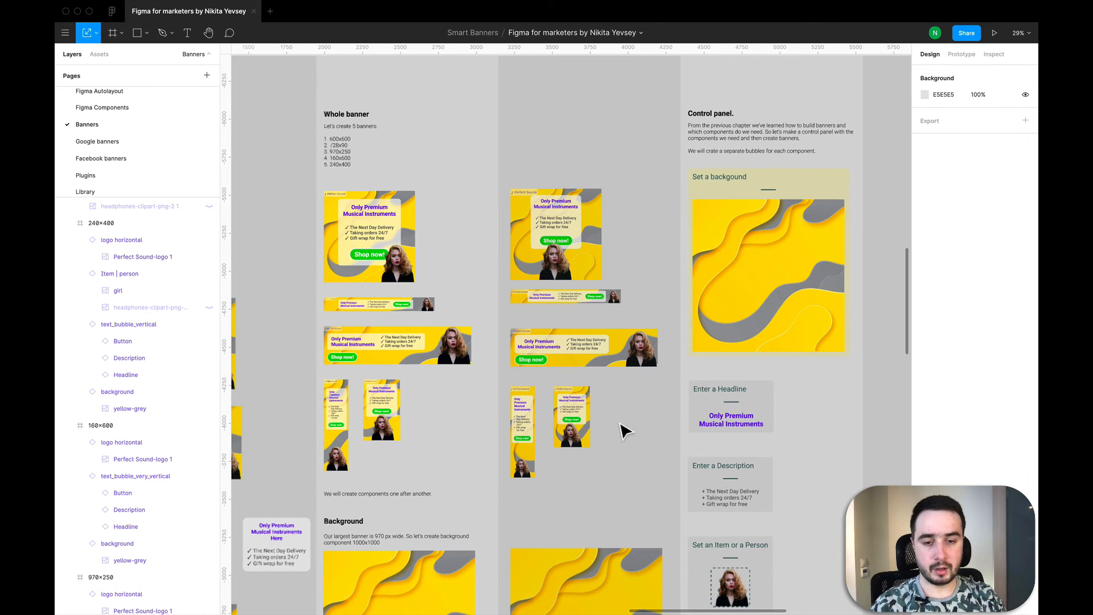
drag(669, 505, 505, 172)
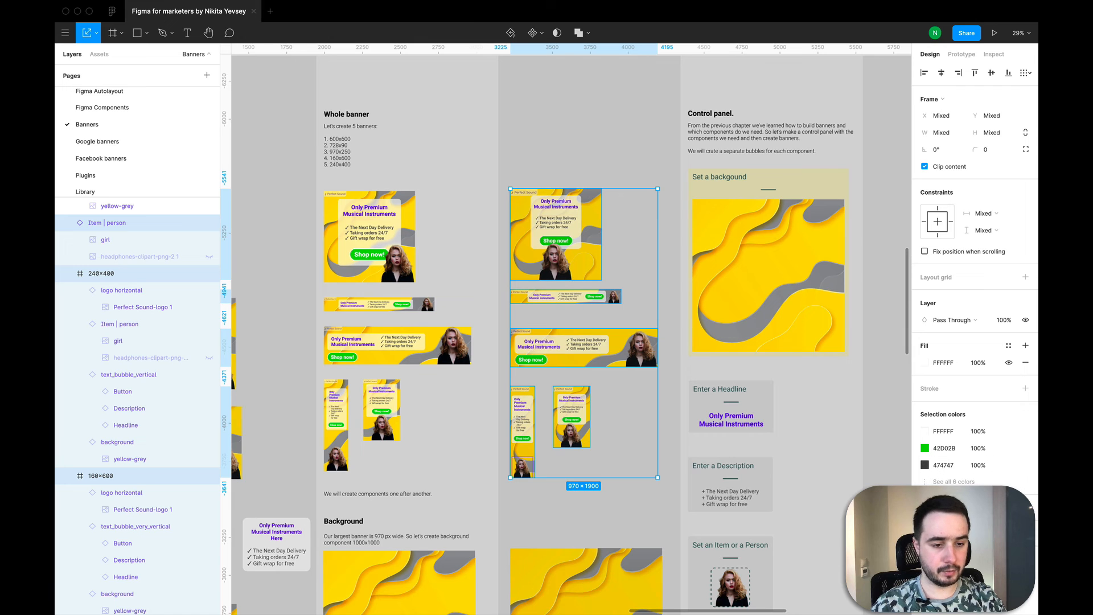
click(1026, 388)
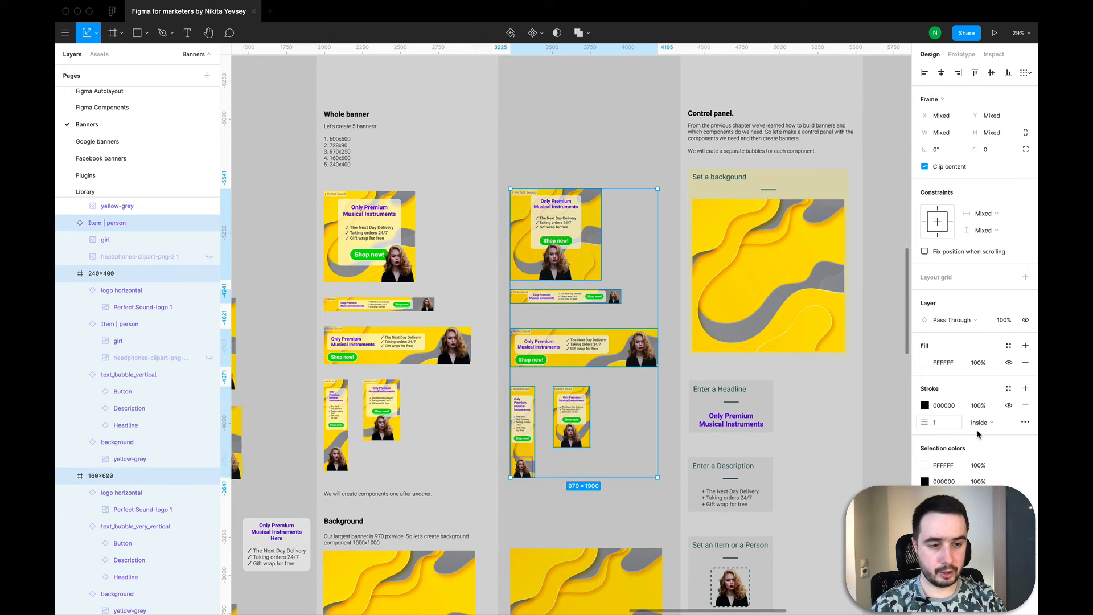
click(987, 424)
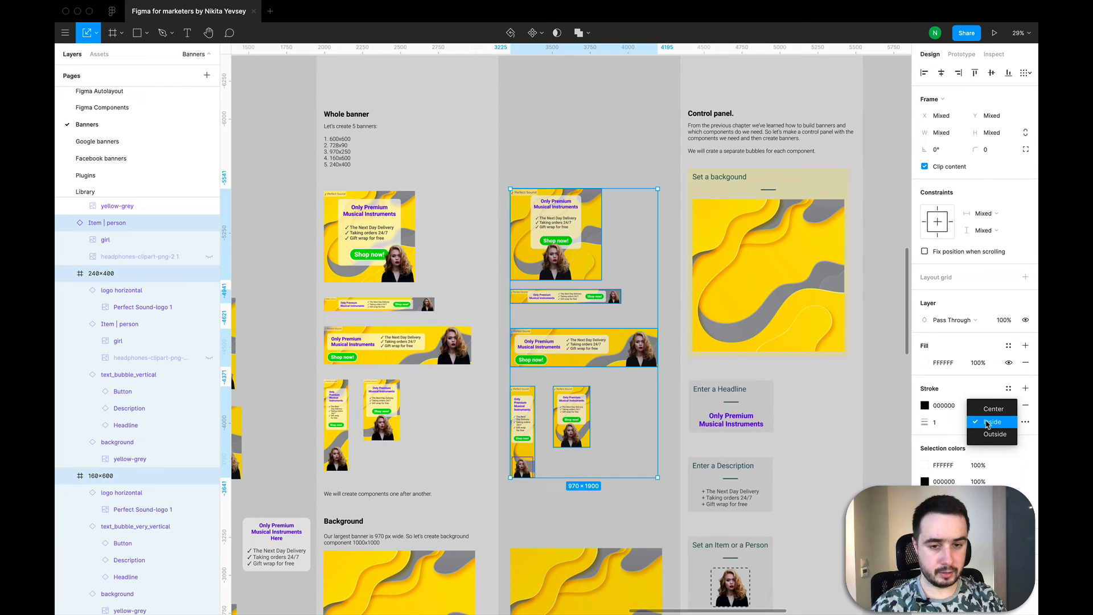
click(941, 430)
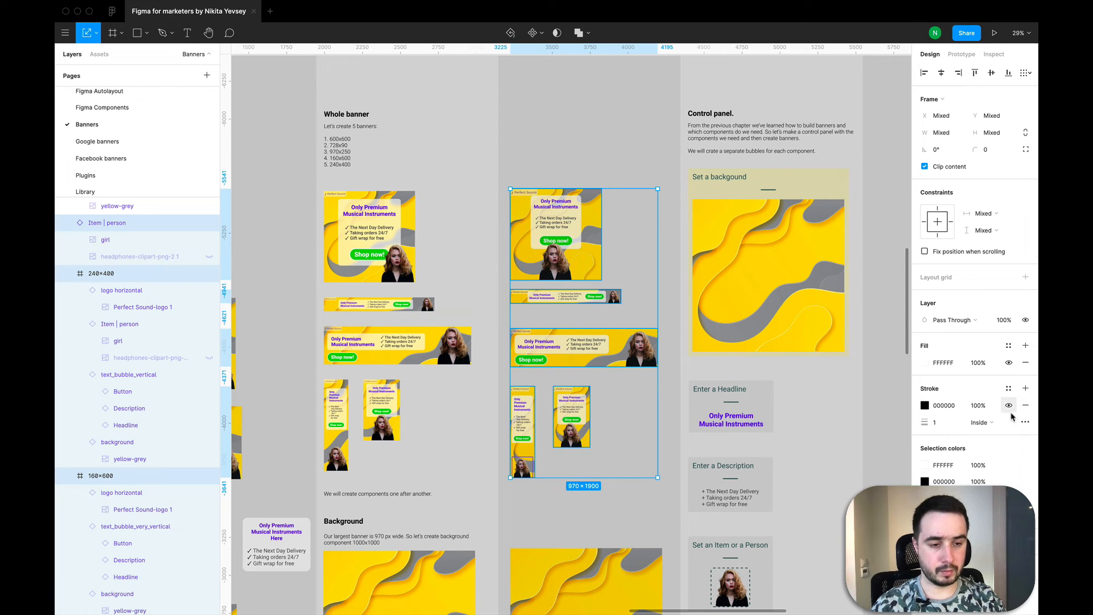
click(993, 424)
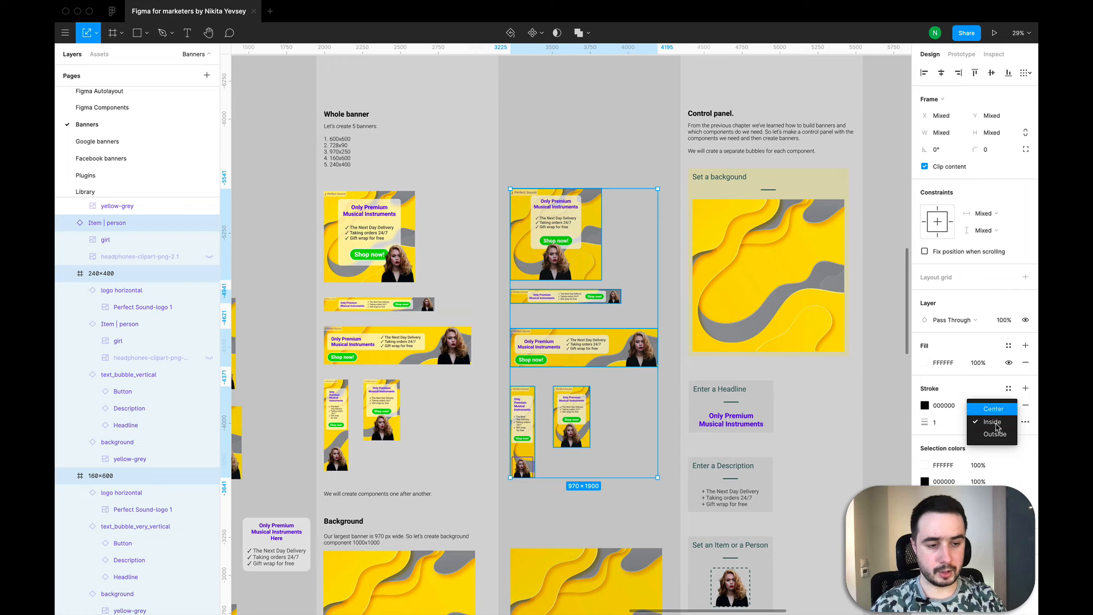
click(938, 422)
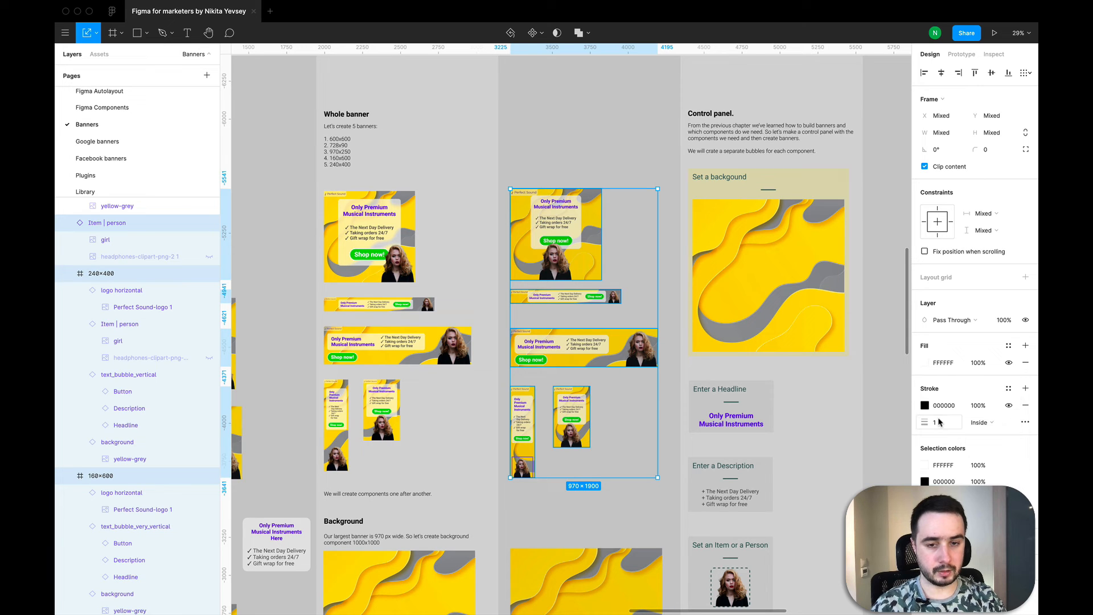
click(939, 422)
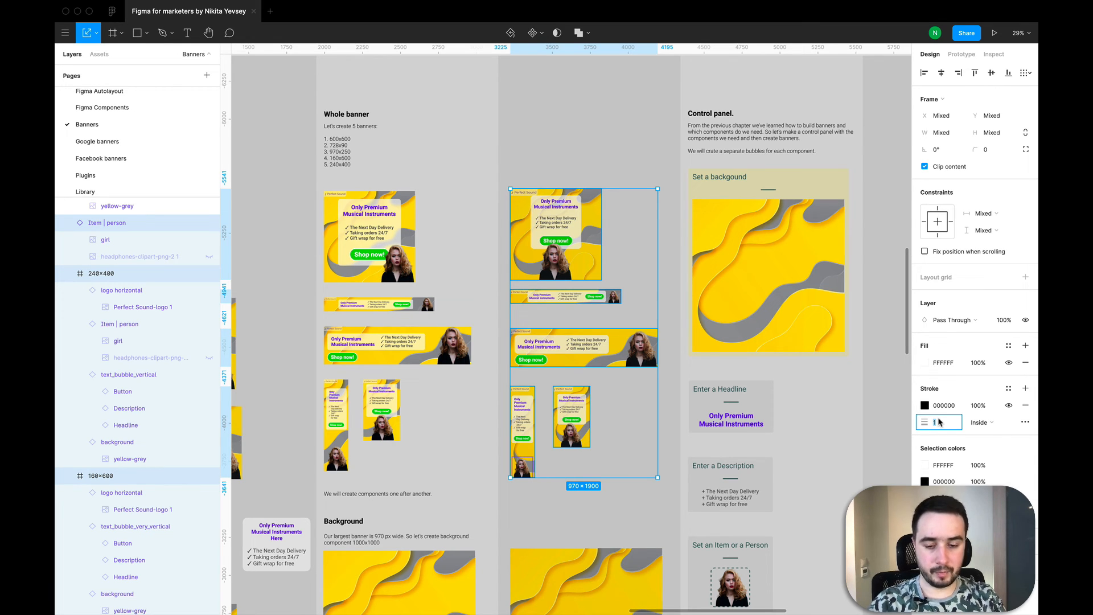
text(4)
key(Return)
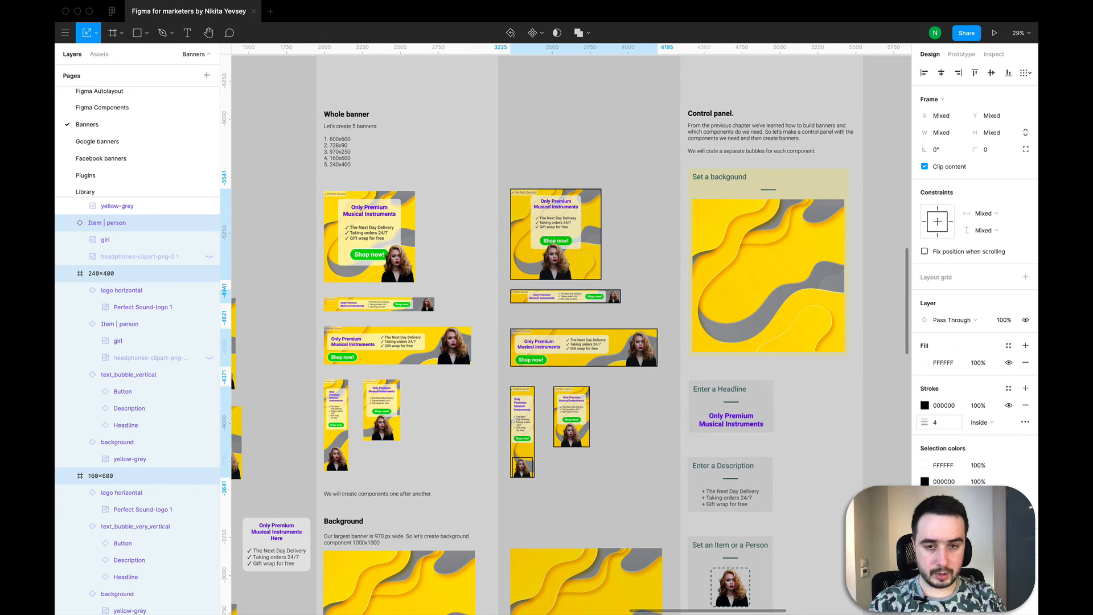
Step: Sample the purple of the control panel's headline text as the stroke colour of the selected banners
click(924, 405)
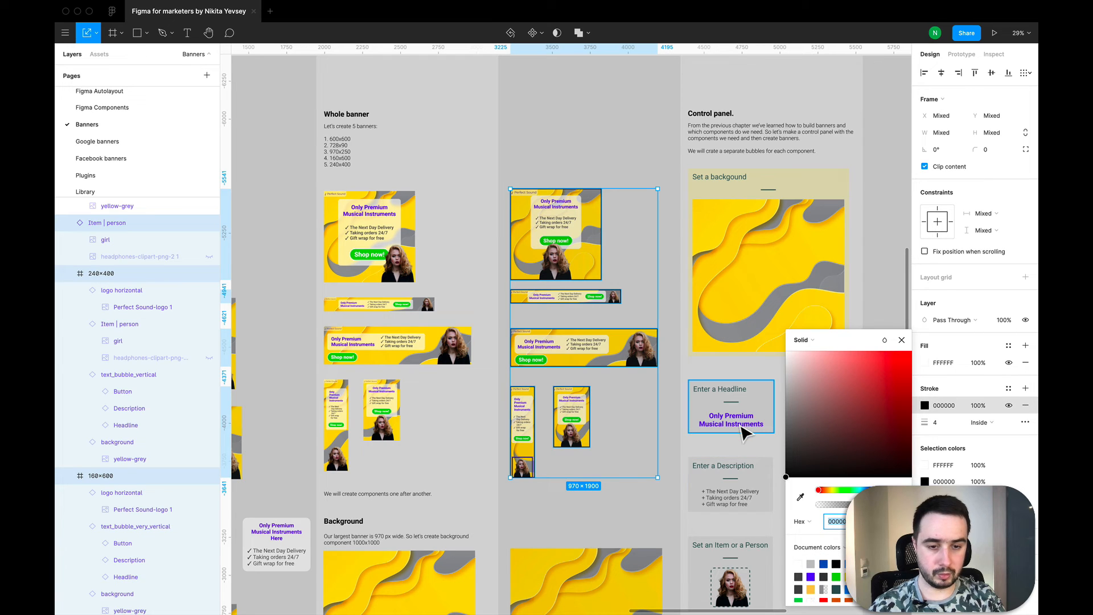
click(800, 497)
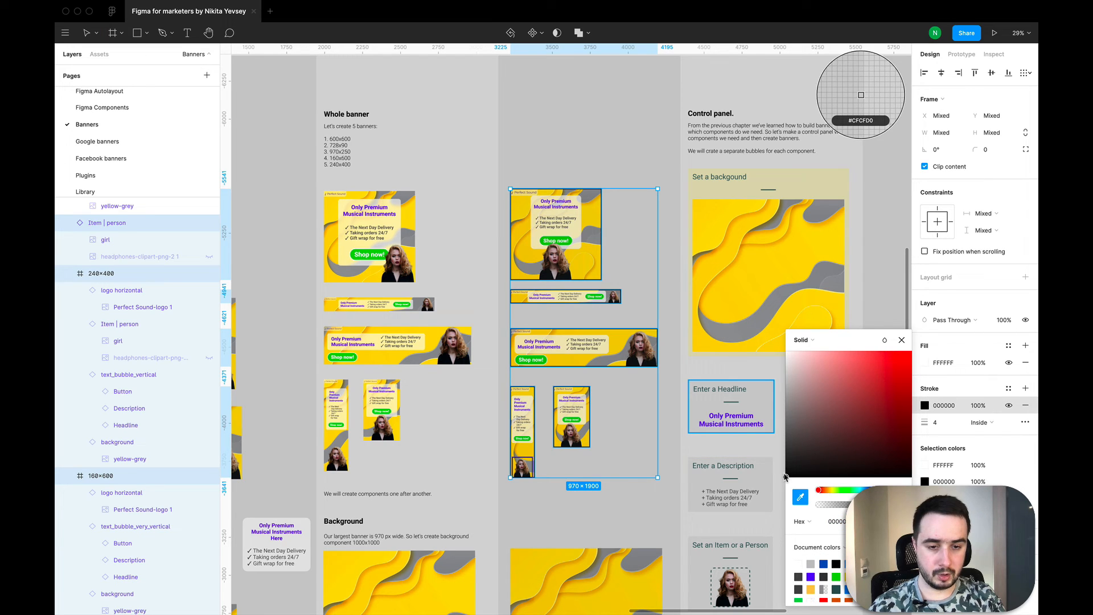
click(742, 425)
click(603, 167)
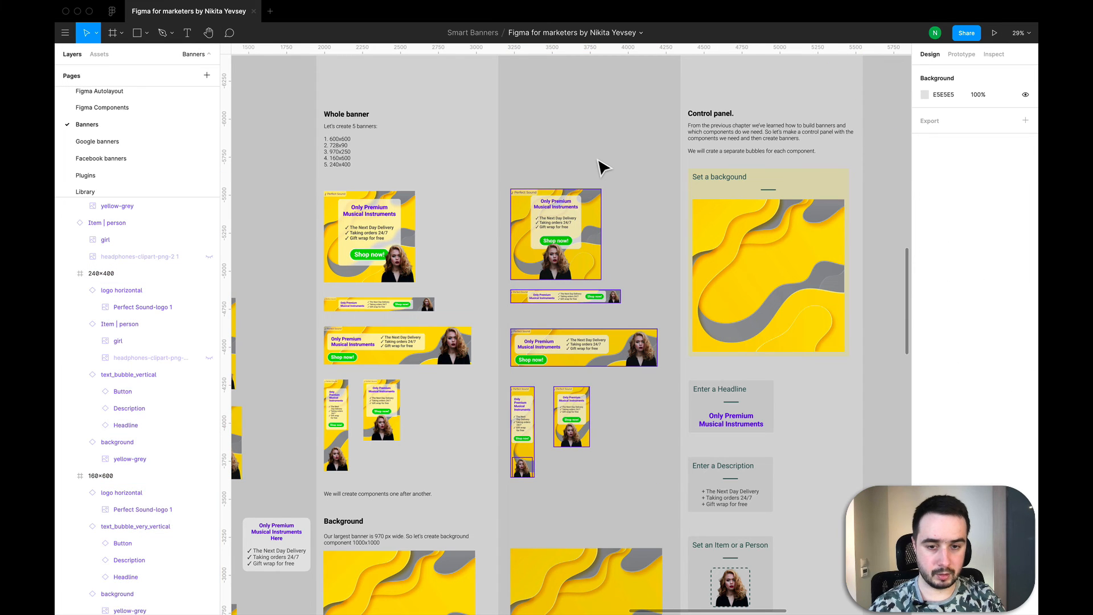
Step: Place the 728×90 banner's logo at X 1, Y 1 inside the border and shift its text bubble to X 120
scroll(529, 267, up, 5)
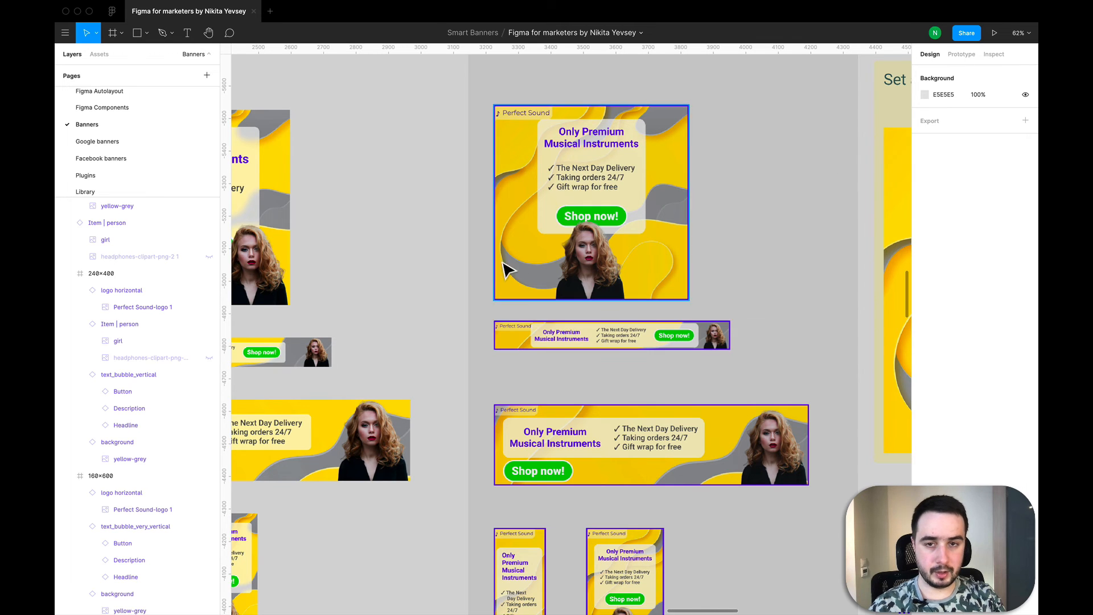
scroll(514, 342, up, 5)
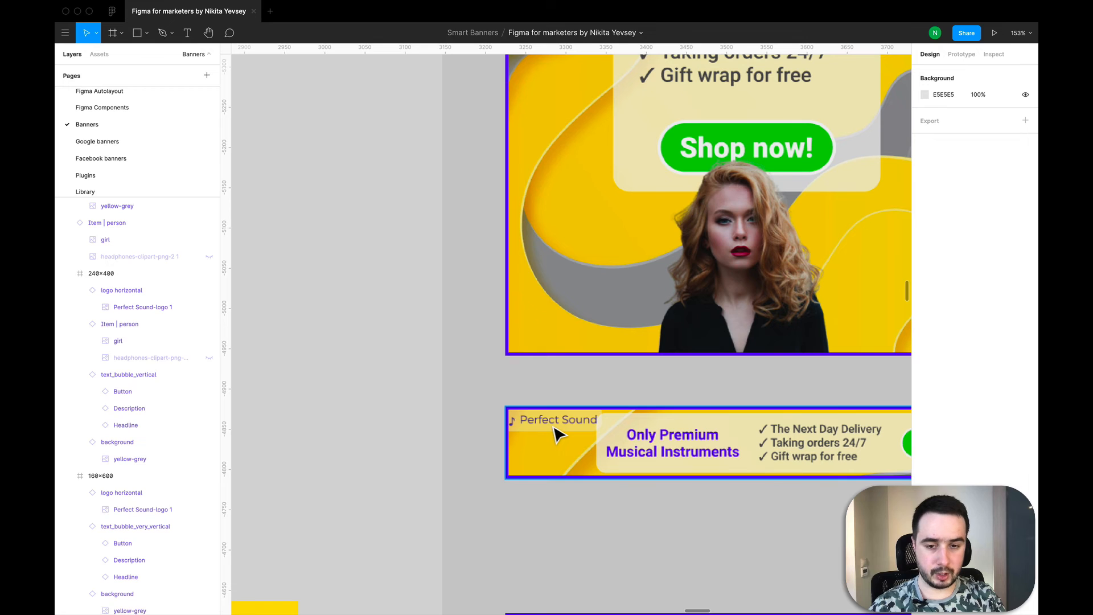
click(556, 434)
drag(556, 434, 557, 434)
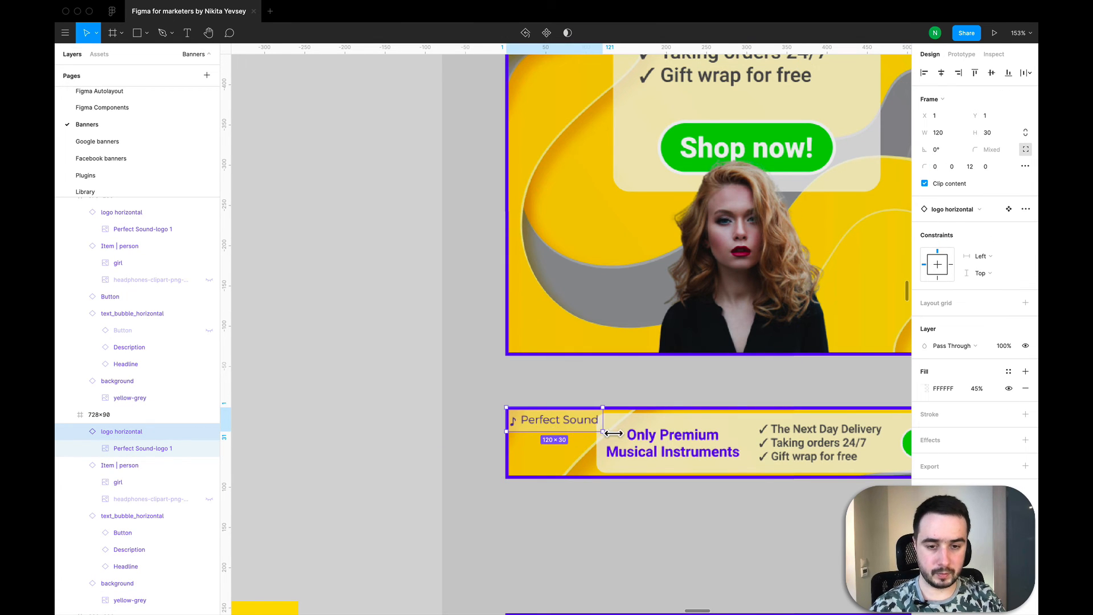
click(633, 435)
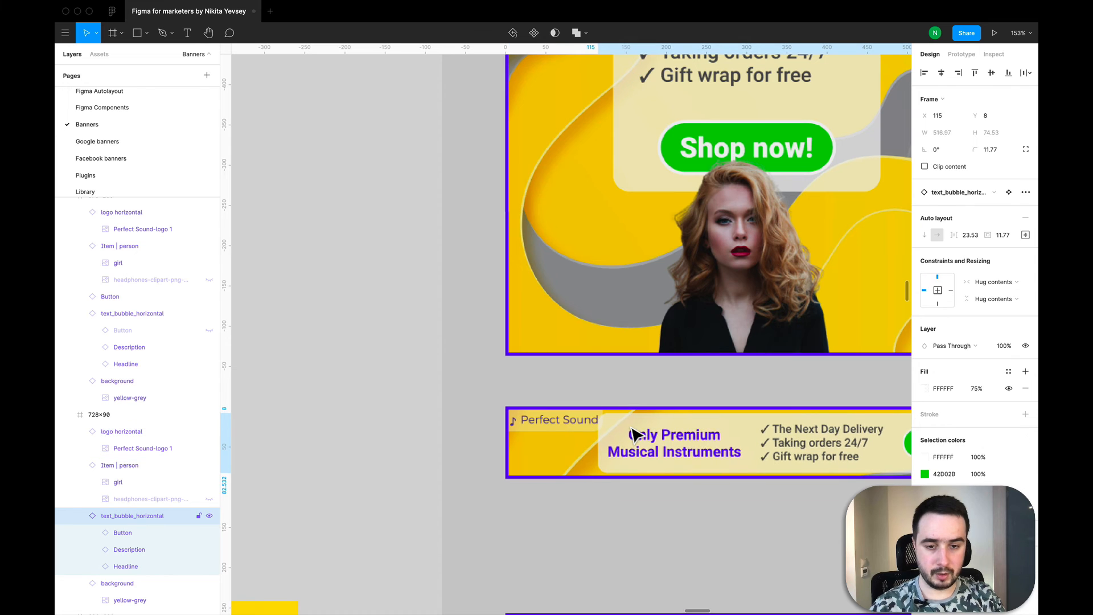
scroll(635, 436, down, 5)
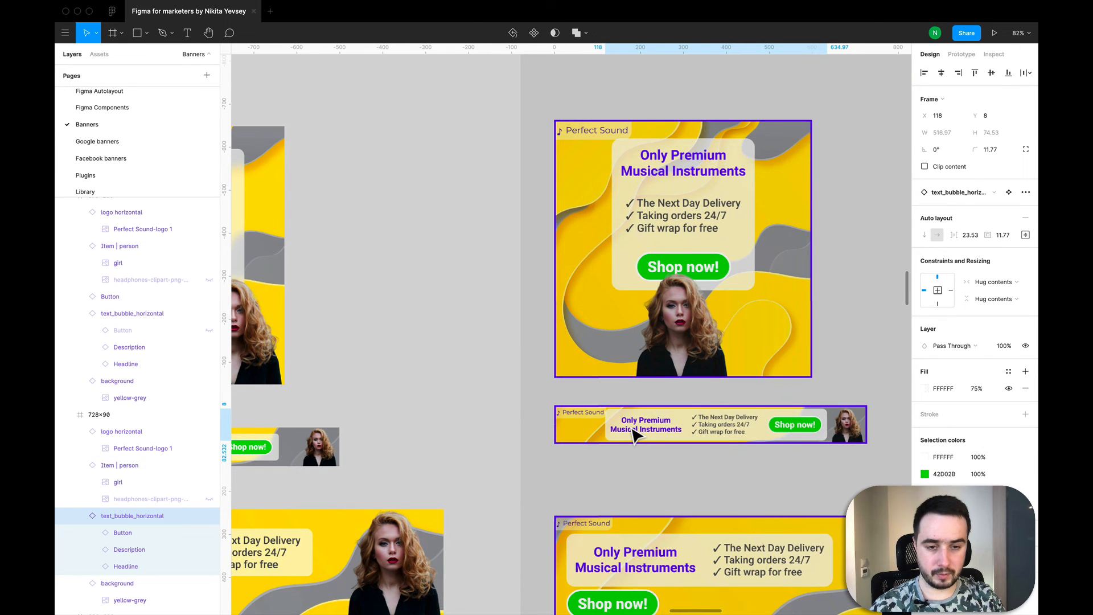
key(Right)
scroll(576, 397, down, 1)
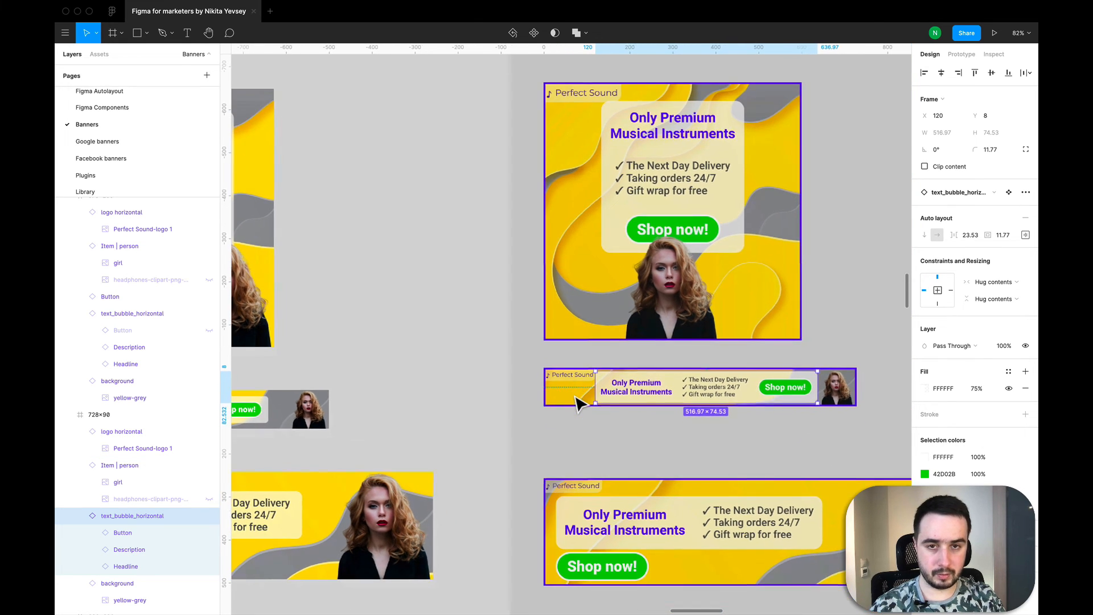
Step: Nudge the 970×250 banner's logo to X 2 and the 160×600 banner's logo to X 3, off the border
click(581, 490)
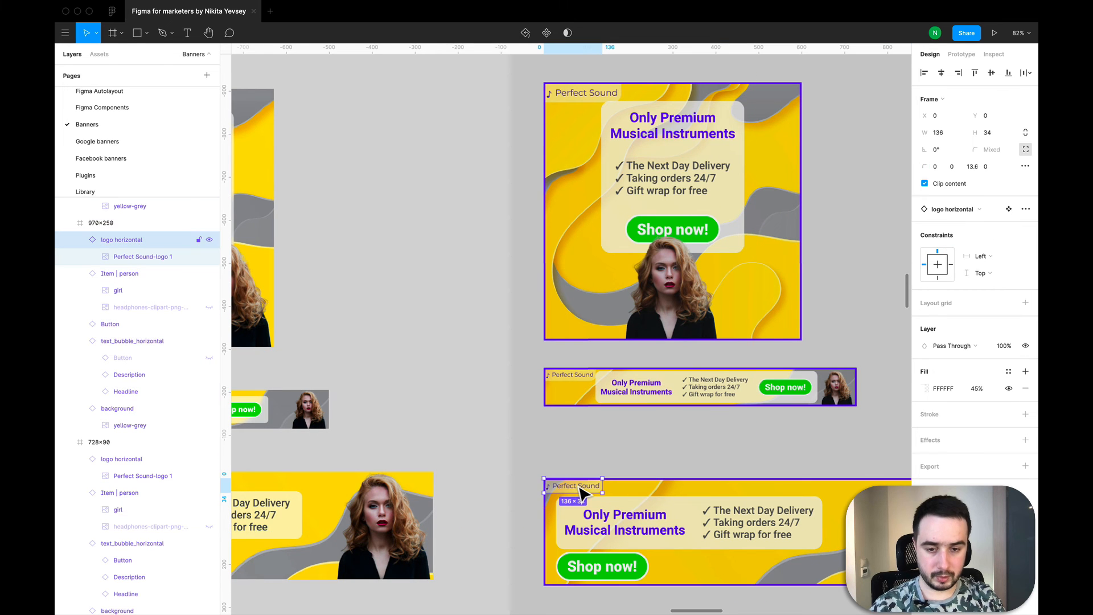
scroll(581, 492, down, 10)
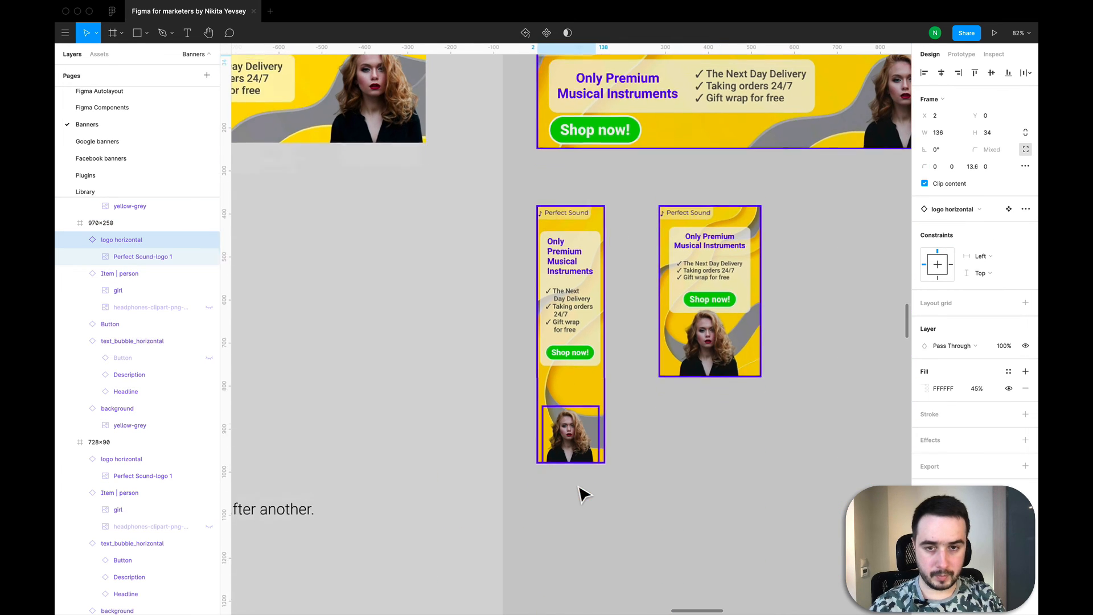
scroll(561, 277, up, 5)
click(574, 225)
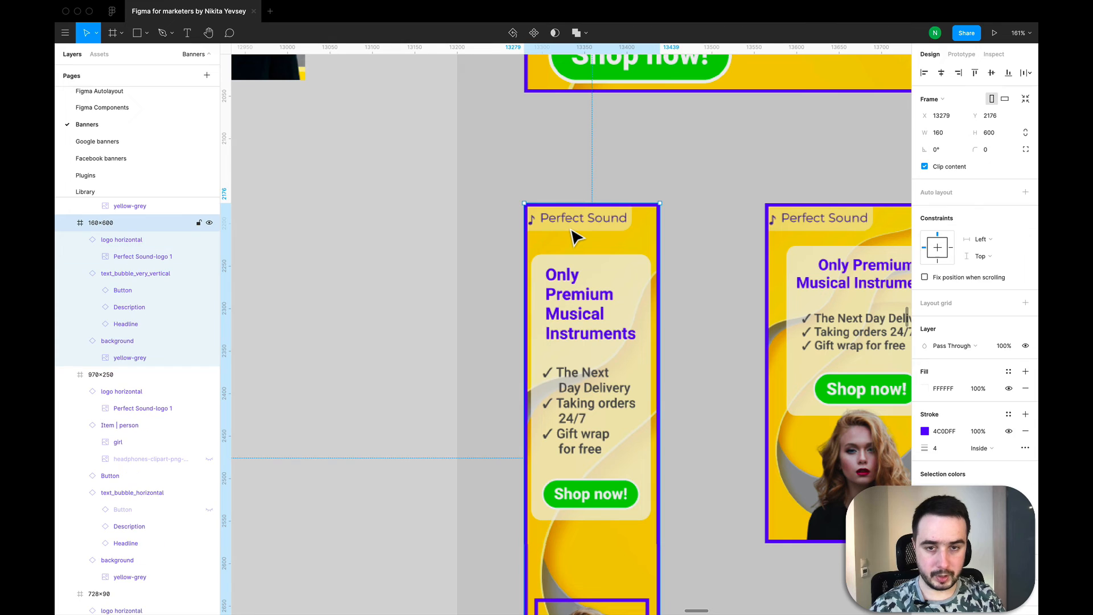
key(Right)
key(Right)
key(Right)
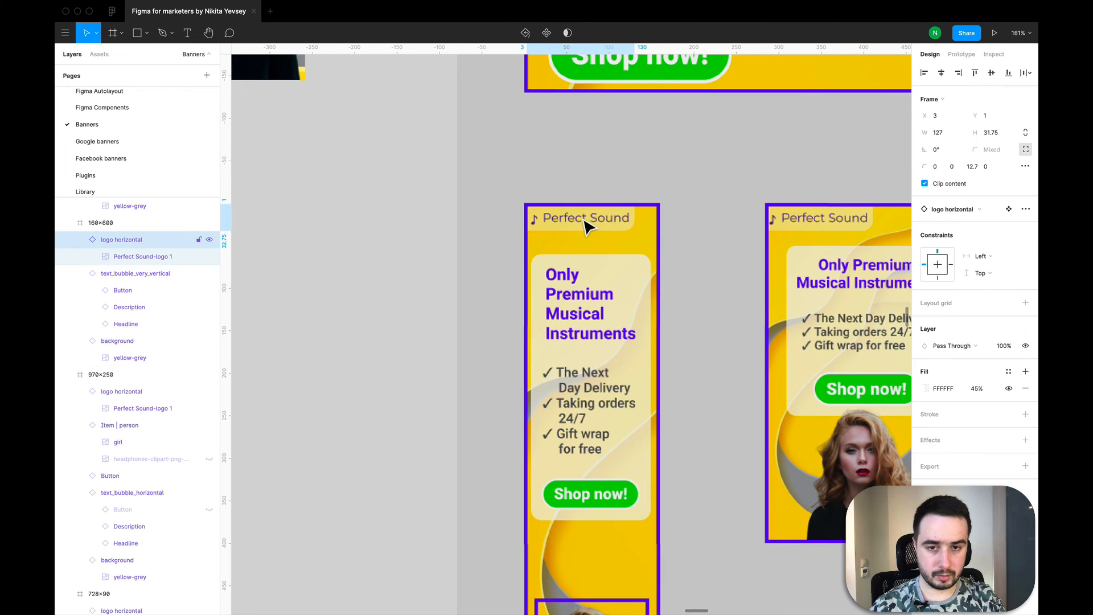
Step: Nudge the 240×400 banner's logo to X 4, clear of the border
click(828, 228)
key(Right)
key(Right)
key(Right)
key(Right)
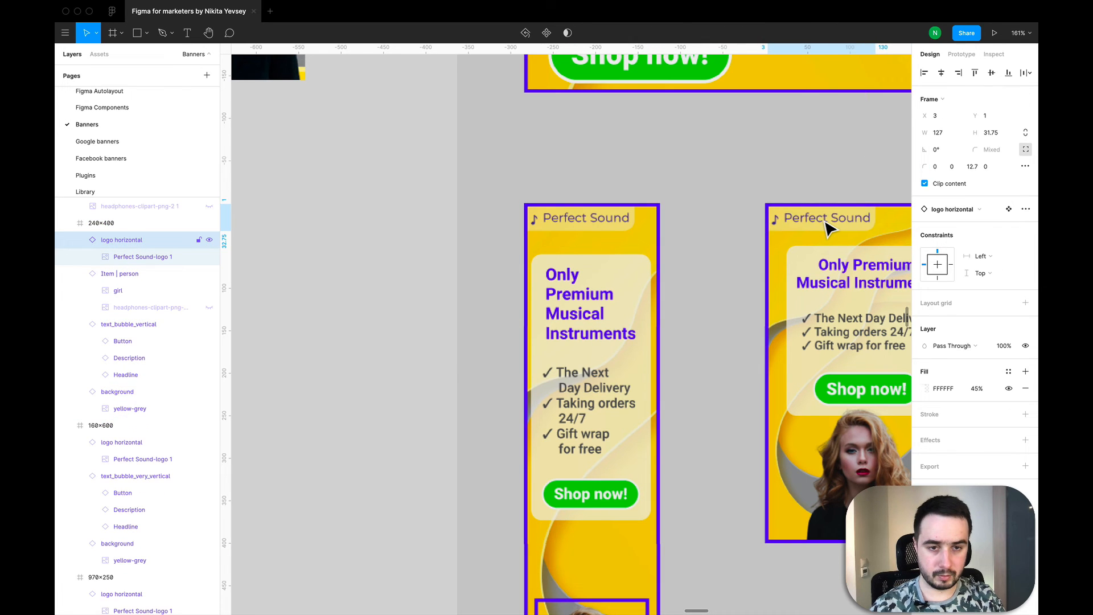
Step: View the banners at 100% zoom and check the borders and logo placement in each size
scroll(669, 207, down, 10)
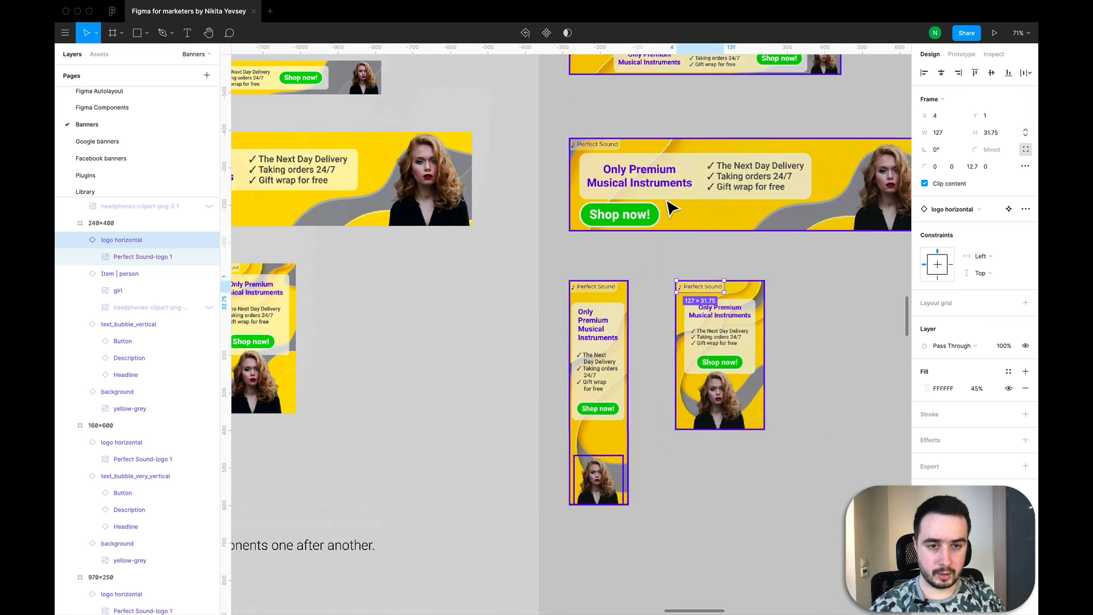
click(1019, 33)
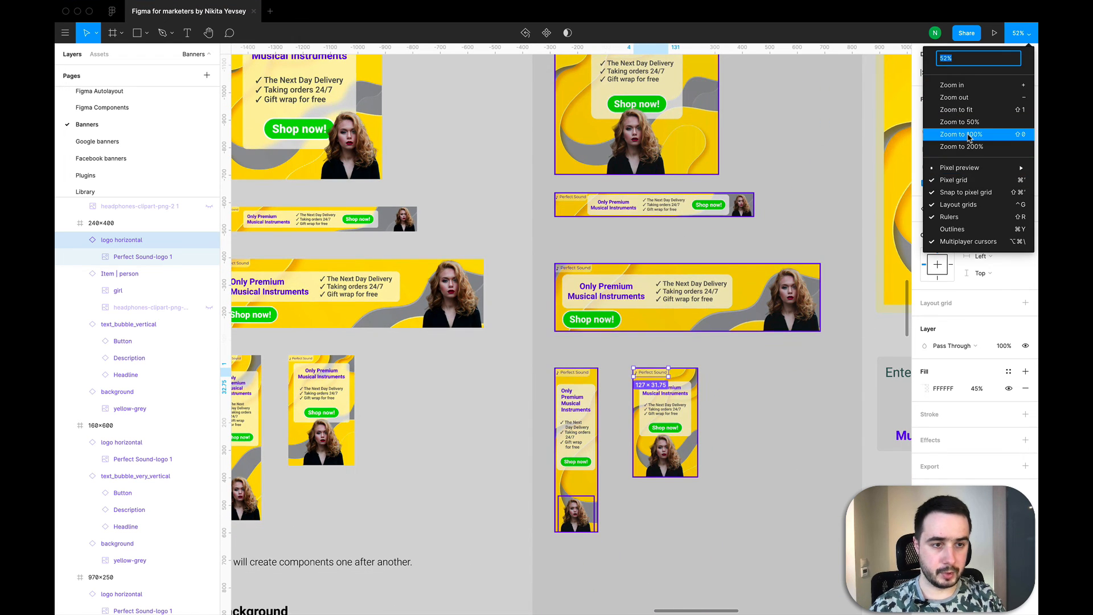
click(968, 134)
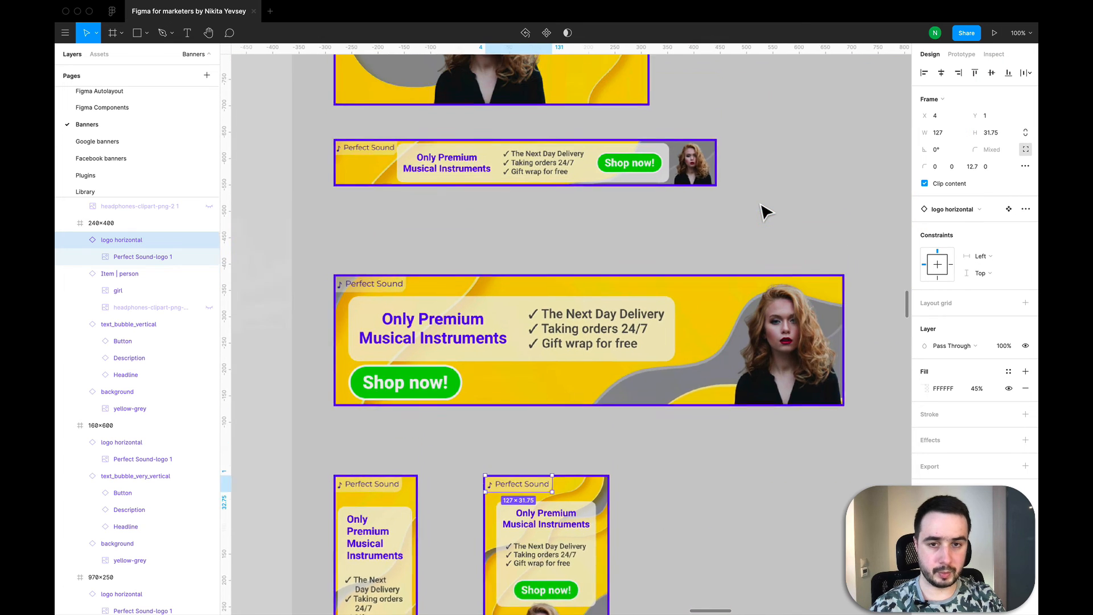
scroll(766, 211, up, 3)
click(783, 206)
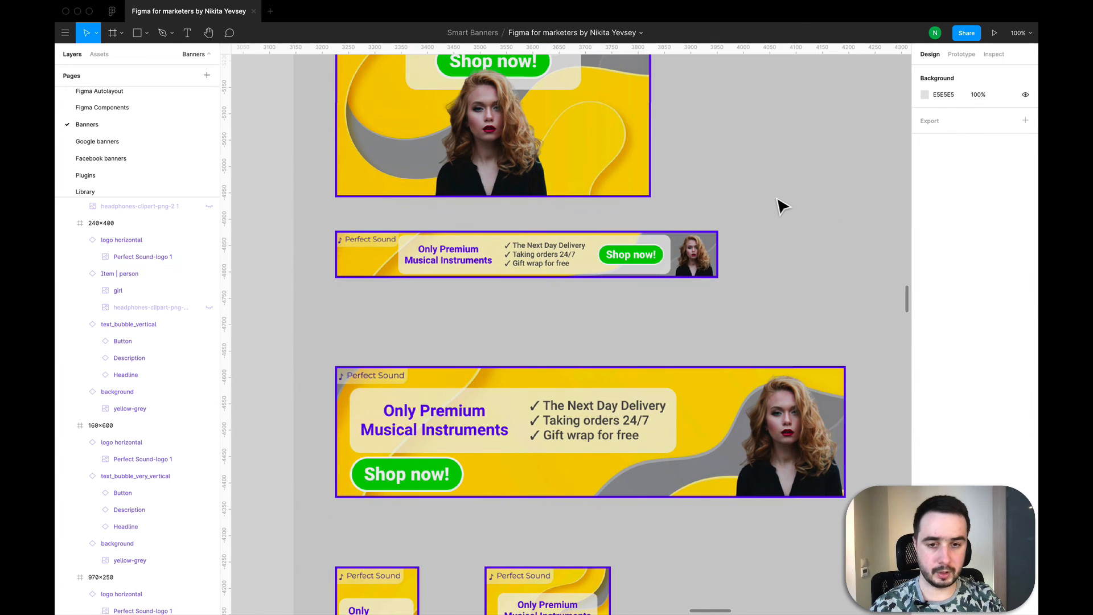
scroll(783, 206, up, 7)
scroll(782, 207, down, 15)
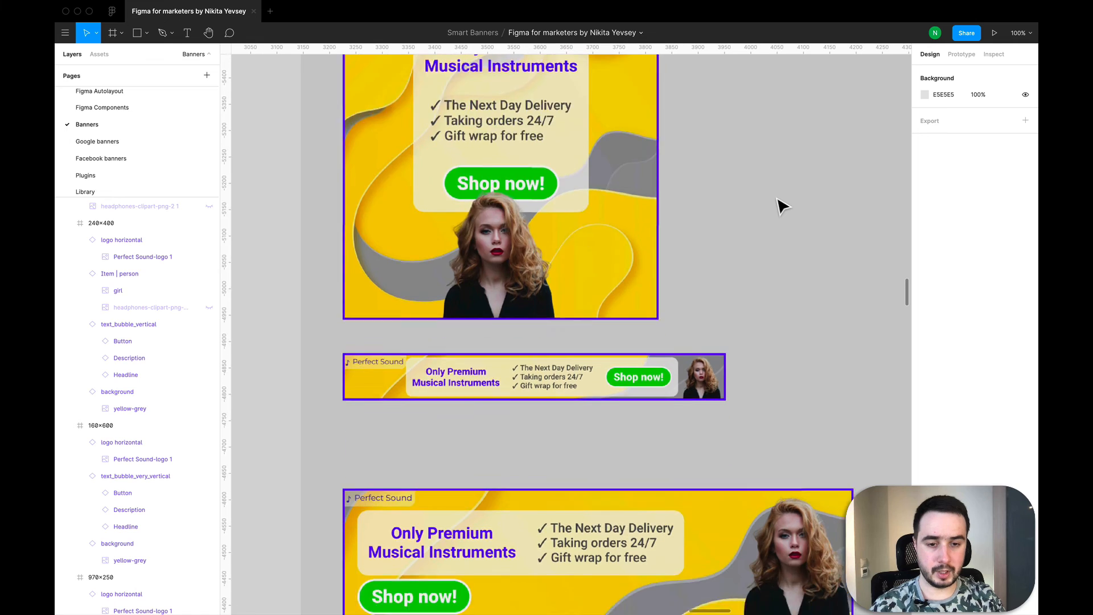
scroll(783, 206, down, 8)
scroll(783, 206, up, 1)
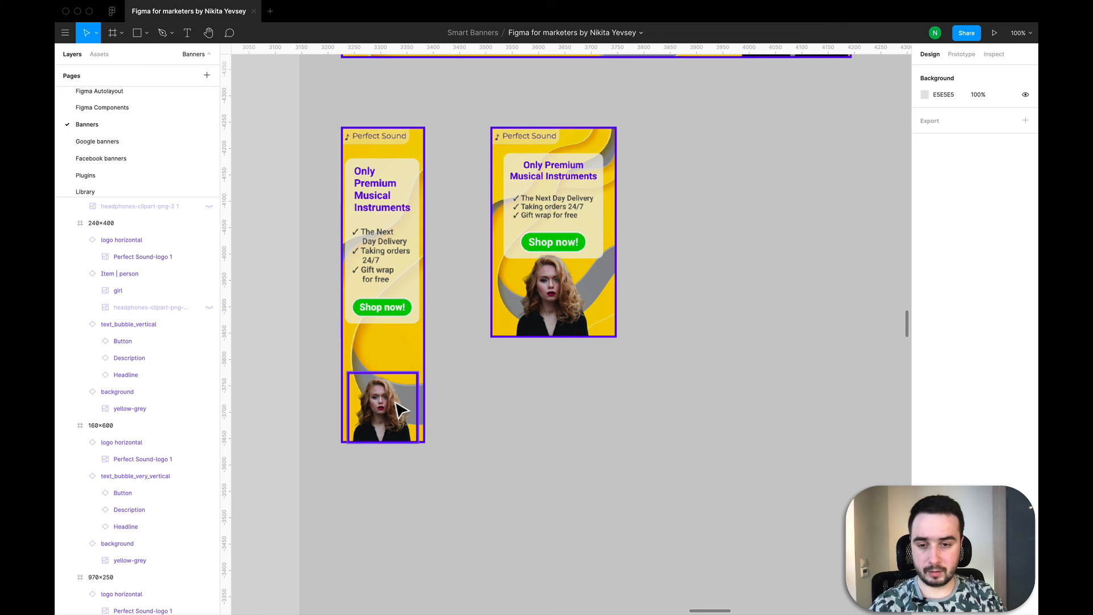
Step: Remove the stroke from the person instance at the bottom of the 160×600 banner
click(400, 409)
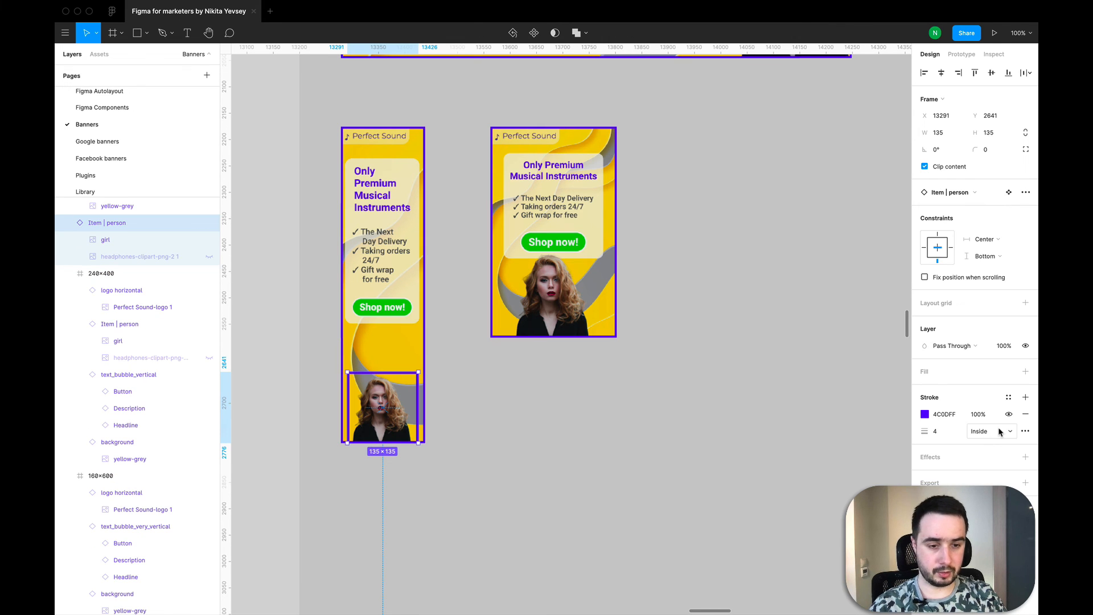
scroll(94, 302, up, 5)
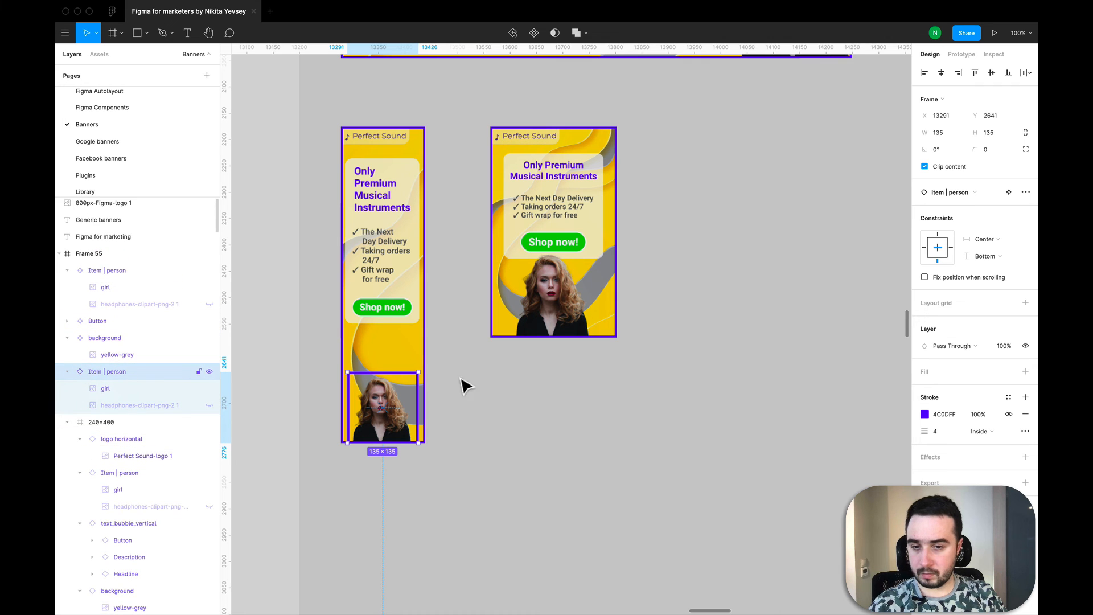
click(1026, 415)
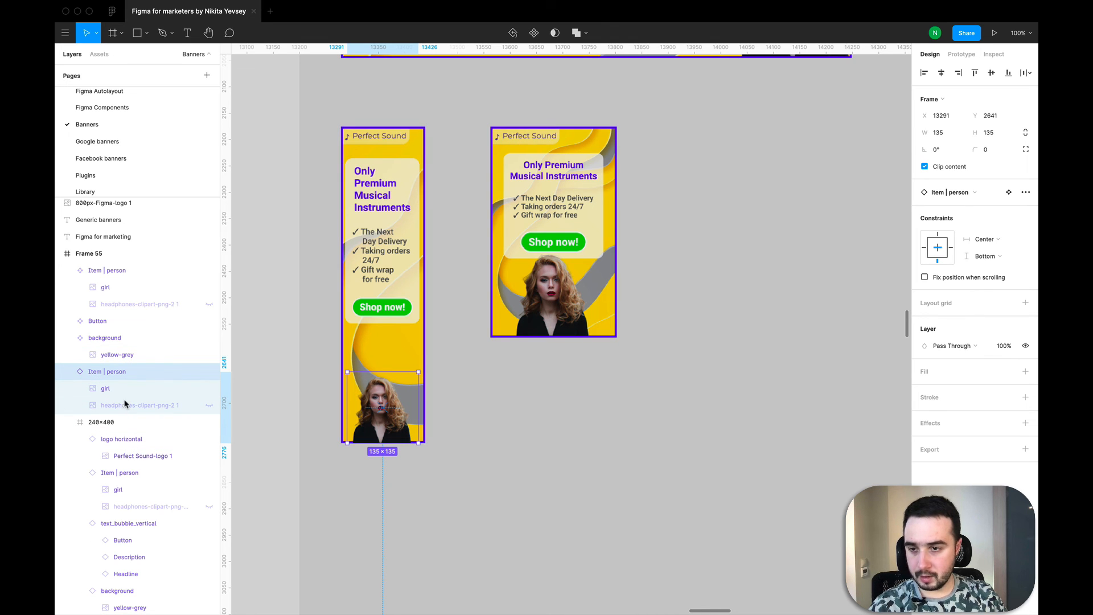
Step: Move the person instance's layer into the 160×600 frame, directly above its horizontal logo
scroll(127, 403, down, 2)
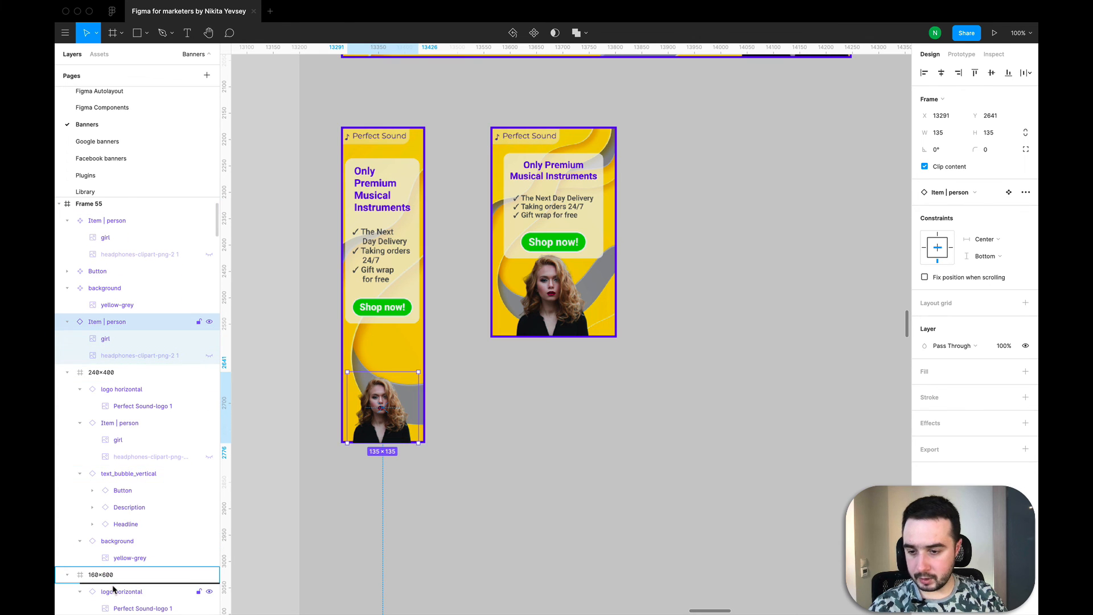
drag(113, 589, 111, 591)
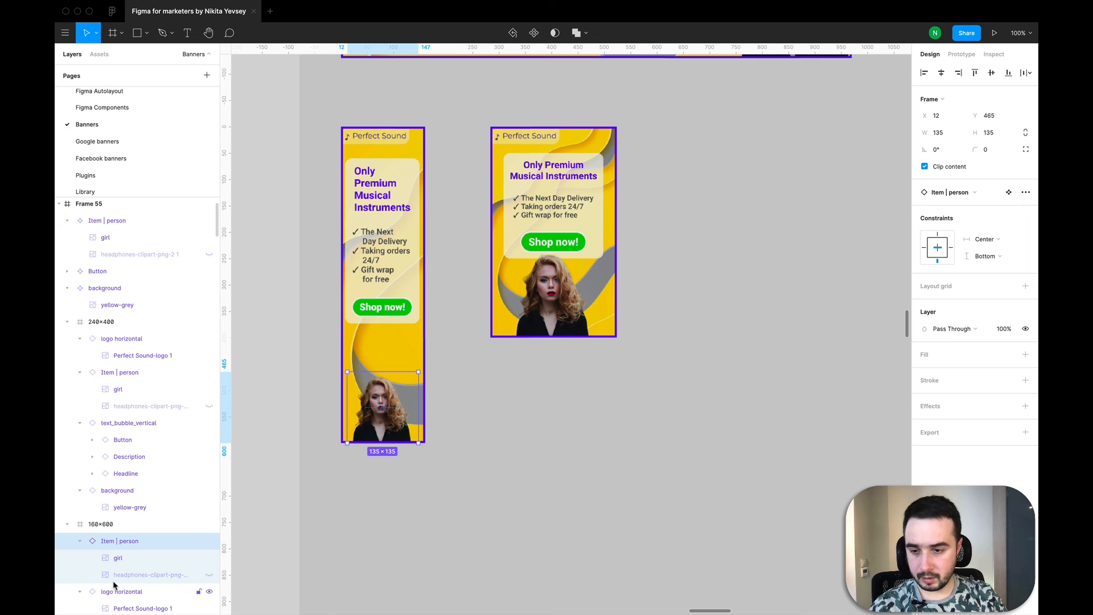
click(505, 443)
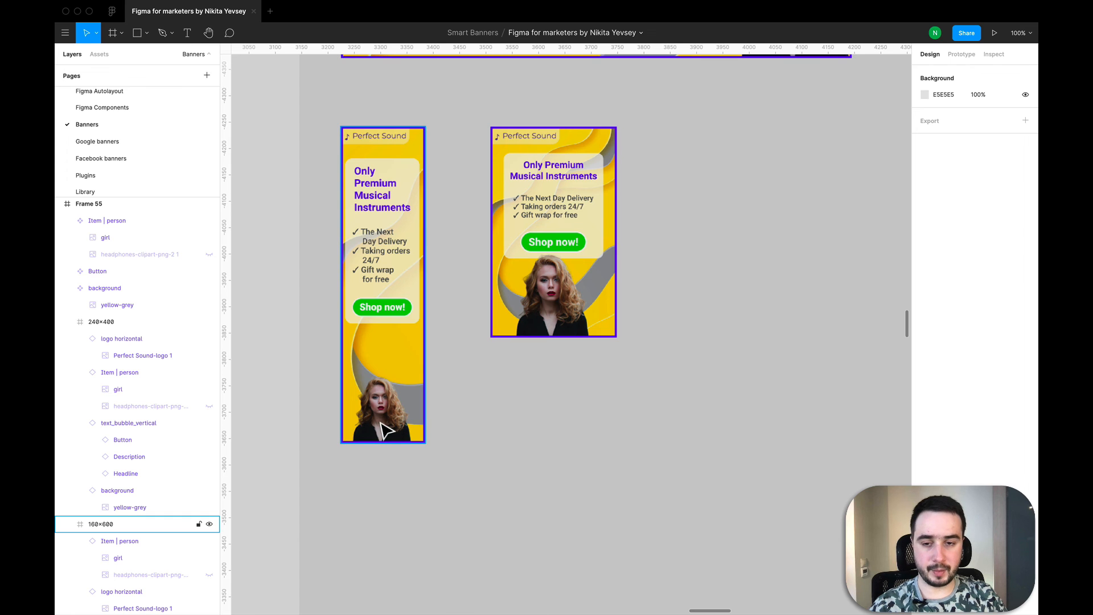
Step: Review the five bordered banners together, comparing their layout with the original set beside them
click(402, 320)
scroll(540, 350, down, 1)
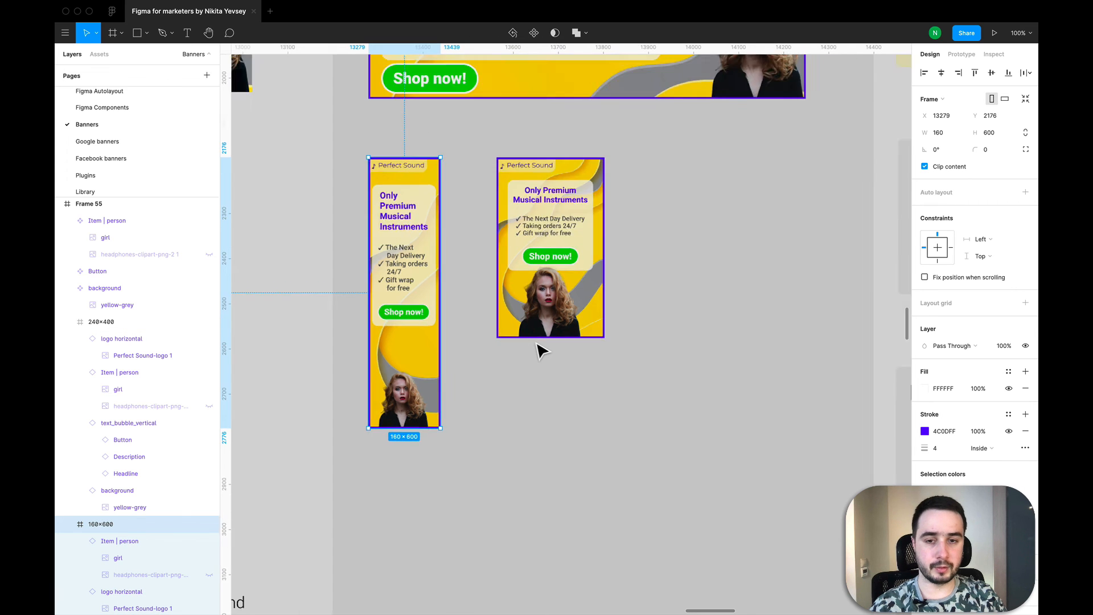
scroll(540, 350, down, 5)
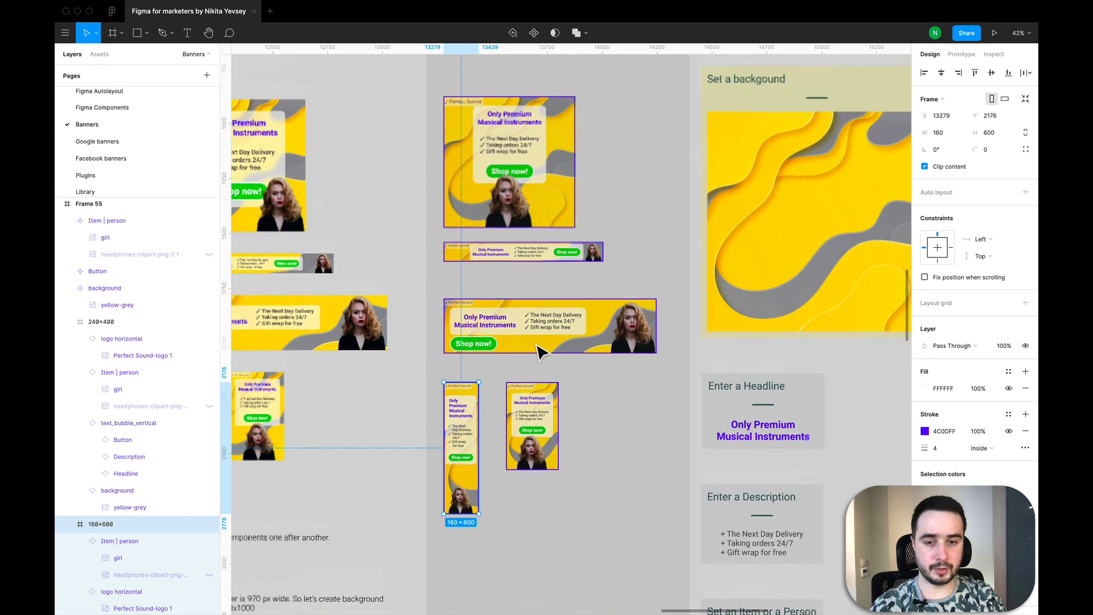
scroll(540, 350, down, 2)
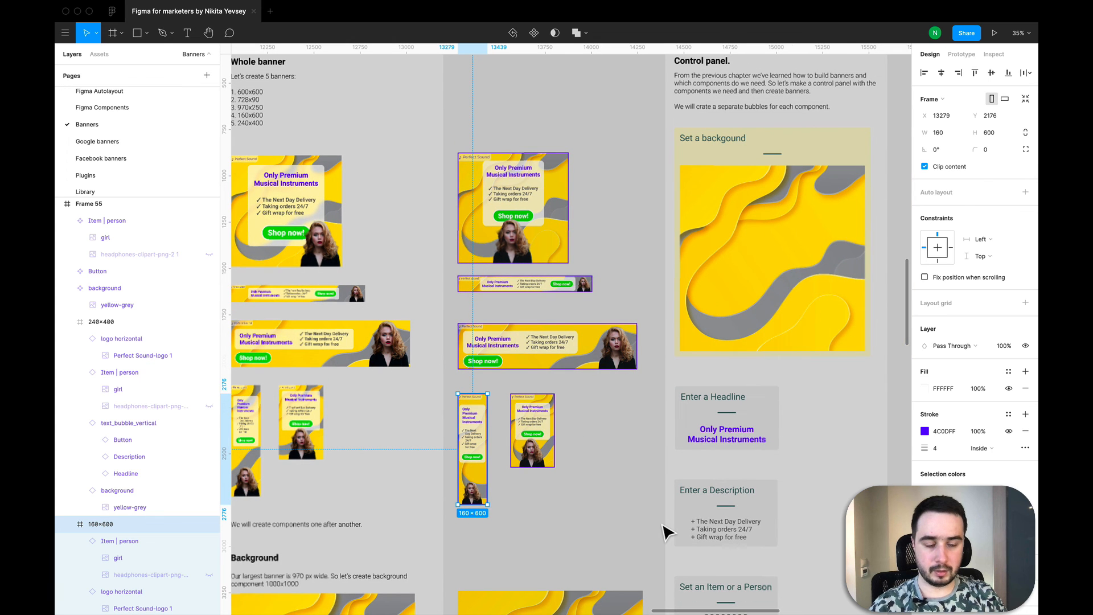
click(661, 544)
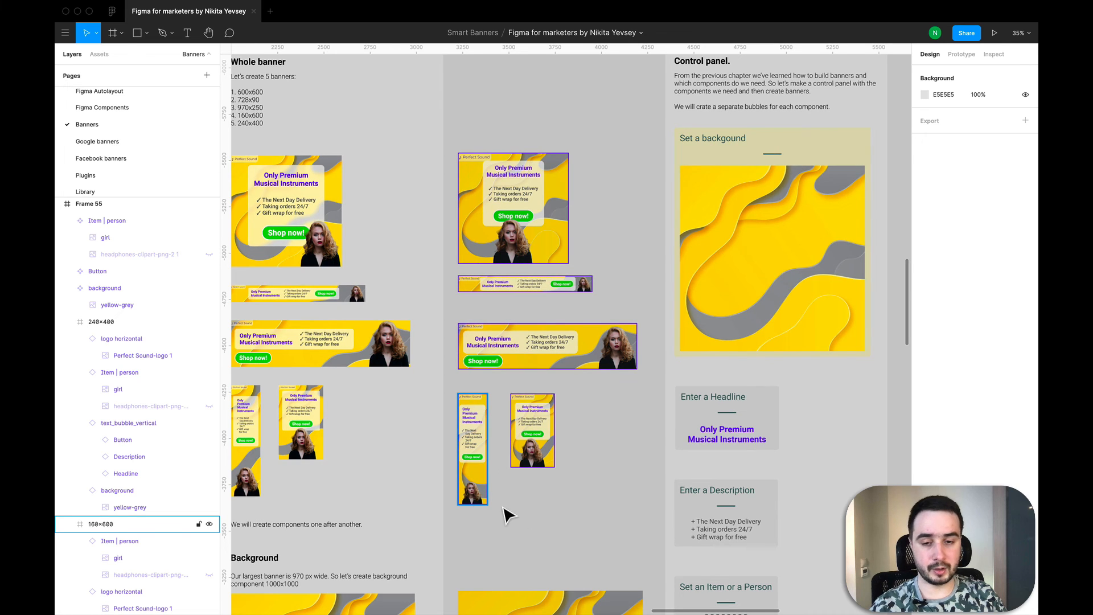
drag(650, 528, 449, 132)
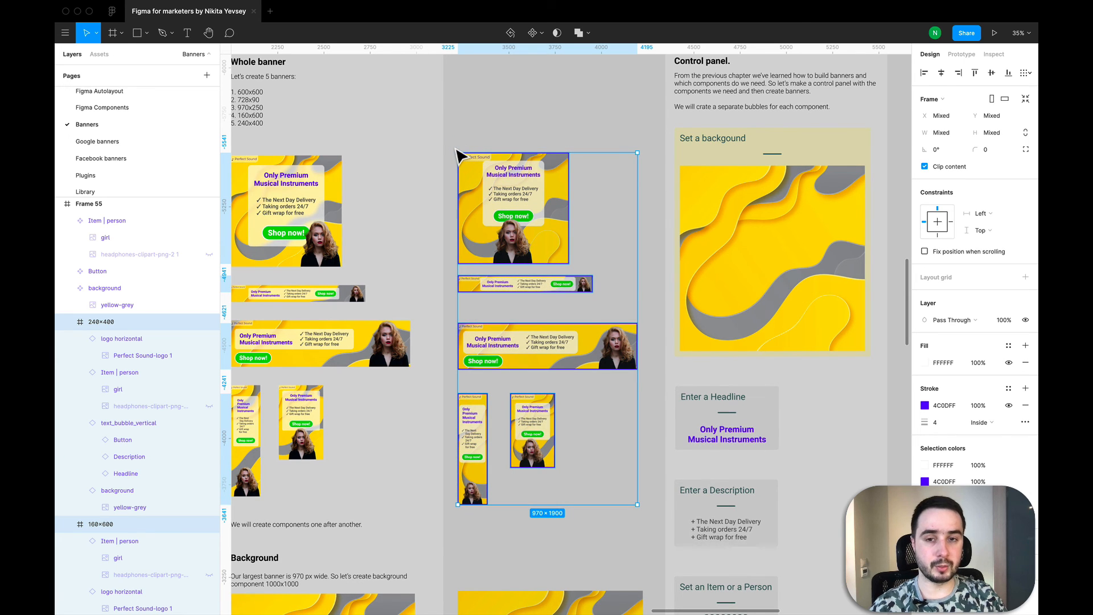
click(507, 129)
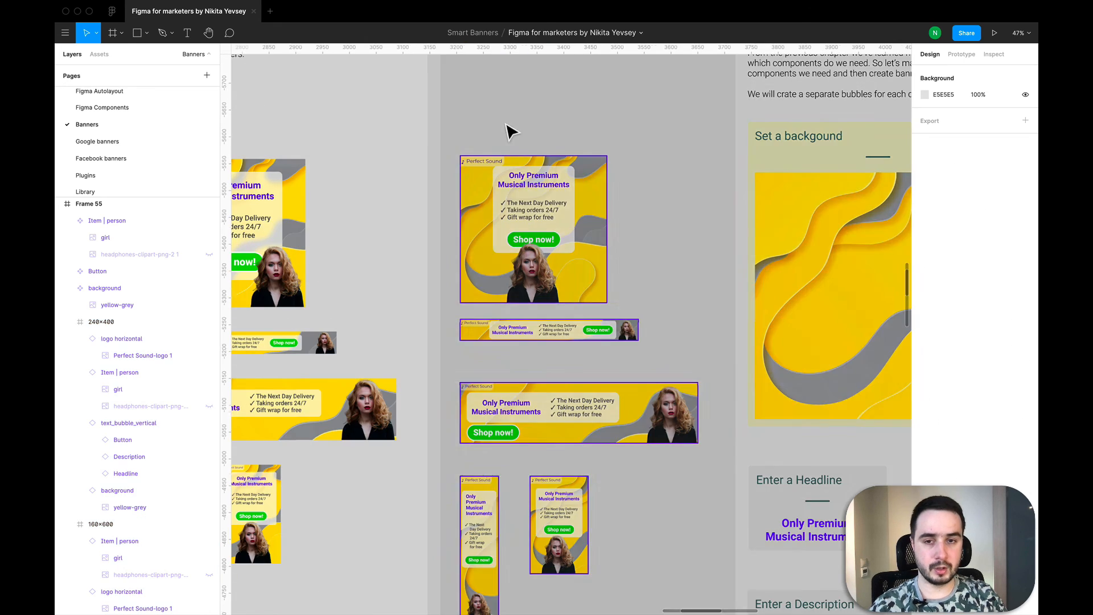
Step: Nudge the 600×600 banner's horizontal logo instance to X 4, clear of the purple border
scroll(508, 182, up, 5)
scroll(535, 181, up, 3)
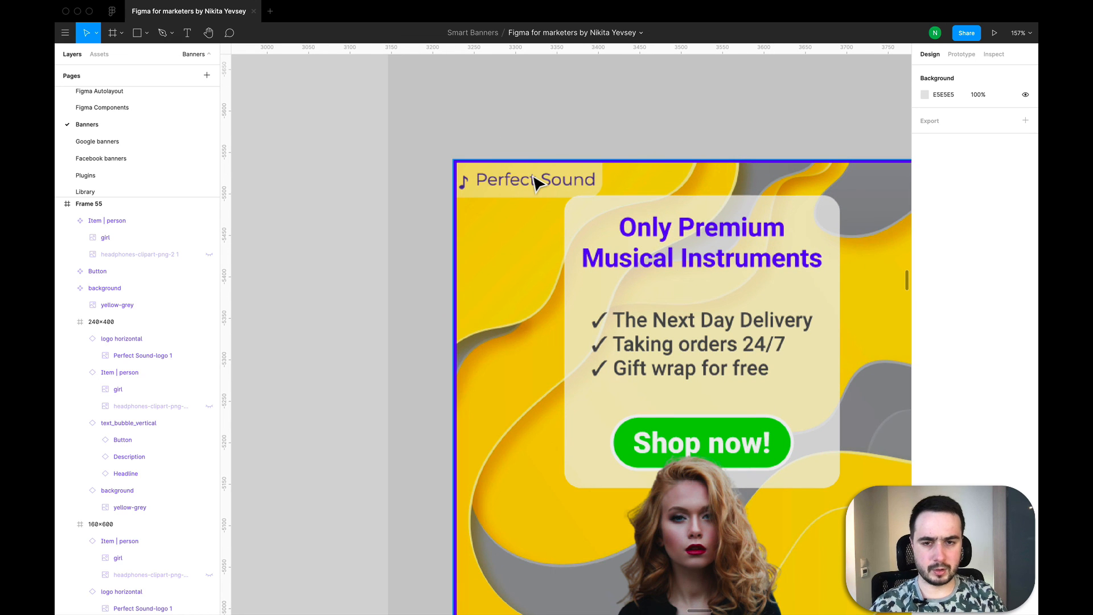
click(542, 190)
double_click(543, 190)
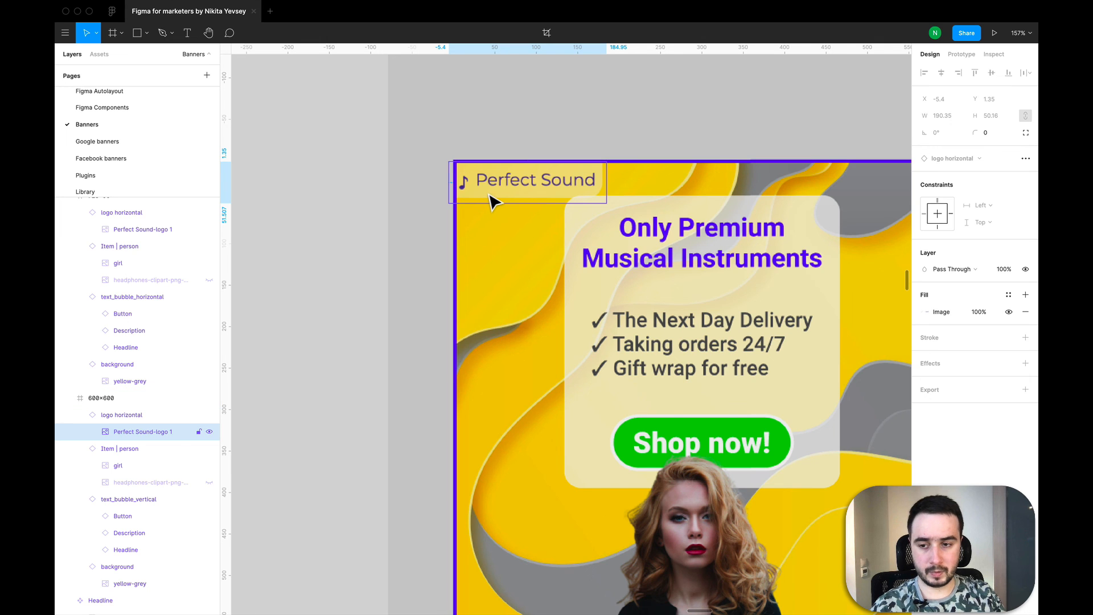
click(125, 414)
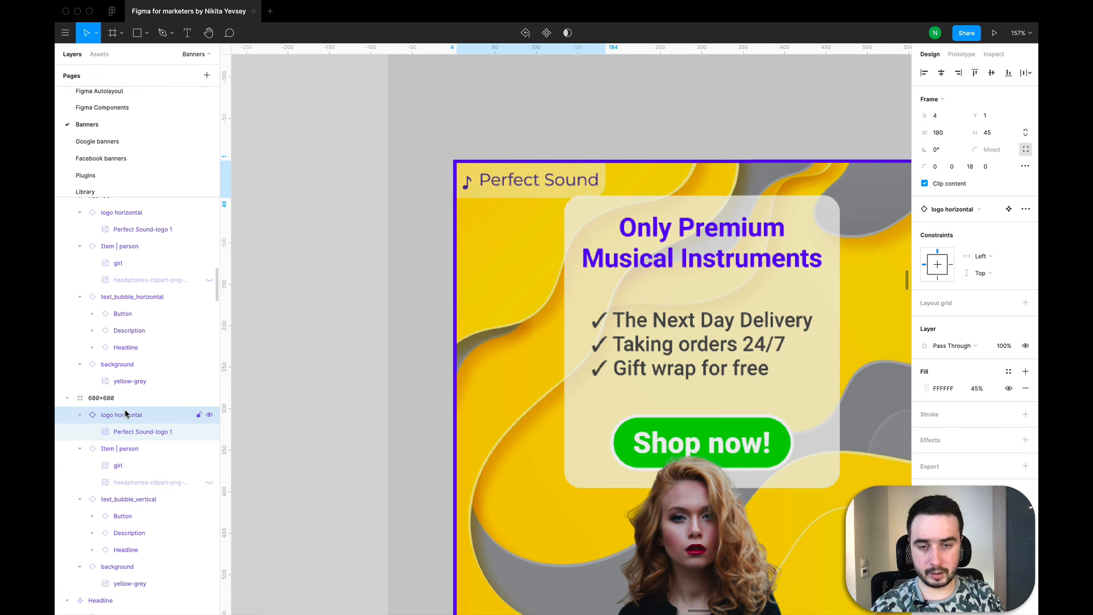
Step: Nudge the 970×250 banner's horizontal logo instance to X 5, clear of the border
scroll(458, 175, down, 5)
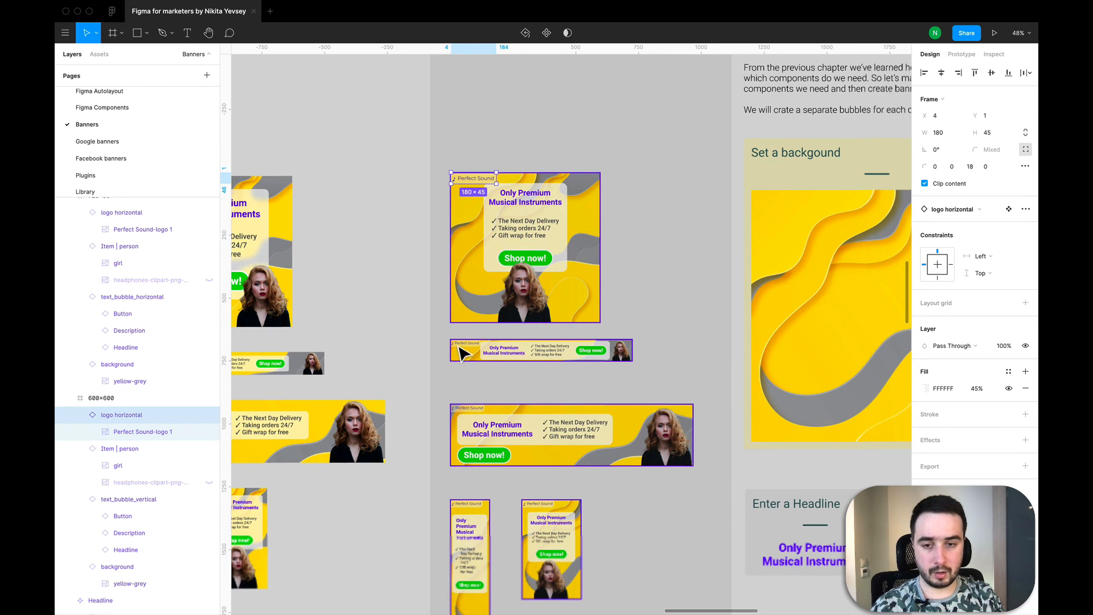
scroll(457, 373, up, 5)
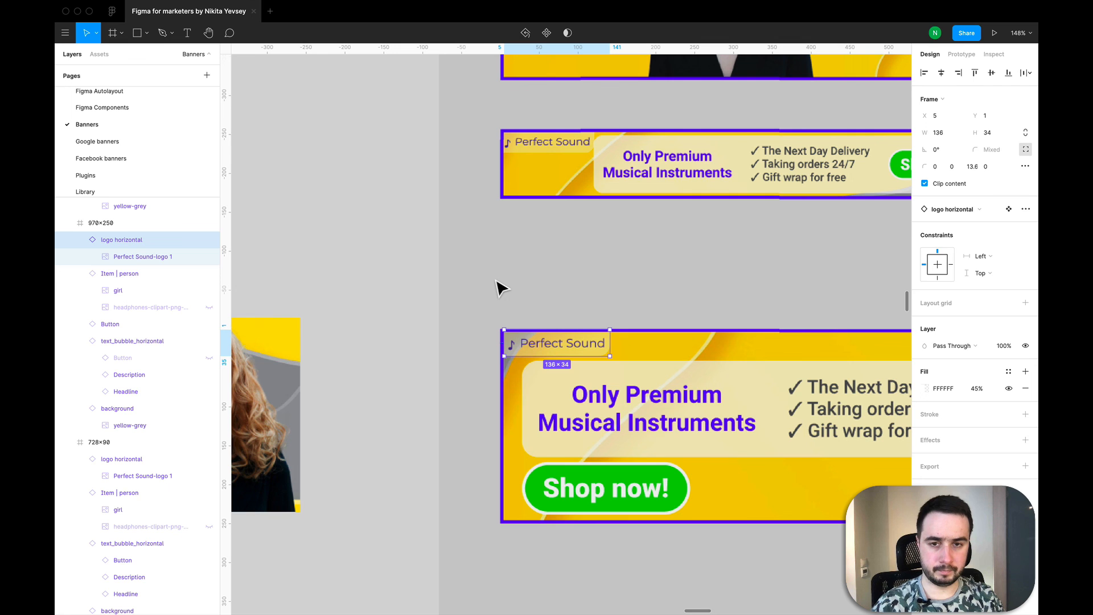
click(495, 281)
Step: Add a 1x PNG export setting to all five bordered banners together and try exporting them
scroll(493, 277, down, 10)
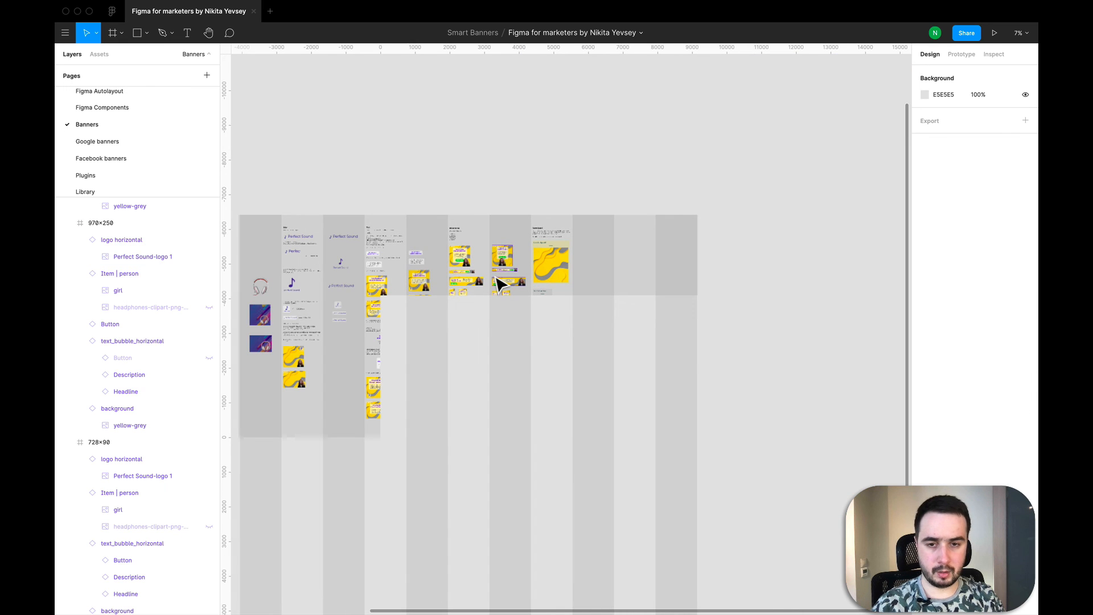
scroll(496, 281, up, 3)
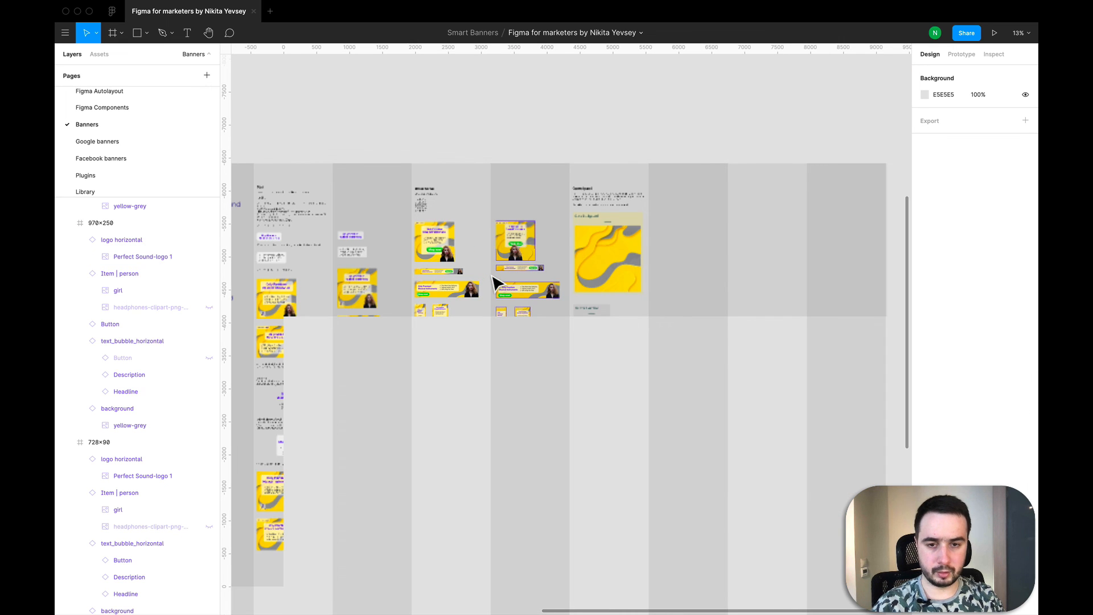
scroll(495, 281, up, 1)
scroll(494, 276, up, 1)
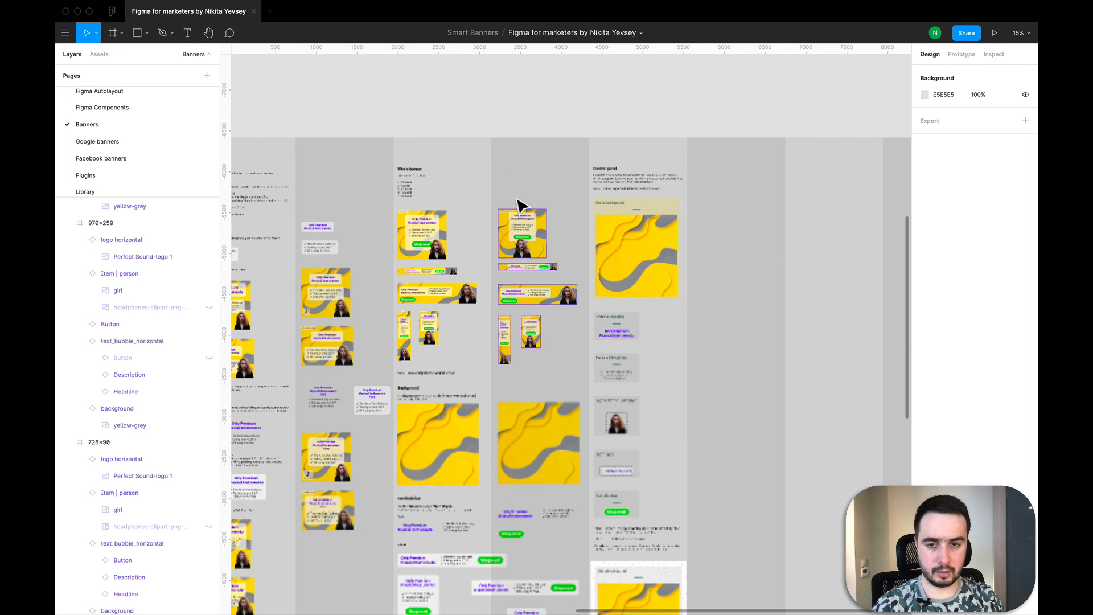
scroll(515, 205, up, 2)
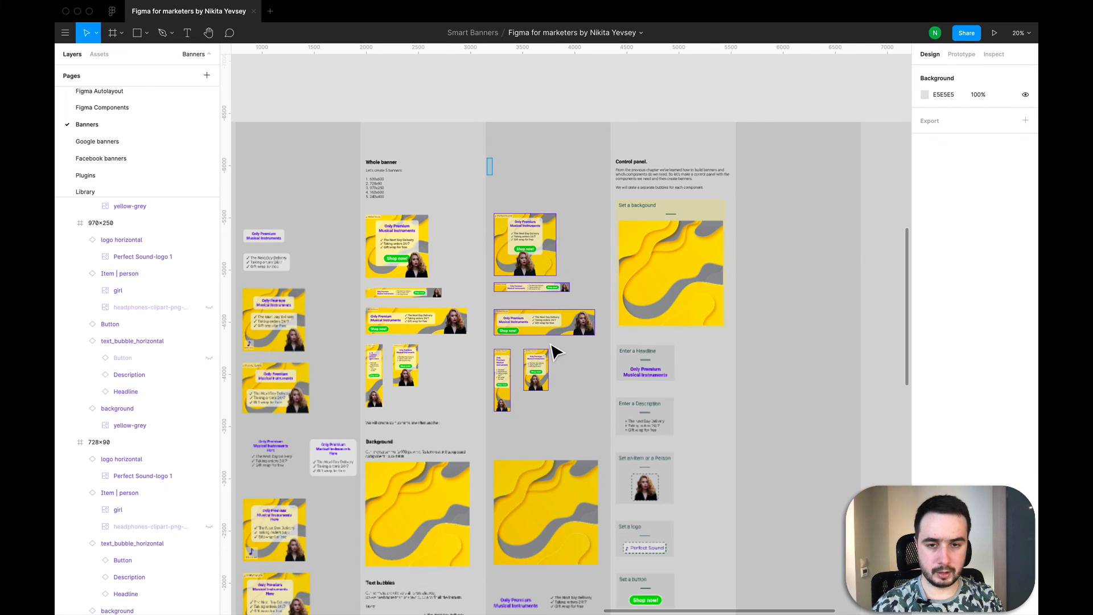
drag(612, 432, 637, 432)
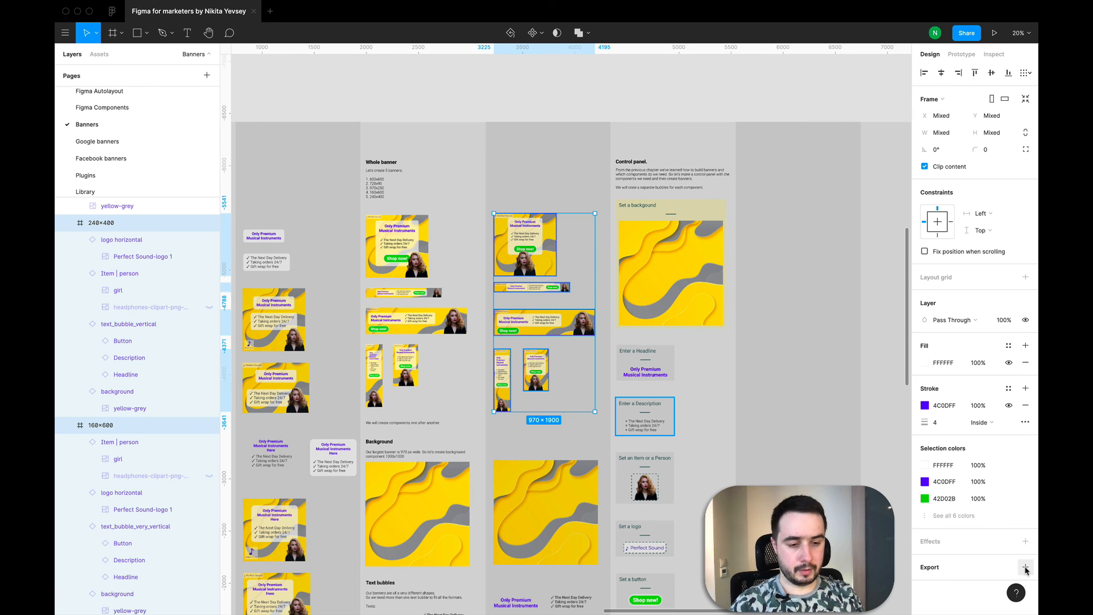
click(1025, 569)
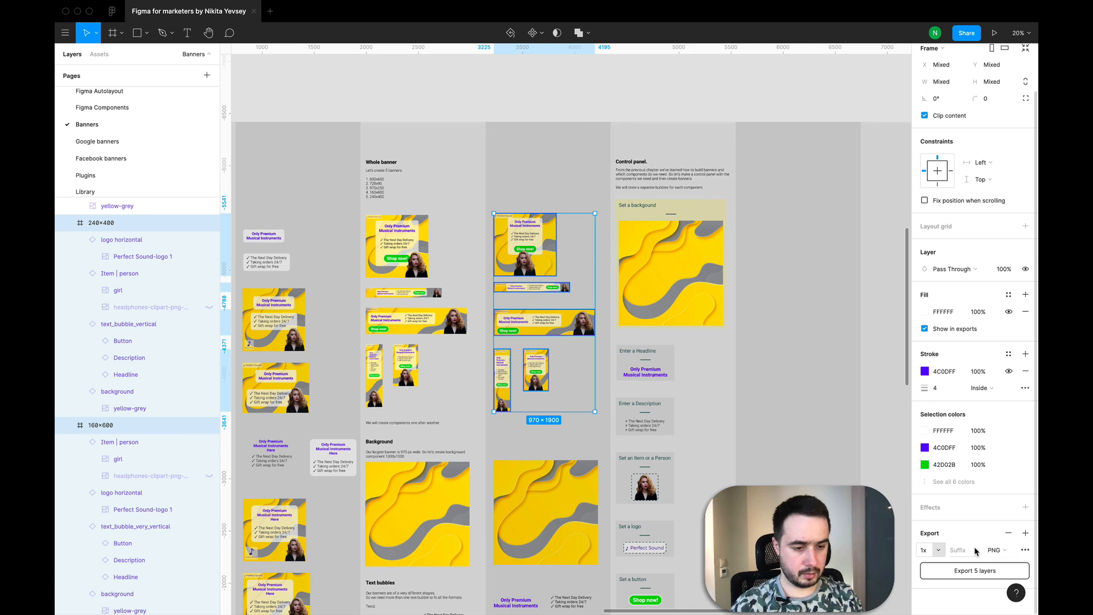
click(958, 572)
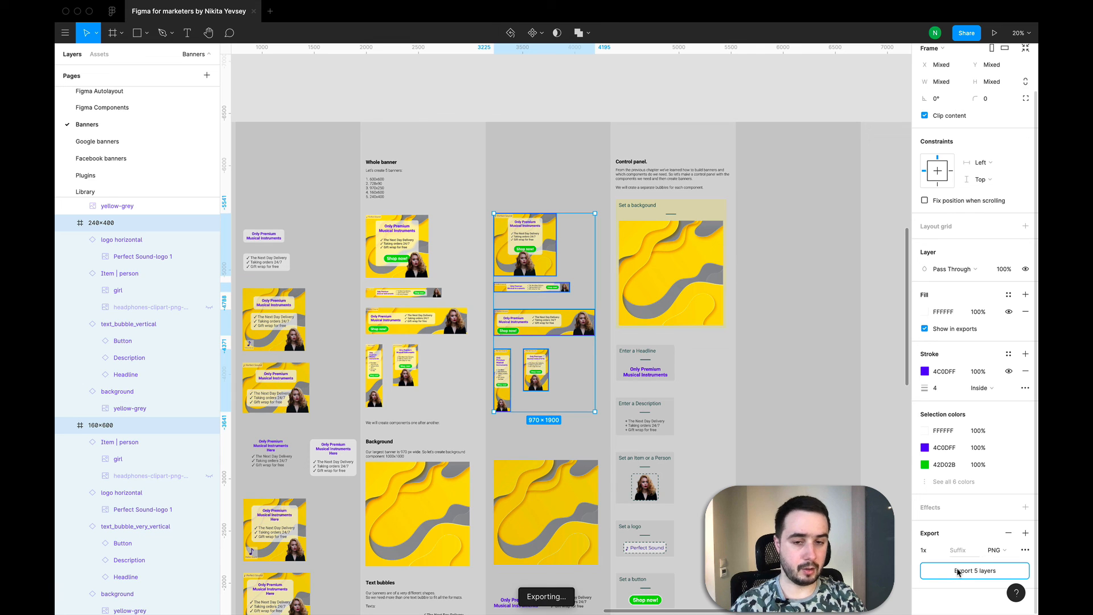
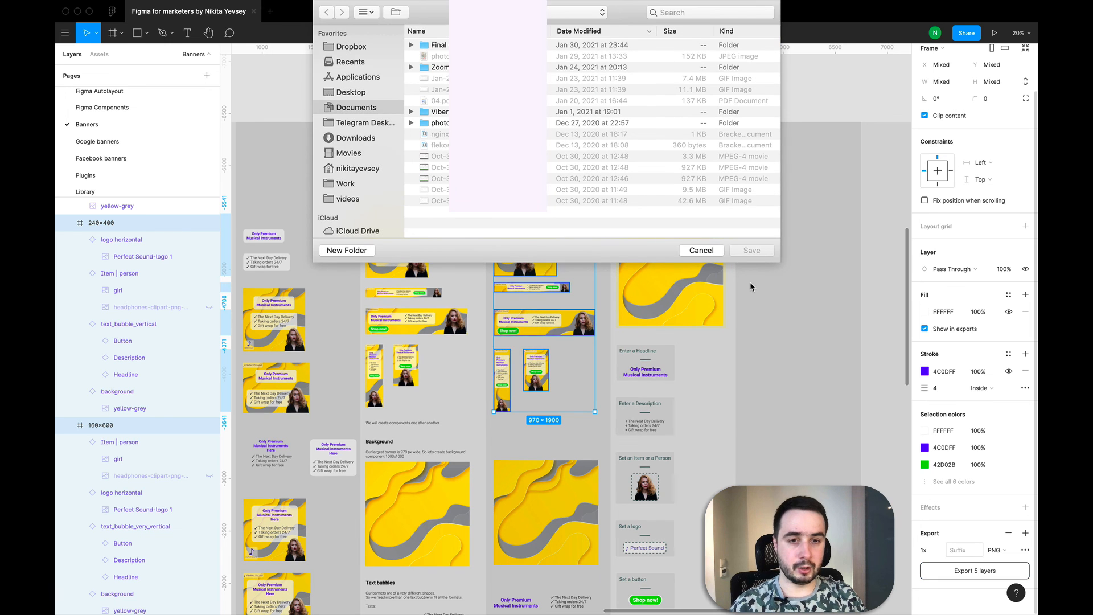
click(709, 257)
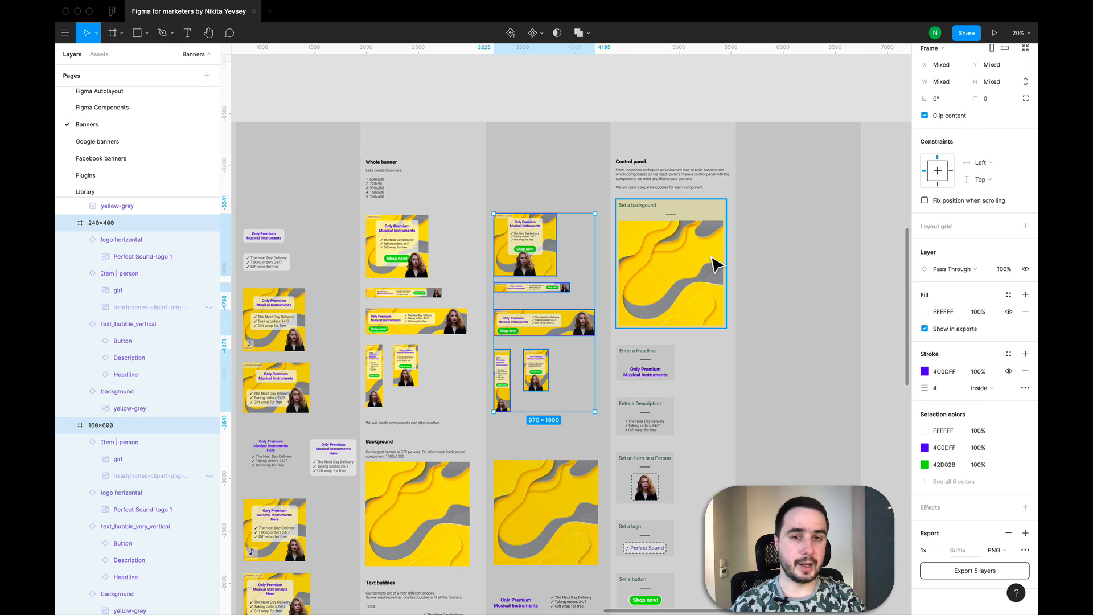
Step: Set the five banners' export suffix to _v2 and keep PNG as the format after checking the alternatives
click(966, 555)
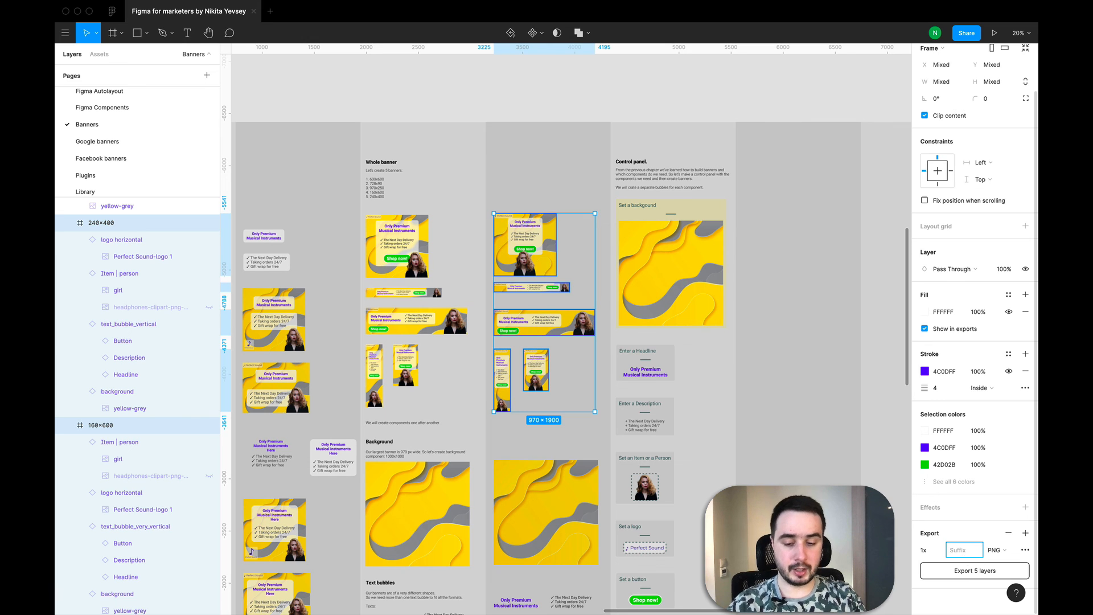
text(_v2)
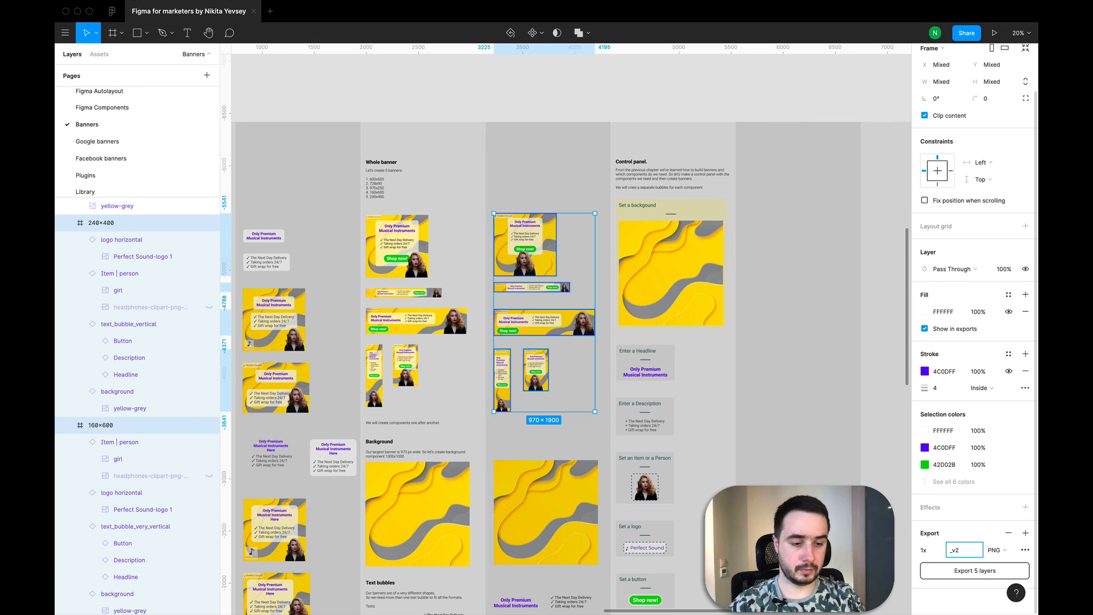
key(BackSpace)
text(2)
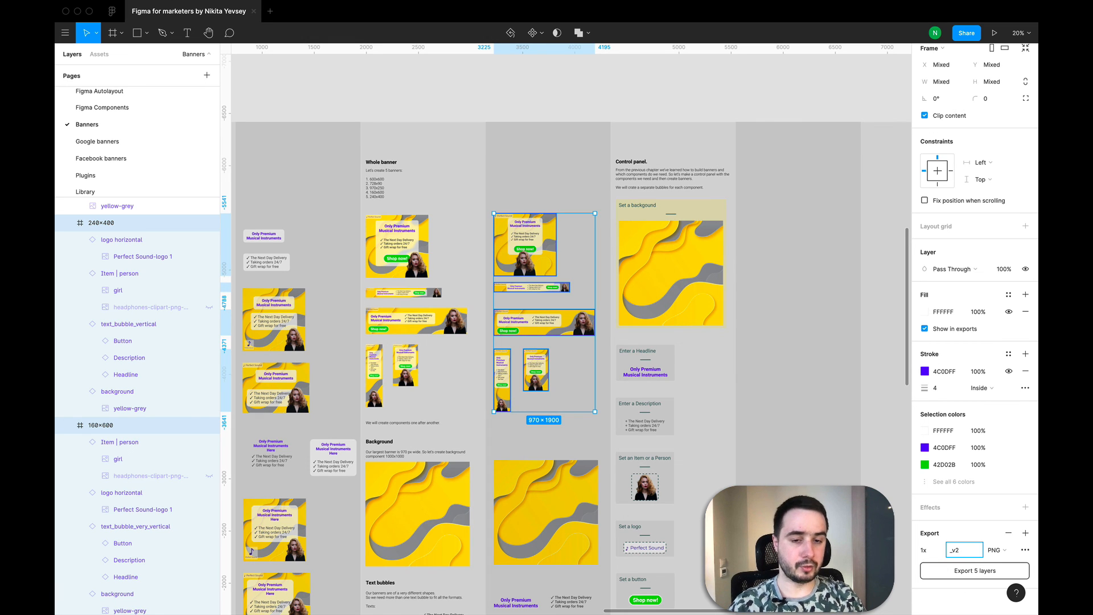
click(1010, 550)
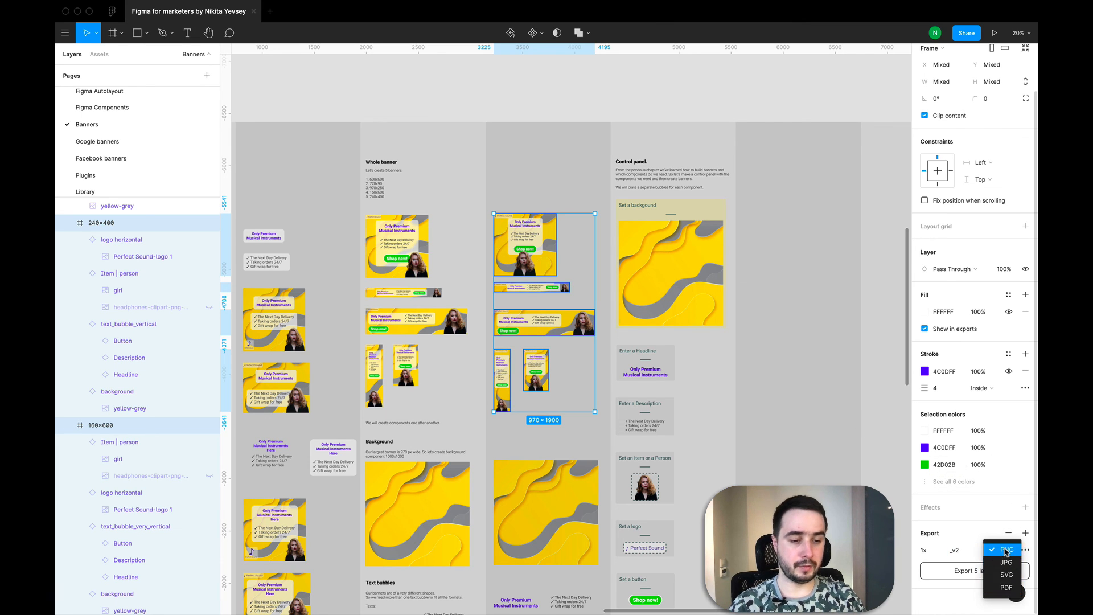
click(1005, 549)
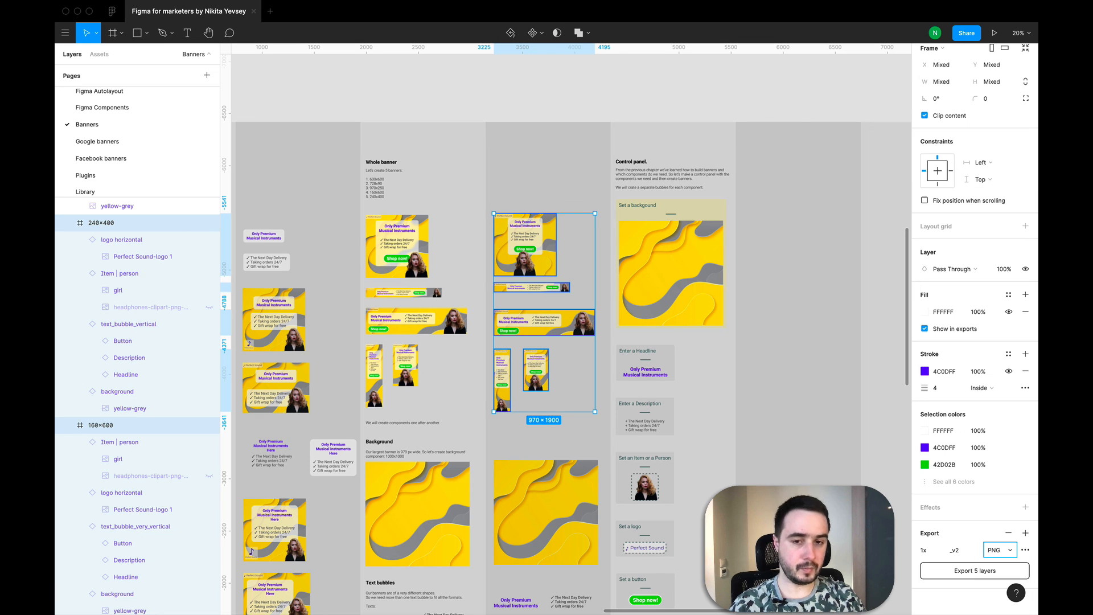
click(1011, 550)
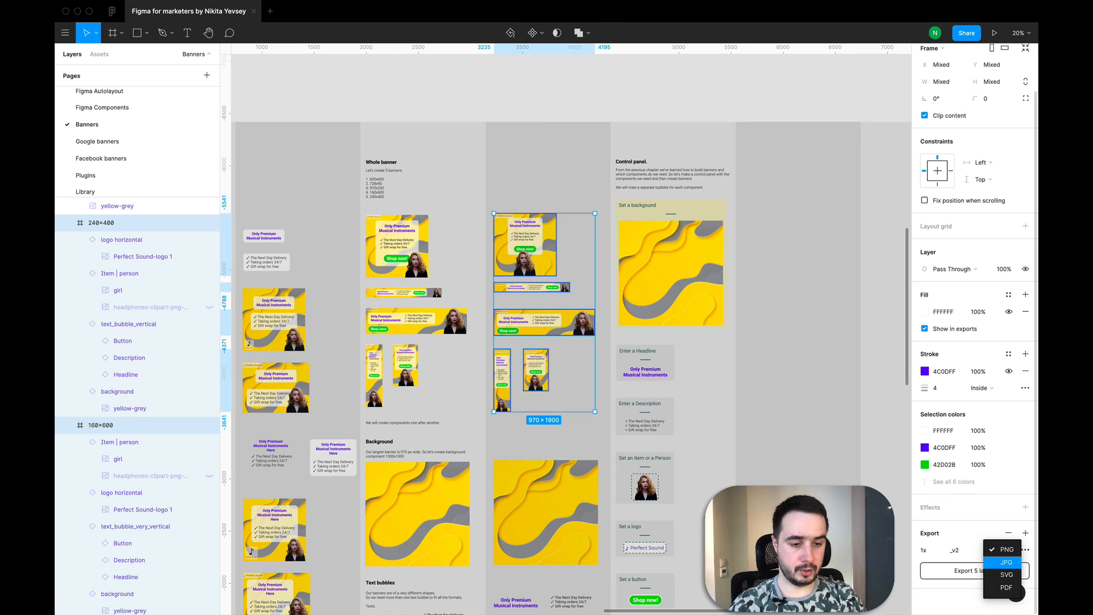
click(885, 548)
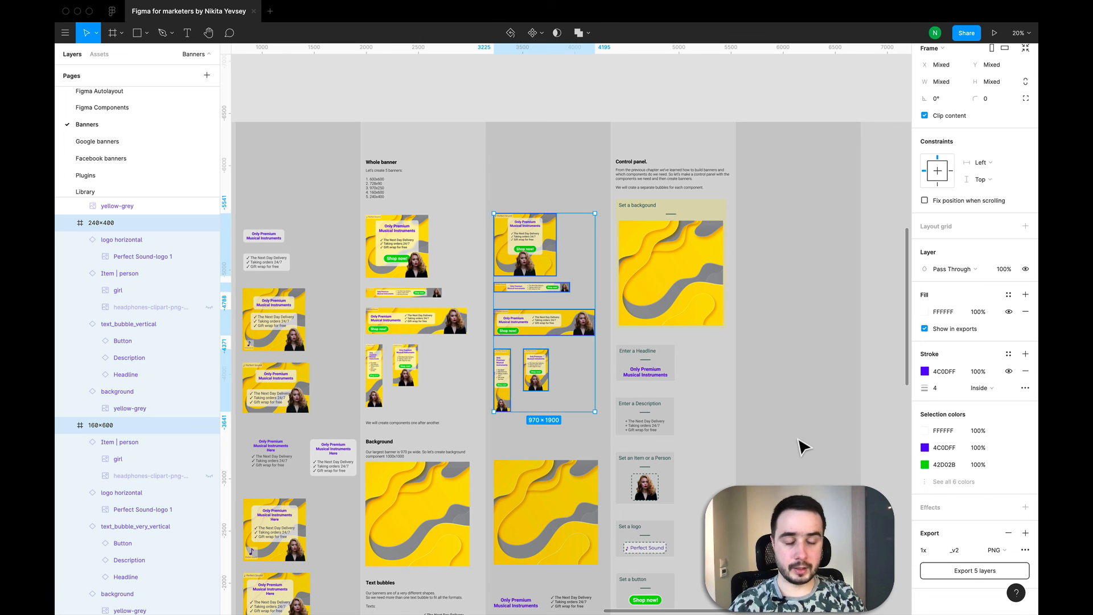